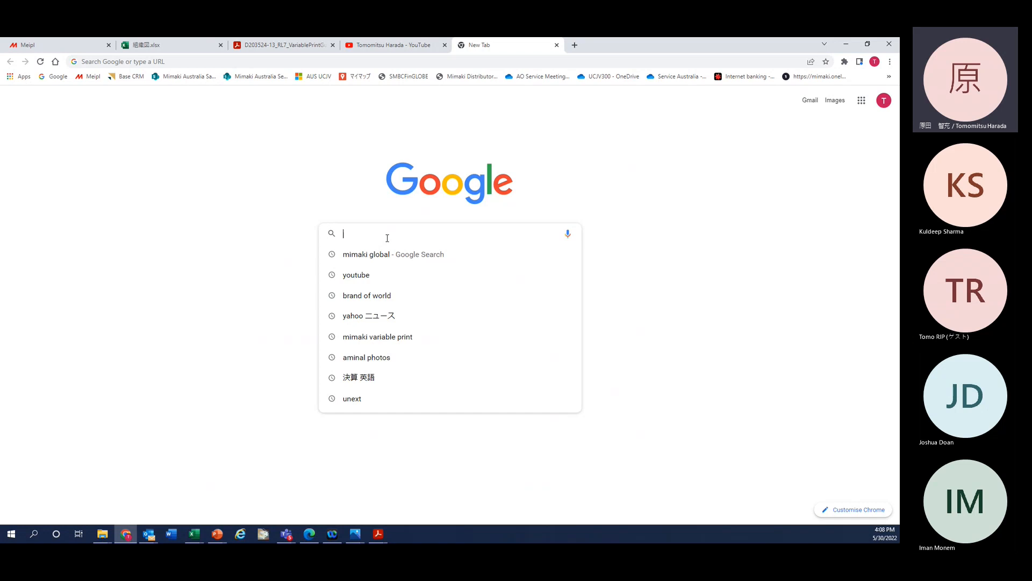
# Step: Google 'Mimaki variable print' and check the channel's variable printing video results
pyautogui.write('Mimaki variable print')
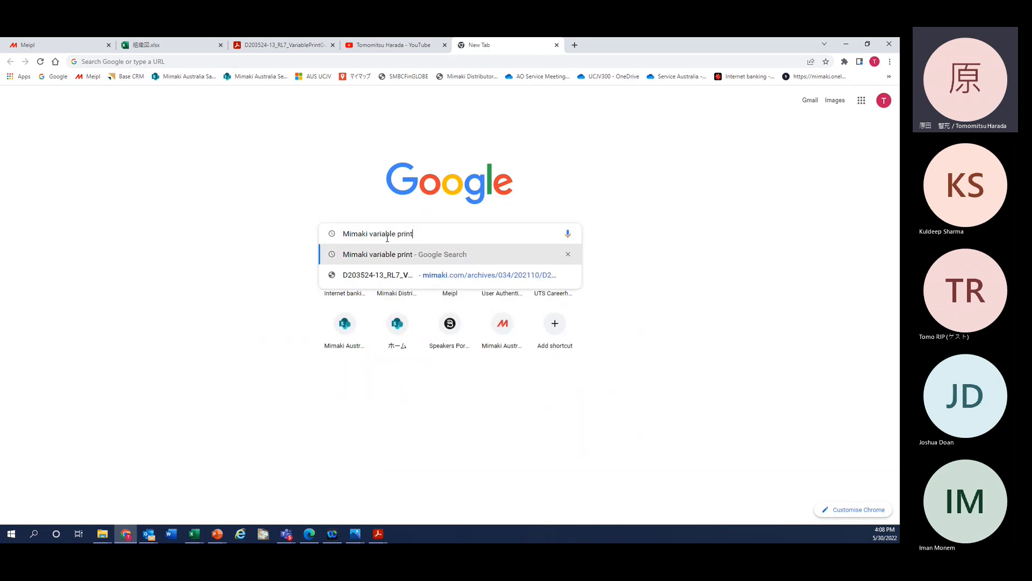
pyautogui.press('Return')
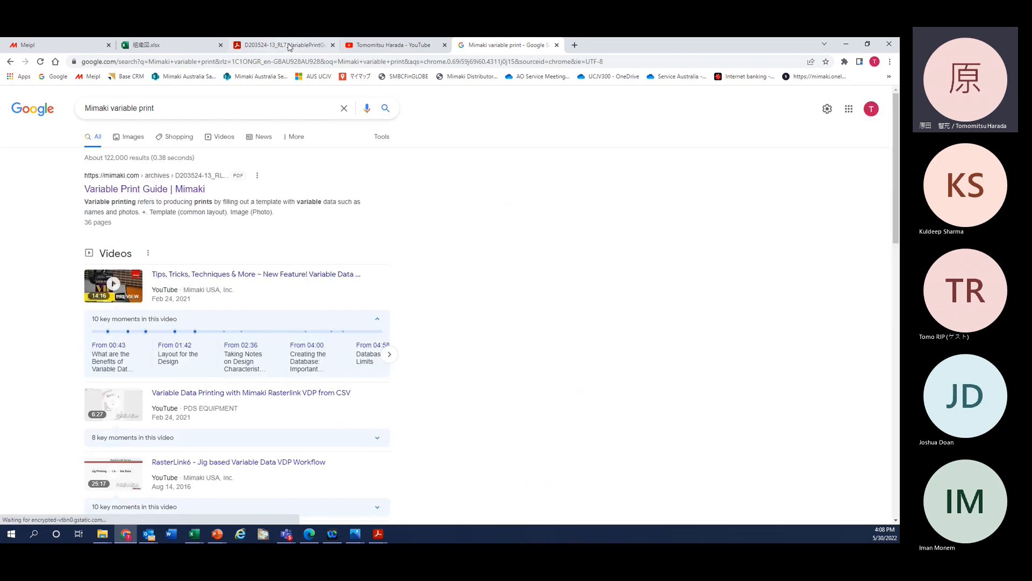
pyautogui.click(397, 46)
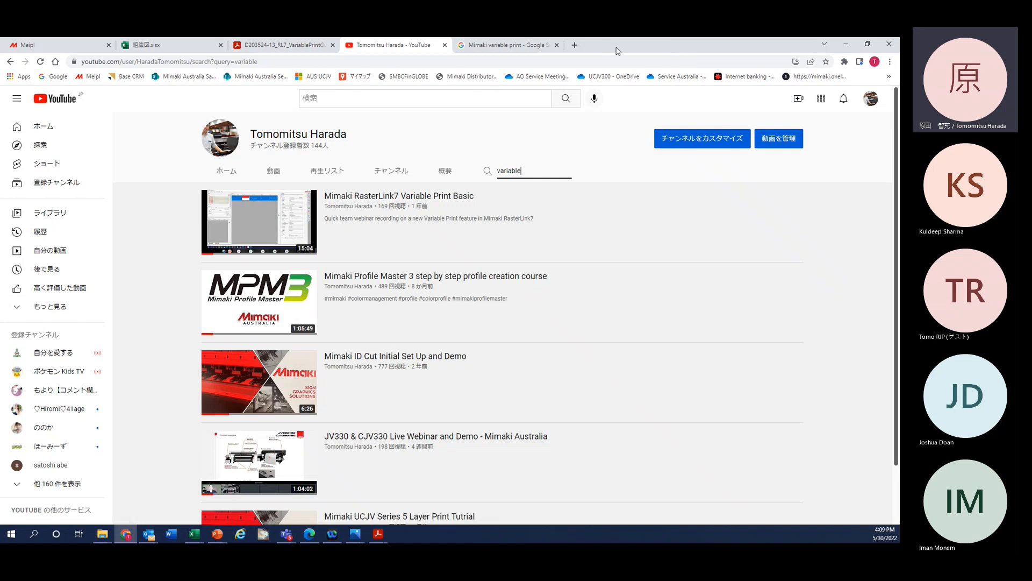
# Step: Open the RasterLink7 Variable Print Guide PDF at section 1.1 'What is Variable Printing?'
pyautogui.click(285, 45)
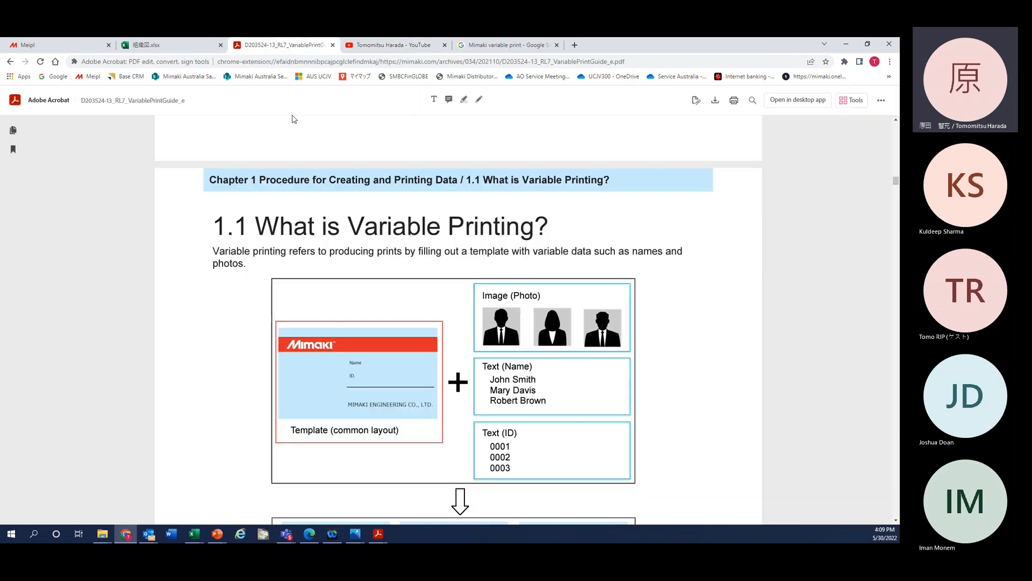
pyautogui.scroll(-1, 365, 288)
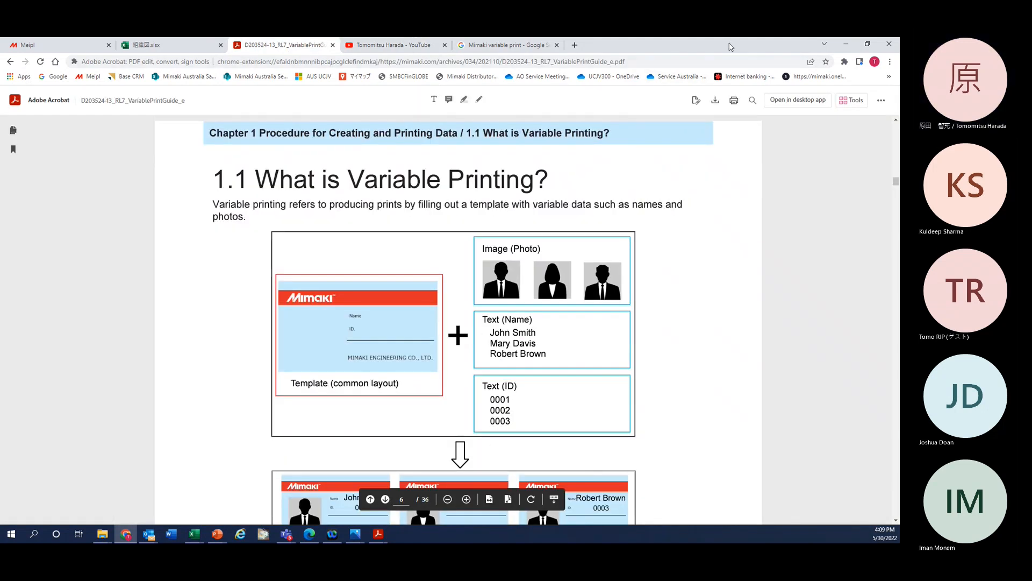
pyautogui.moveTo(730, 44); pyautogui.dragTo(899, 44)
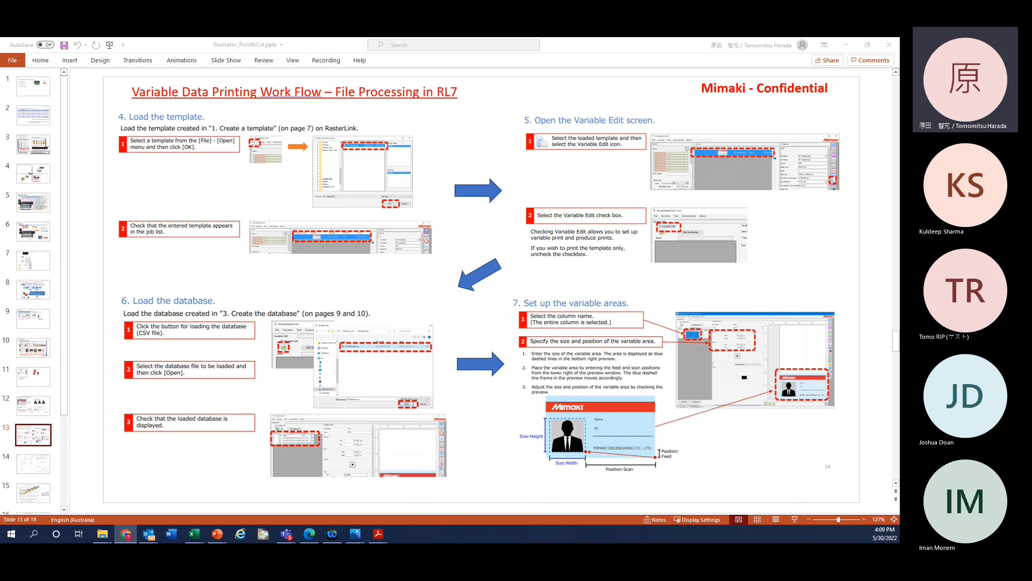
# Step: Select the slide 12 thumbnail in the variable data printing presentation
pyautogui.click(43, 410)
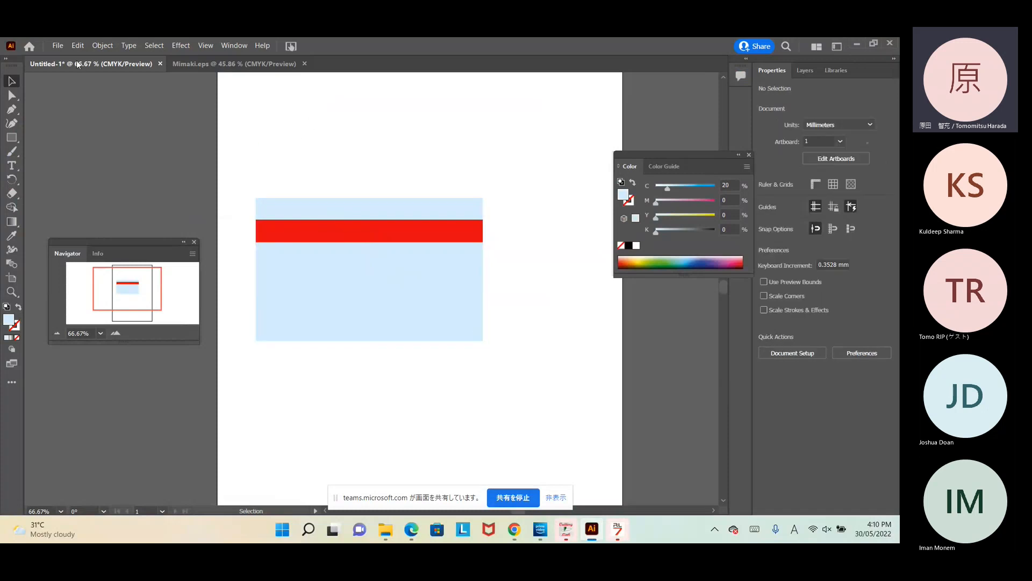
# Step: Create a new A4 document, Untitled-2, and draw a 140.4 × 87.8 mm rectangle on it
pyautogui.click(61, 47)
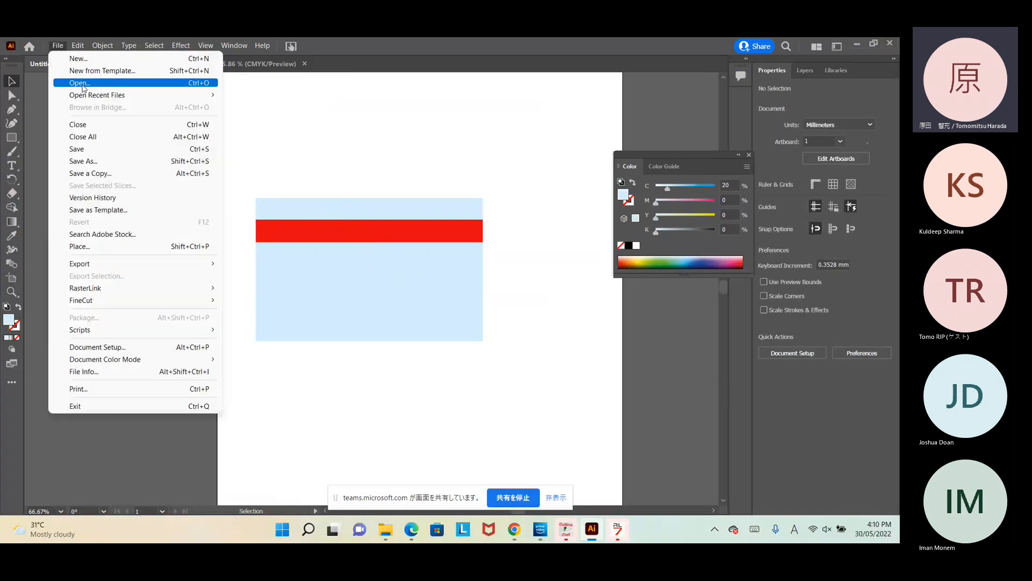
pyautogui.click(78, 58)
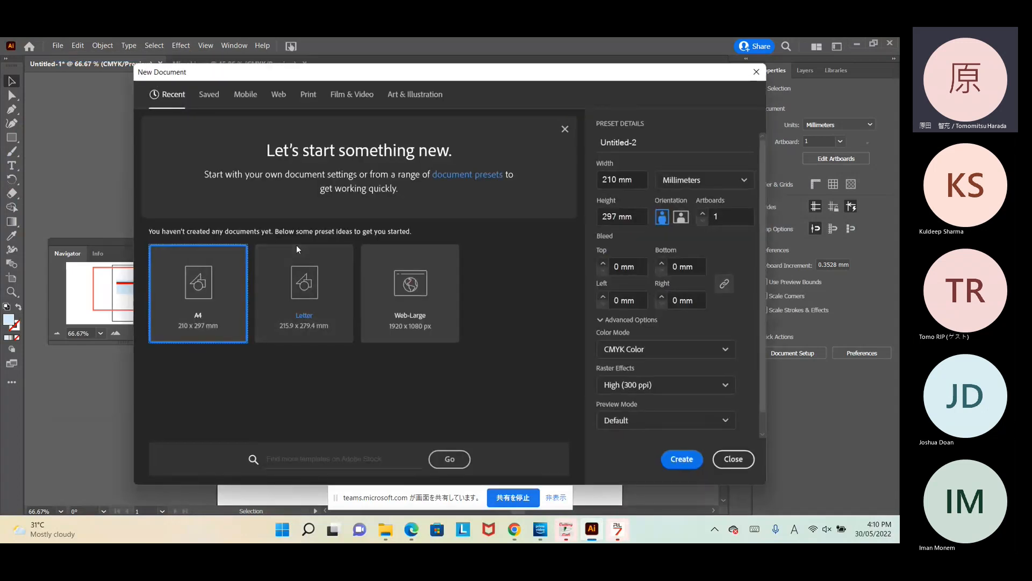
pyautogui.click(681, 458)
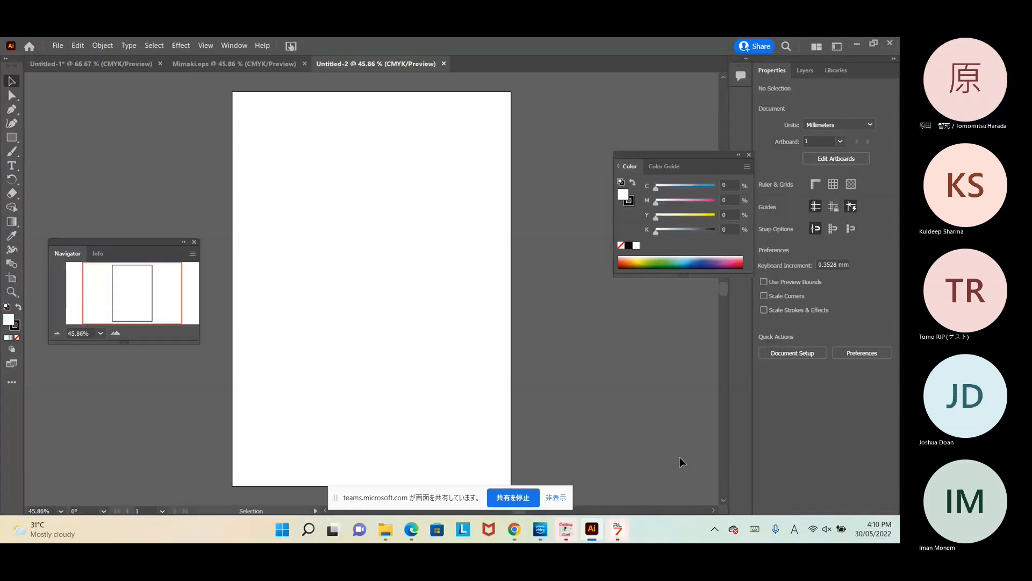
pyautogui.click(89, 62)
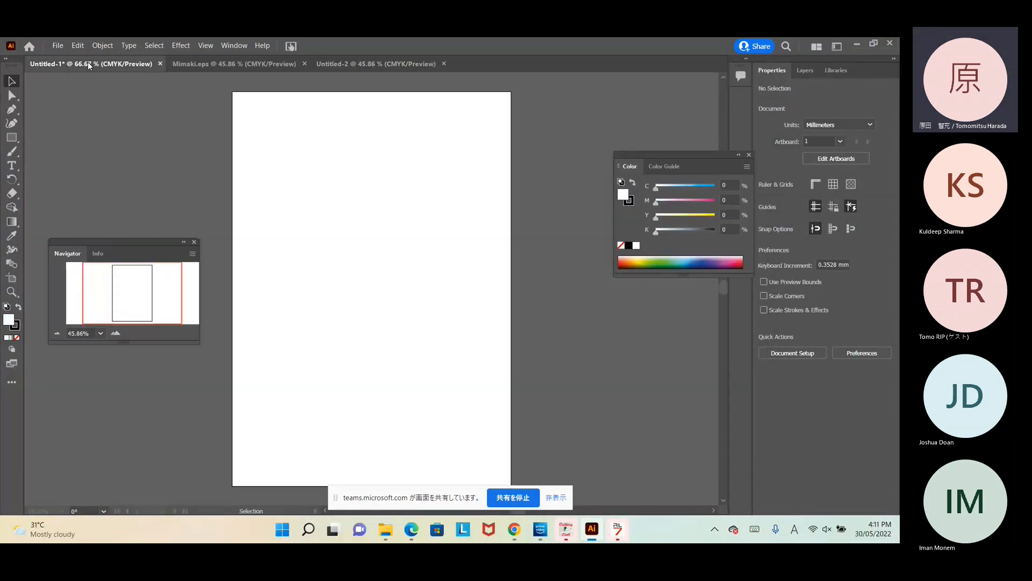
pyautogui.click(324, 63)
pyautogui.click(11, 137)
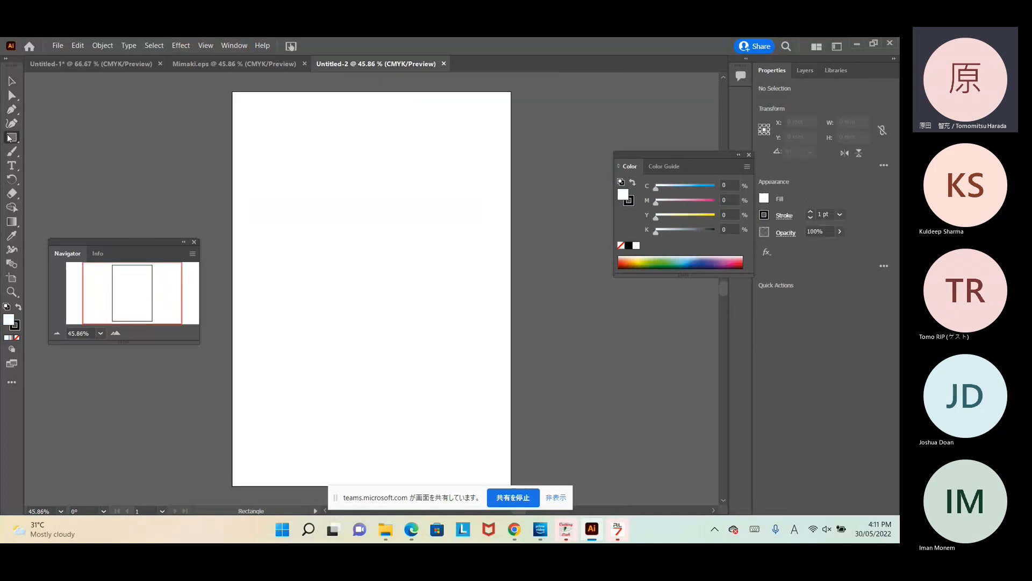
pyautogui.moveTo(273, 231); pyautogui.dragTo(459, 348)
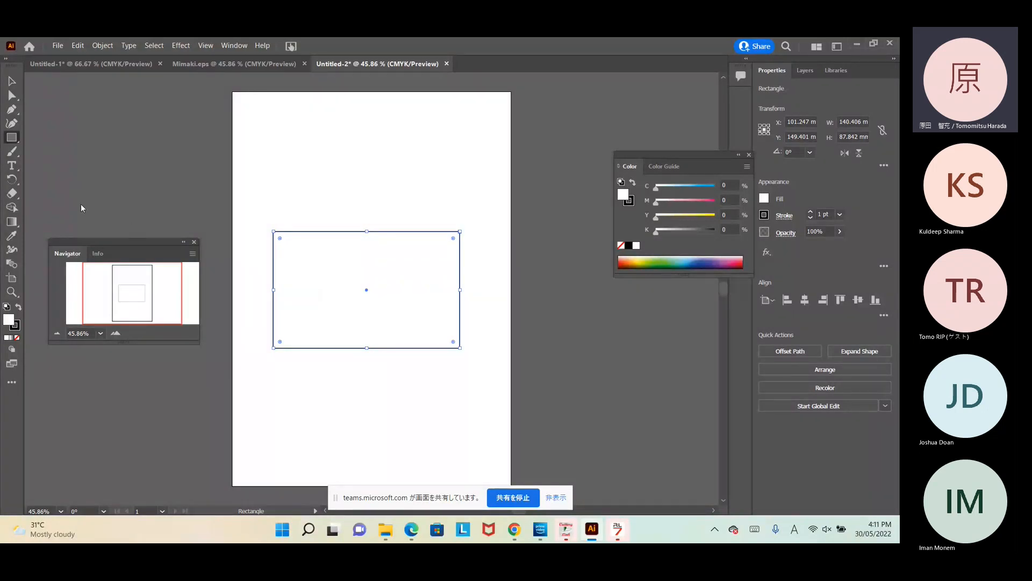
# Step: Fill the card rectangle light blue with cyan at 20%
pyautogui.moveTo(143, 240); pyautogui.dragTo(141, 209)
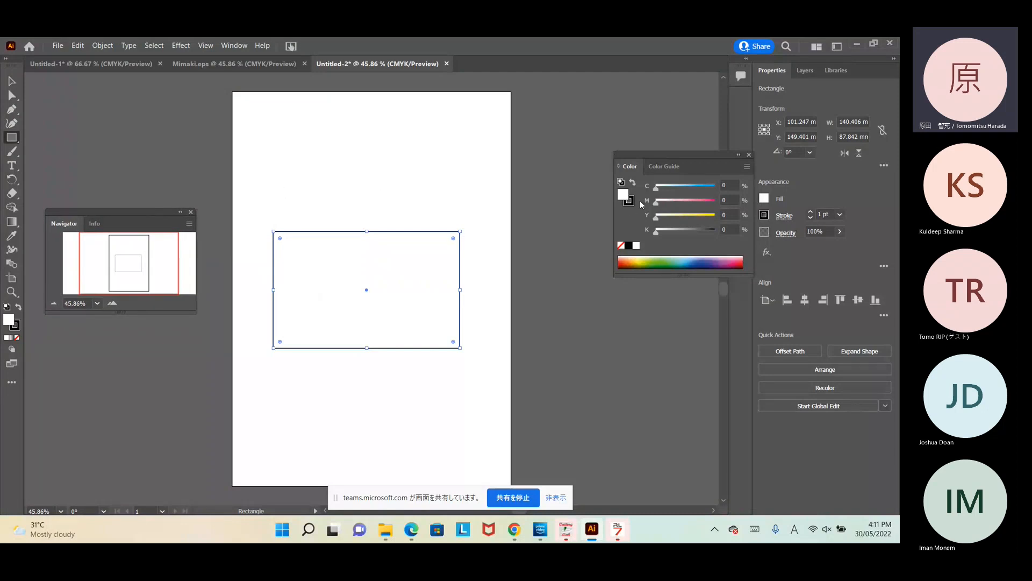
pyautogui.moveTo(656, 192); pyautogui.dragTo(667, 192)
pyautogui.click(732, 185)
pyautogui.write('20')
pyautogui.press('Return')
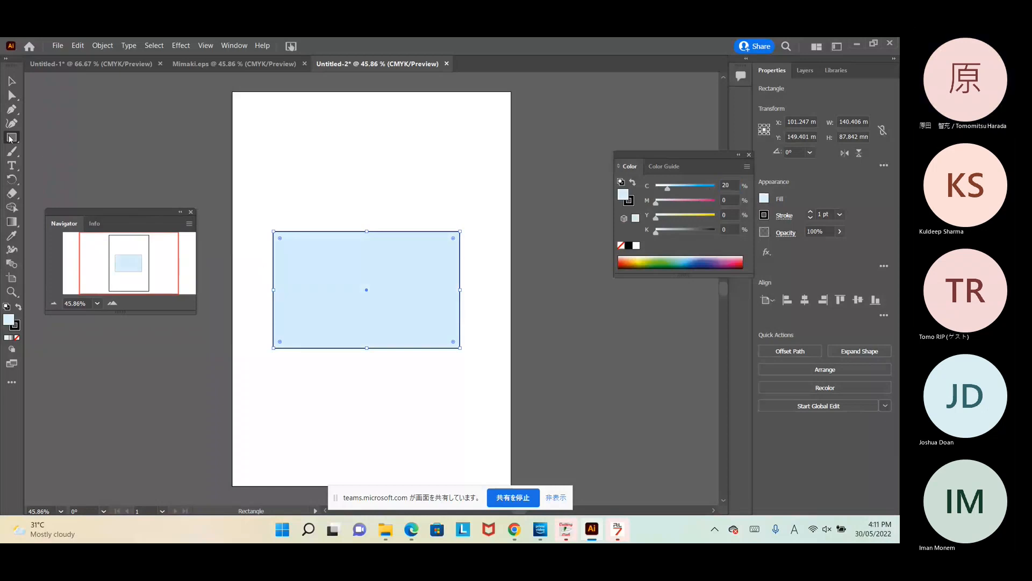
# Step: Draw a thin strip across the card's upper part and colour it red (M100 Y100)
pyautogui.moveTo(273, 252); pyautogui.dragTo(460, 272)
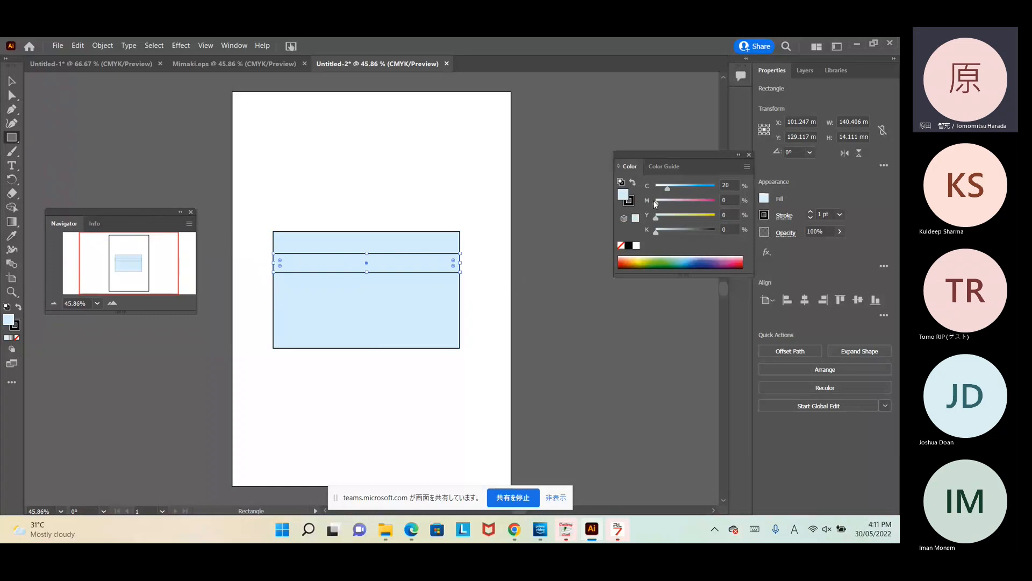
pyautogui.moveTo(656, 205); pyautogui.dragTo(715, 203)
pyautogui.moveTo(657, 219); pyautogui.dragTo(716, 219)
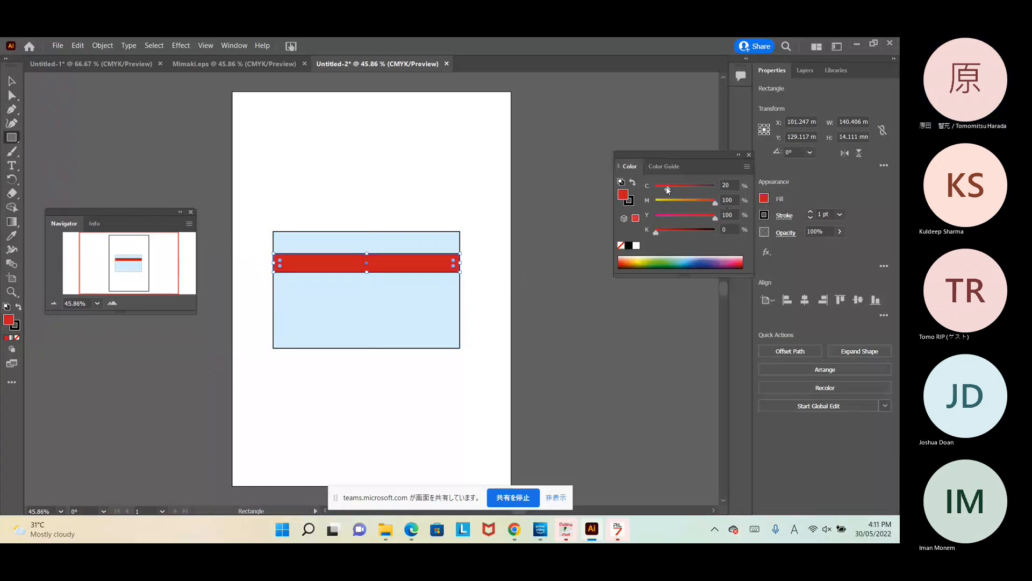
pyautogui.click(628, 202)
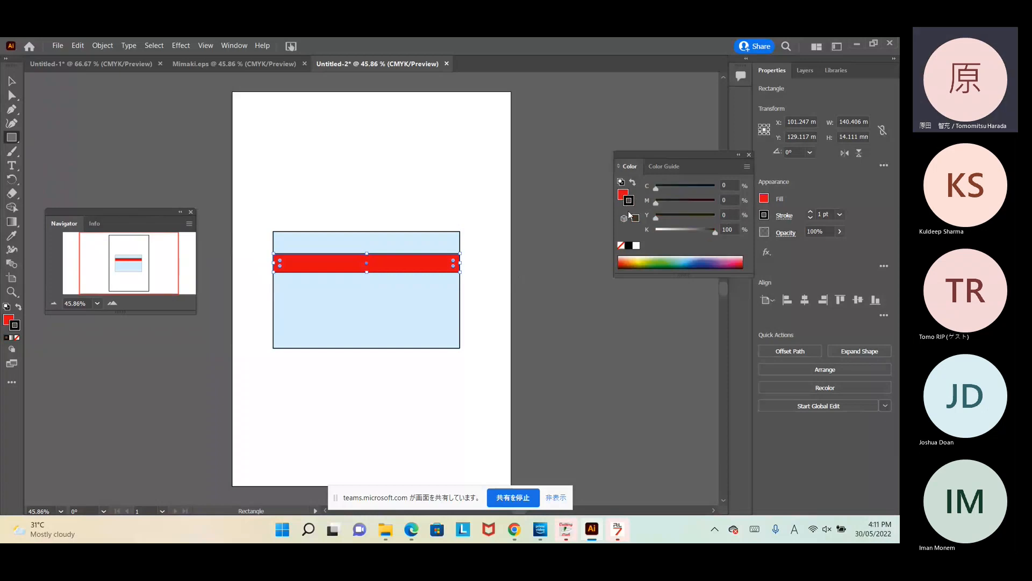
pyautogui.click(636, 245)
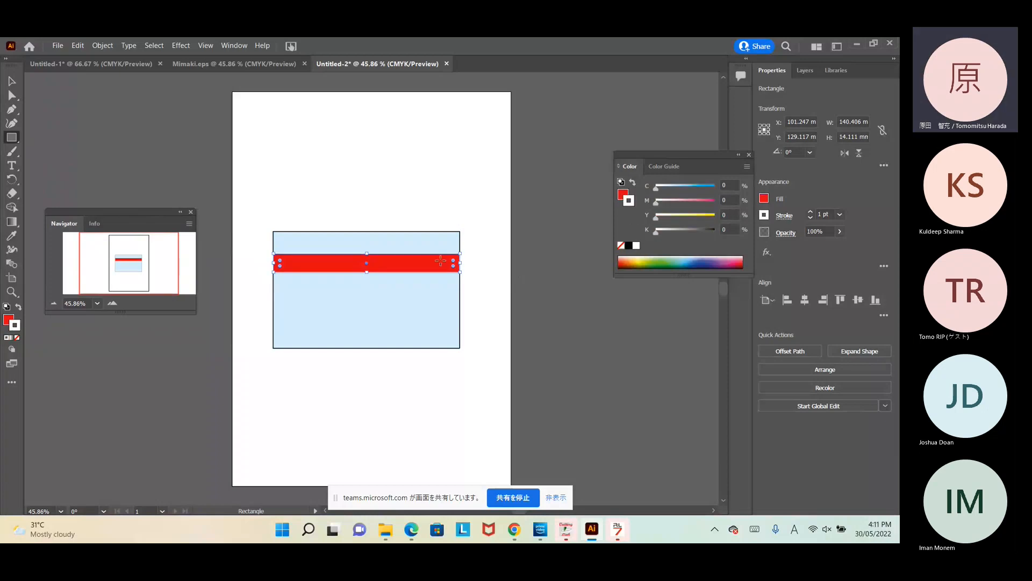
# Step: Give the card a white outline, remove the red strip's outline, and nudge the strip higher
pyautogui.click(12, 81)
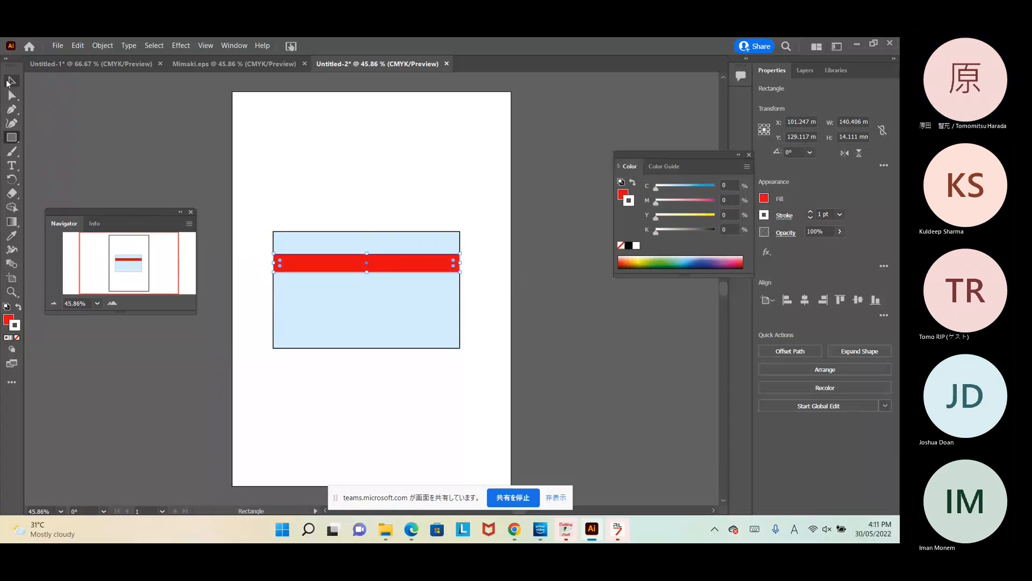
pyautogui.click(294, 236)
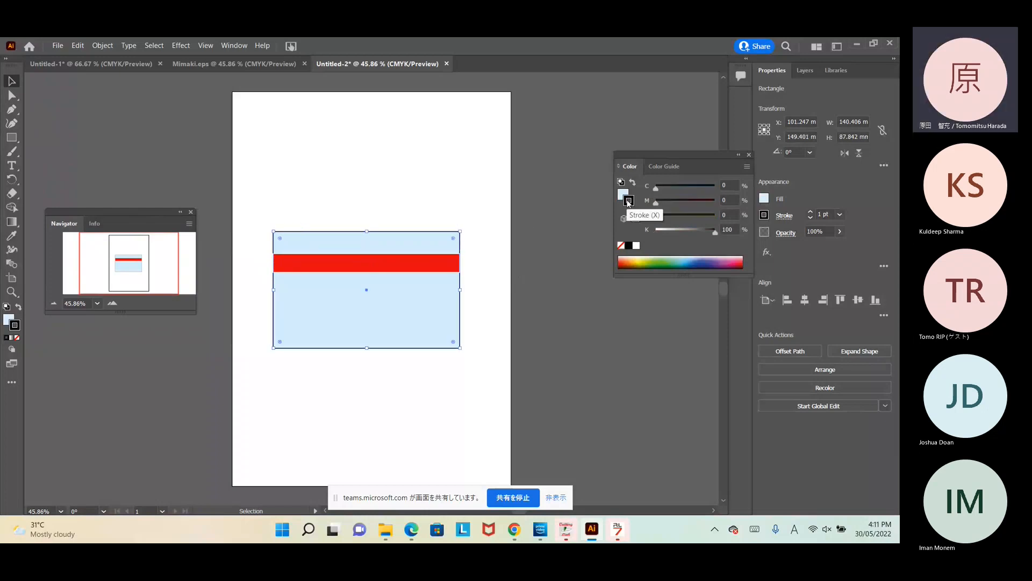
pyautogui.click(628, 202)
pyautogui.click(636, 245)
pyautogui.click(394, 146)
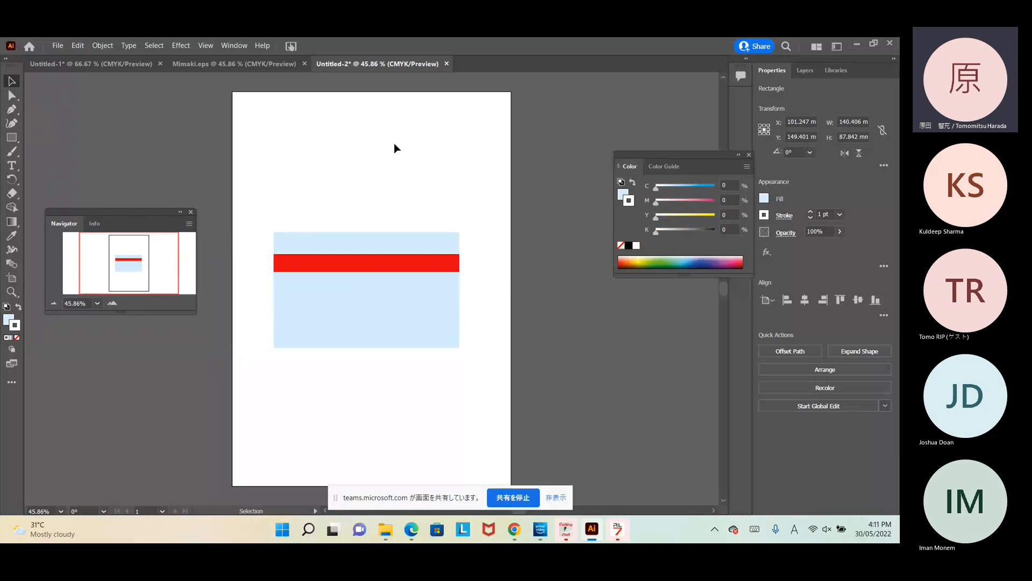
pyautogui.click(367, 264)
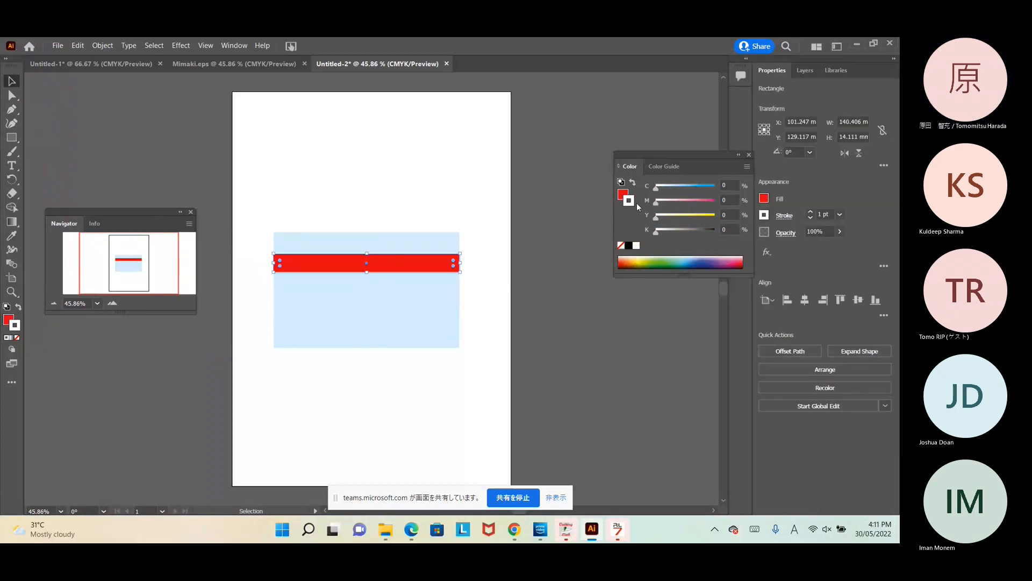
pyautogui.click(621, 245)
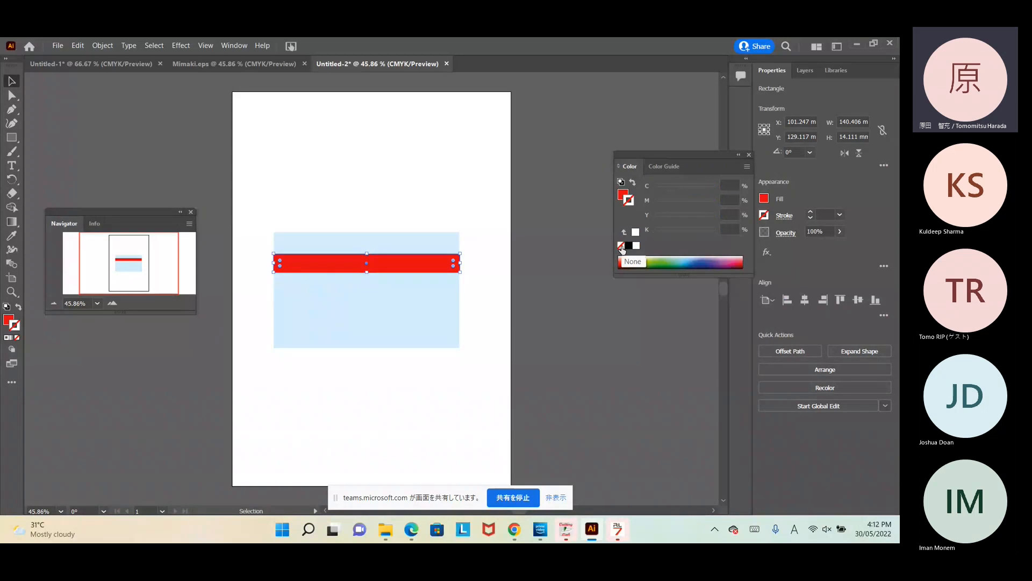
pyautogui.click(435, 133)
pyautogui.moveTo(382, 267); pyautogui.dragTo(366, 262)
# Step: Paste the Mimaki logo into Untitled-1 and place it on the red band
pyautogui.click(111, 68)
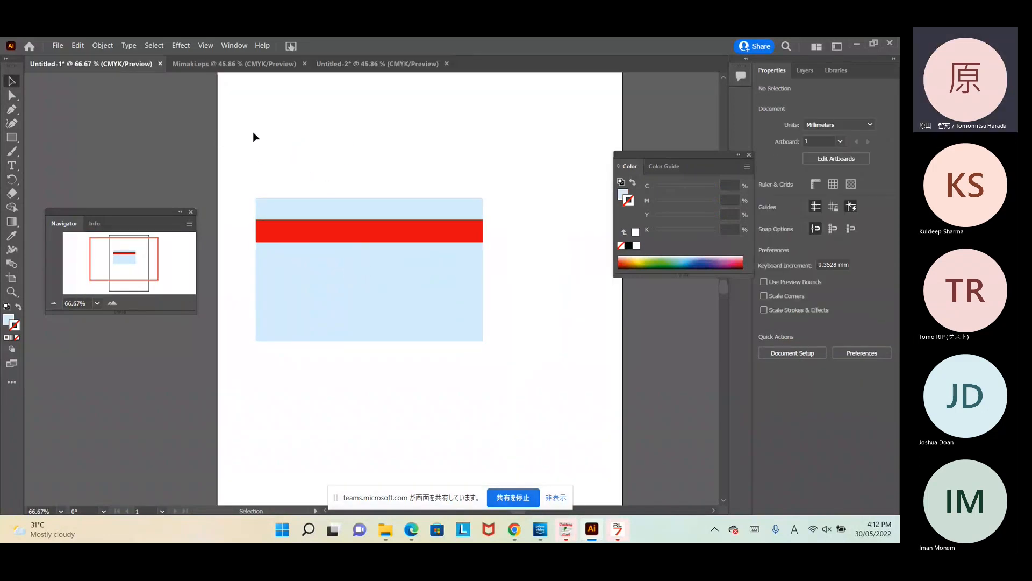
pyautogui.hotkey('ctrl', 'v')
pyautogui.moveTo(340, 157); pyautogui.dragTo(307, 166)
pyautogui.click(350, 168)
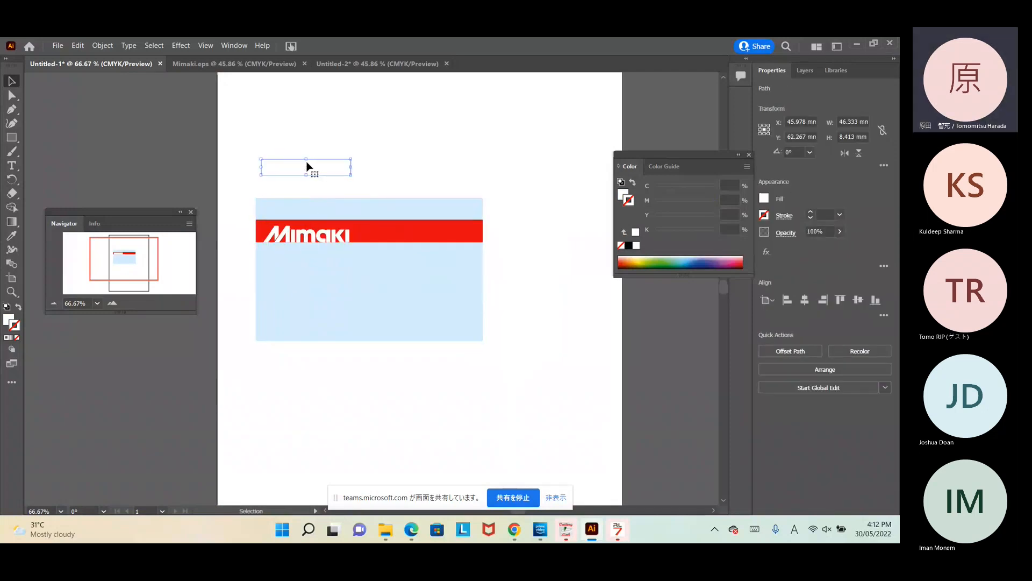
pyautogui.click(296, 135)
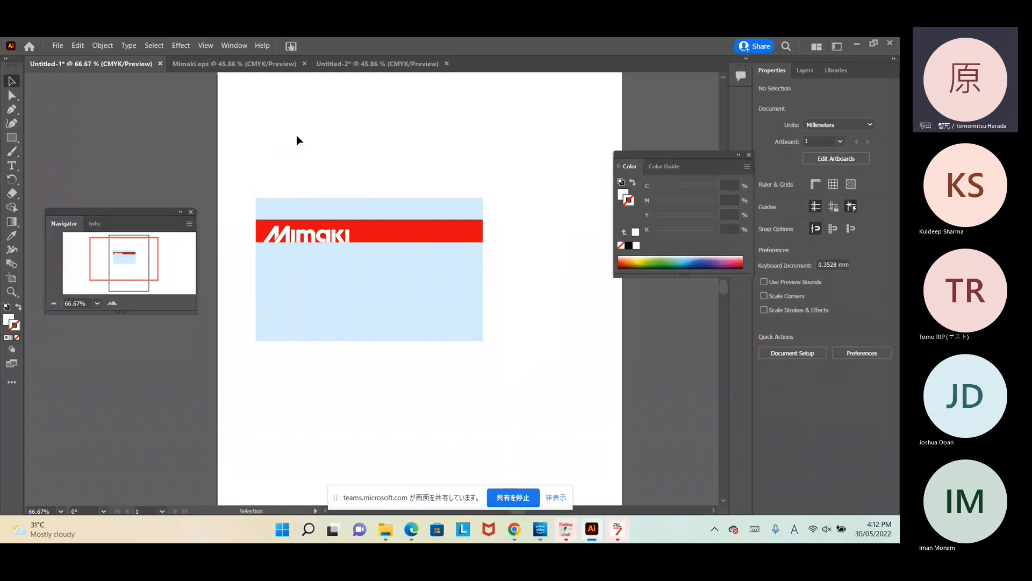
# Step: Shift the large logo right in the Mimaki logo file, then bring the Teams meeting forward
pyautogui.click(244, 64)
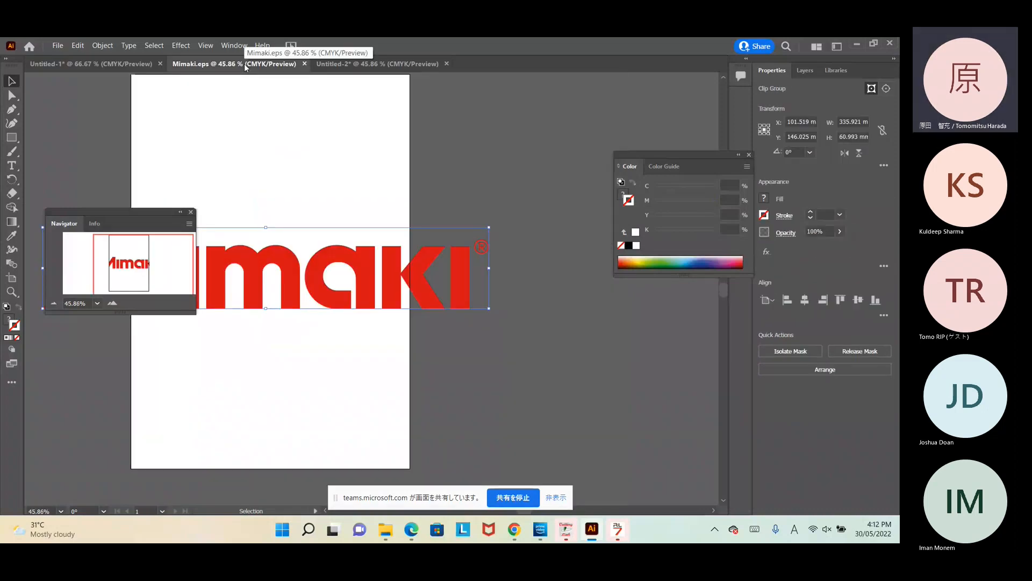
pyautogui.moveTo(281, 274); pyautogui.dragTo(367, 275)
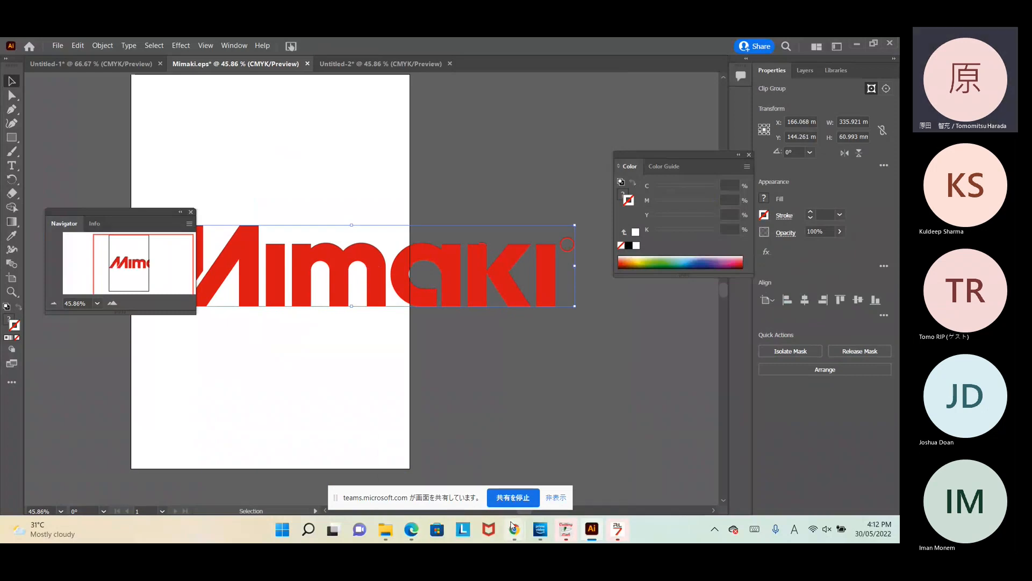
pyautogui.moveTo(514, 529)
pyautogui.click(437, 477)
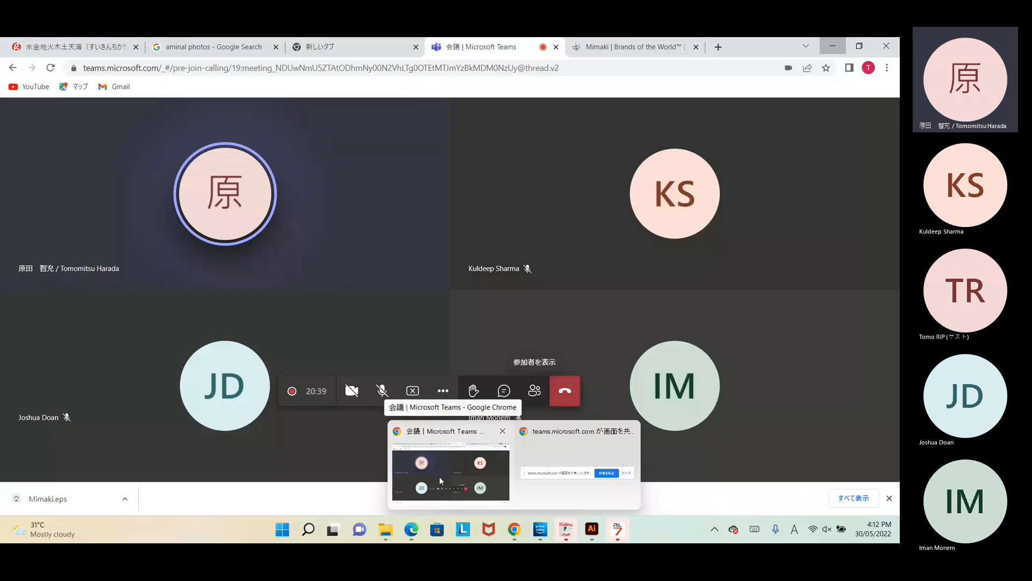
# Step: In a new Chrome tab, Google 'Brands of the World' and open the site
pyautogui.click(717, 47)
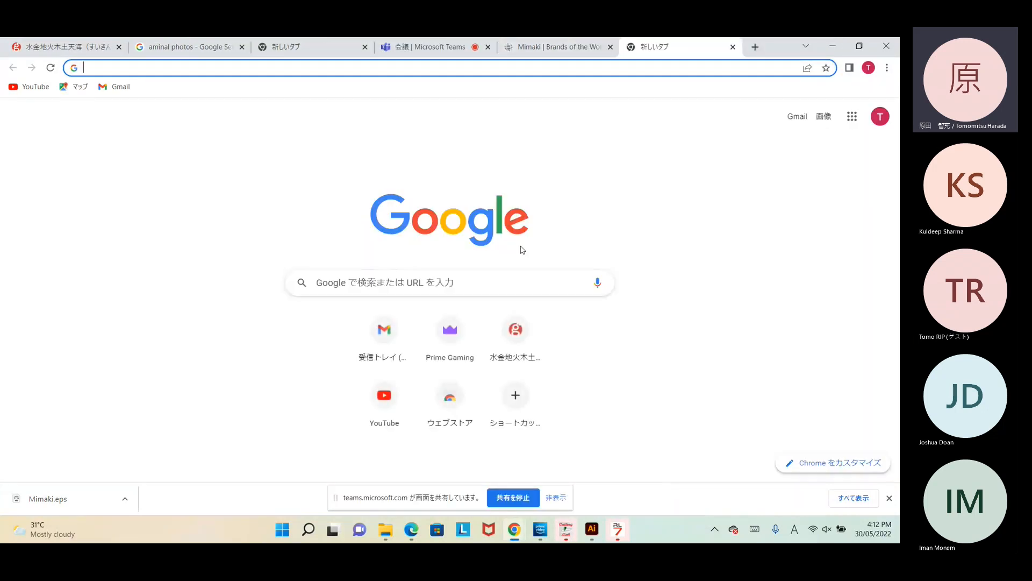
pyautogui.click(459, 288)
pyautogui.write('m')
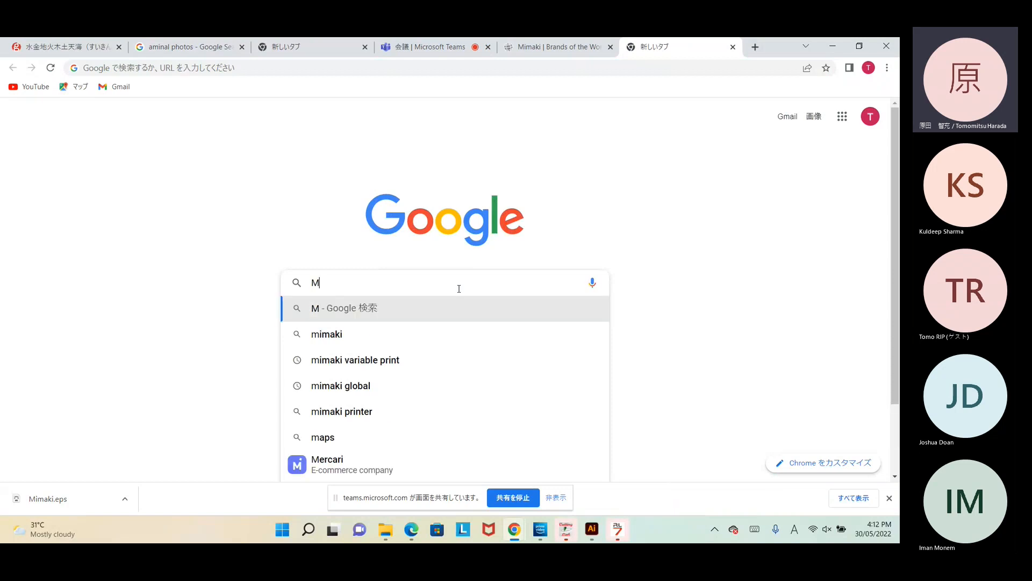
pyautogui.press('BackSpace')
pyautogui.write('Brands of')
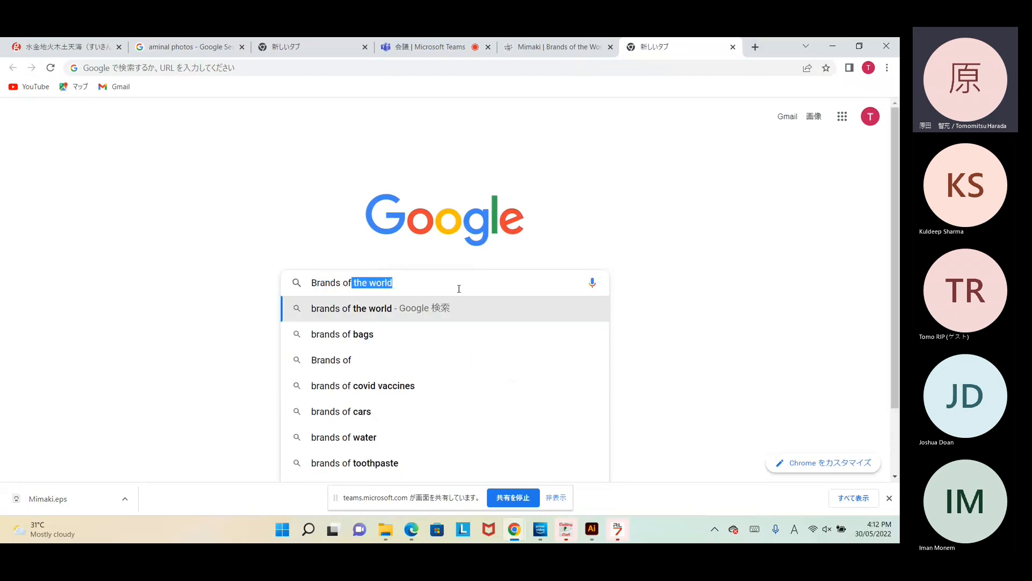
pyautogui.press('Down')
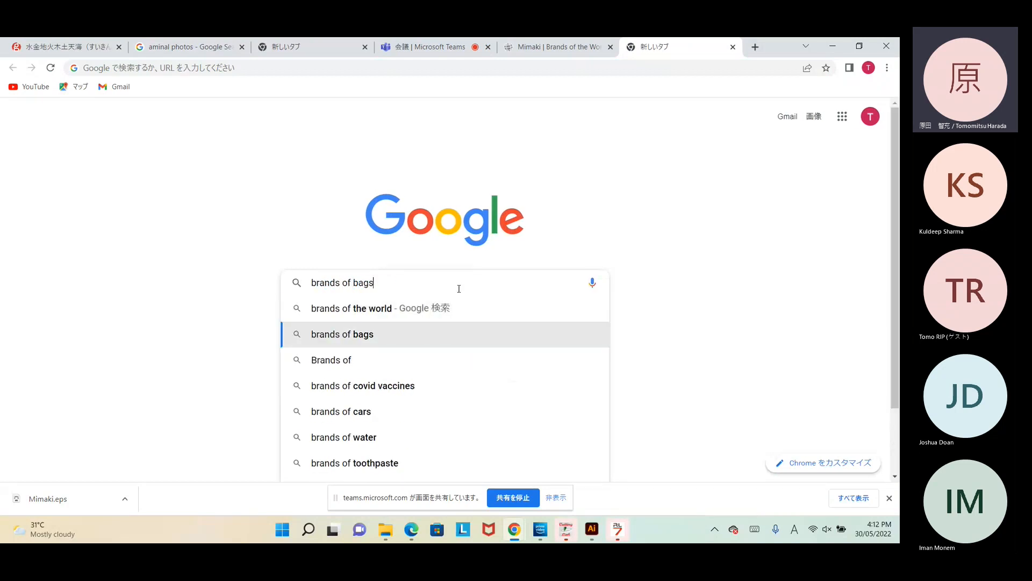
pyautogui.click(365, 309)
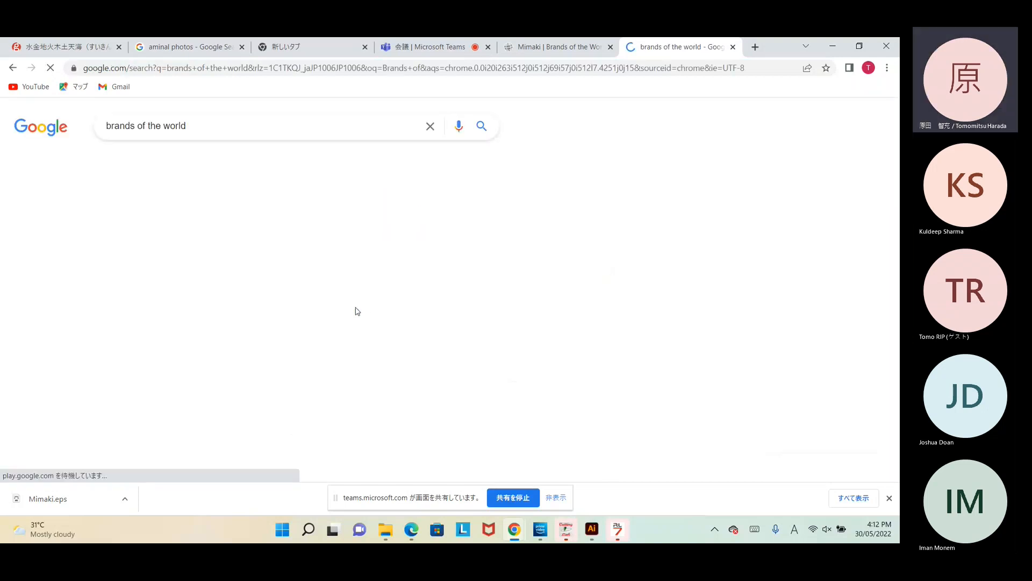
pyautogui.click(192, 232)
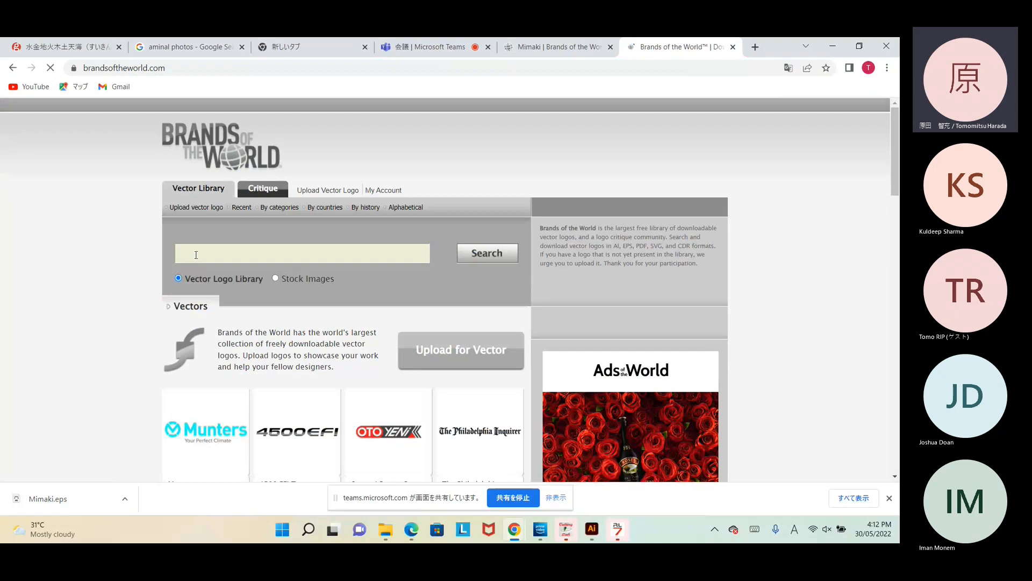
# Step: Search the site for 'mimaki', open the Mimaki logo's EPS page, then minimize Chrome
pyautogui.click(196, 255)
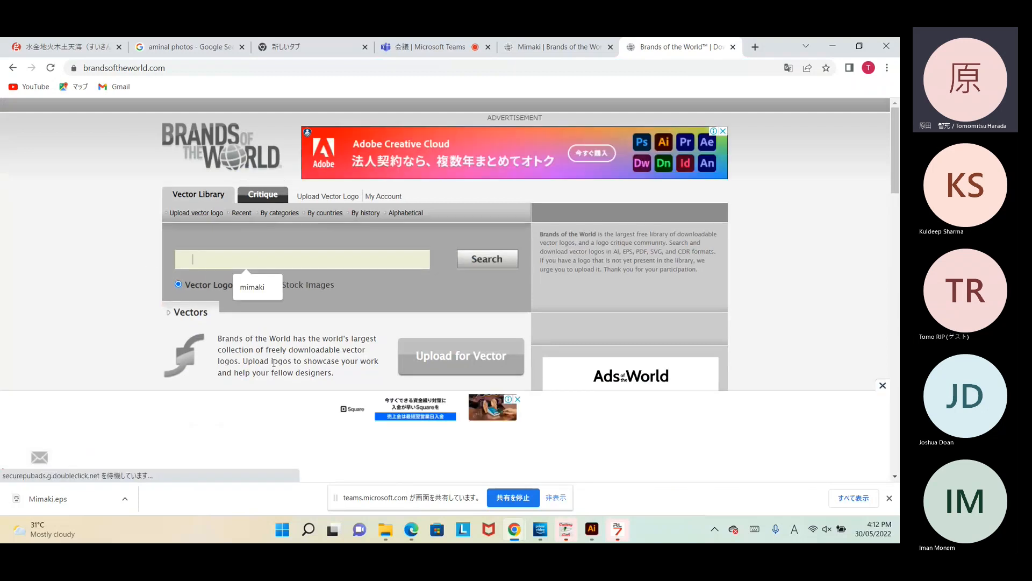
pyautogui.click(882, 385)
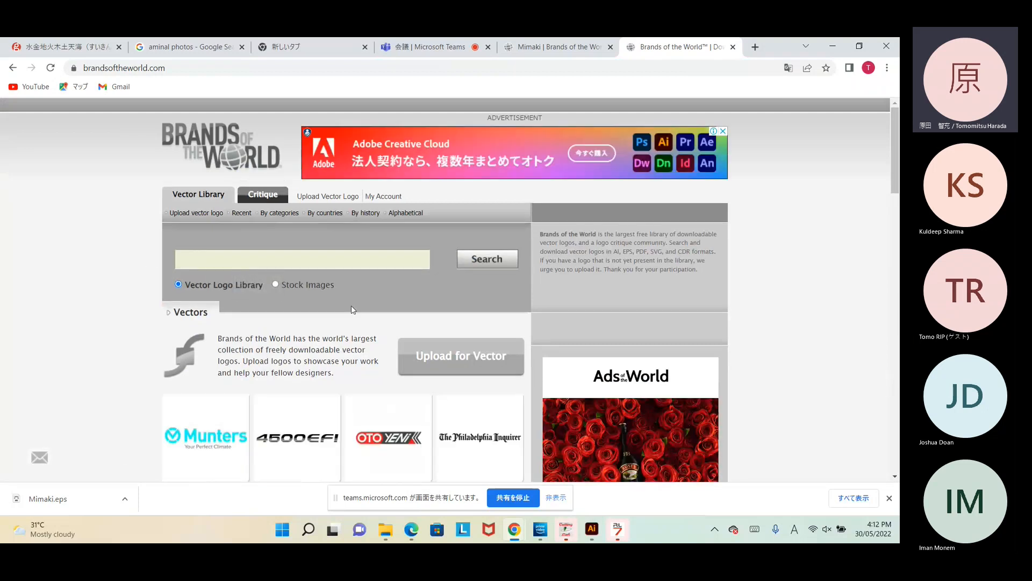
pyautogui.click(248, 255)
pyautogui.write('mimaki logo')
pyautogui.click(475, 260)
pyautogui.click(267, 254)
pyautogui.press('BackSpace')
pyautogui.press('BackSpace')
pyautogui.press('BackSpace')
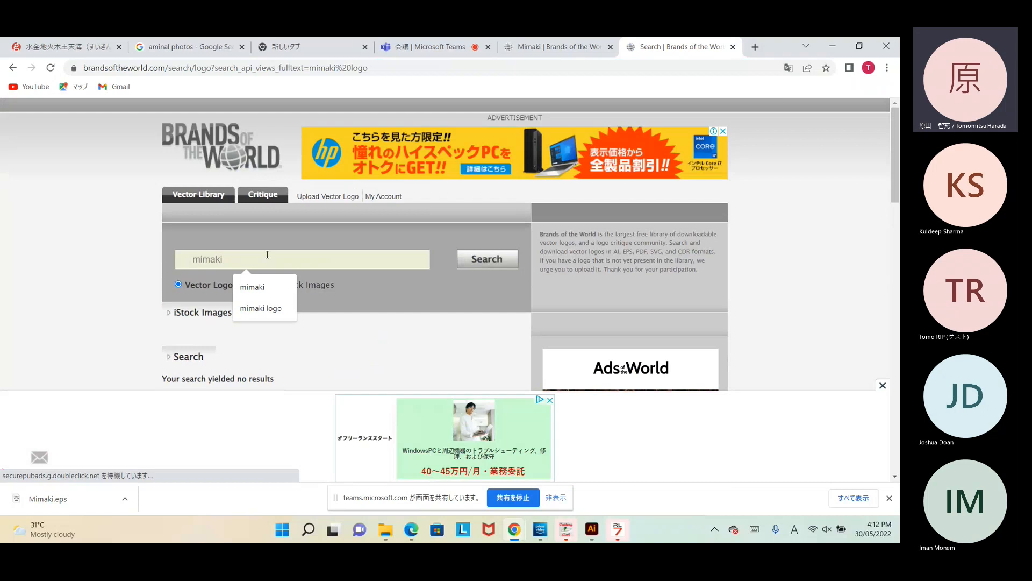
pyautogui.press('Return')
pyautogui.scroll(-2, 196, 356)
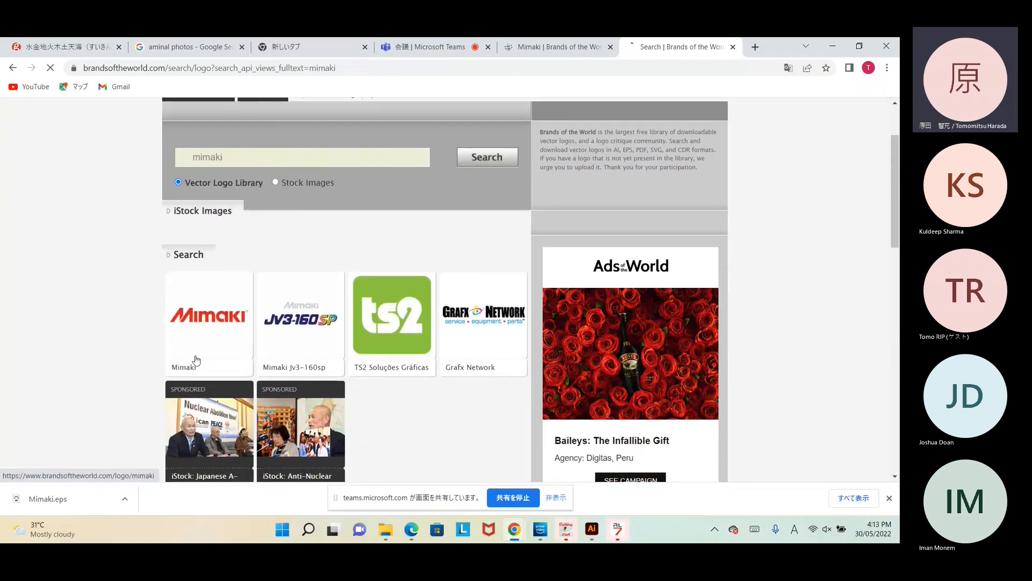
pyautogui.click(207, 329)
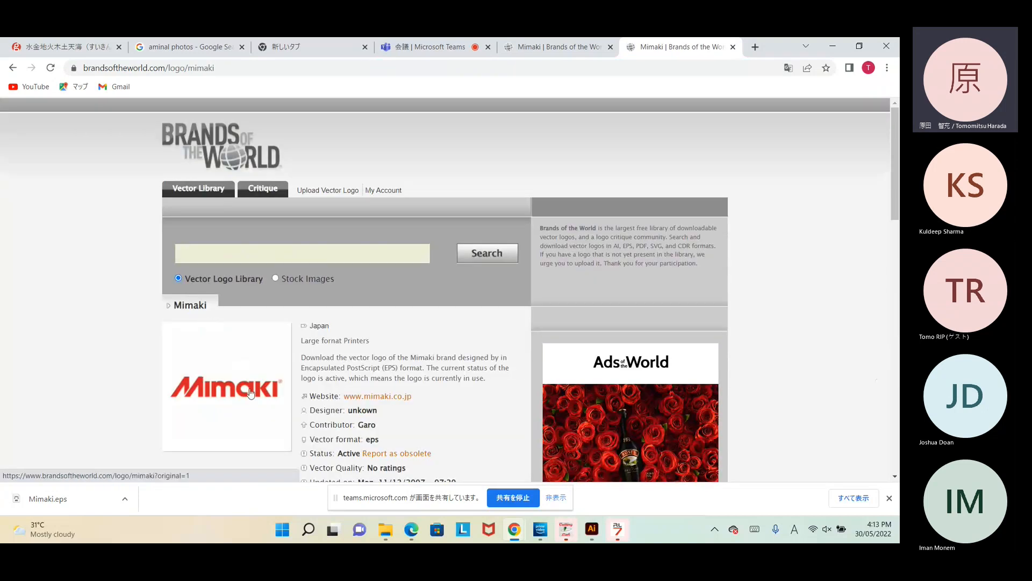
pyautogui.scroll(-3, 219, 417)
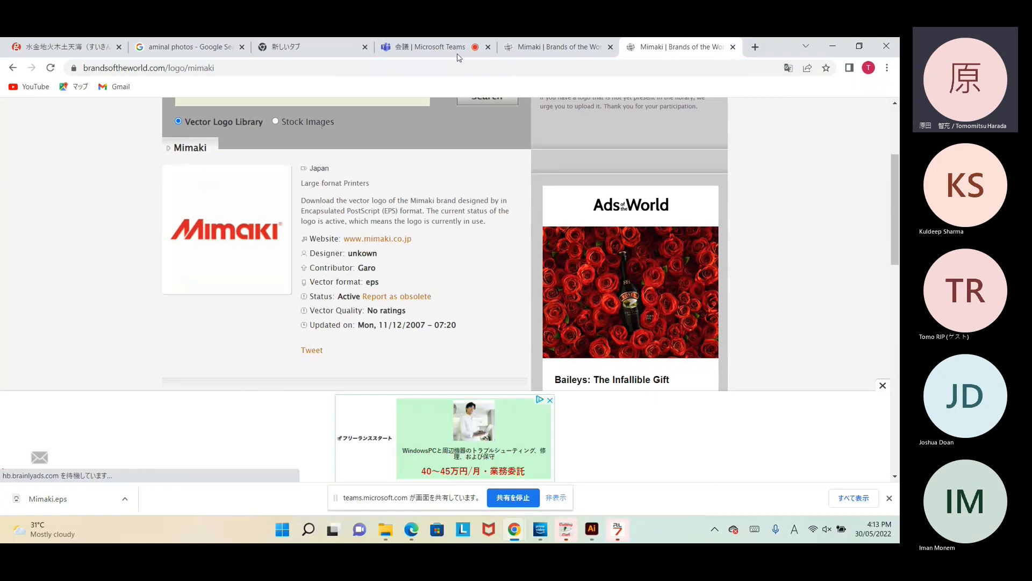
pyautogui.click(831, 52)
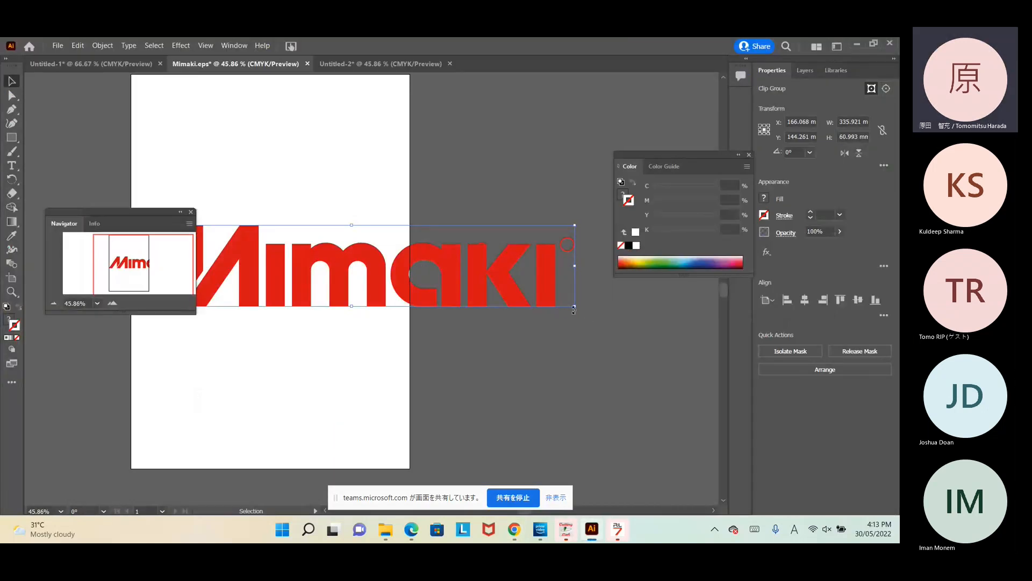
# Step: Release the Mimaki logo's clipping mask, delete the small stray shape, and select the logo paths
pyautogui.click(614, 322)
pyautogui.click(550, 287)
pyautogui.rightClick(547, 279)
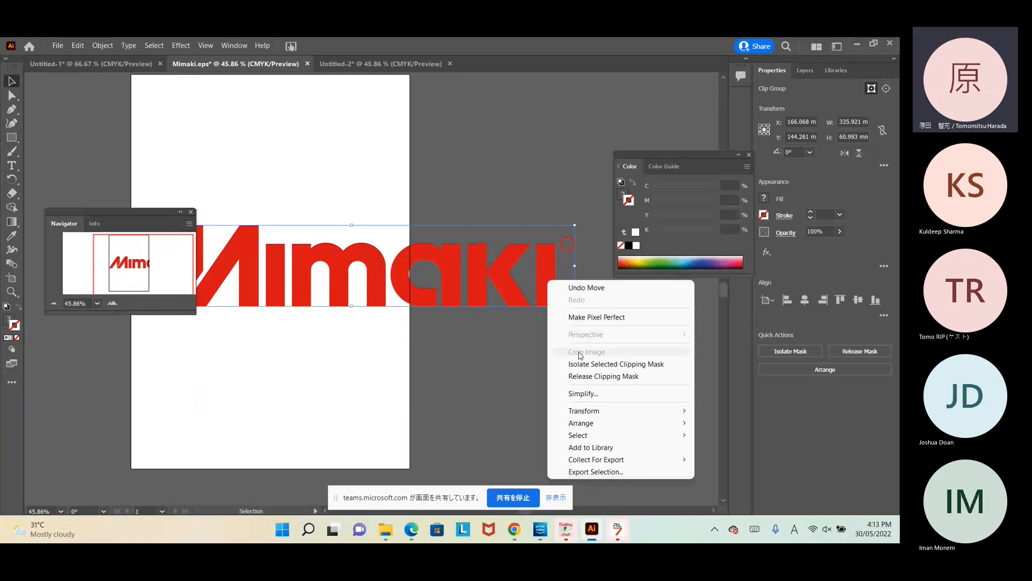
pyautogui.click(571, 377)
pyautogui.click(507, 353)
pyautogui.click(568, 249)
pyautogui.press('Delete')
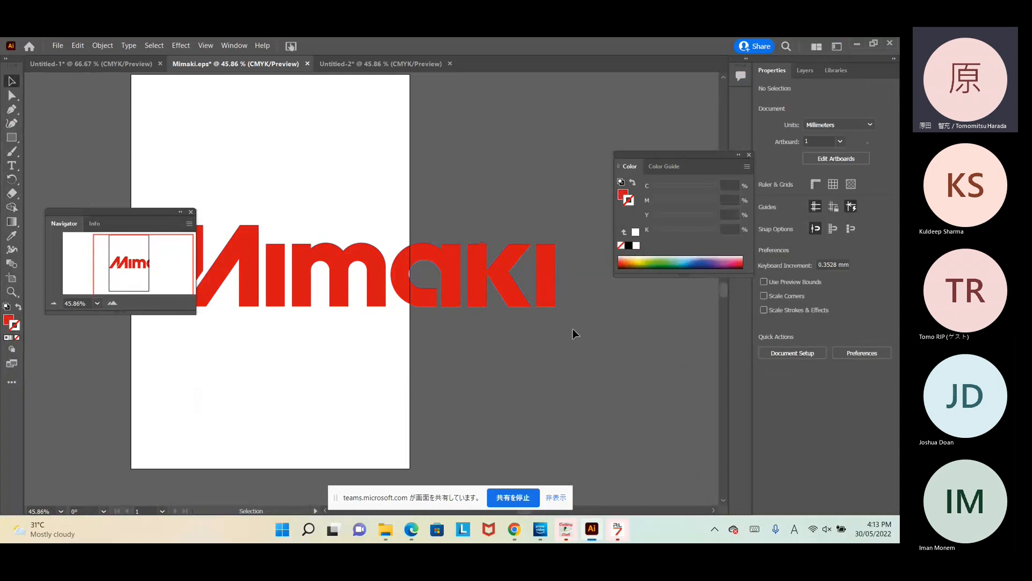
pyautogui.moveTo(572, 329); pyautogui.dragTo(191, 214)
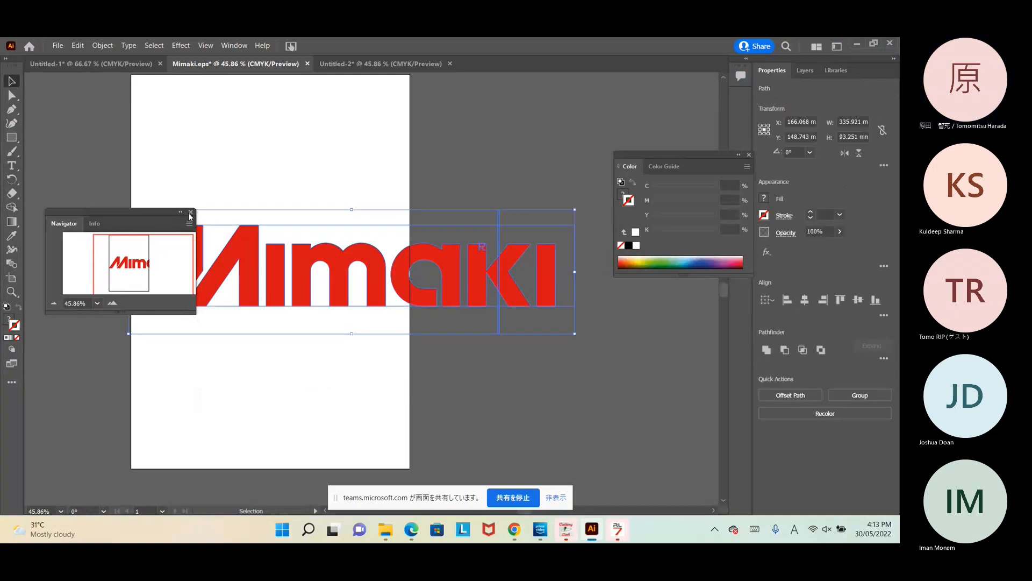
# Step: Paste the Mimaki logo into Untitled-2, fill it white, and delete the covering white rectangle
pyautogui.click(341, 64)
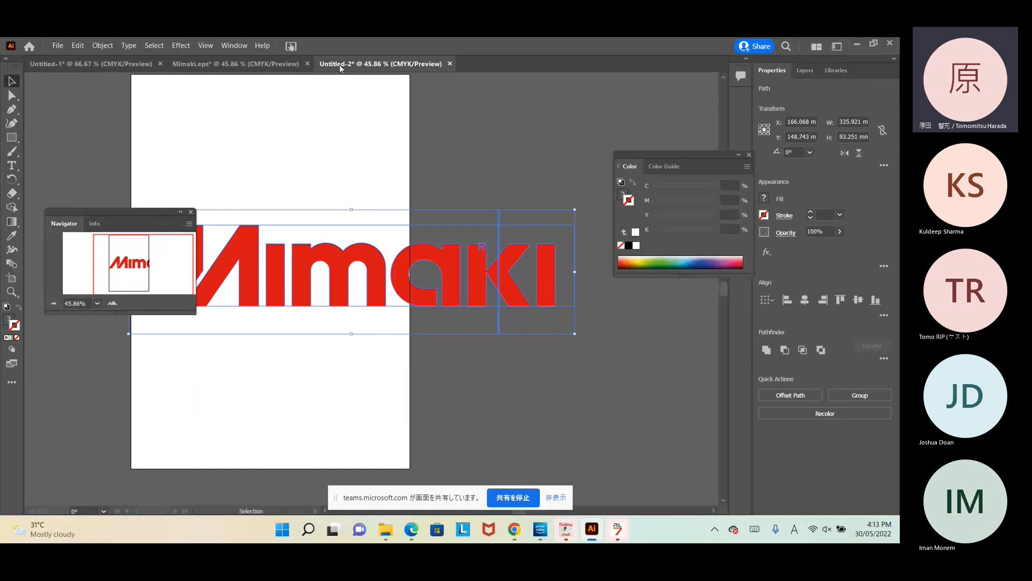
pyautogui.click(337, 221)
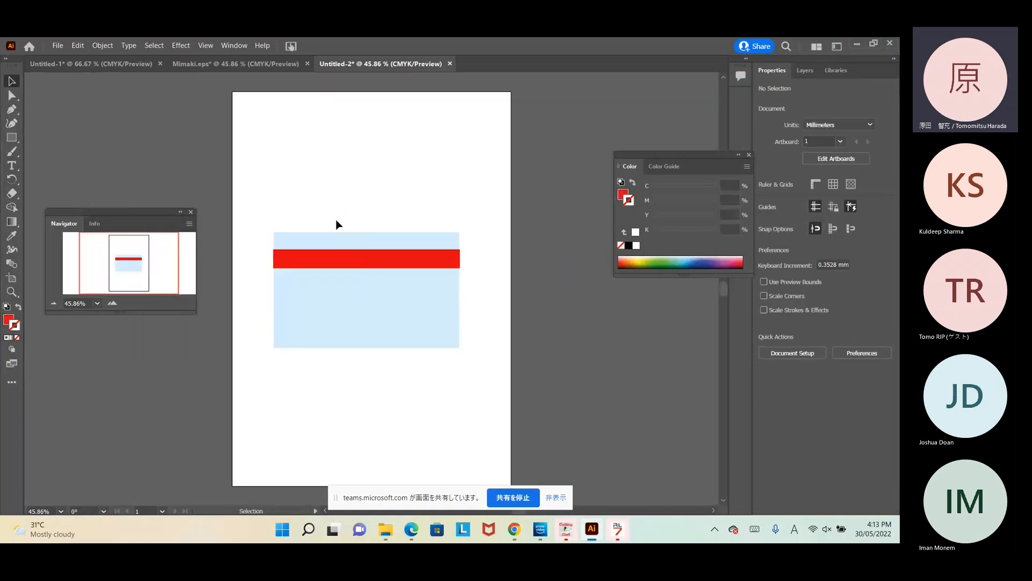
pyautogui.hotkey('ctrl', 'v')
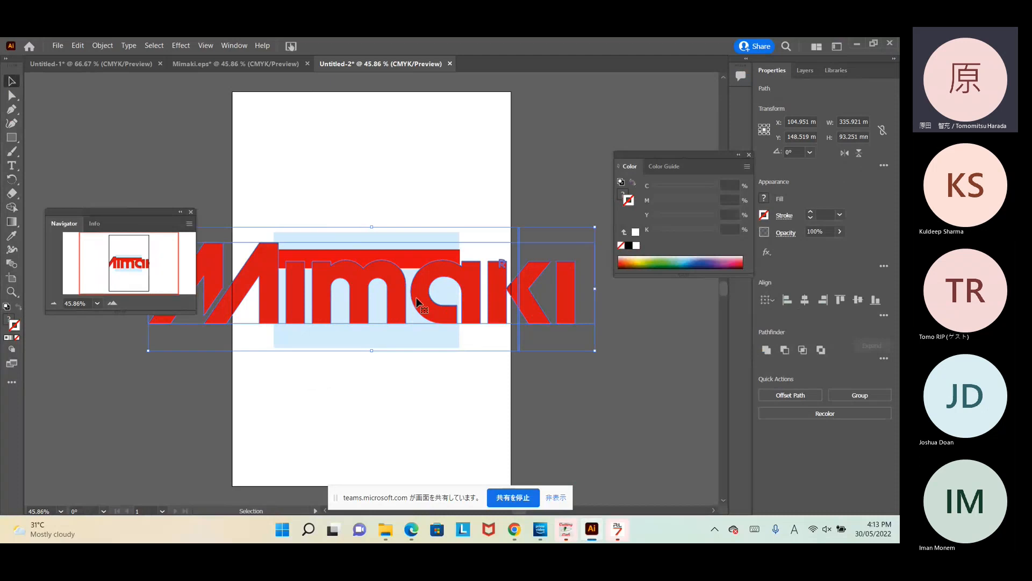
pyautogui.click(624, 194)
pyautogui.click(636, 233)
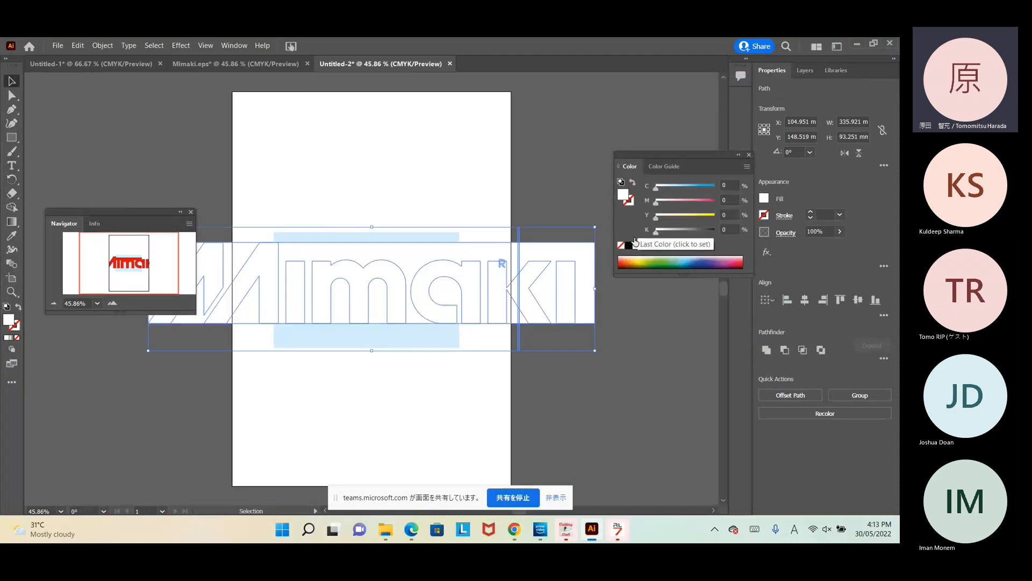
pyautogui.click(625, 323)
pyautogui.click(595, 275)
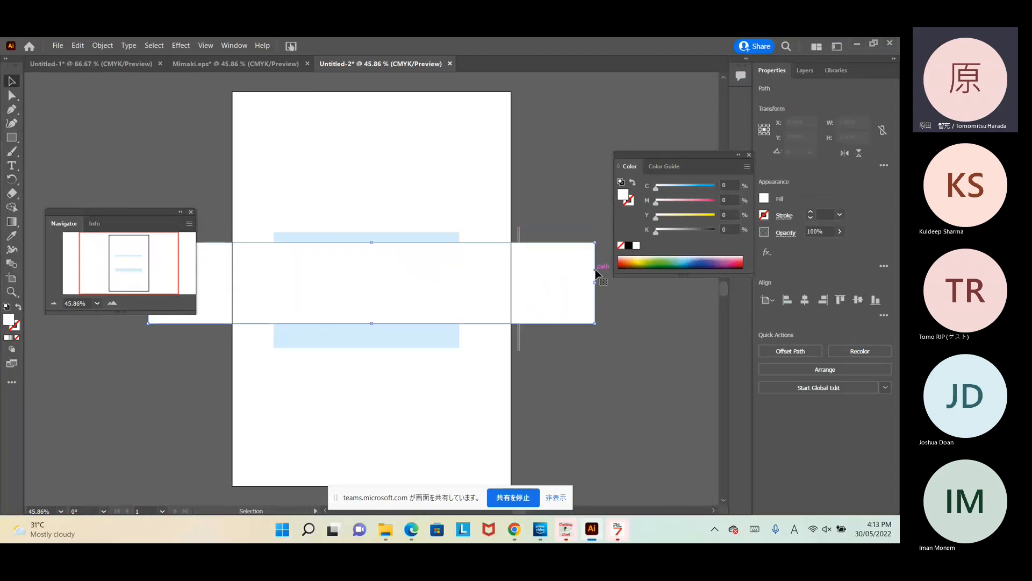
pyautogui.press('Delete')
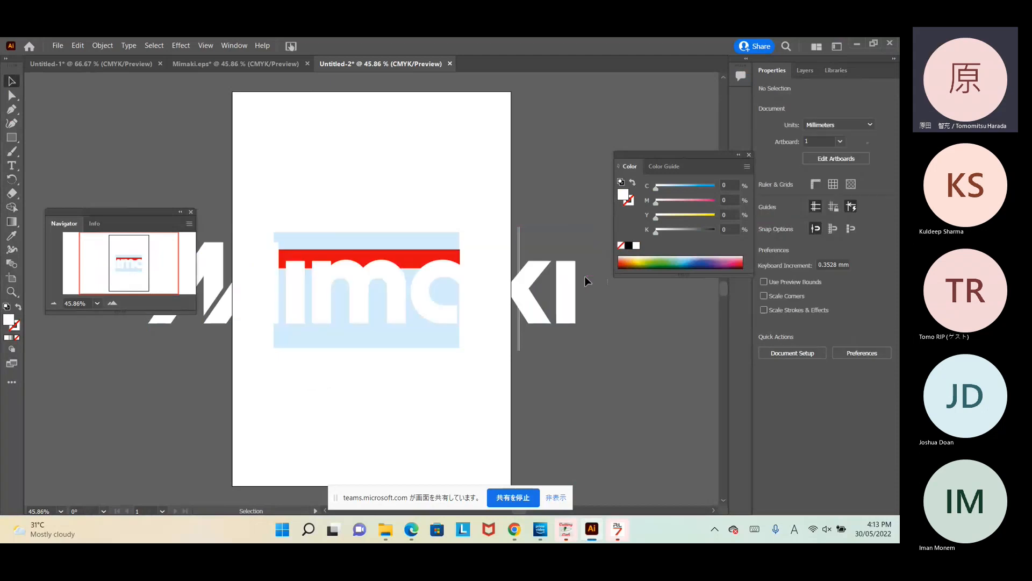
# Step: Delete the thin stray vertical line and move the light-blue card to the artboard top
pyautogui.click(560, 308)
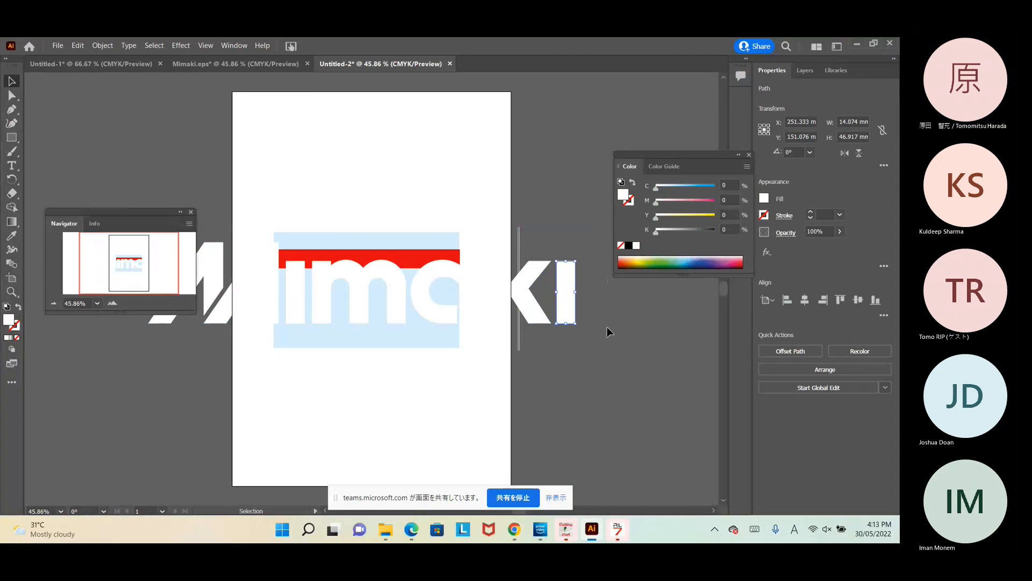
pyautogui.click(605, 333)
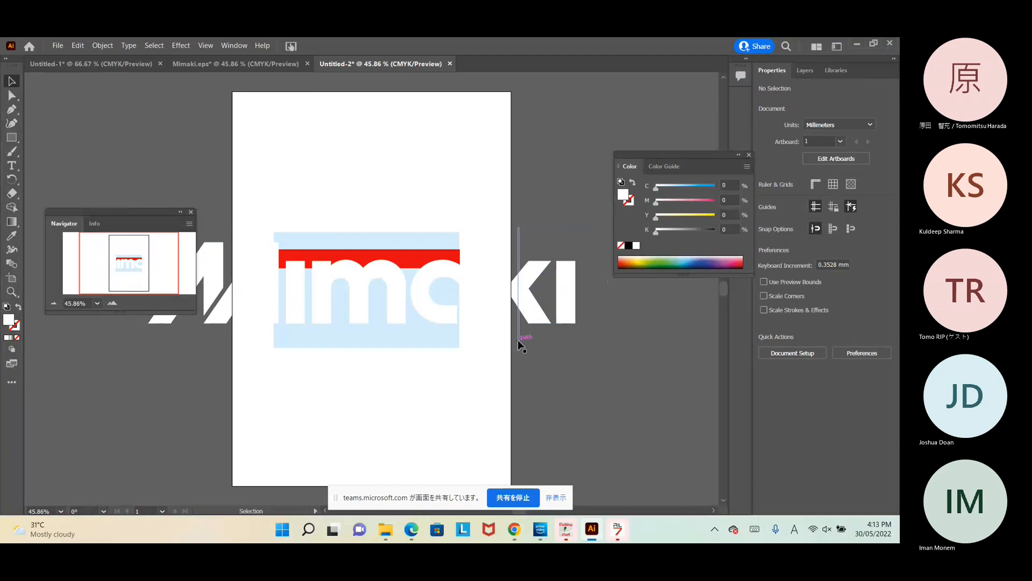
pyautogui.moveTo(512, 337); pyautogui.dragTo(464, 235)
pyautogui.press('Delete')
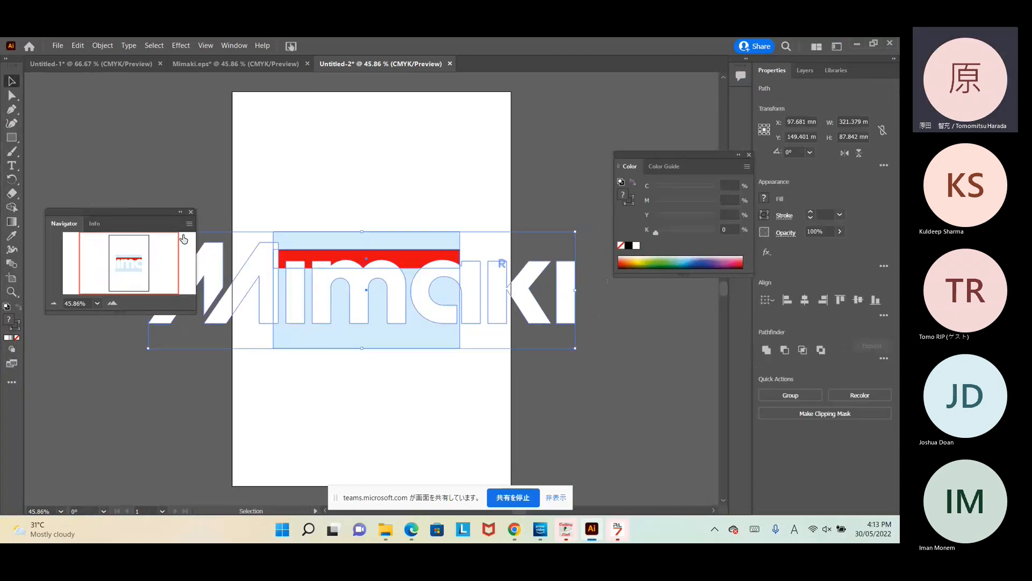
pyautogui.click(516, 378)
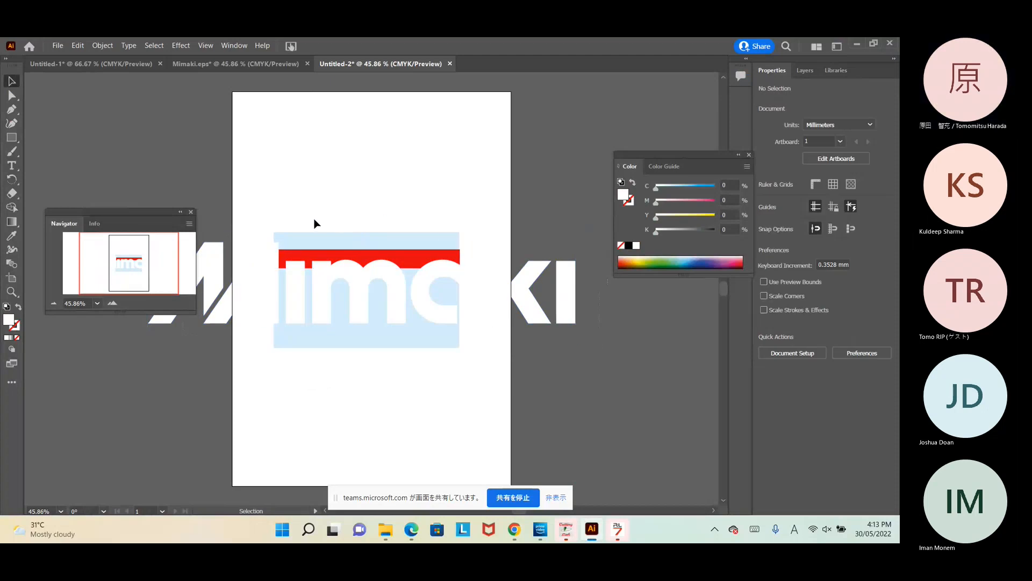
pyautogui.moveTo(462, 252); pyautogui.dragTo(425, 127)
pyautogui.click(346, 285)
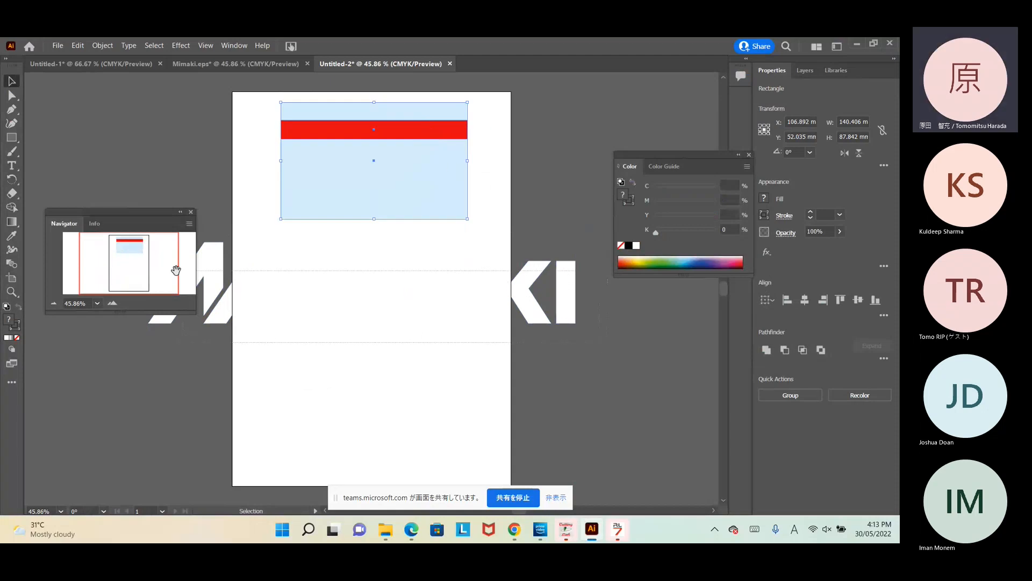
# Step: Group the white logo paths, shrink them to about 54 mm wide, and set them on the red bar's left end
pyautogui.click(175, 270)
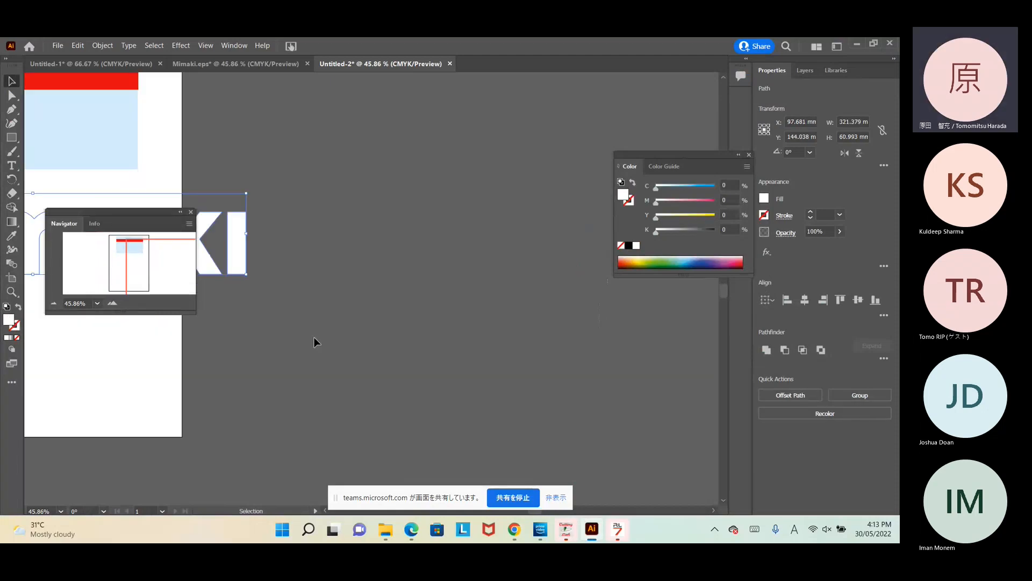
pyautogui.click(133, 265)
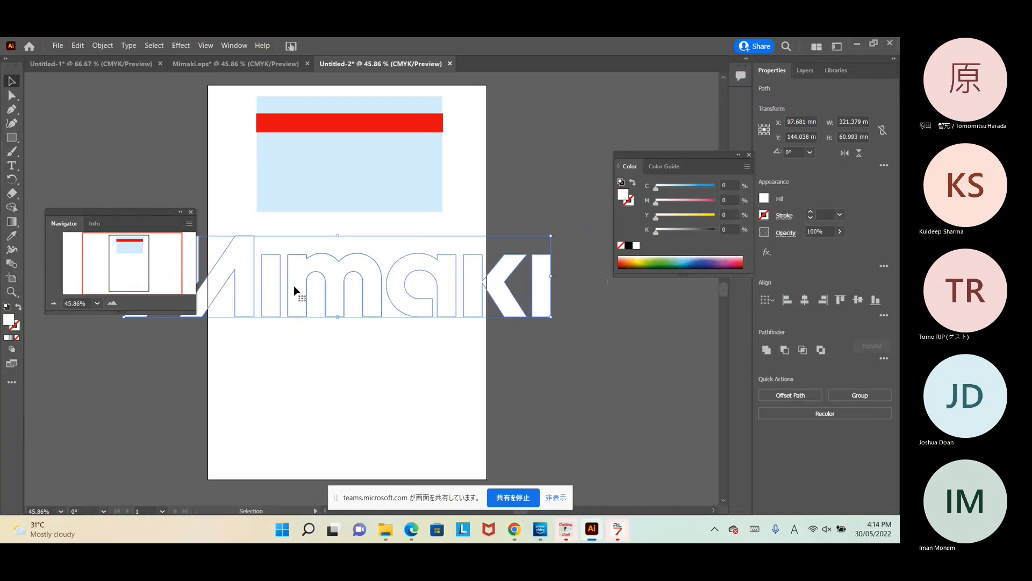
pyautogui.rightClick(296, 291)
pyautogui.click(349, 123)
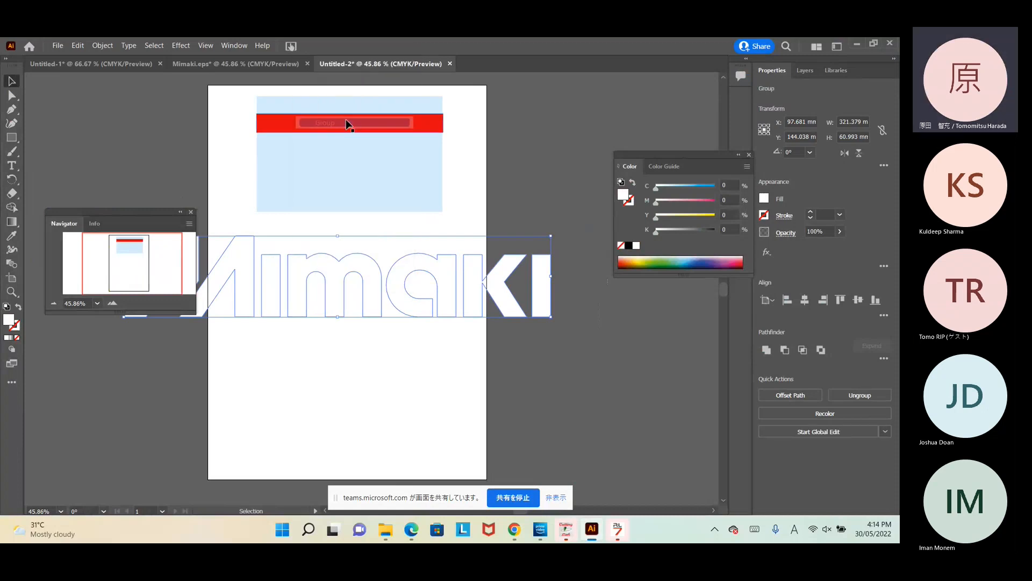
pyautogui.click(515, 326)
pyautogui.click(535, 302)
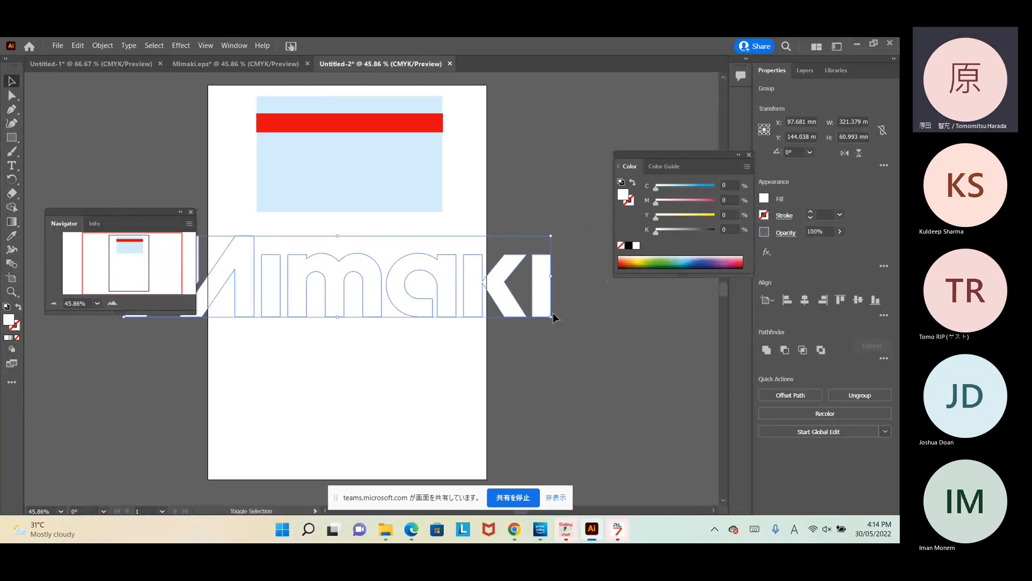
pyautogui.moveTo(551, 317); pyautogui.dragTo(314, 248)
pyautogui.moveTo(124, 210); pyautogui.dragTo(104, 373)
pyautogui.moveTo(151, 253); pyautogui.dragTo(287, 132)
pyautogui.click(318, 397)
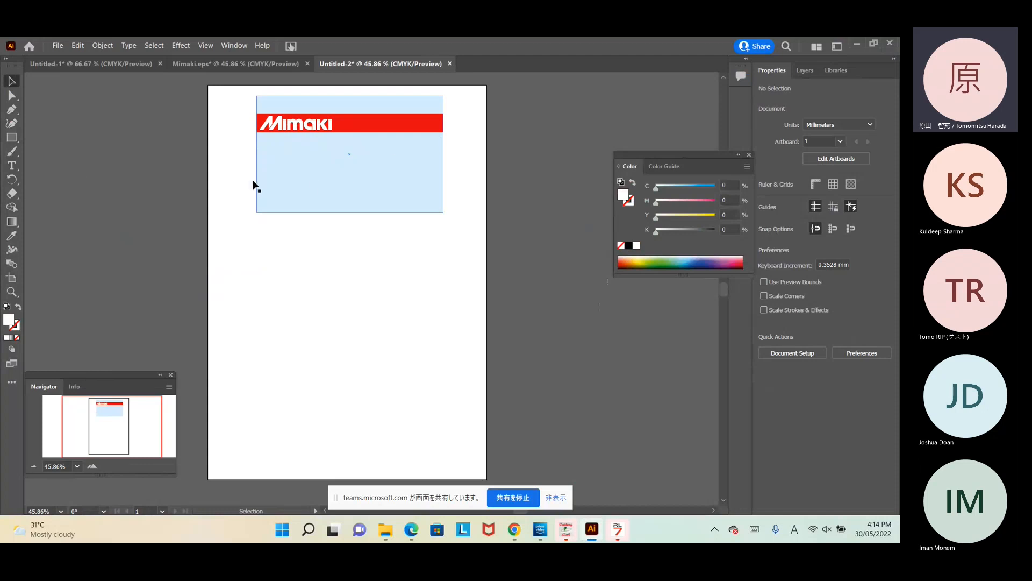
# Step: Create an 'ID' text label, convert it to outlines, enlarge it and place it below the red bar
pyautogui.click(11, 166)
pyautogui.moveTo(259, 248); pyautogui.dragTo(355, 287)
pyautogui.press('BackSpace')
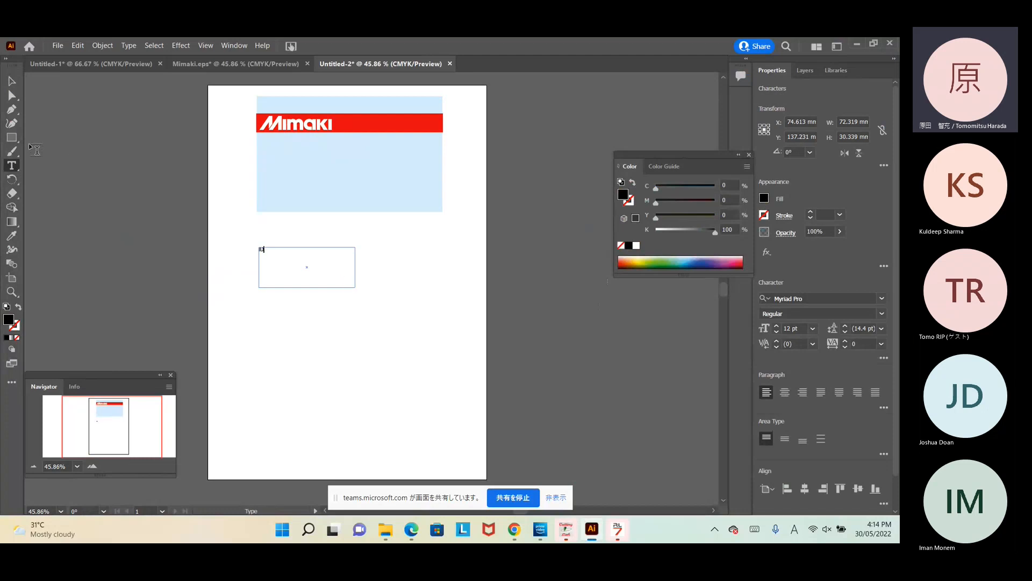
pyautogui.click(13, 80)
pyautogui.moveTo(353, 288); pyautogui.dragTo(386, 164)
pyautogui.click(264, 250)
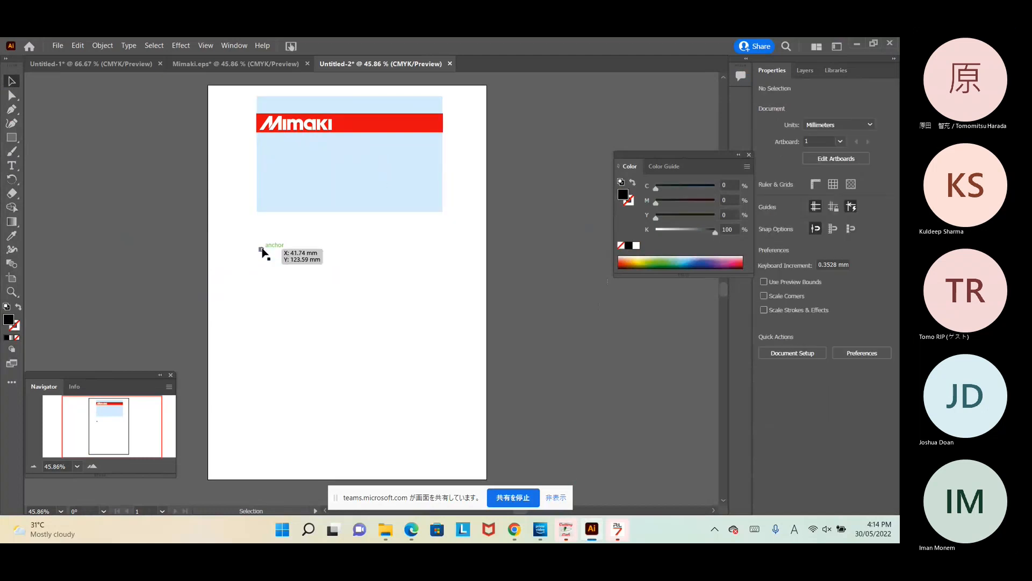
pyautogui.rightClick(263, 252)
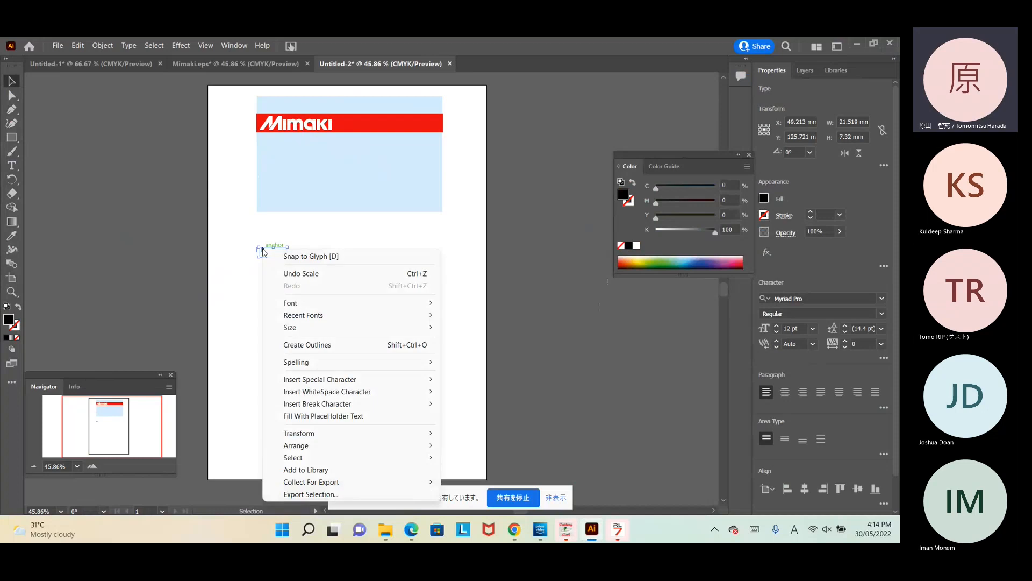
pyautogui.click(314, 344)
pyautogui.moveTo(268, 256); pyautogui.dragTo(279, 260)
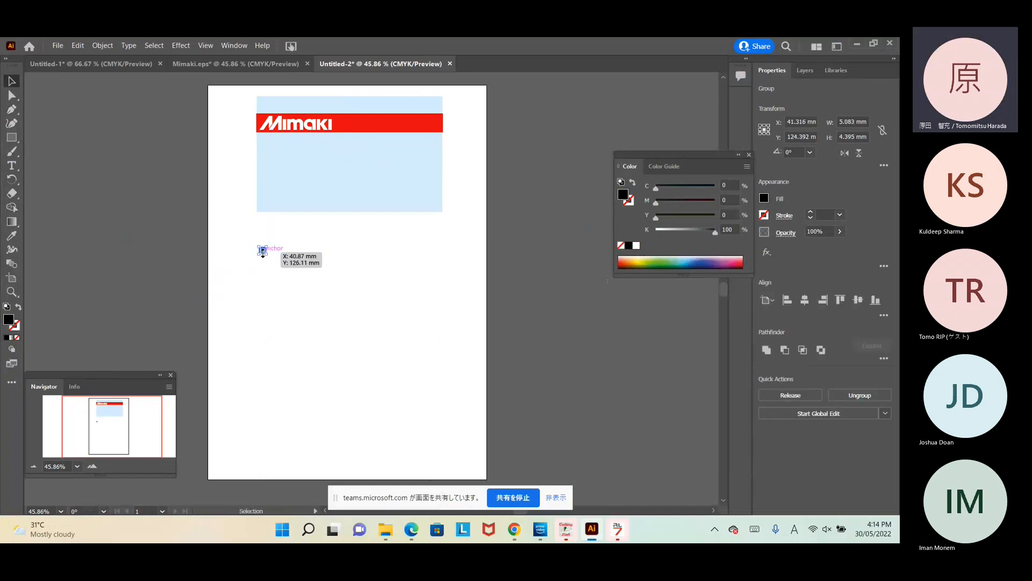
pyautogui.moveTo(263, 253); pyautogui.dragTo(364, 144)
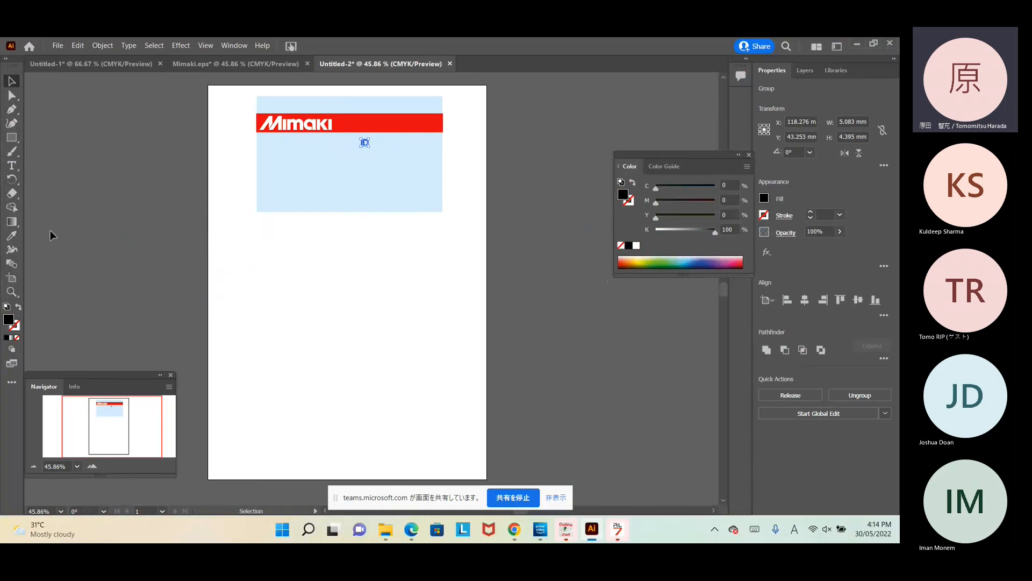
# Step: Add a 'Name' label converted to outlines, enlarged and positioned just under ID
pyautogui.click(11, 166)
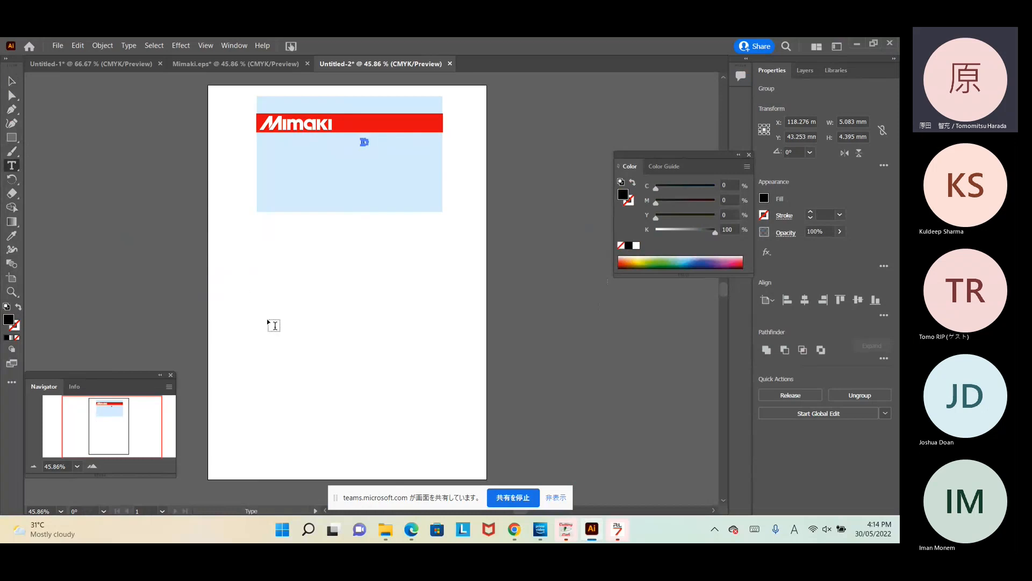
pyautogui.moveTo(250, 249); pyautogui.dragTo(397, 321)
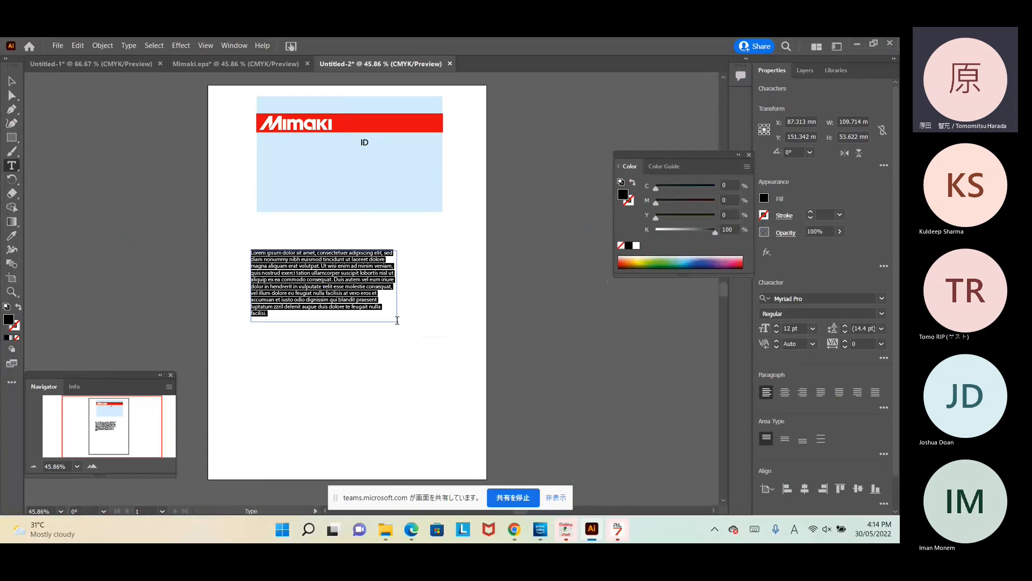
pyautogui.press('BackSpace')
pyautogui.write('Name')
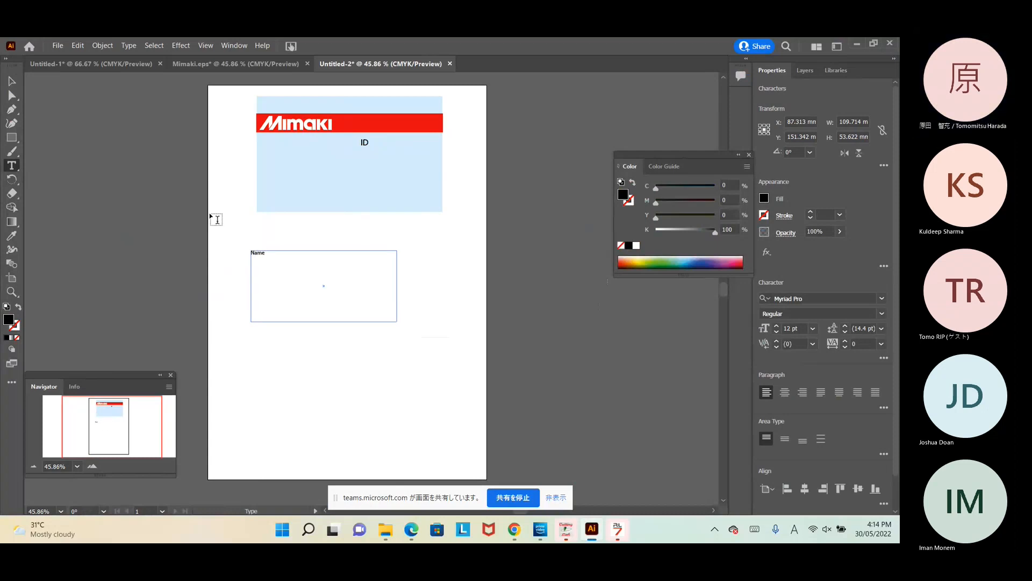
pyautogui.click(12, 80)
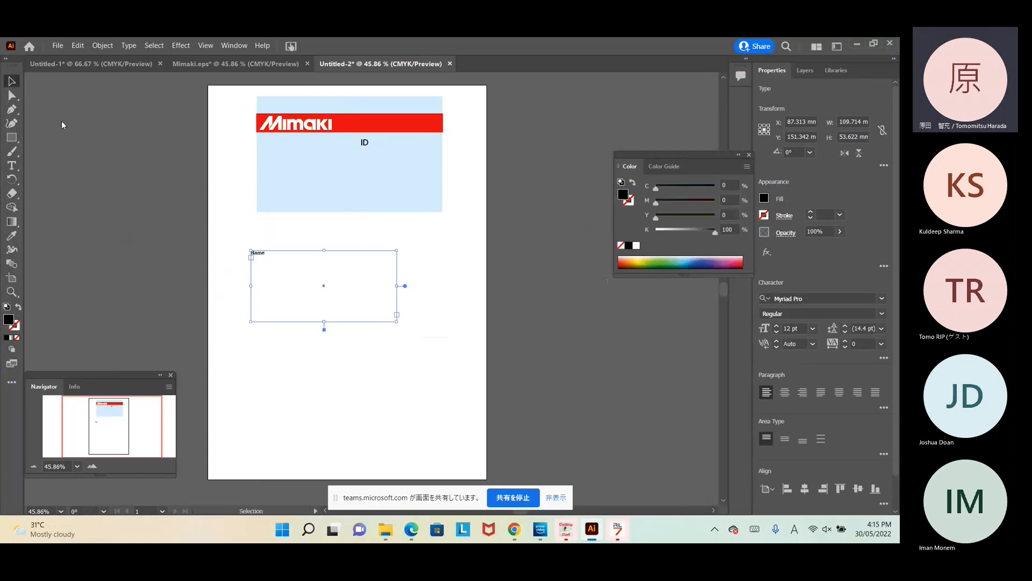
pyautogui.click(408, 344)
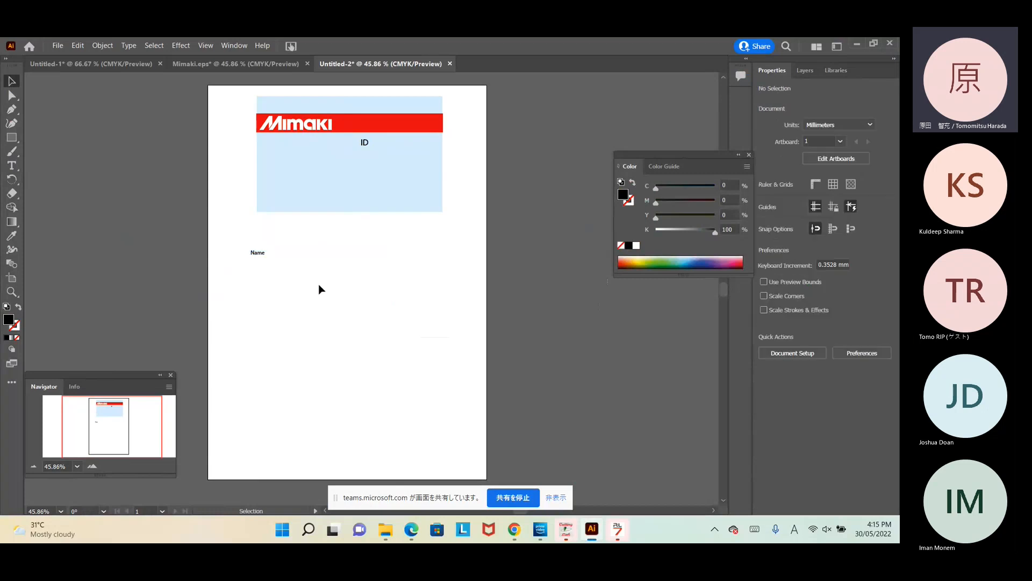
pyautogui.click(261, 256)
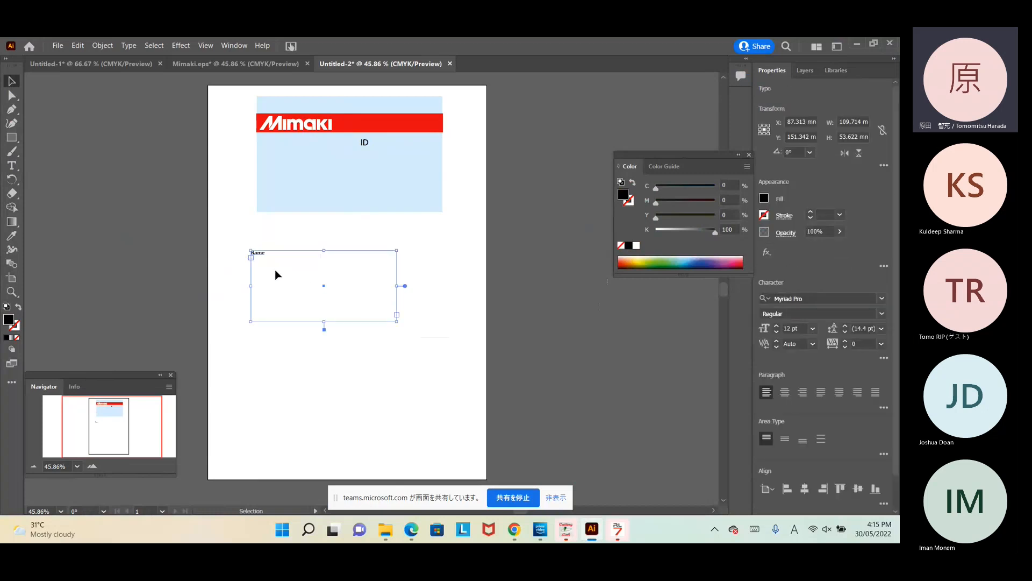
pyautogui.rightClick(275, 270)
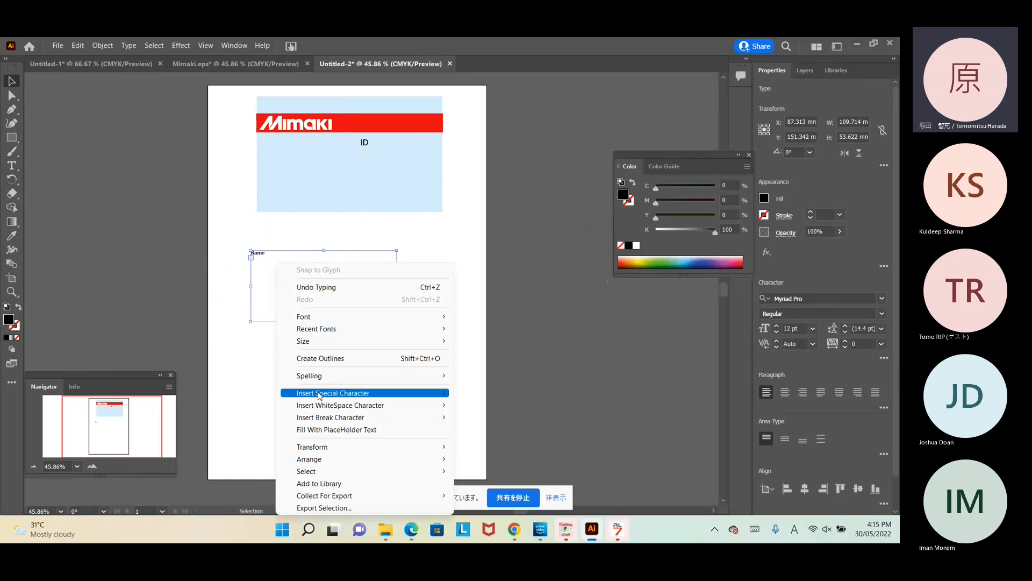
pyautogui.click(315, 358)
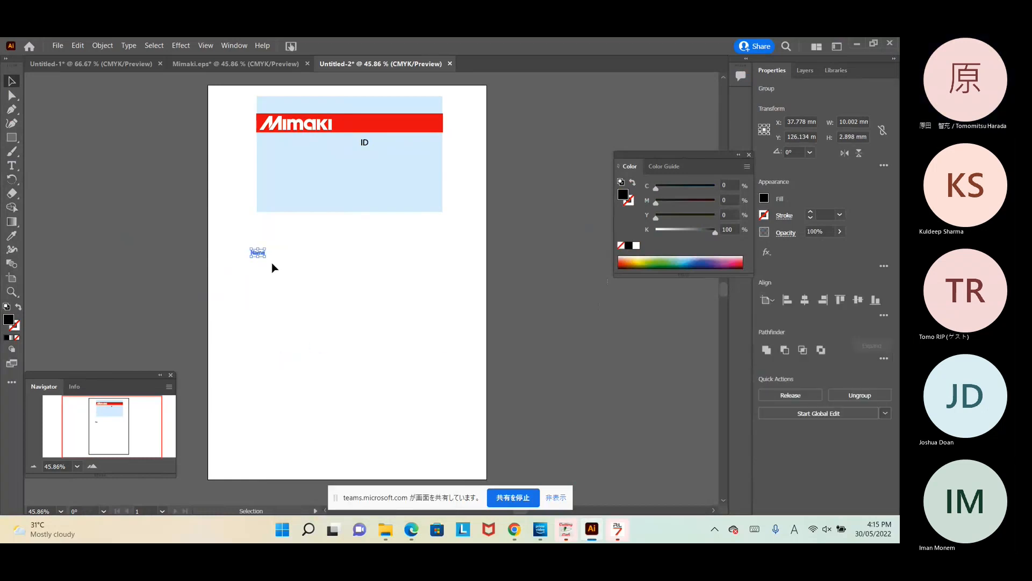
pyautogui.moveTo(265, 258); pyautogui.dragTo(385, 160)
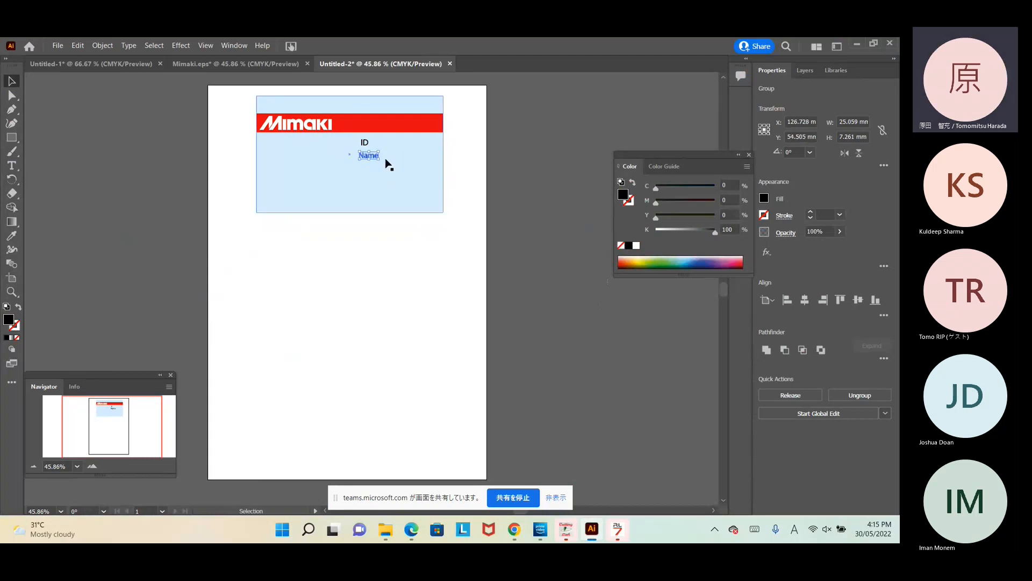
pyautogui.click(285, 324)
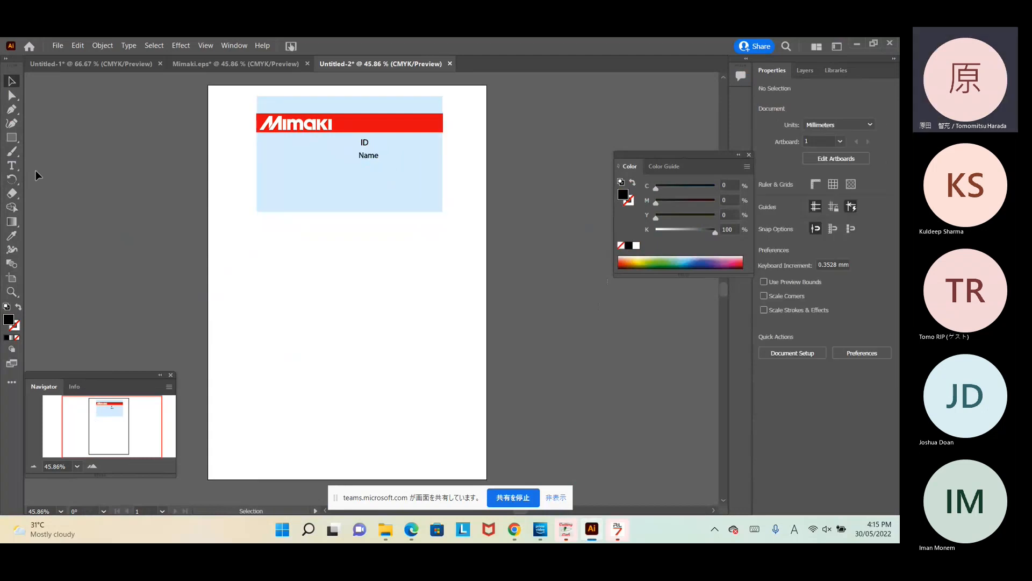
# Step: Add a 'Phone' label, convert it to outlines, enlarge it and place it under Name
pyautogui.click(11, 165)
pyautogui.moveTo(272, 281); pyautogui.dragTo(361, 323)
pyautogui.press('BackSpace')
pyautogui.write('Phone')
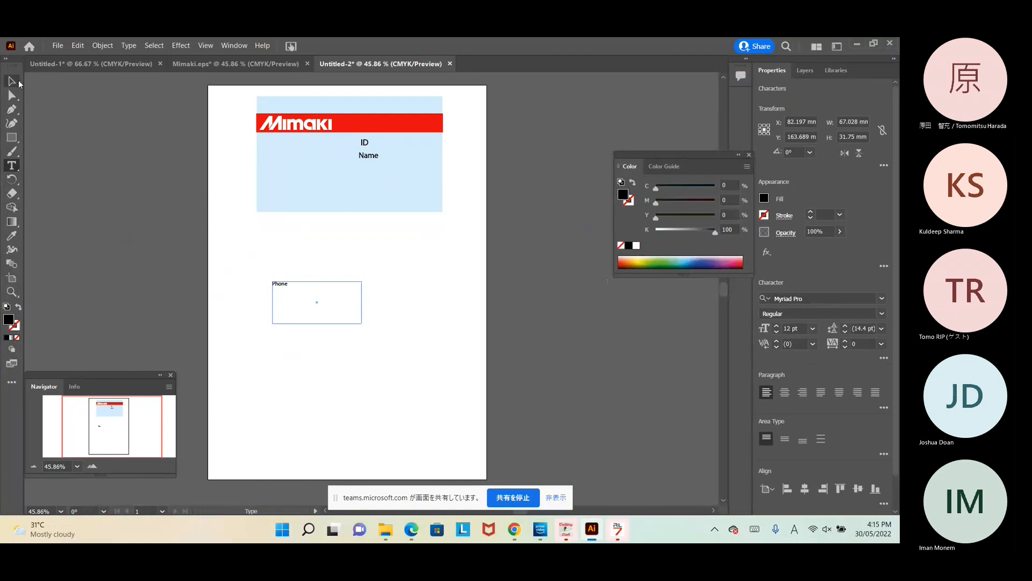
pyautogui.click(12, 82)
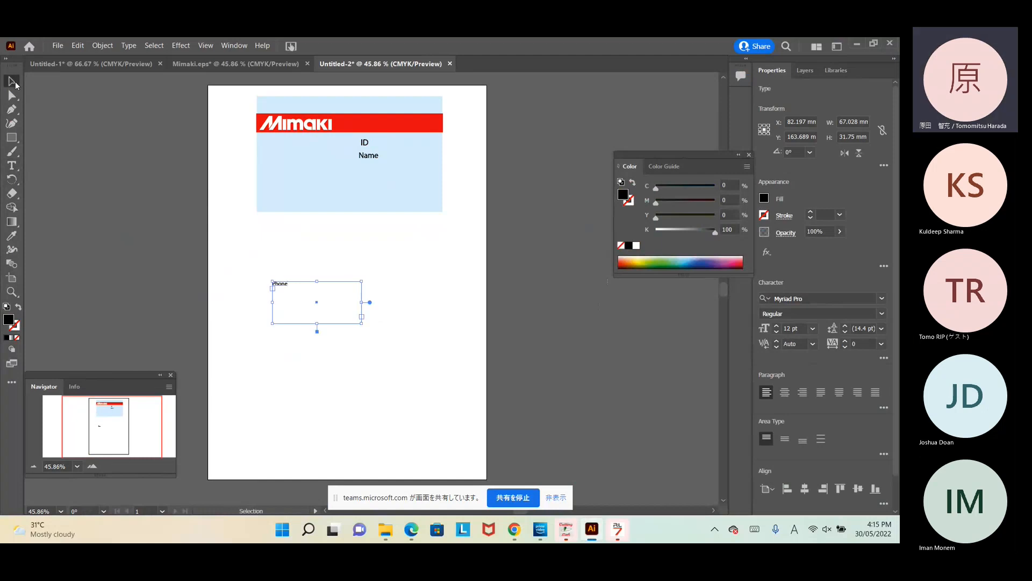
pyautogui.rightClick(316, 301)
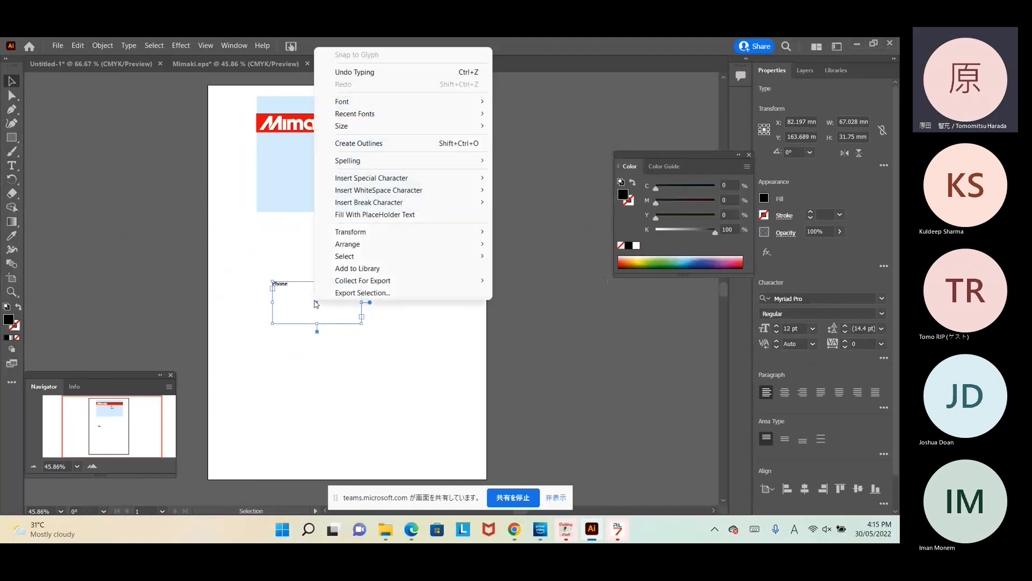
pyautogui.click(357, 143)
pyautogui.moveTo(287, 286); pyautogui.dragTo(374, 162)
pyautogui.click(373, 157)
pyautogui.click(339, 281)
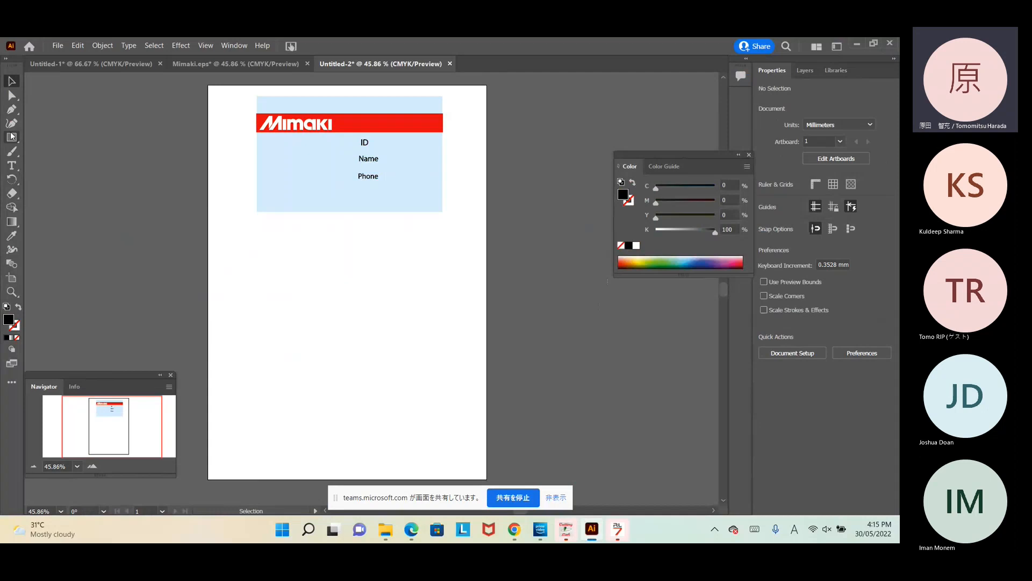
# Step: Add 'Mimaki Australia Pty Ltd' text and fit it along the card's bottom edge
pyautogui.click(11, 165)
pyautogui.moveTo(247, 313); pyautogui.dragTo(454, 404)
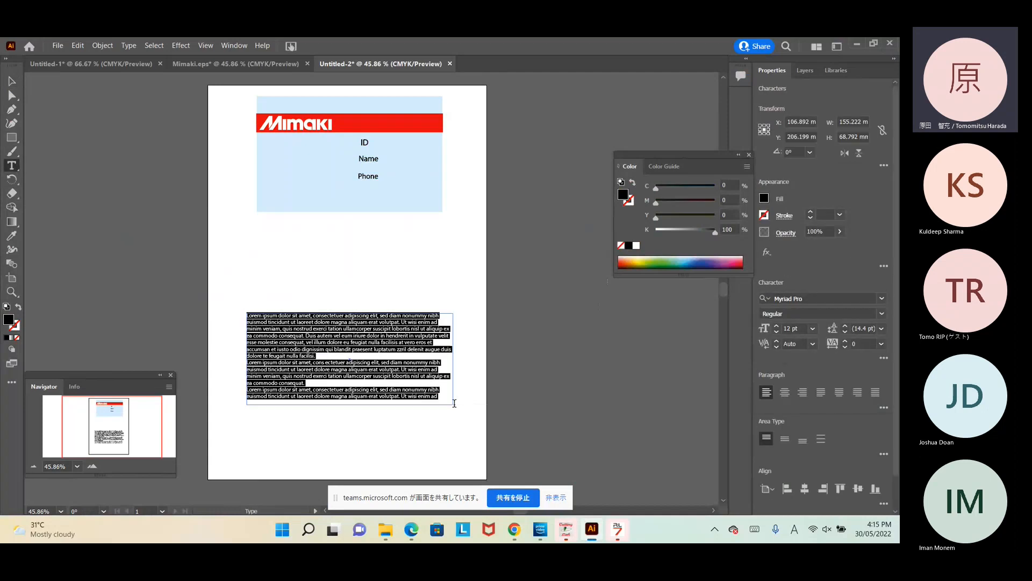
pyautogui.write('Mimaki Au')
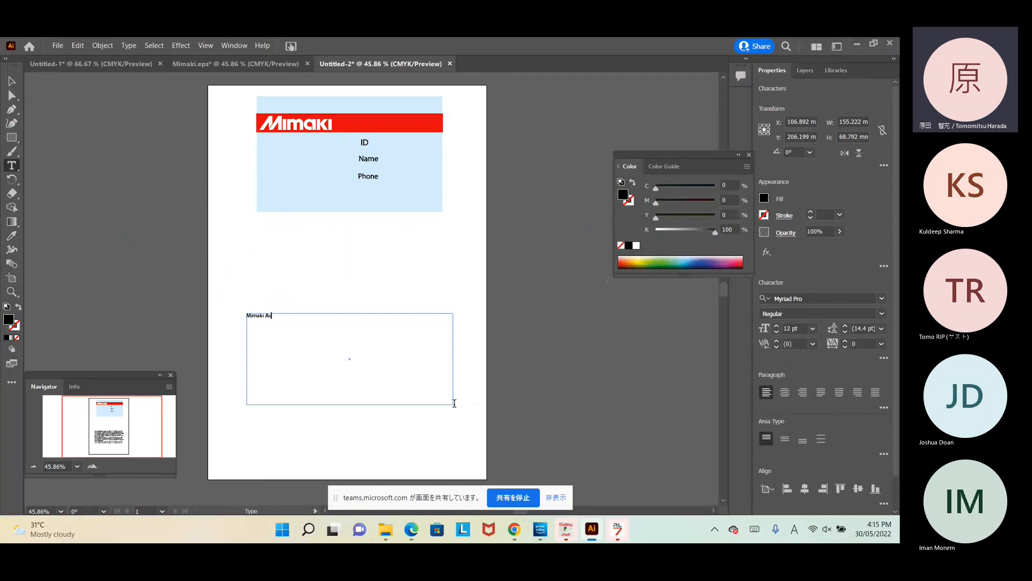
pyautogui.write('stralia Pty Ltd')
pyautogui.click(12, 81)
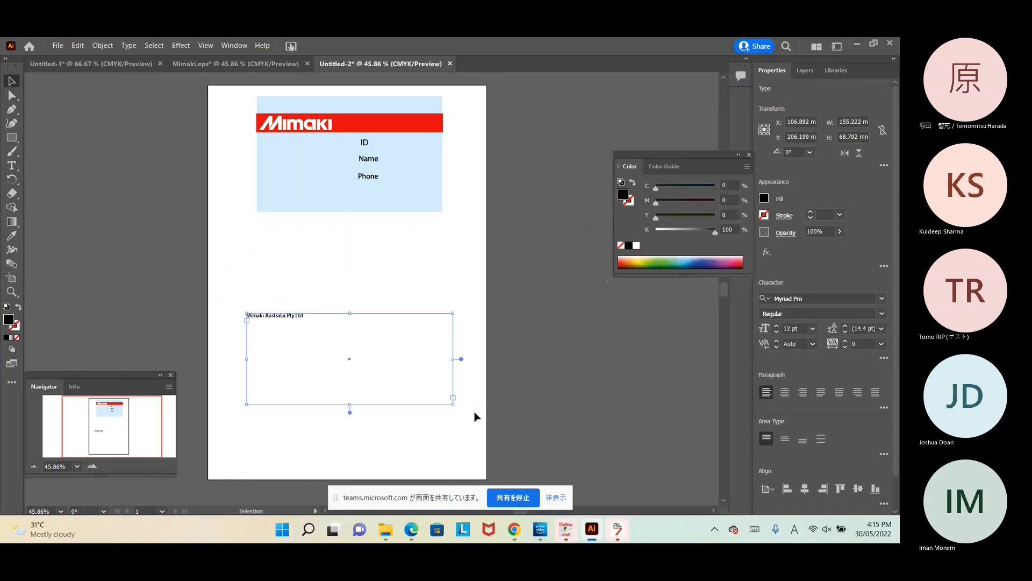
pyautogui.moveTo(453, 403); pyautogui.dragTo(353, 338)
pyautogui.moveTo(278, 319); pyautogui.dragTo(386, 197)
pyautogui.click(390, 265)
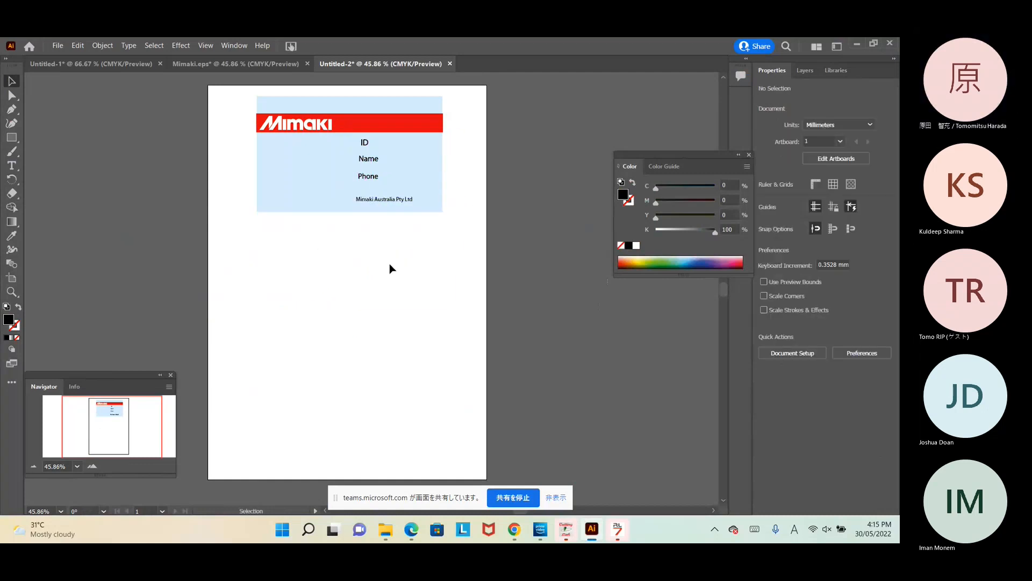
pyautogui.click(391, 203)
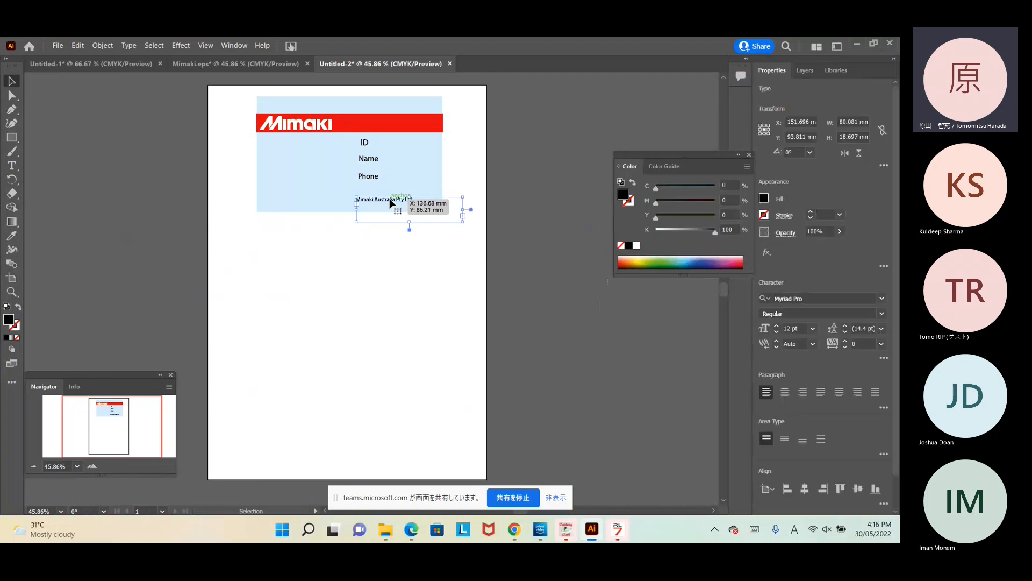
pyautogui.moveTo(464, 219); pyautogui.dragTo(444, 208)
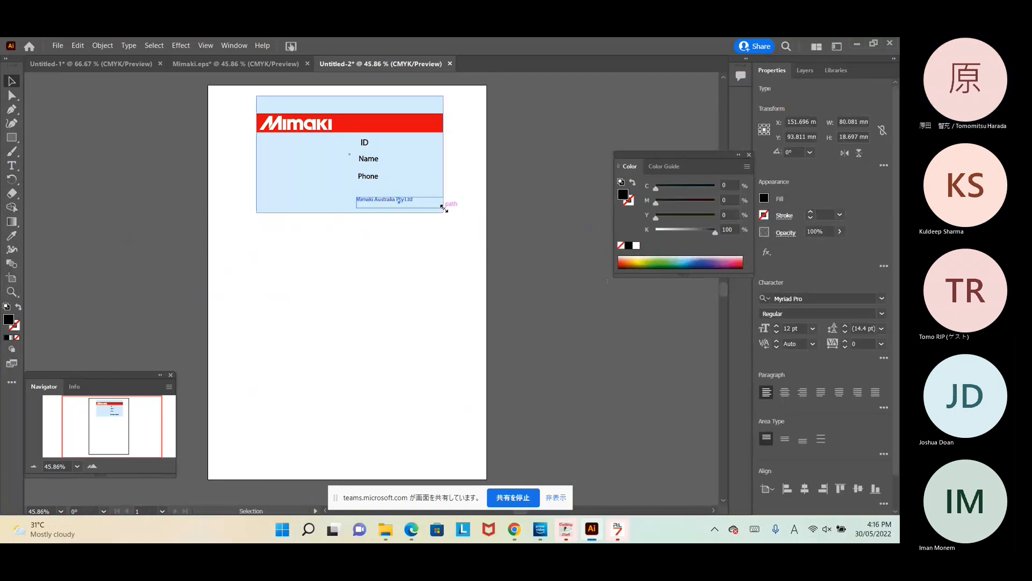
pyautogui.click(435, 261)
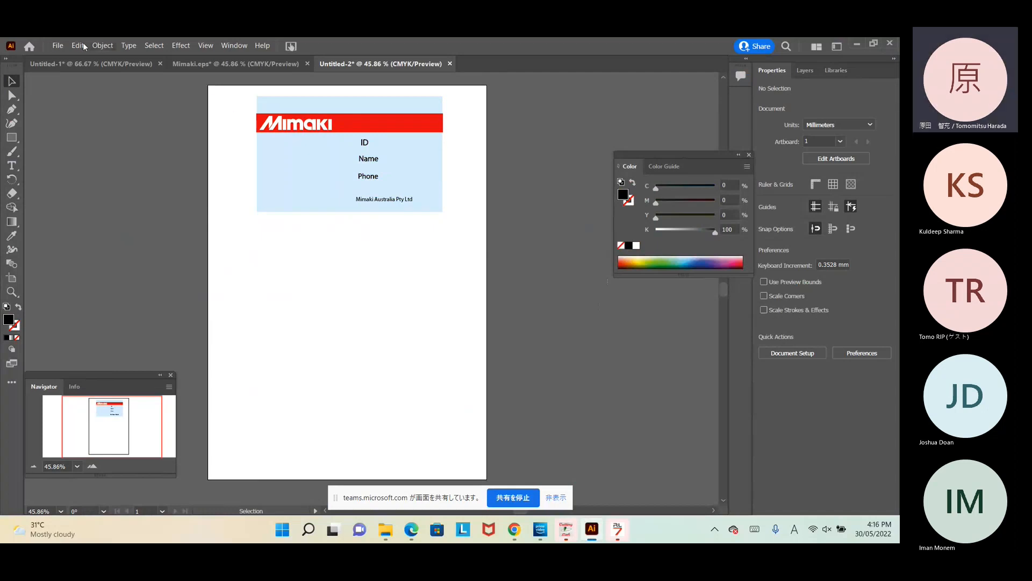
pyautogui.click(58, 48)
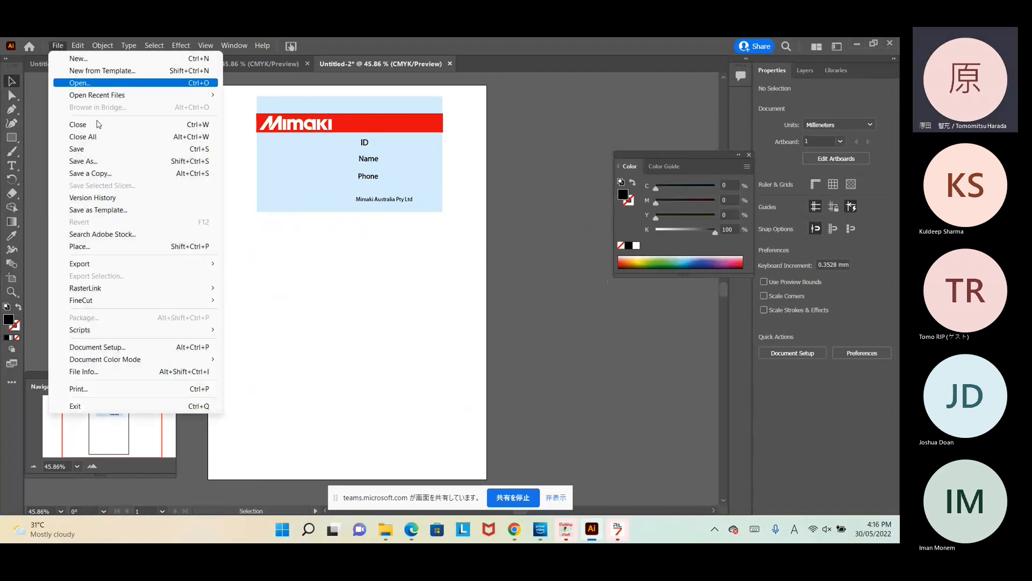
pyautogui.click(83, 161)
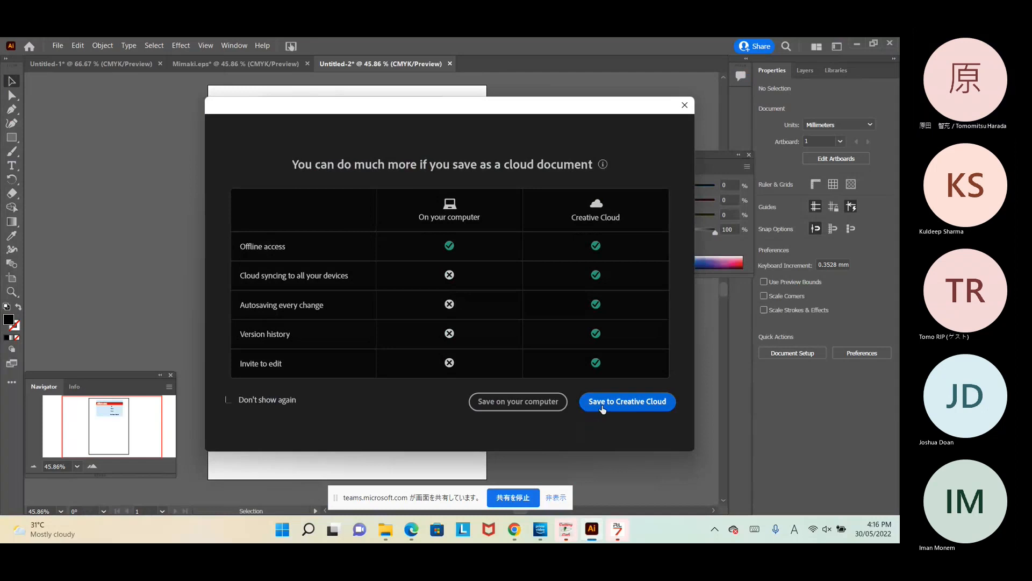
pyautogui.click(533, 403)
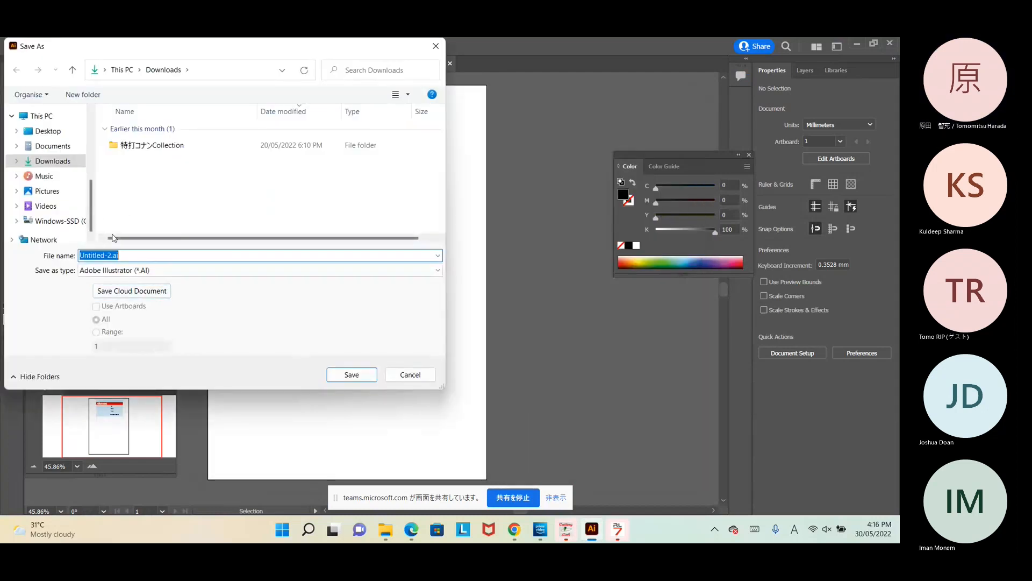
pyautogui.click(132, 270)
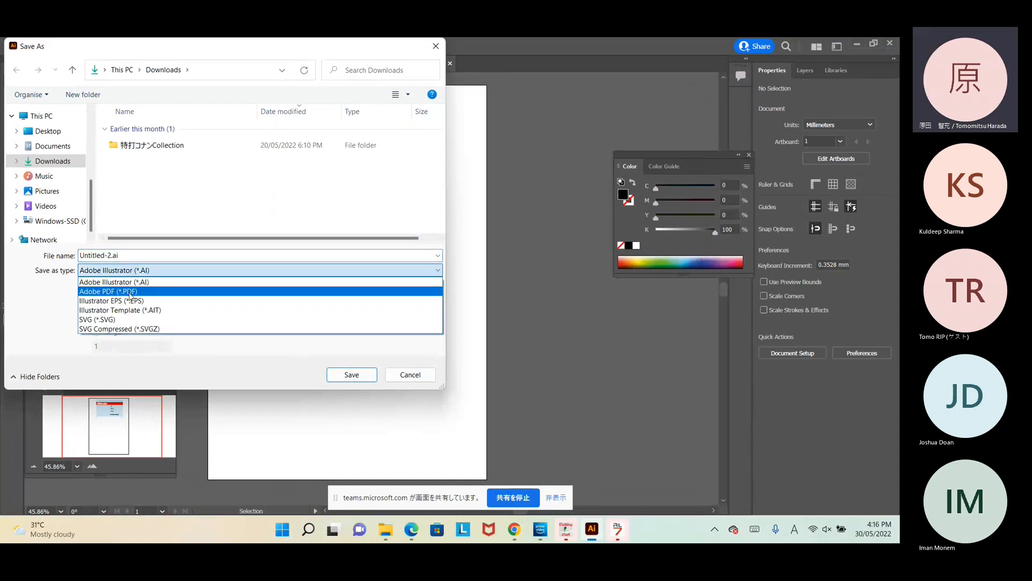
pyautogui.click(131, 302)
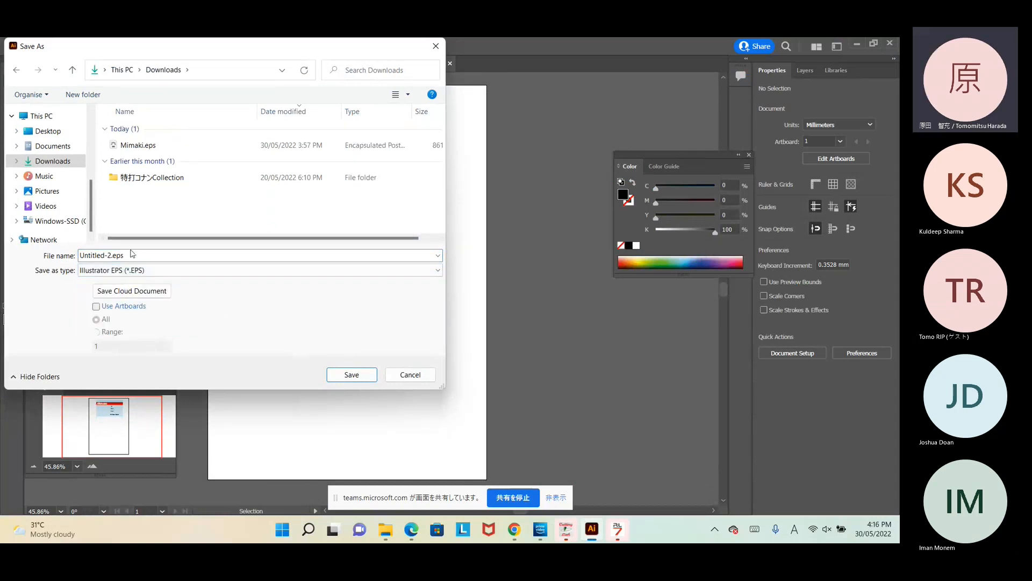
pyautogui.click(42, 132)
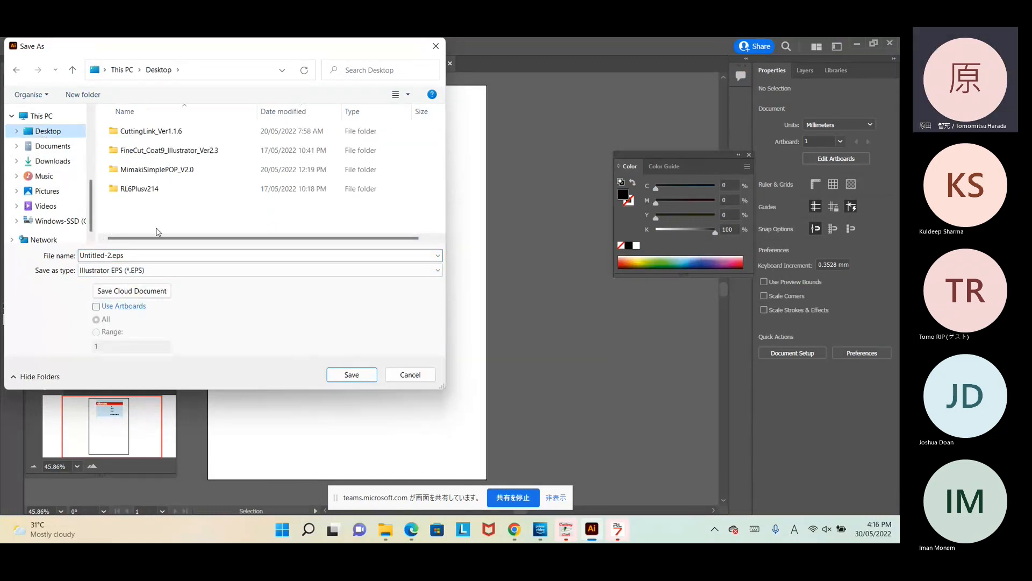
pyautogui.moveTo(240, 47); pyautogui.dragTo(642, 226)
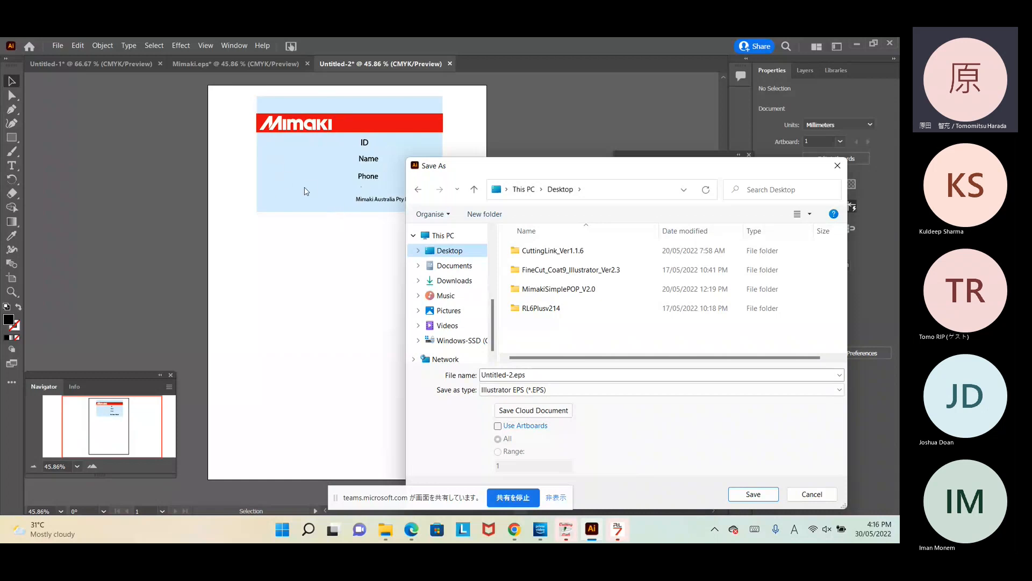
pyautogui.click(545, 375)
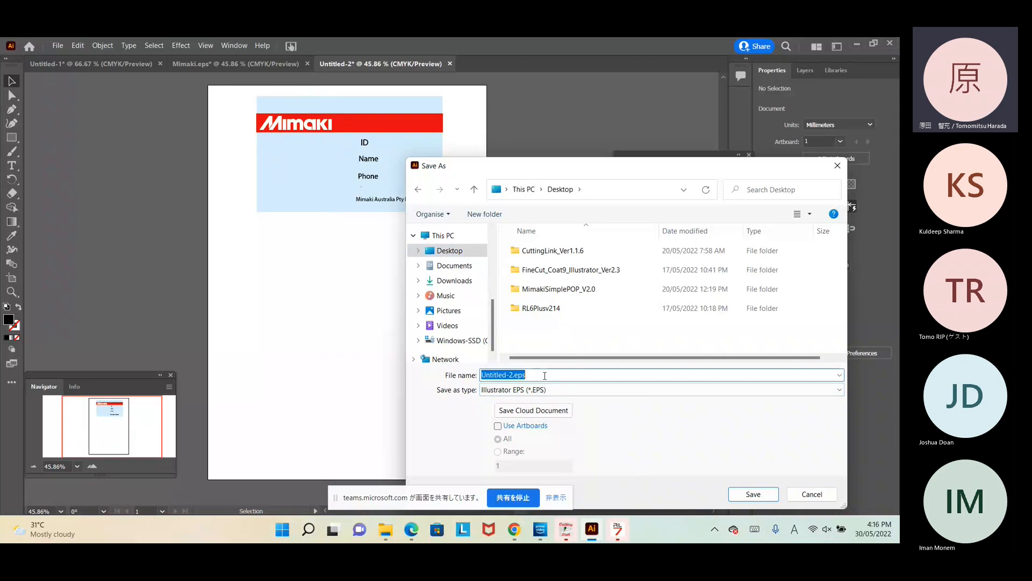
pyautogui.click(827, 497)
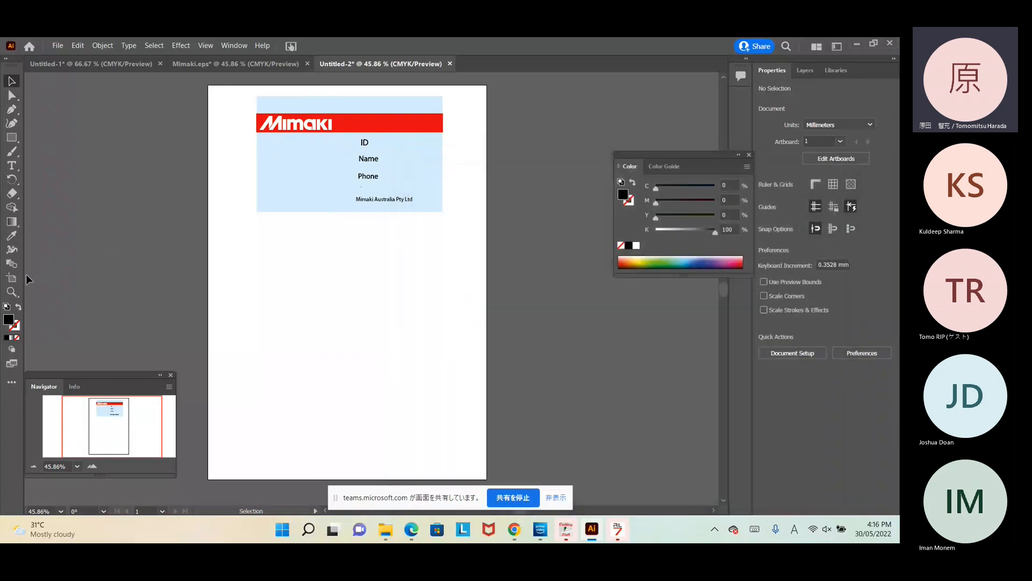
# Step: Crop the A4 artboard to the card edges, about 140.41 × 87.84 mm
pyautogui.click(12, 278)
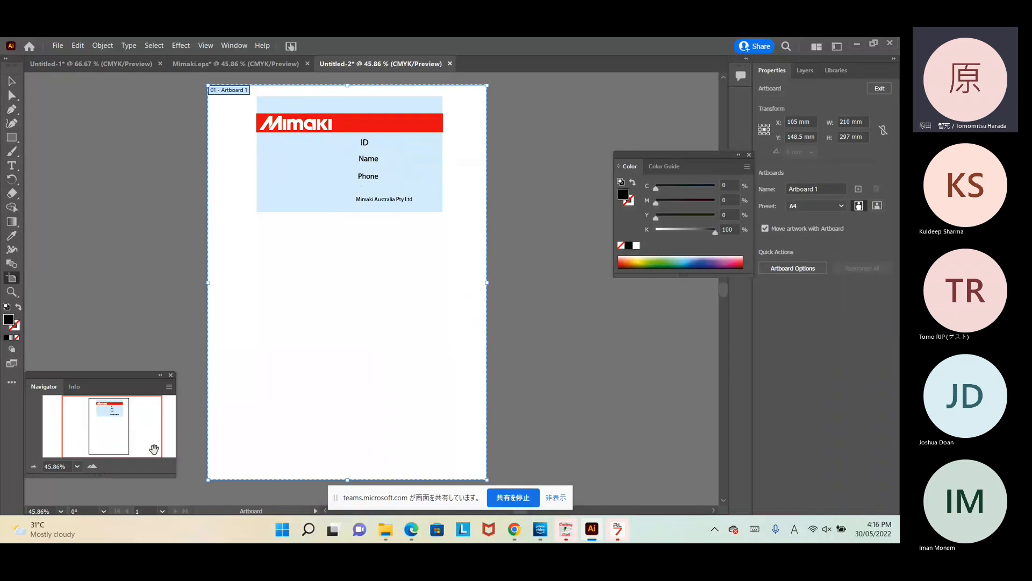
pyautogui.moveTo(209, 480); pyautogui.dragTo(257, 212)
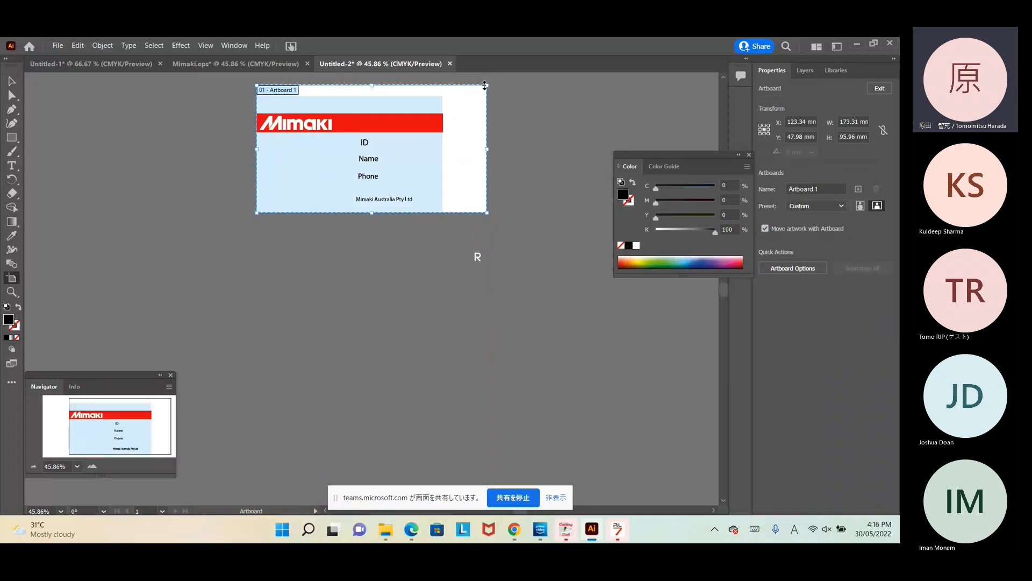
pyautogui.moveTo(485, 85); pyautogui.dragTo(444, 96)
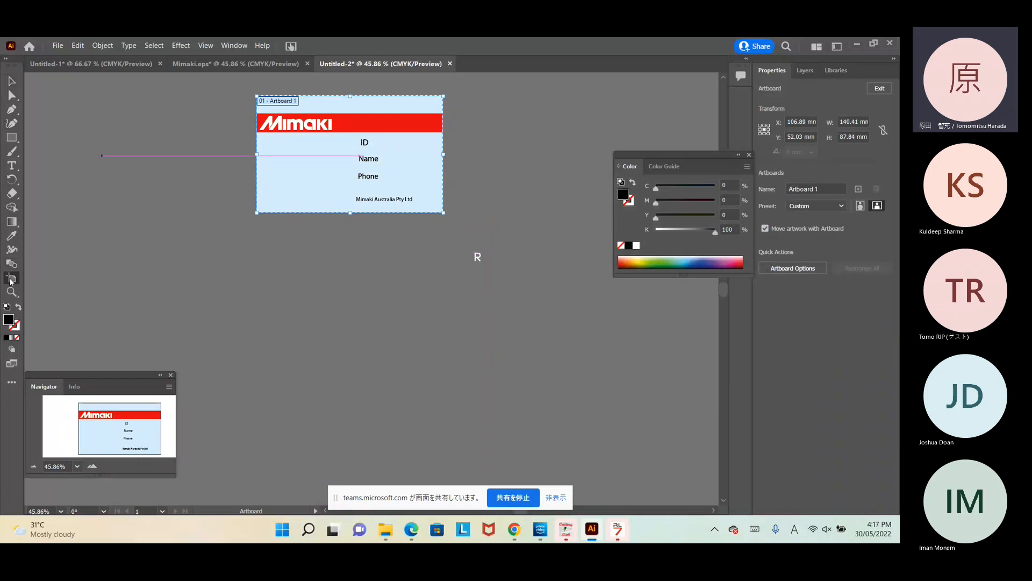
pyautogui.click(223, 316)
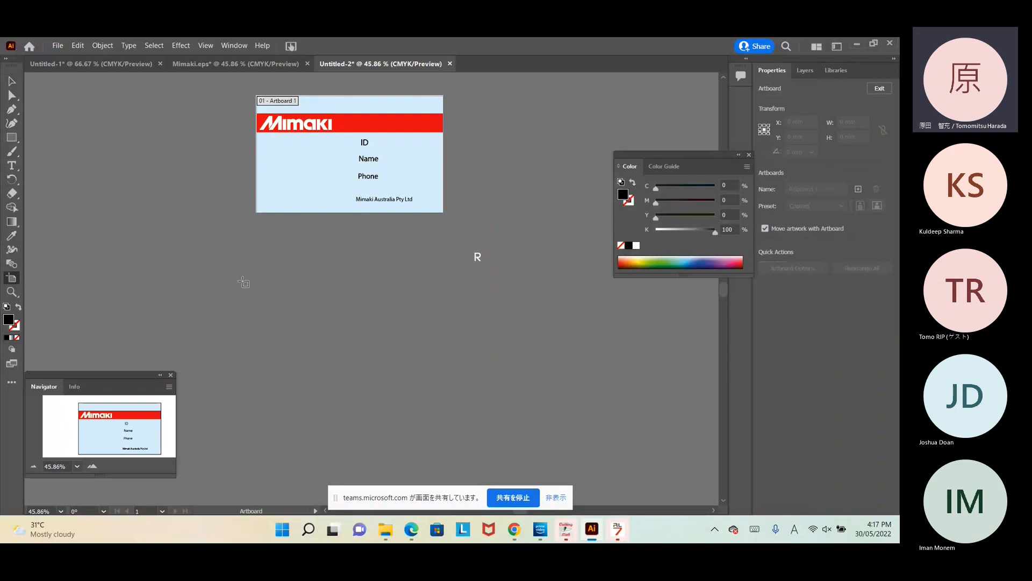
# Step: Save the design to the Desktop as 'Card template.eps' in Illustrator EPS format, accepting the default EPS options
pyautogui.click(58, 45)
pyautogui.click(86, 152)
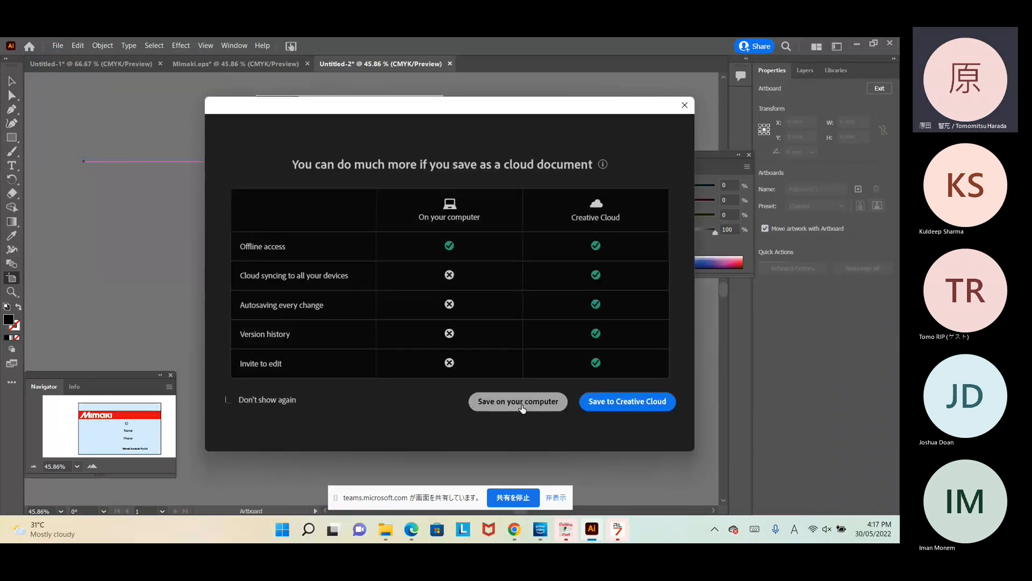
pyautogui.click(518, 401)
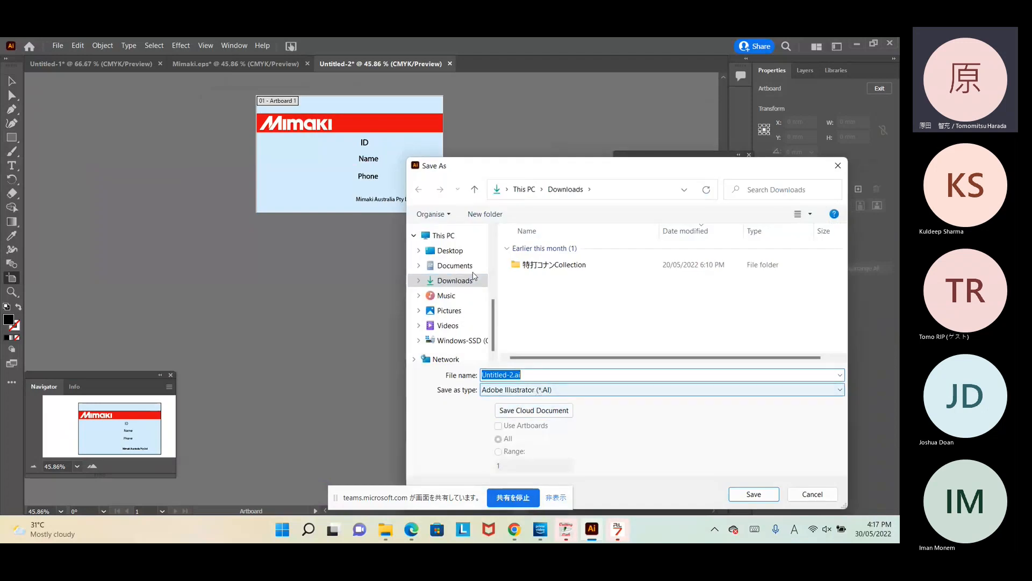
pyautogui.click(451, 251)
pyautogui.click(534, 389)
pyautogui.click(534, 404)
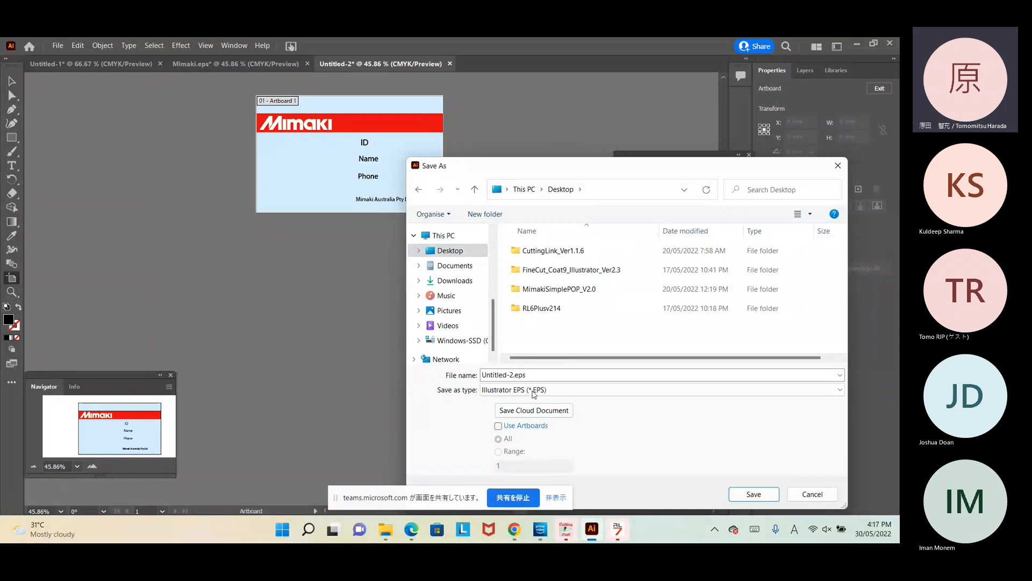
pyautogui.click(532, 372)
pyautogui.press('Left')
pyautogui.press('Left')
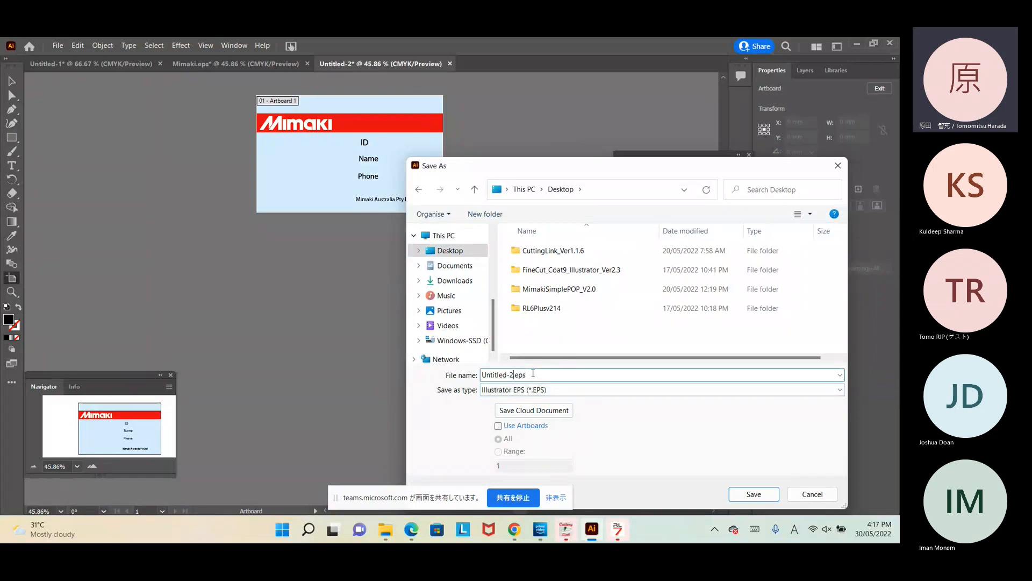
pyautogui.hotkey('shift', 'Home')
pyautogui.write('Card template')
pyautogui.click(754, 493)
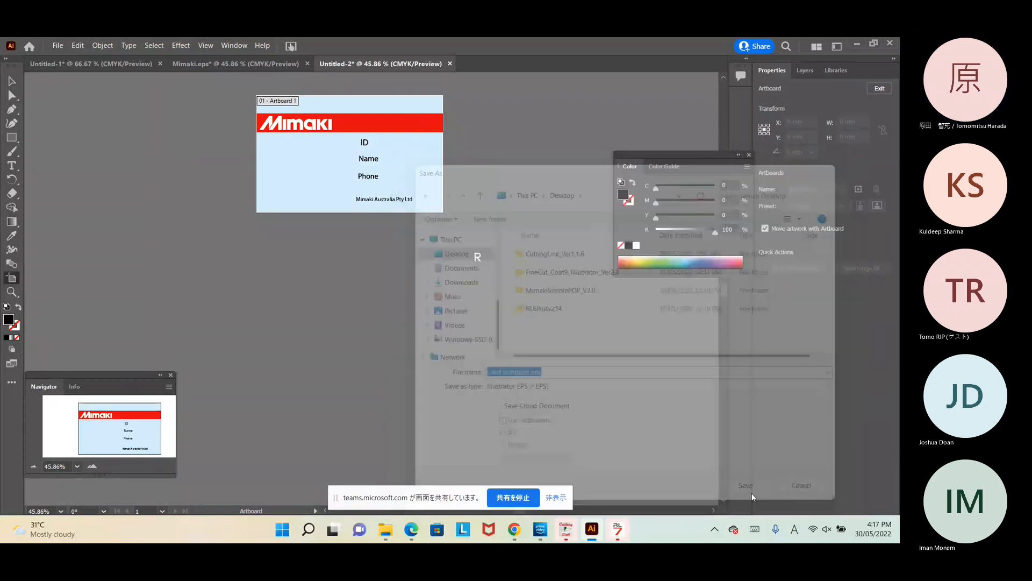
pyautogui.click(501, 444)
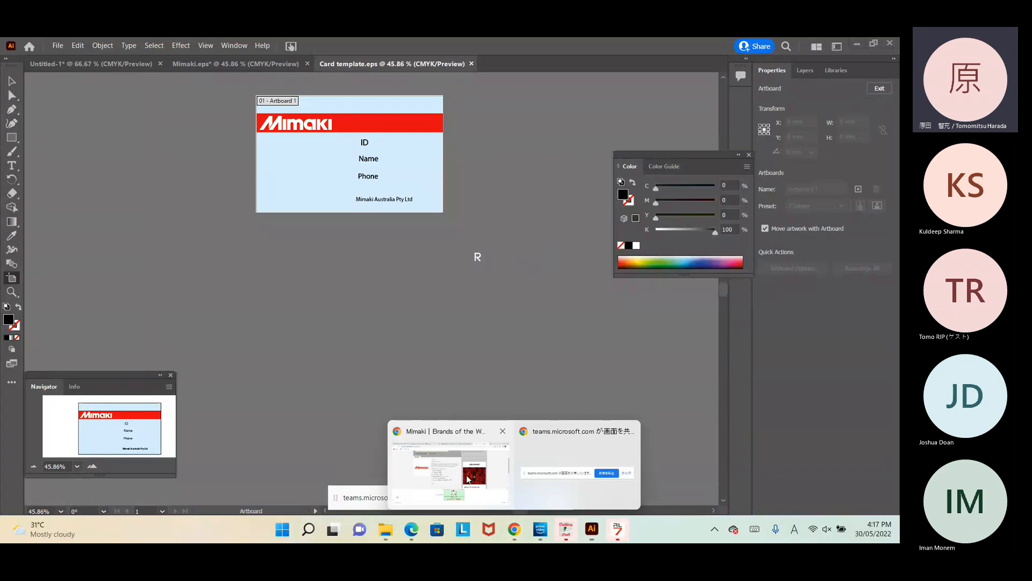
# Step: In Chrome, return to the 'aminal photos' search and show its Images results
pyautogui.click(468, 480)
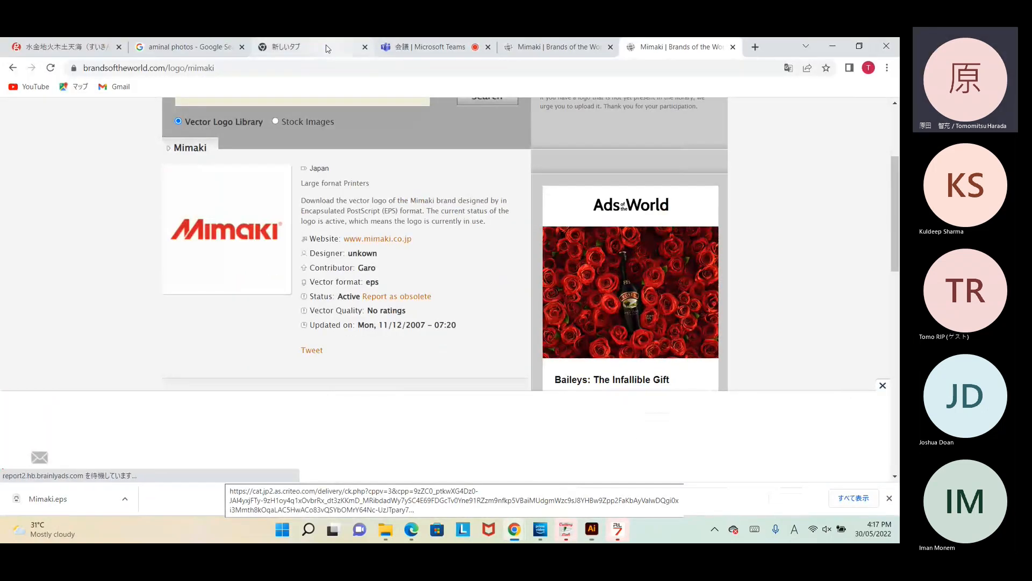
pyautogui.click(177, 48)
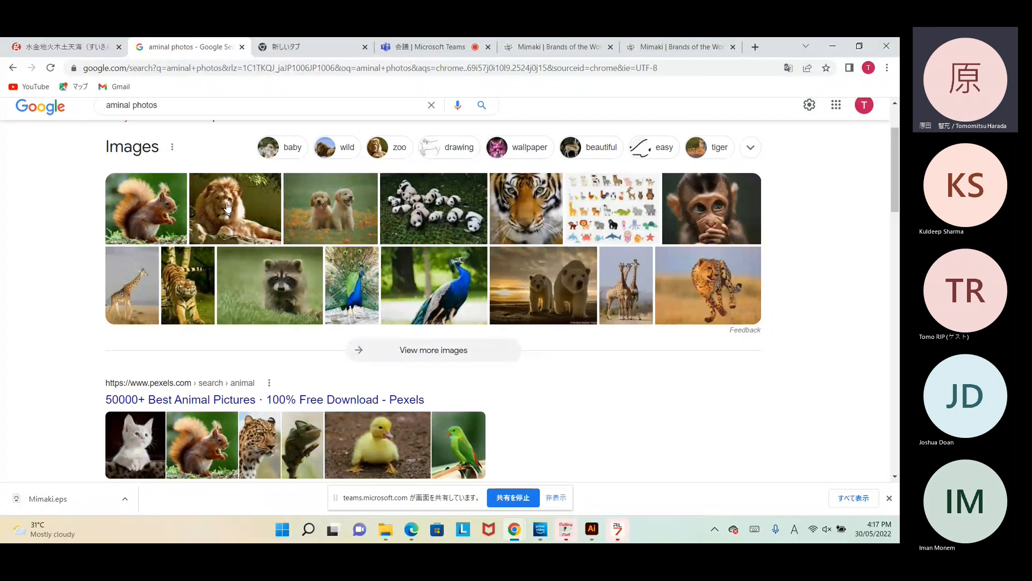
pyautogui.scroll(-1, 221, 272)
pyautogui.scroll(2, 224, 274)
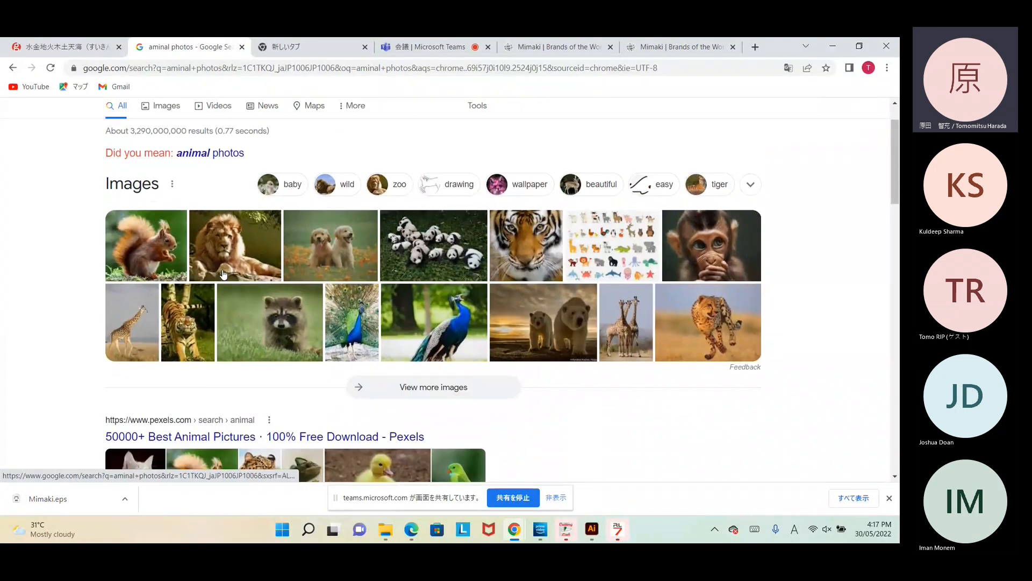
pyautogui.scroll(-3, 224, 275)
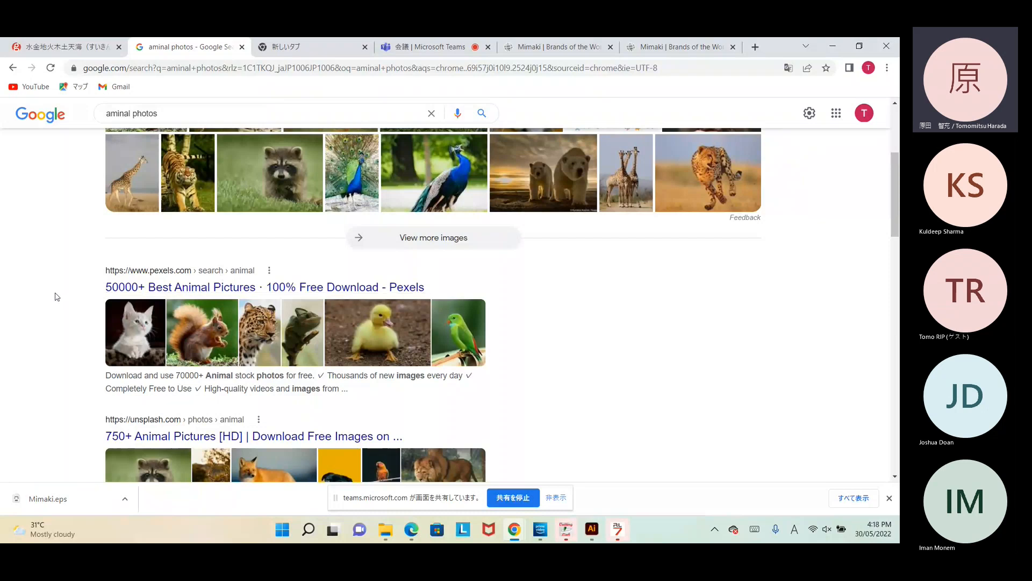
pyautogui.scroll(-2, 56, 297)
pyautogui.scroll(-1, 57, 297)
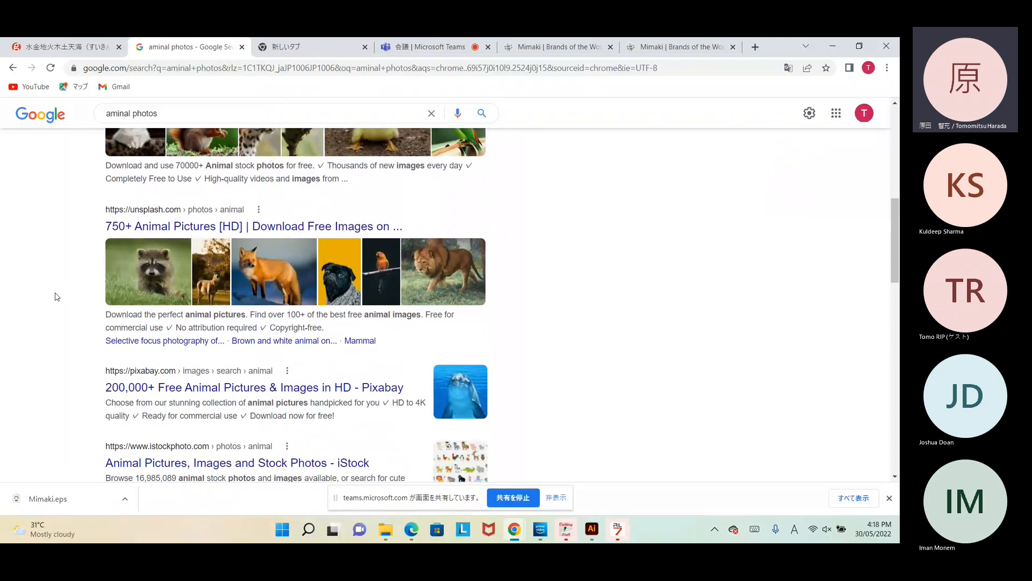
pyautogui.scroll(6, 57, 297)
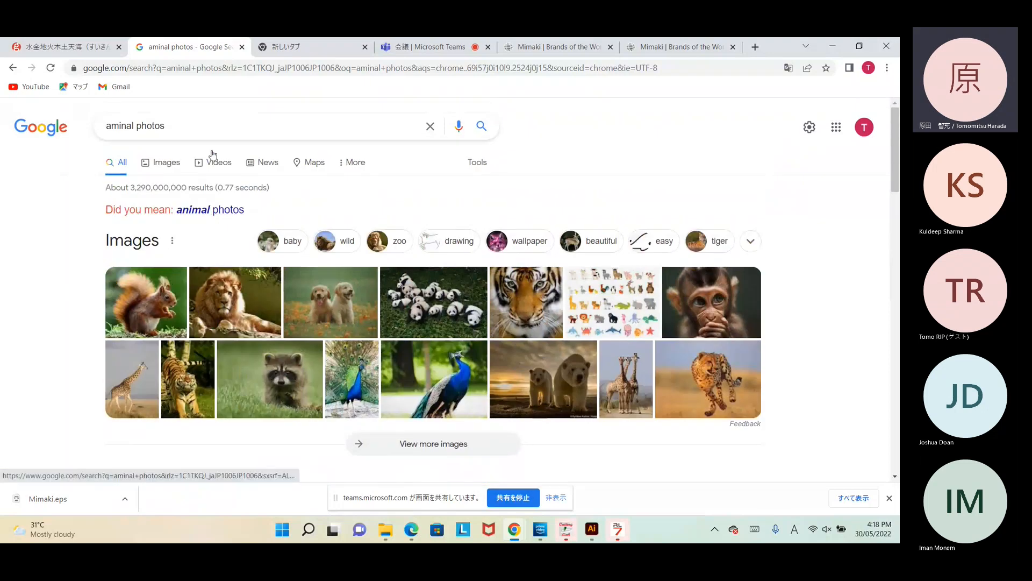
pyautogui.click(172, 167)
pyautogui.scroll(-4, 254, 355)
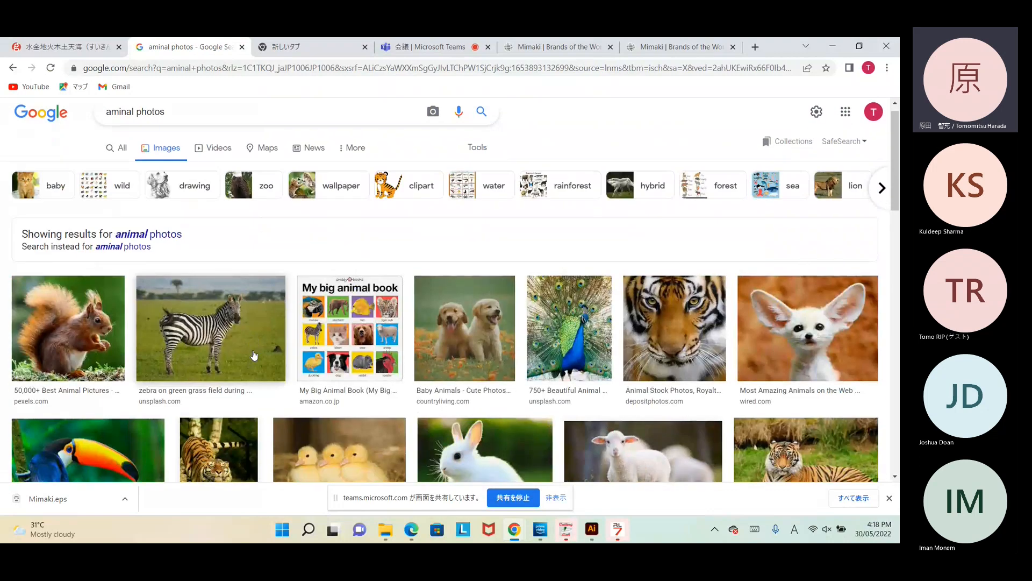
pyautogui.scroll(1, 254, 355)
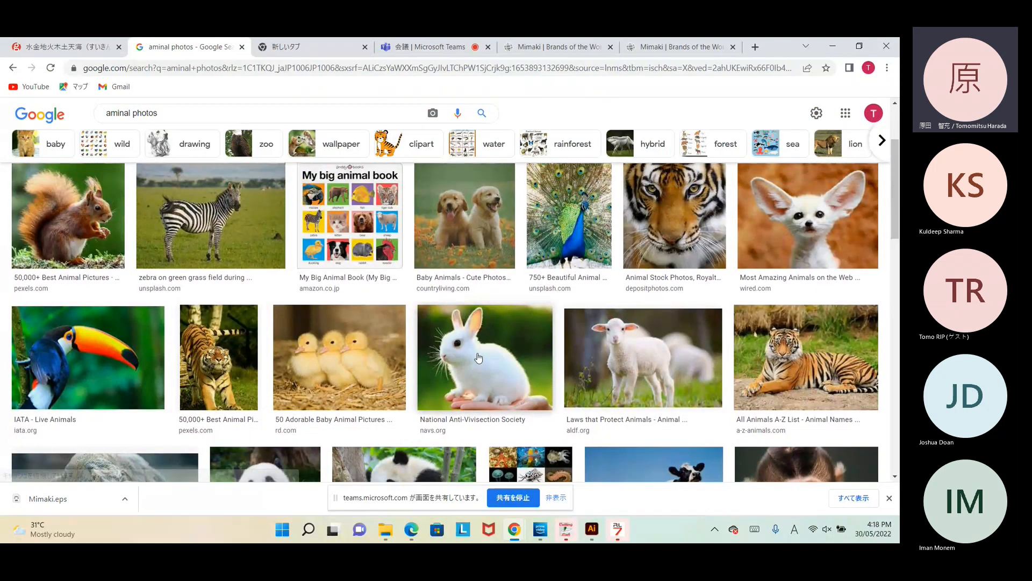
# Step: Start saving the white rabbit photo and browse to the Windows-SSD (C:) drive
pyautogui.click(478, 358)
pyautogui.rightClick(637, 275)
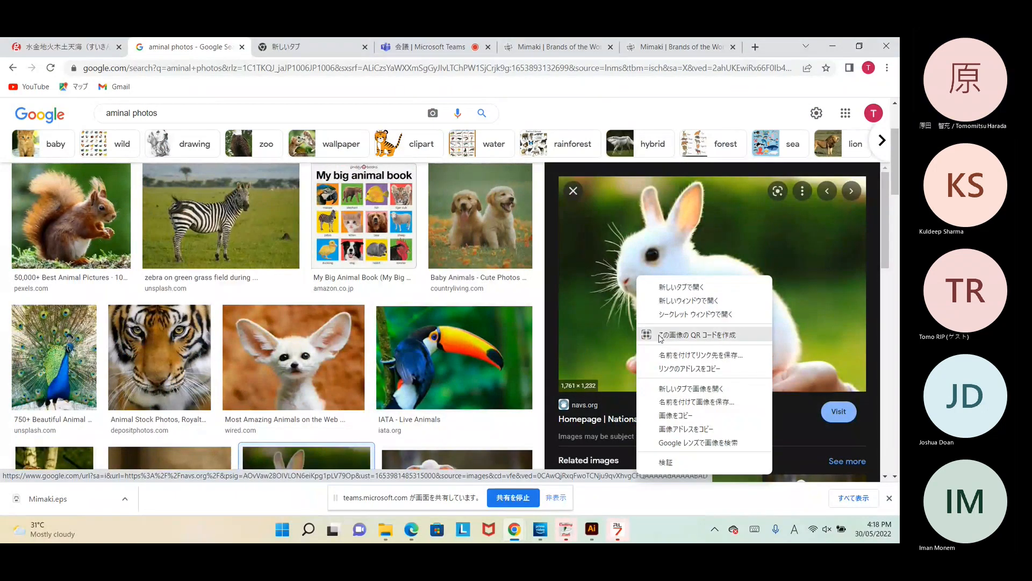
pyautogui.click(672, 402)
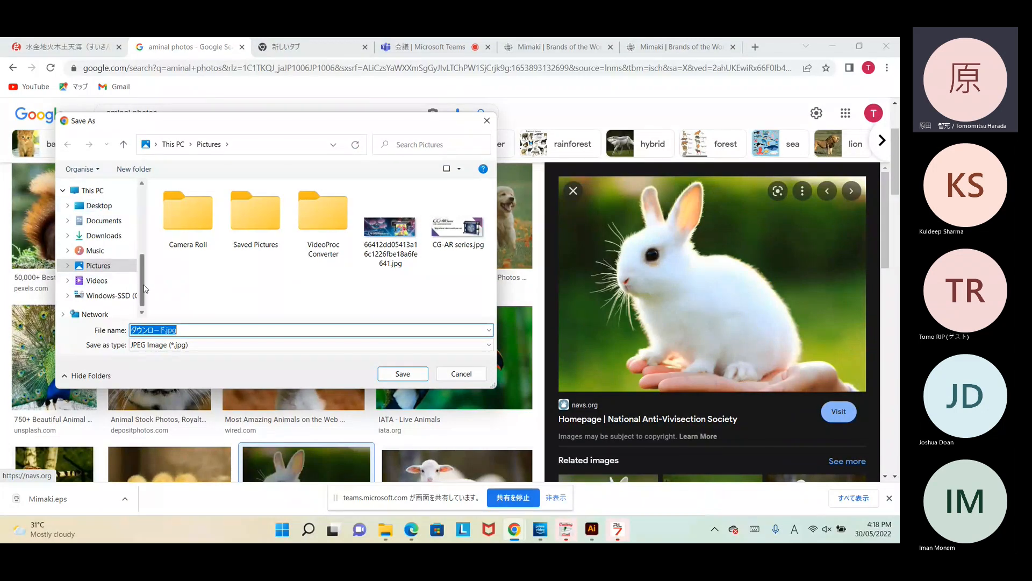
pyautogui.click(144, 310)
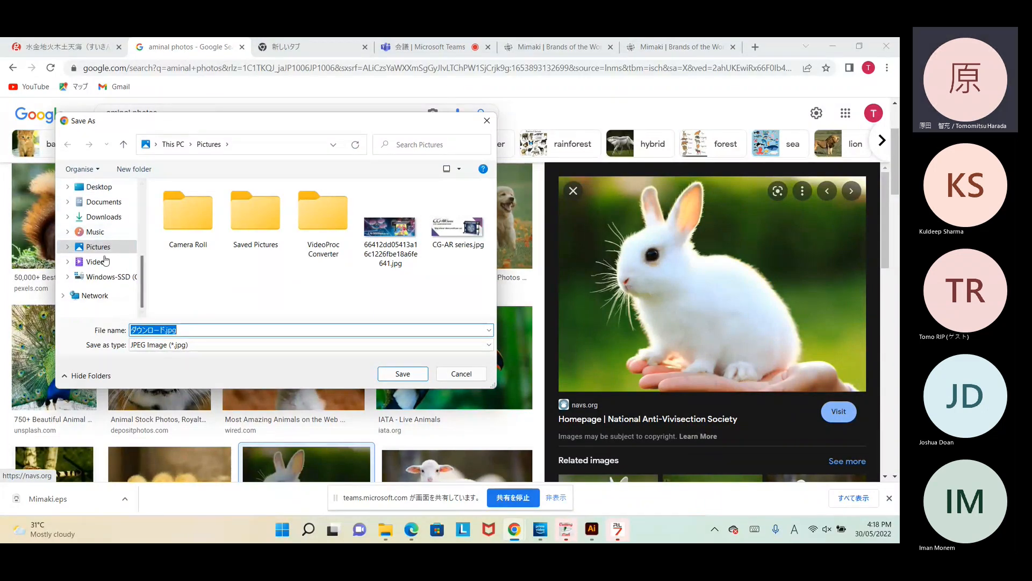
pyautogui.moveTo(143, 269); pyautogui.dragTo(160, 191)
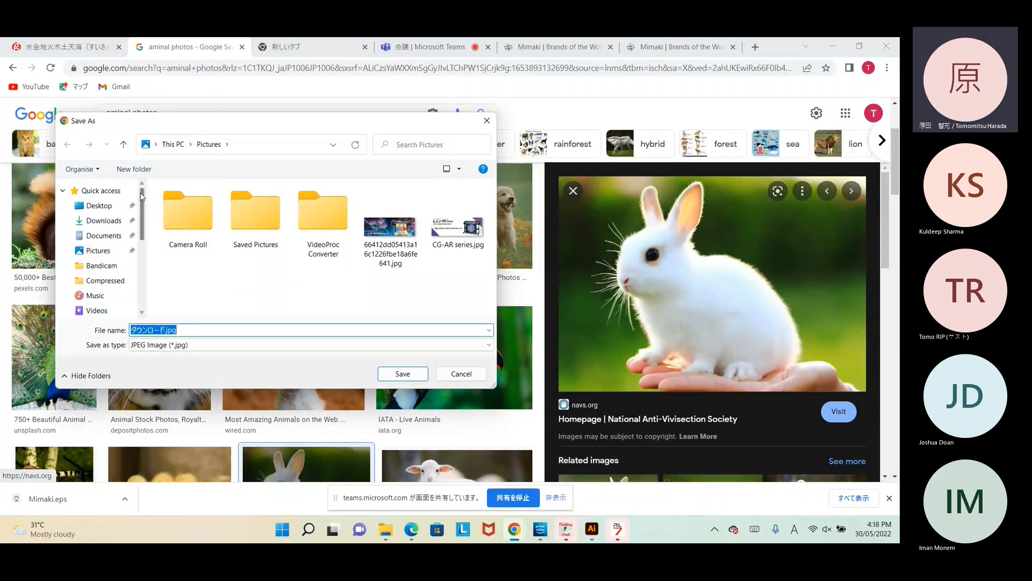
pyautogui.click(102, 208)
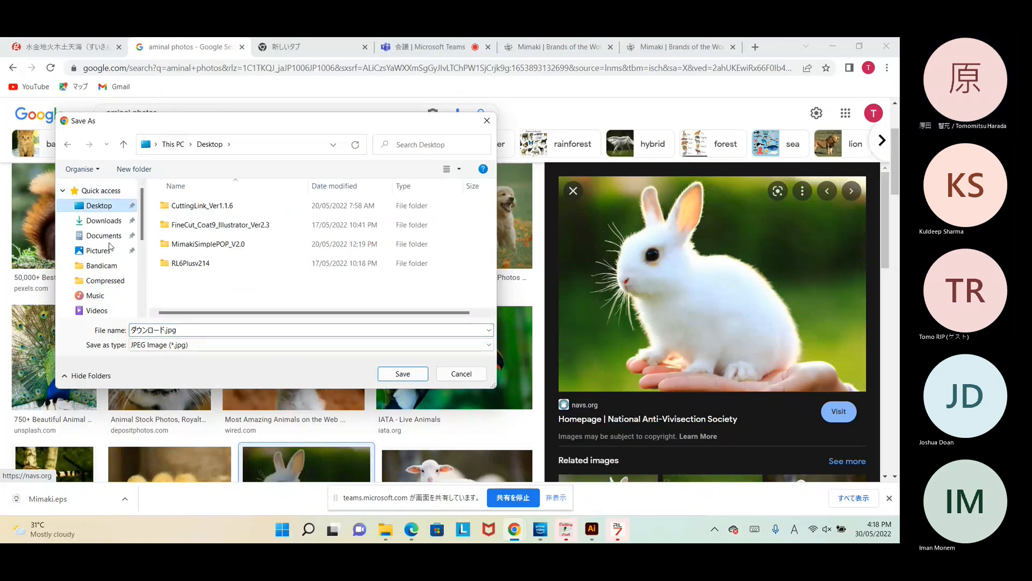
pyautogui.scroll(-1, 105, 268)
pyautogui.scroll(-1, 105, 269)
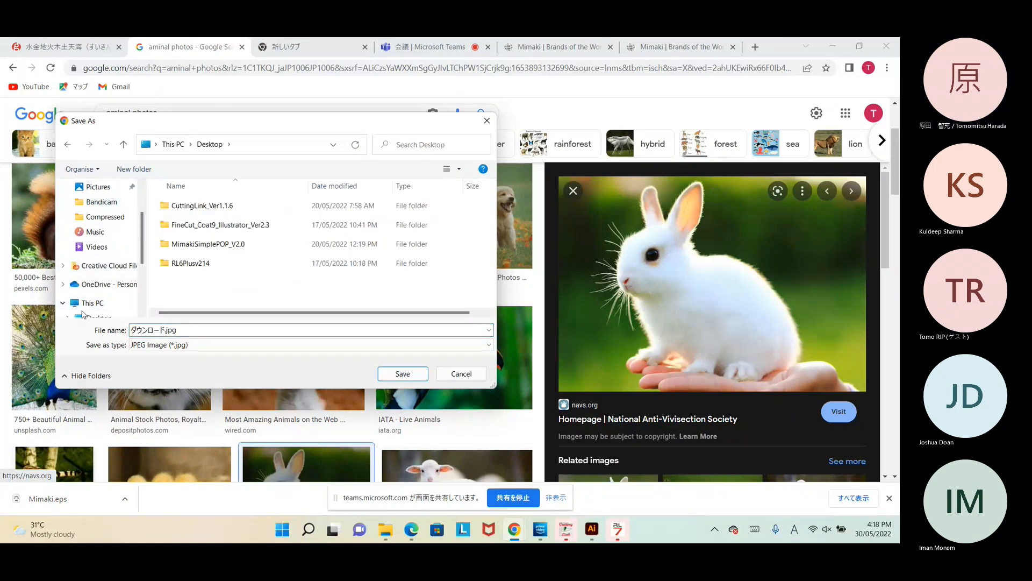
pyautogui.click(88, 304)
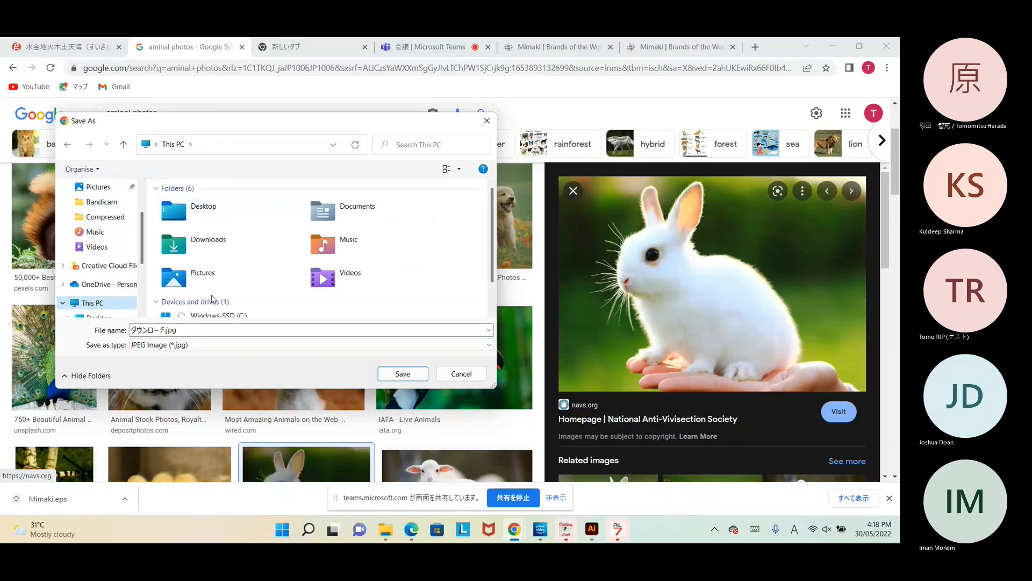
pyautogui.scroll(-1, 214, 299)
pyautogui.doubleClick(205, 296)
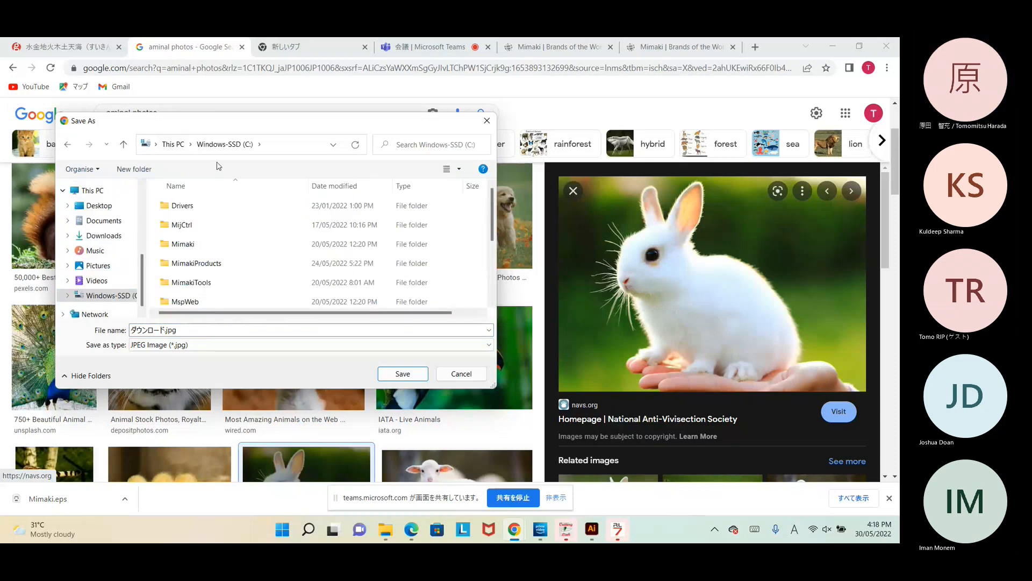
# Step: Create a 'Card Photo' folder on C: and save the image into it as Rabit.jpg
pyautogui.click(130, 170)
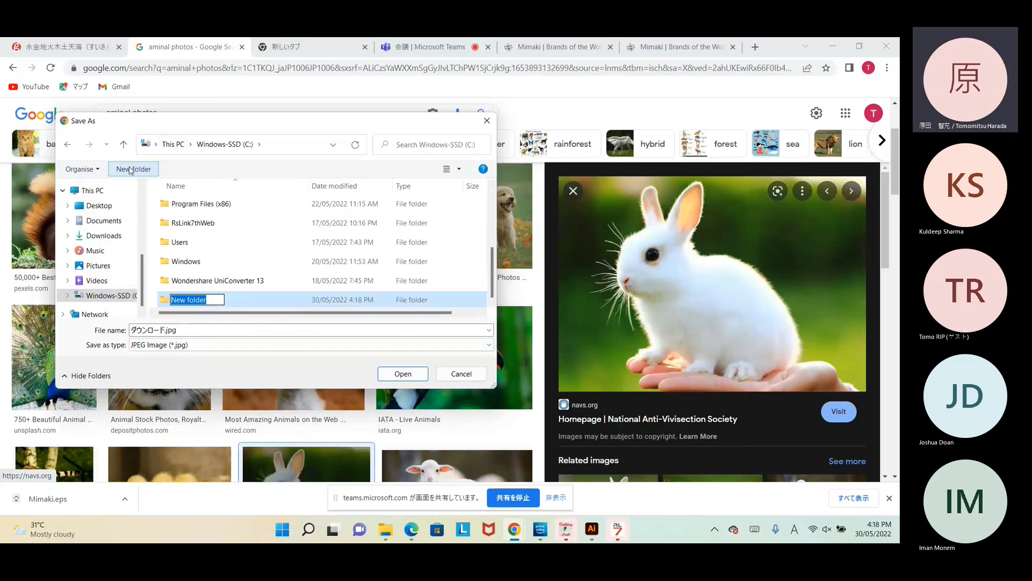
pyautogui.write('Card ')
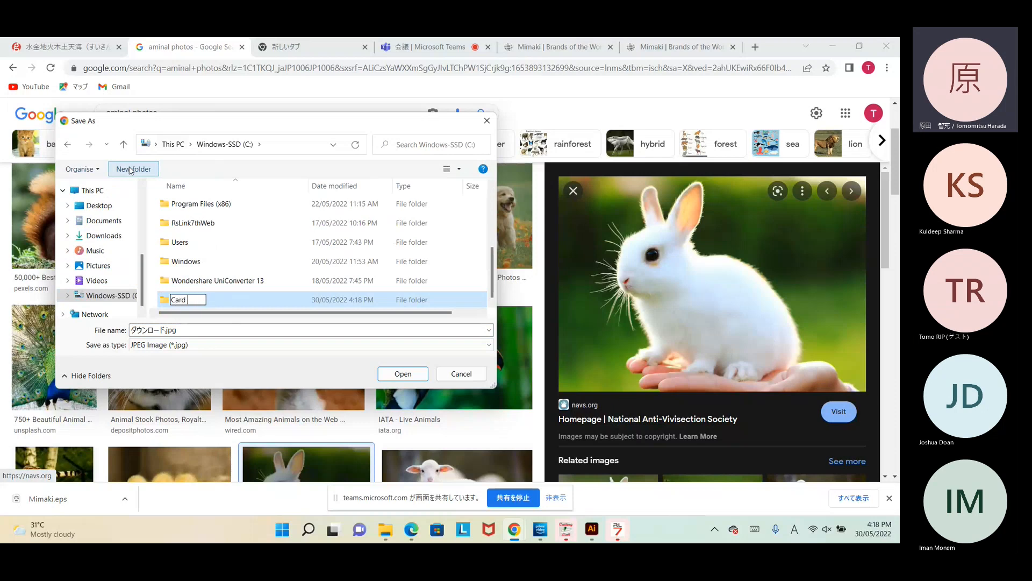
pyautogui.write('Photo')
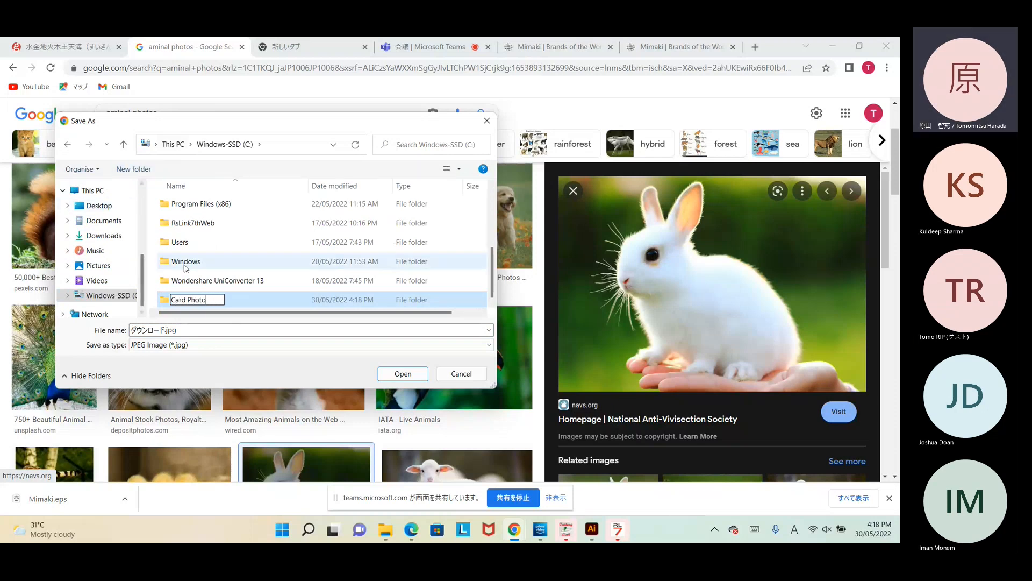
pyautogui.click(180, 328)
pyautogui.click(180, 330)
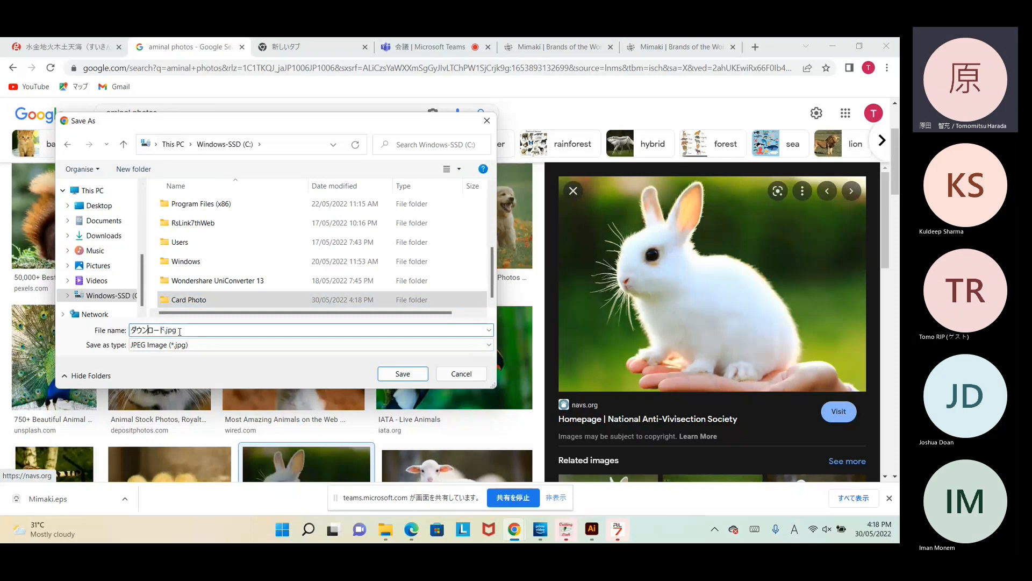
pyautogui.press('BackSpace')
pyautogui.press('BackSpace')
pyautogui.press('BackSpace')
pyautogui.press('BackSpace')
pyautogui.press('BackSpace')
pyautogui.press('BackSpace')
pyautogui.write('Rabit')
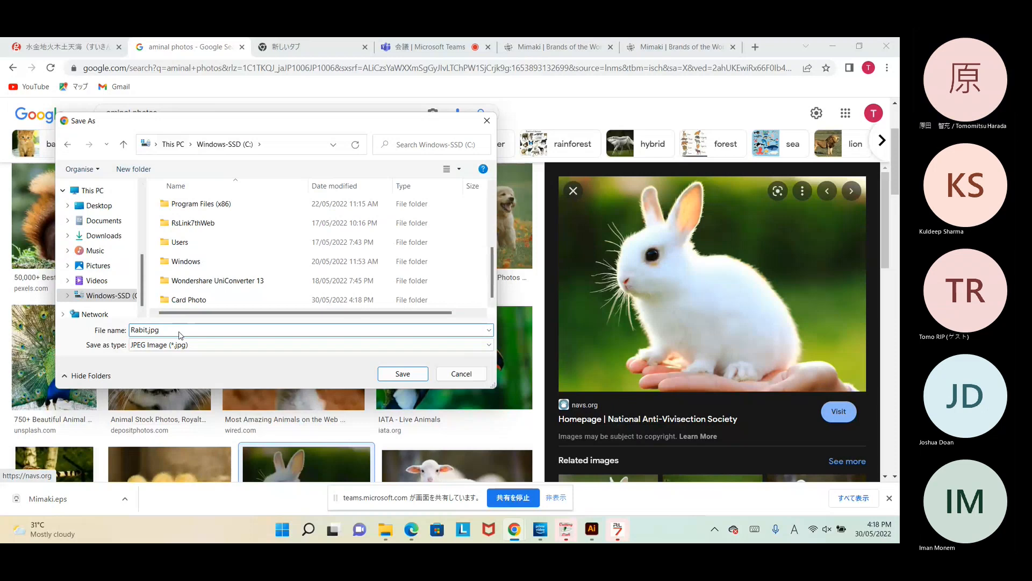
pyautogui.doubleClick(197, 300)
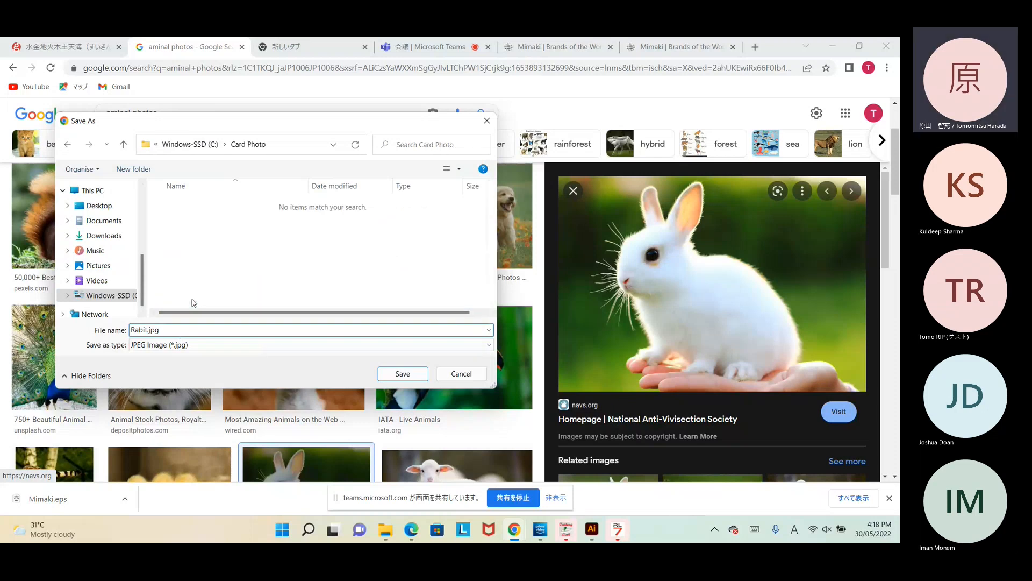
pyautogui.click(402, 375)
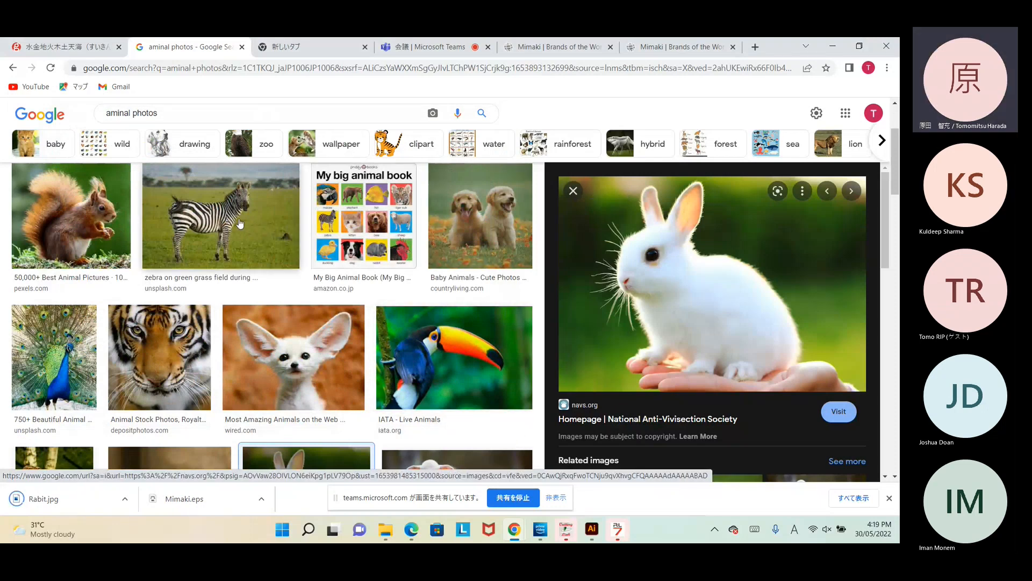
# Step: Save the toucan image as Bird.jpg
pyautogui.scroll(-1, 240, 223)
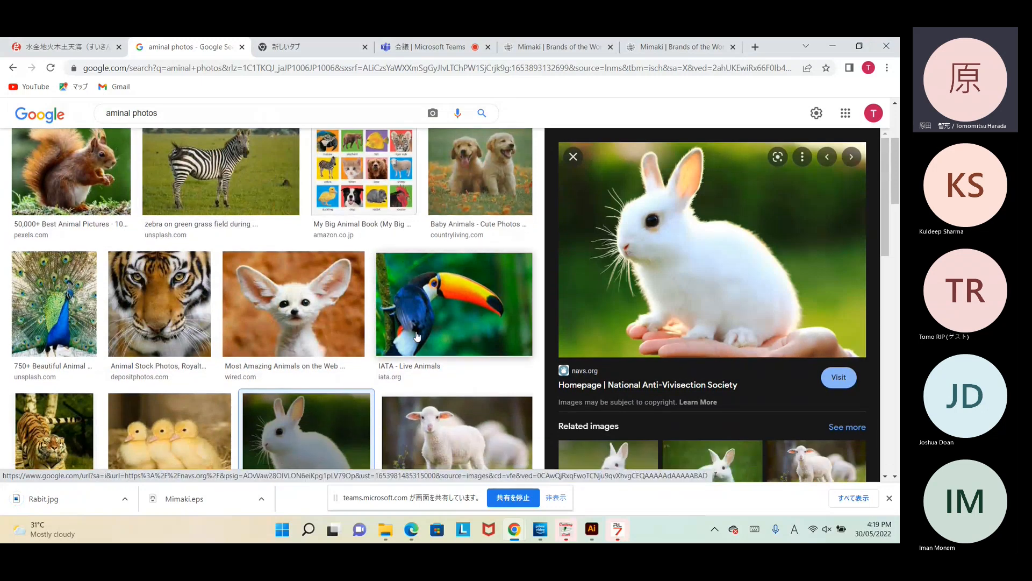
pyautogui.click(438, 297)
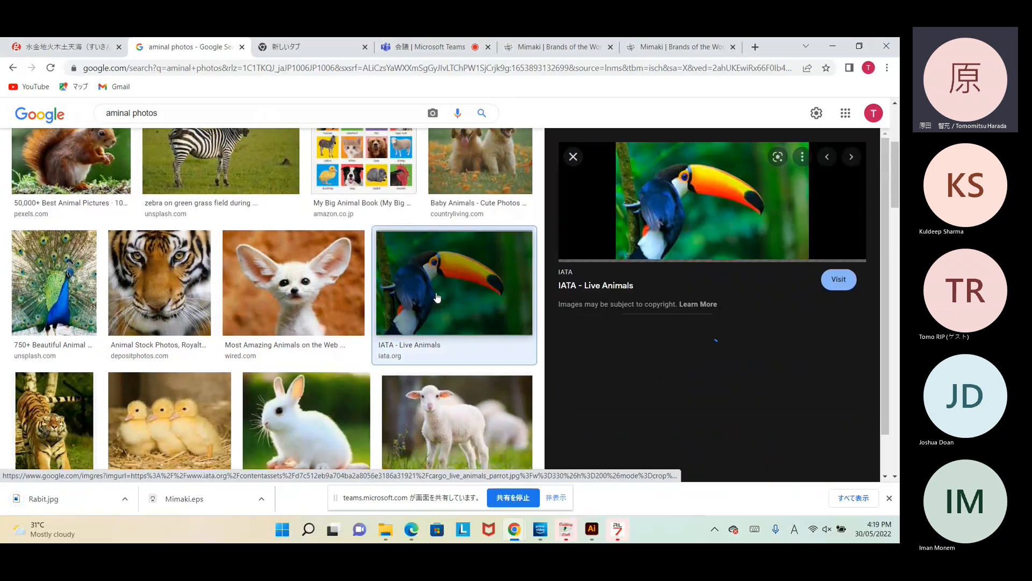
pyautogui.rightClick(650, 183)
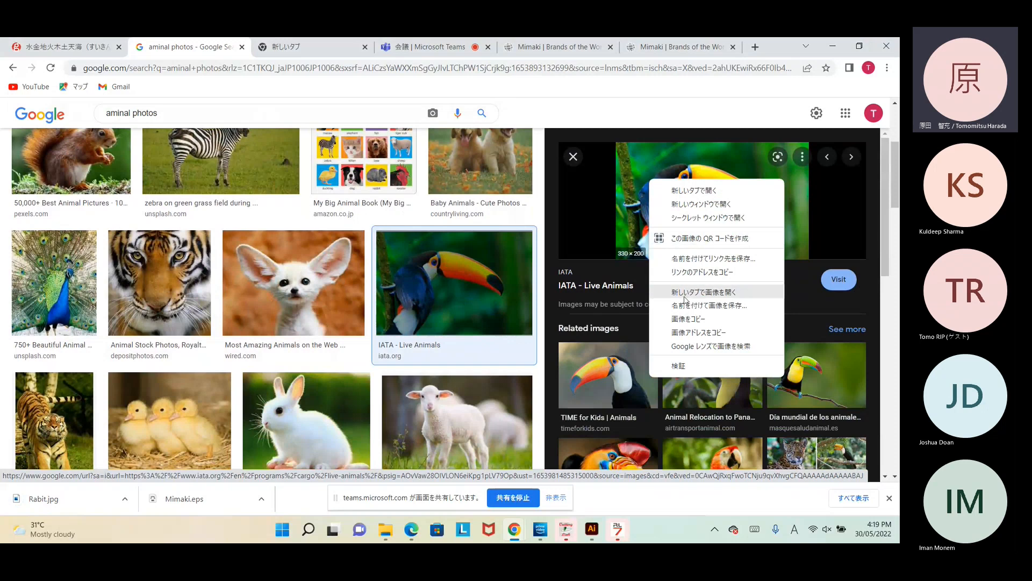
pyautogui.click(684, 305)
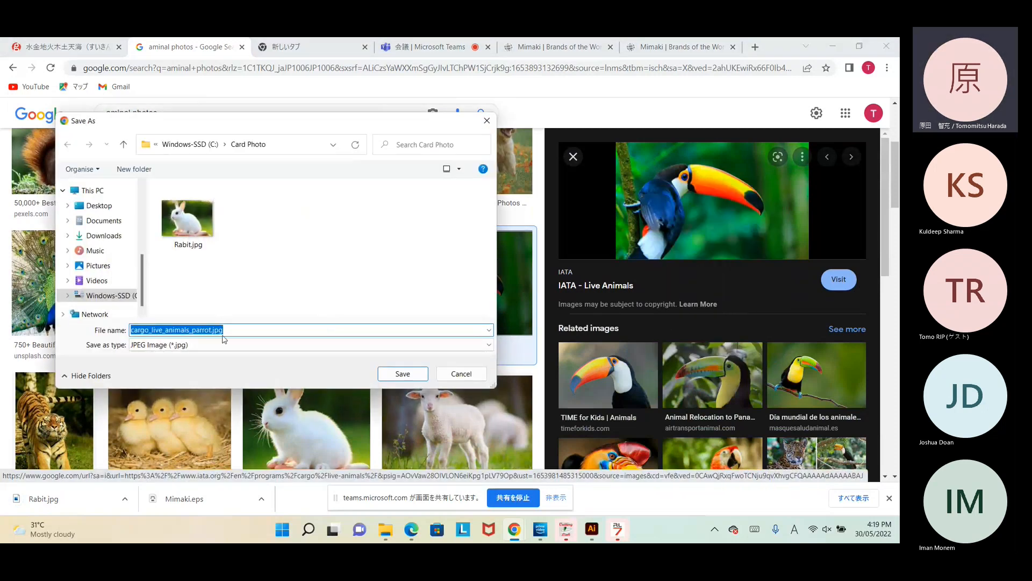
pyautogui.click(231, 331)
pyautogui.press('BackSpace')
pyautogui.press('BackSpace')
pyautogui.press('BackSpace')
pyautogui.press('BackSpace')
pyautogui.press('BackSpace')
pyautogui.press('BackSpace')
pyautogui.press('BackSpace')
pyautogui.press('BackSpace')
pyautogui.press('BackSpace')
pyautogui.press('BackSpace')
pyautogui.press('BackSpace')
pyautogui.press('BackSpace')
pyautogui.press('BackSpace')
pyautogui.press('BackSpace')
pyautogui.press('BackSpace')
pyautogui.press('BackSpace')
pyautogui.press('BackSpace')
pyautogui.press('BackSpace')
pyautogui.press('BackSpace')
pyautogui.press('BackSpace')
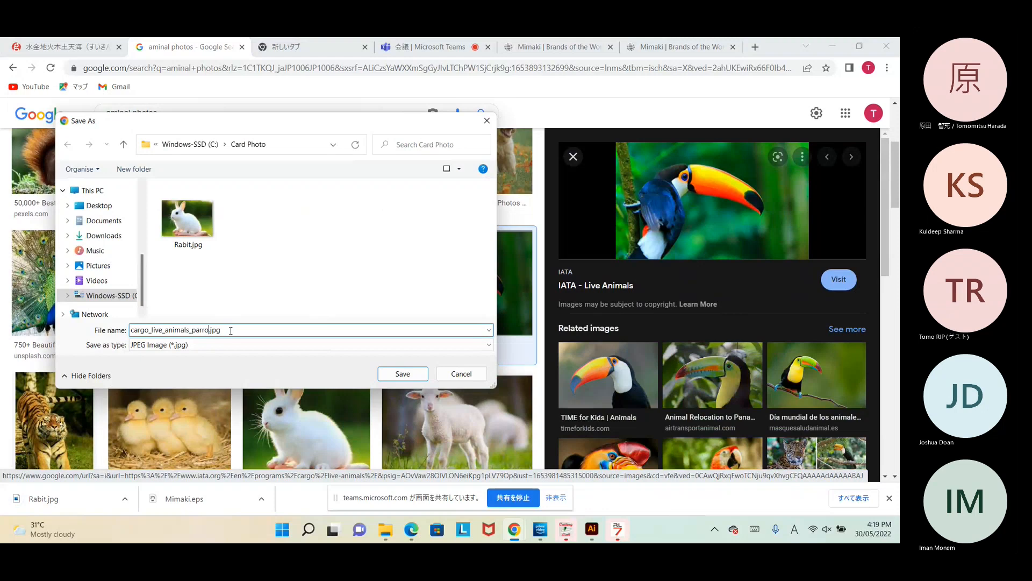
pyautogui.write('Bir')
pyautogui.click(417, 375)
# Step: Save the tiger face image as Tiger.jpg
pyautogui.scroll(-1, 276, 376)
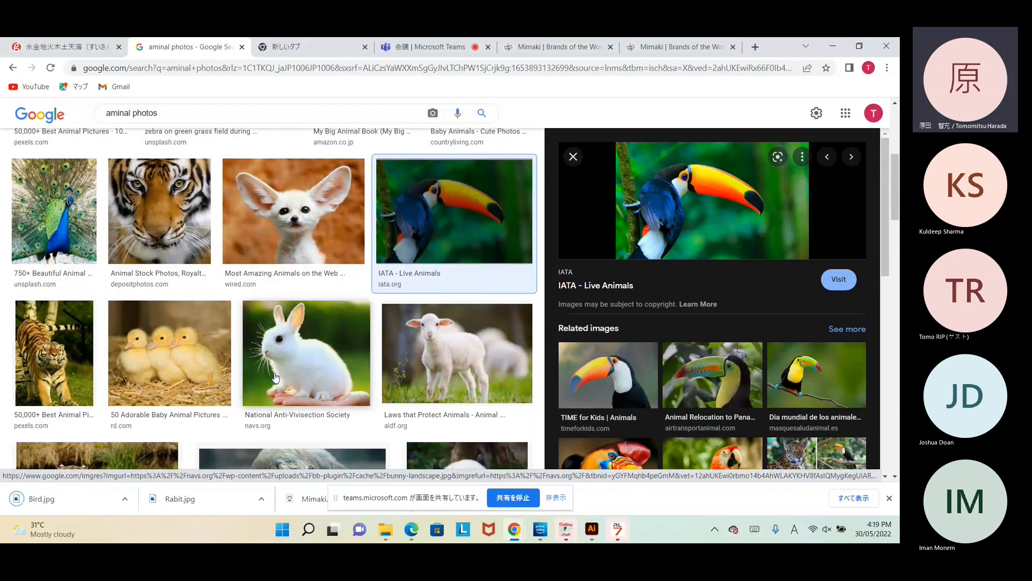
pyautogui.click(162, 226)
pyautogui.rightClick(695, 330)
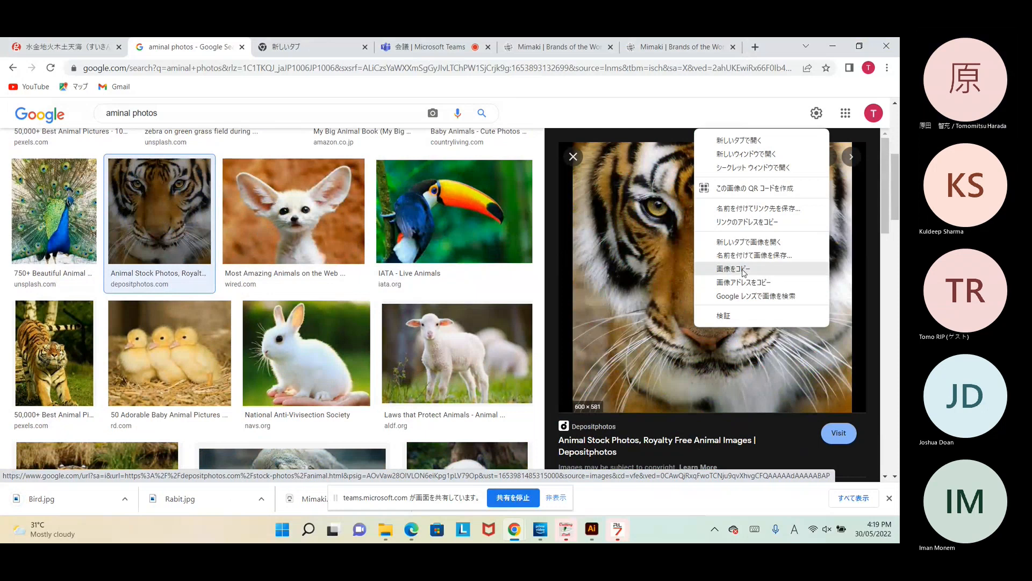
pyautogui.click(735, 248)
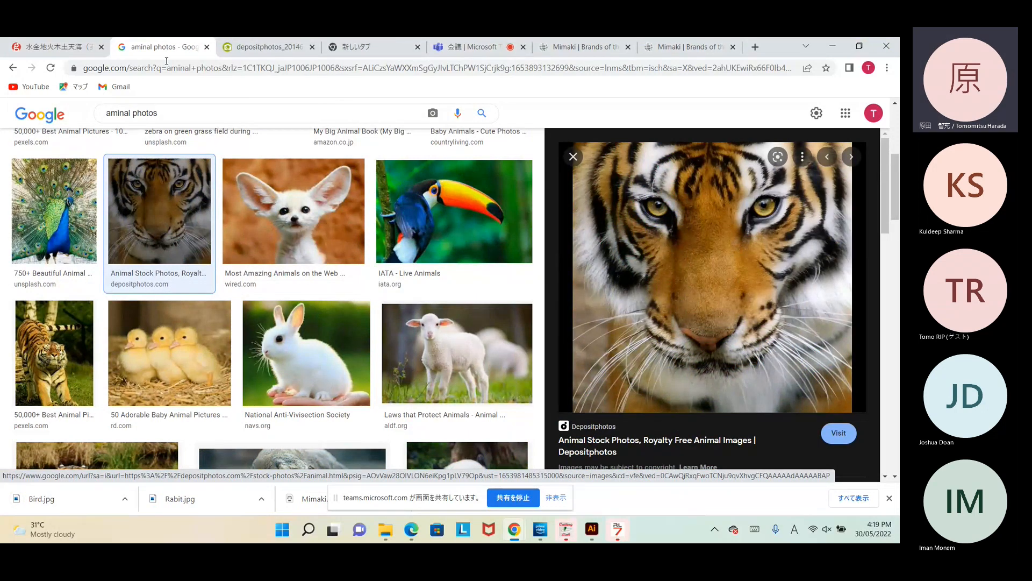
pyautogui.rightClick(665, 307)
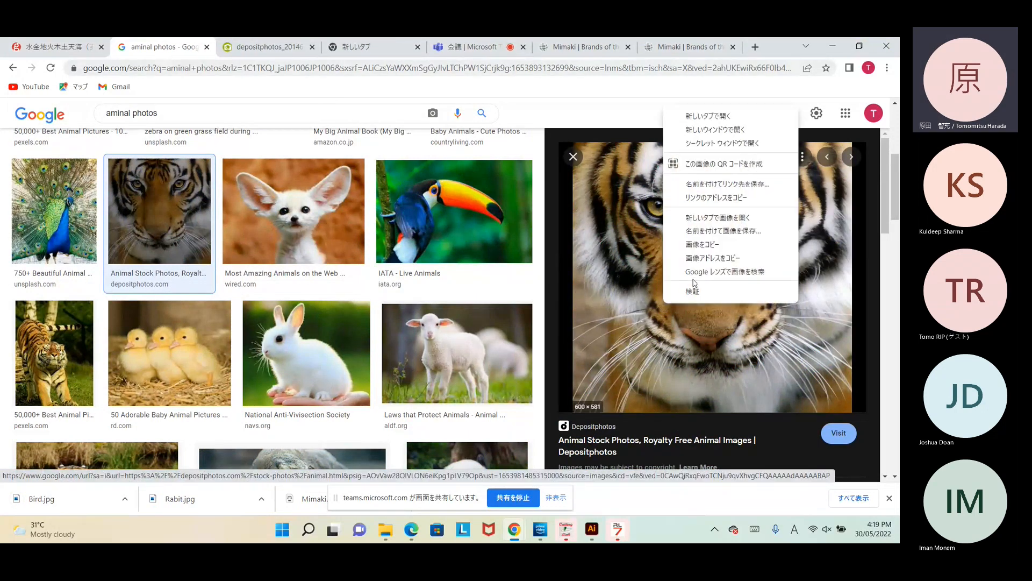
pyautogui.click(723, 231)
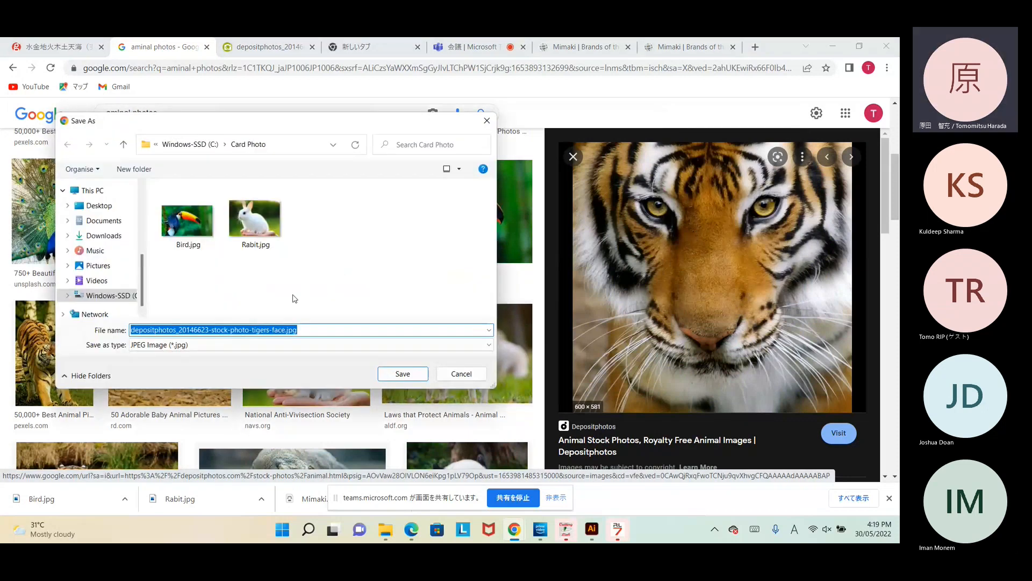
pyautogui.write('Tiger')
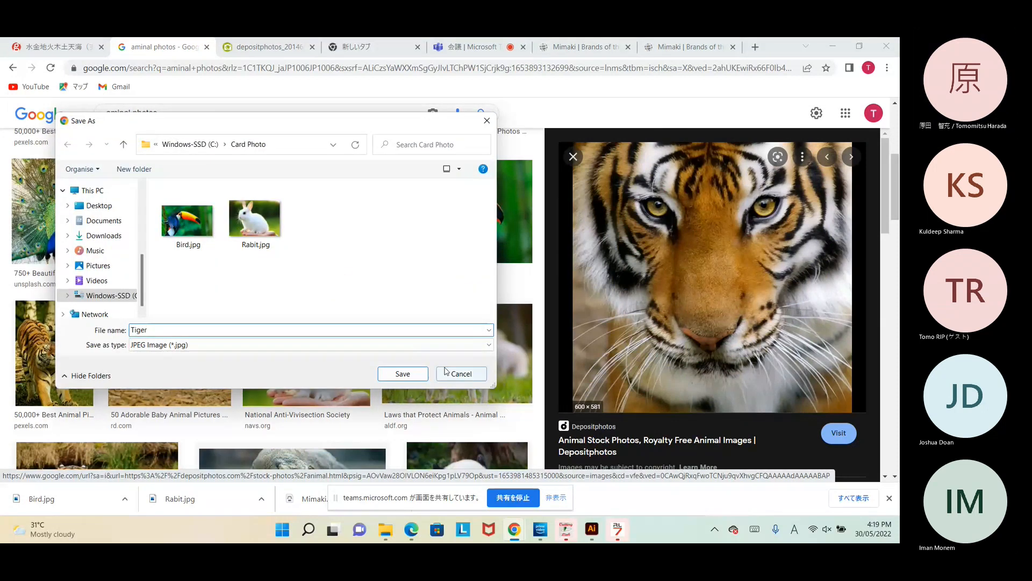
pyautogui.click(415, 374)
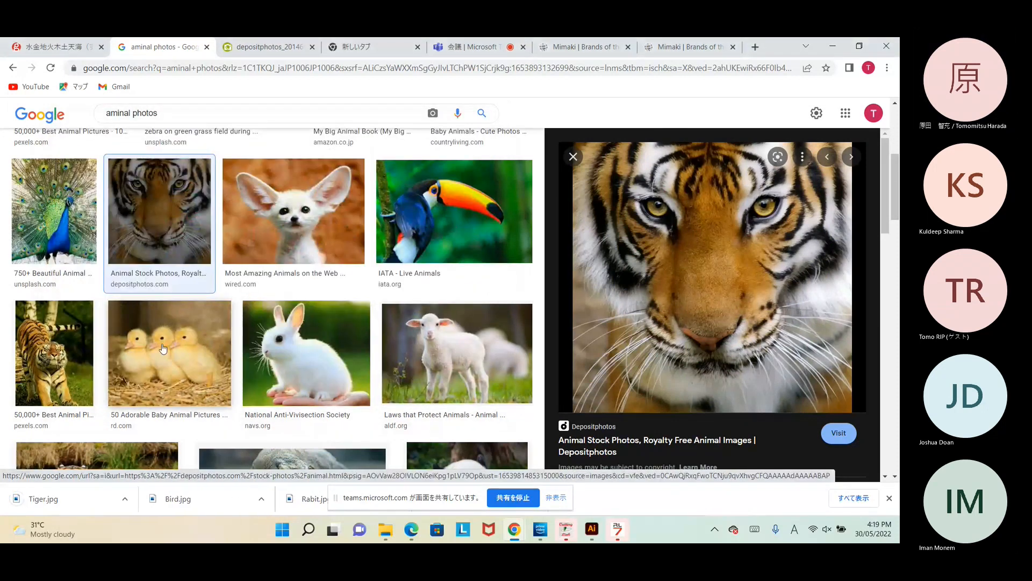
# Step: Find the lion image and save it as Lion
pyautogui.scroll(-4, 163, 348)
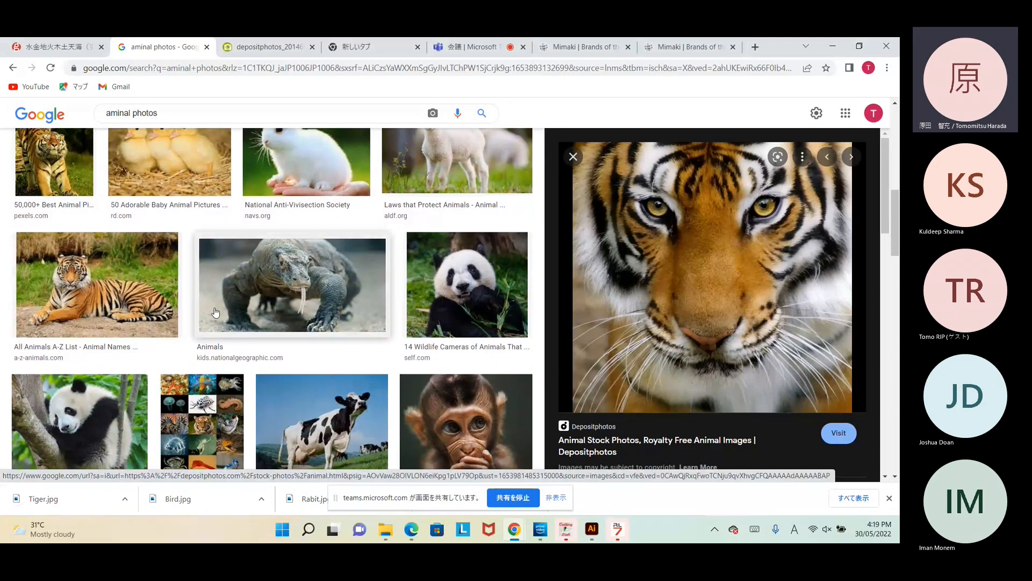
pyautogui.scroll(-2, 283, 307)
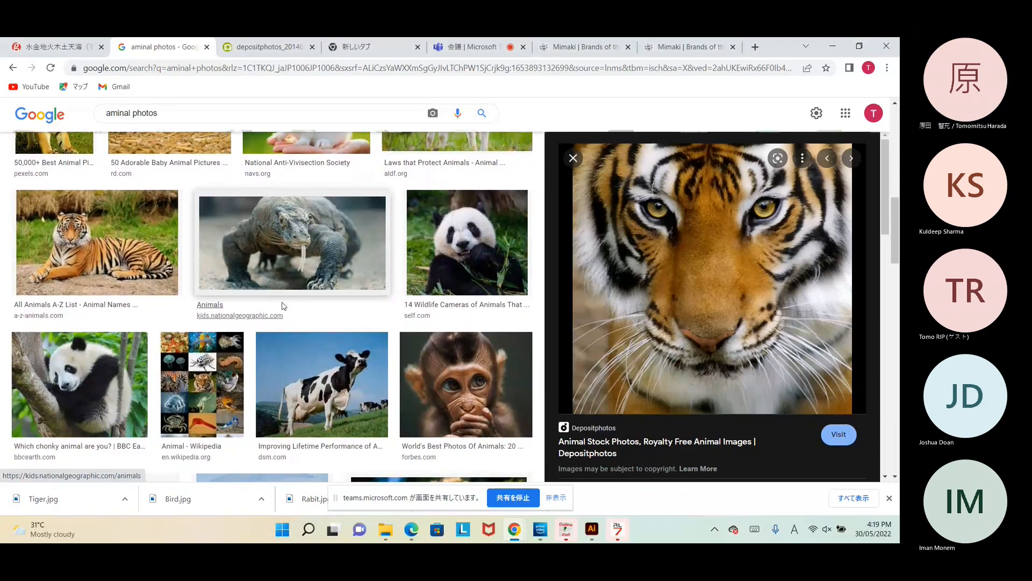
pyautogui.scroll(-5, 282, 302)
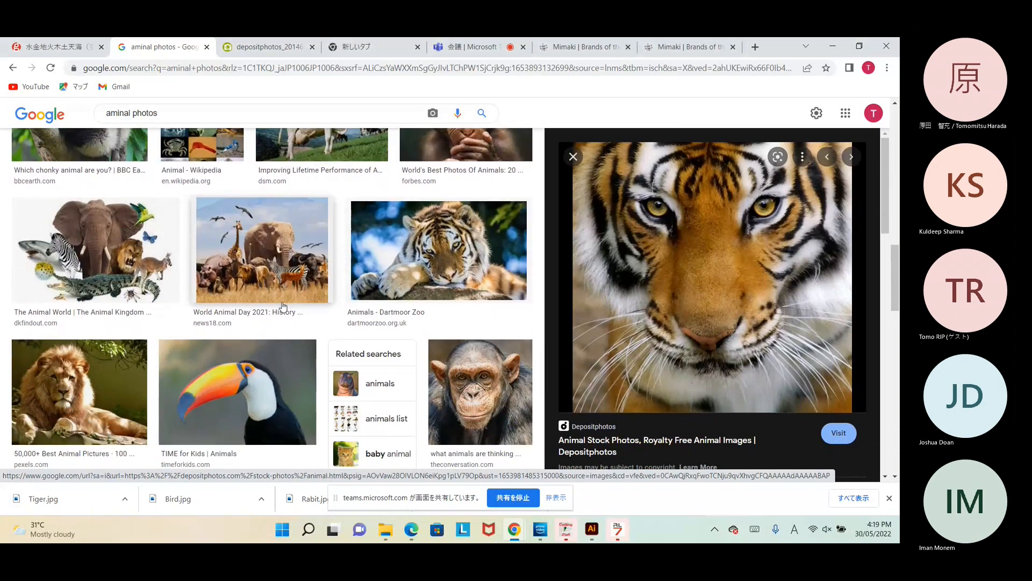
pyautogui.scroll(7, 283, 306)
pyautogui.scroll(-8, 284, 306)
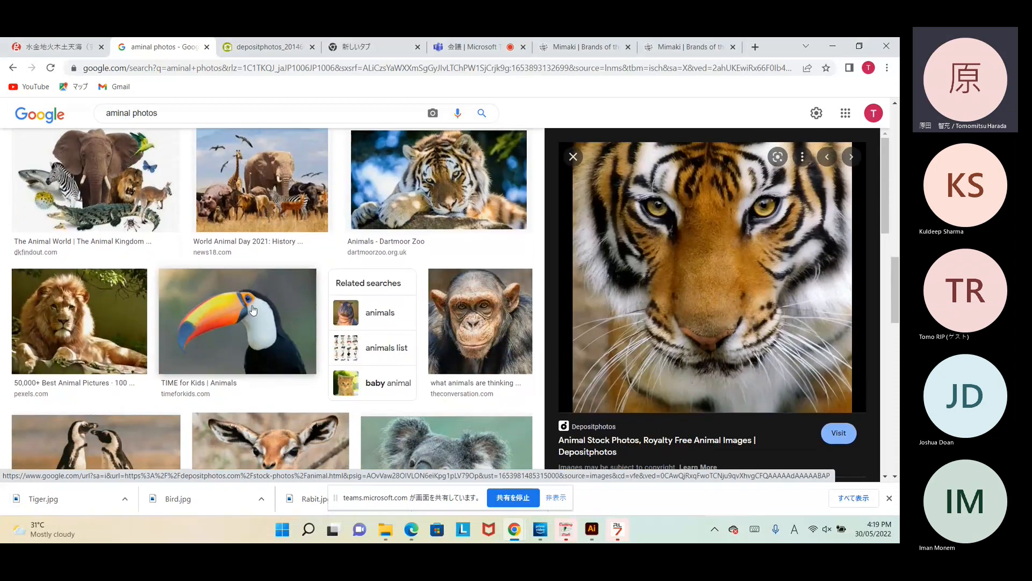
pyautogui.click(65, 337)
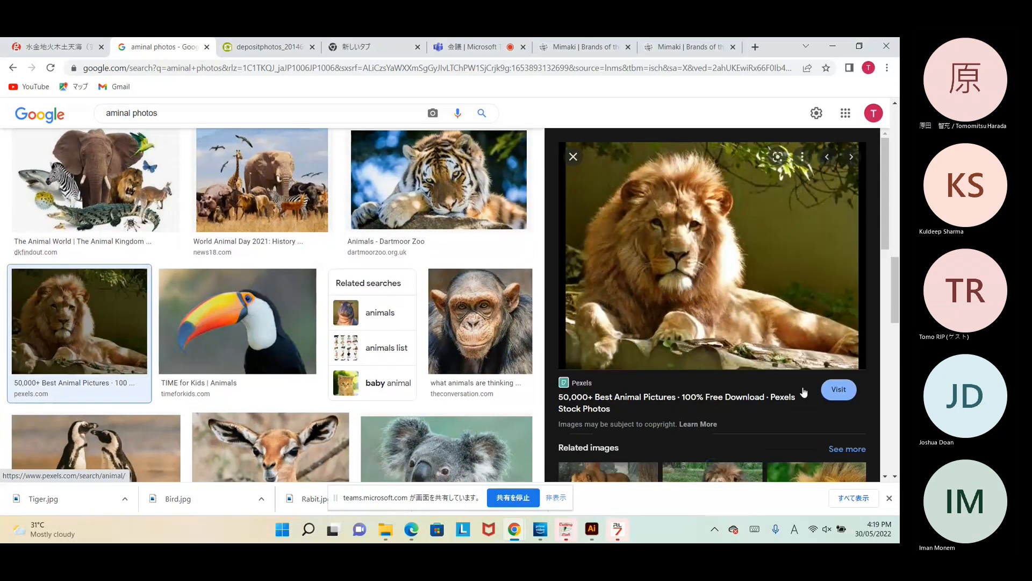
pyautogui.rightClick(723, 297)
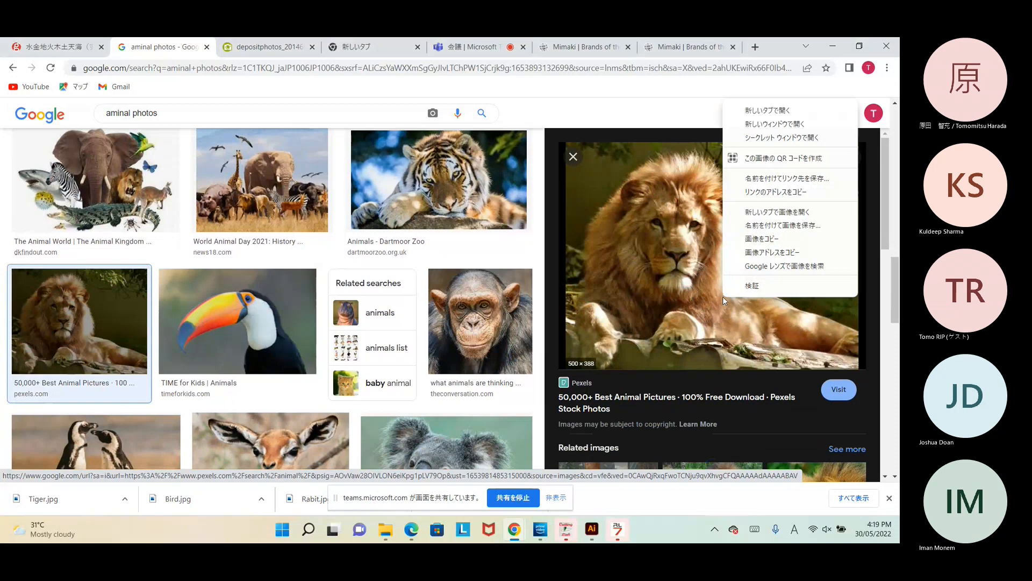
pyautogui.click(753, 228)
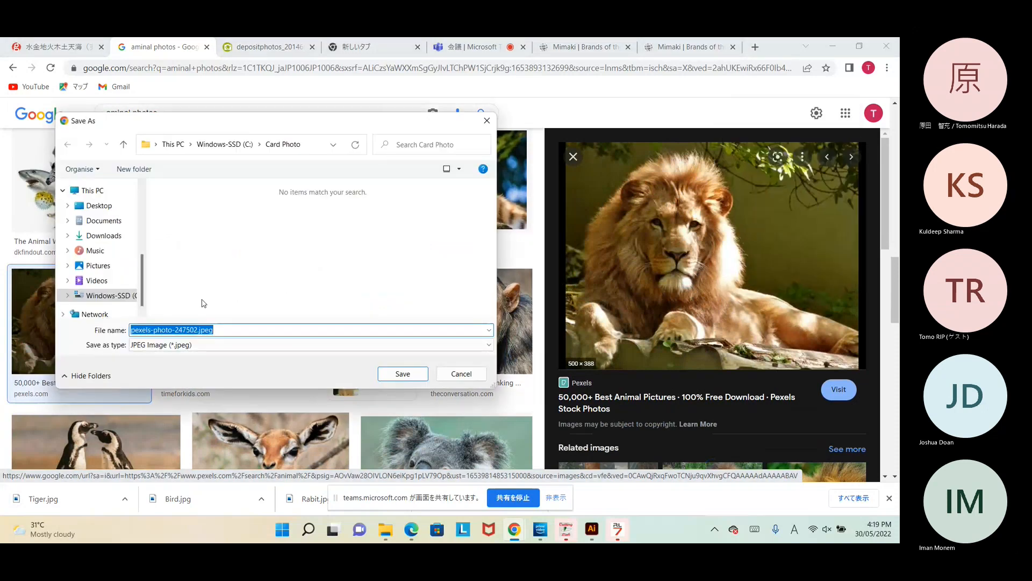
pyautogui.write('Lion')
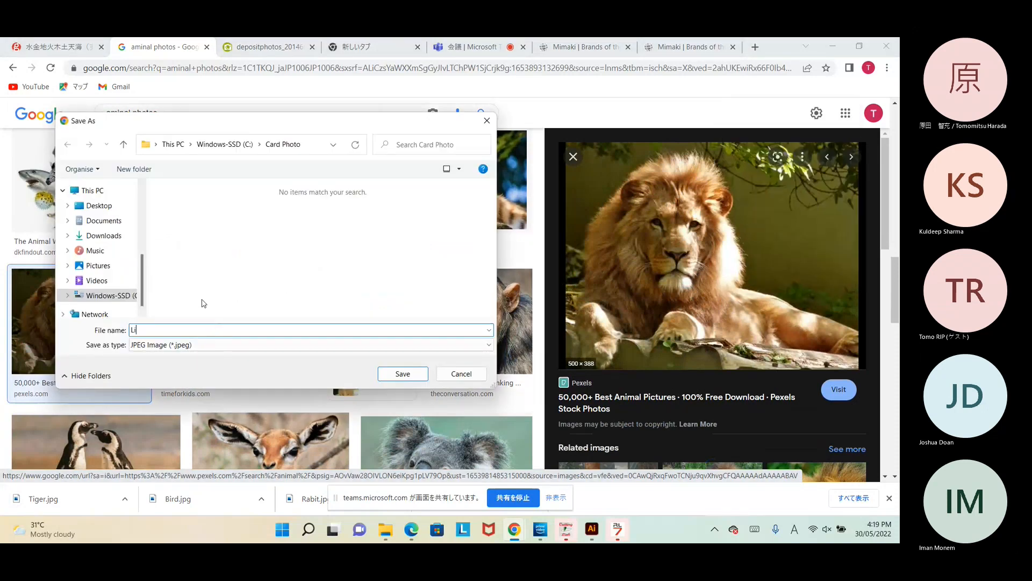
pyautogui.click(402, 373)
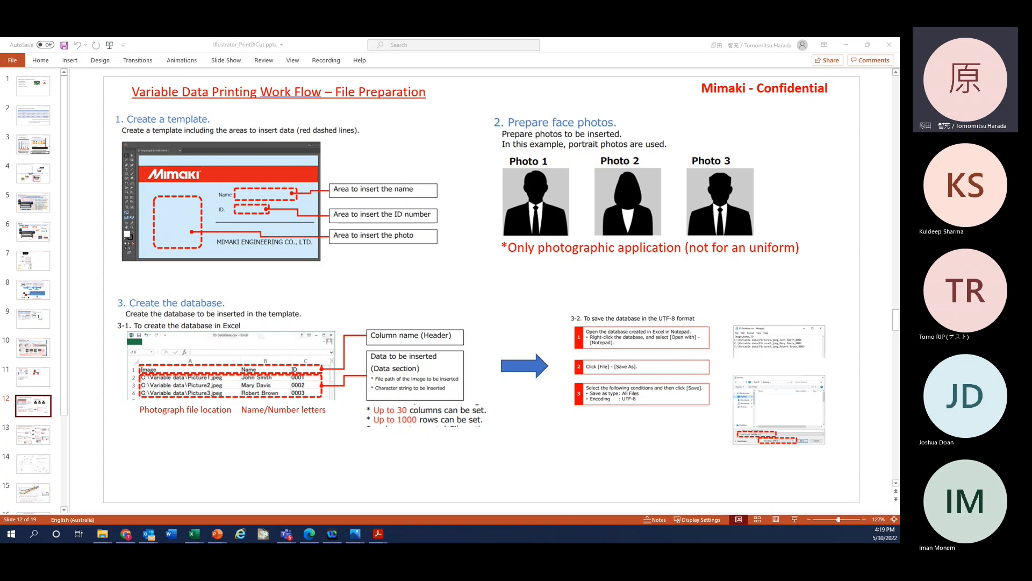
# Step: Launch a new blank Excel workbook, Book2, from the taskbar icon's jump list
pyautogui.rightClick(194, 533)
pyautogui.click(176, 481)
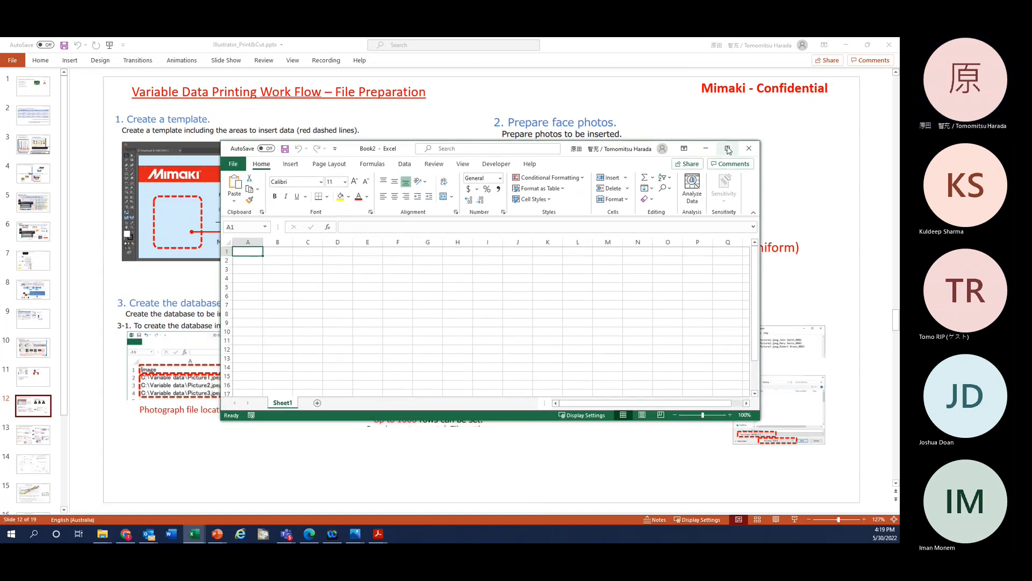
# Step: Maximize the workbook and enter headers Photo, ID and name in A1–C1
pyautogui.click(728, 149)
pyautogui.click(55, 146)
pyautogui.click(35, 147)
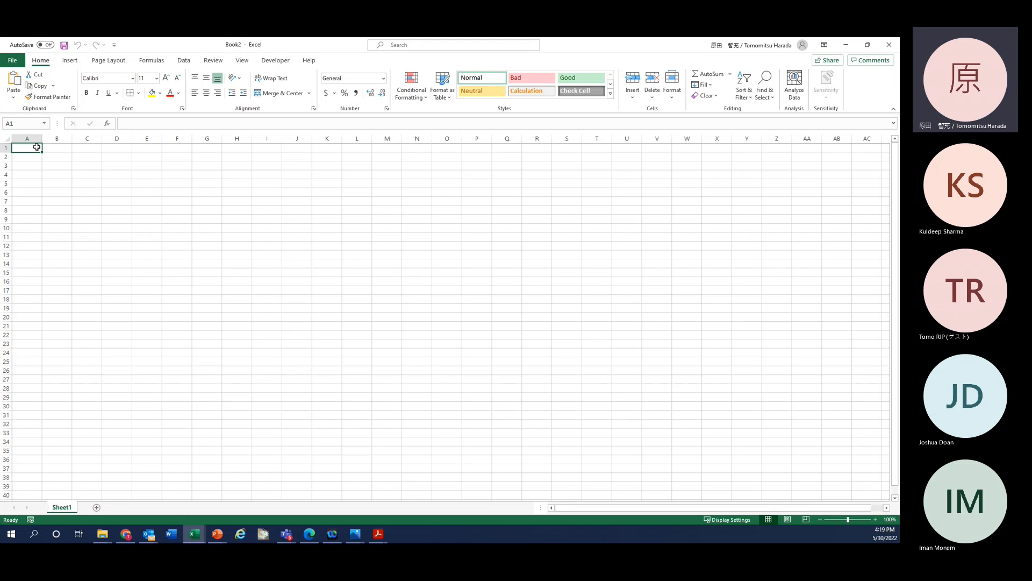
pyautogui.write('Photo')
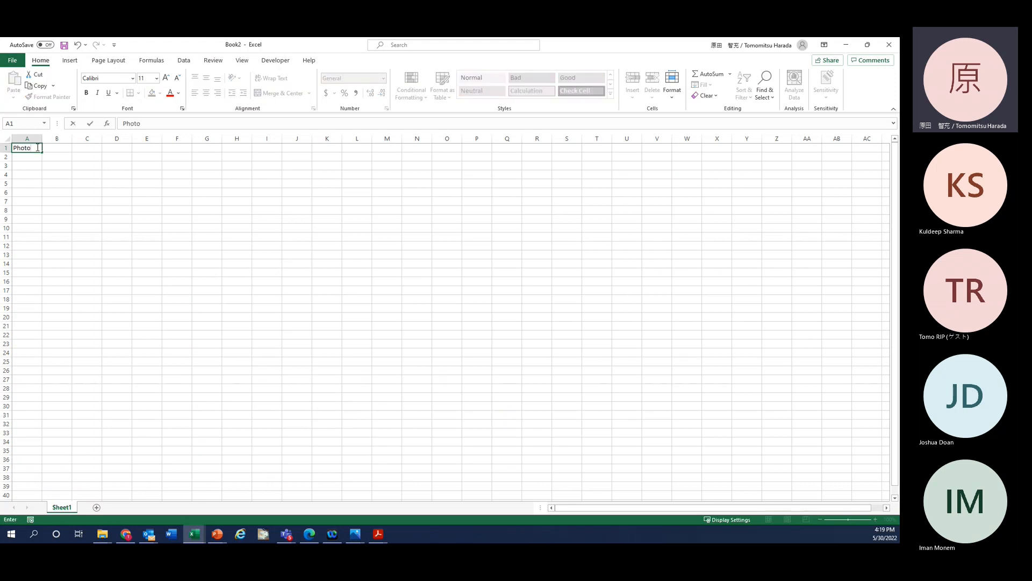
pyautogui.press('Return')
pyautogui.press('Right')
pyautogui.press('Up')
pyautogui.press('Right')
pyautogui.press('Left')
pyautogui.press('Right')
pyautogui.press('Down')
pyautogui.press('Left')
pyautogui.press('Up')
pyautogui.write('Name')
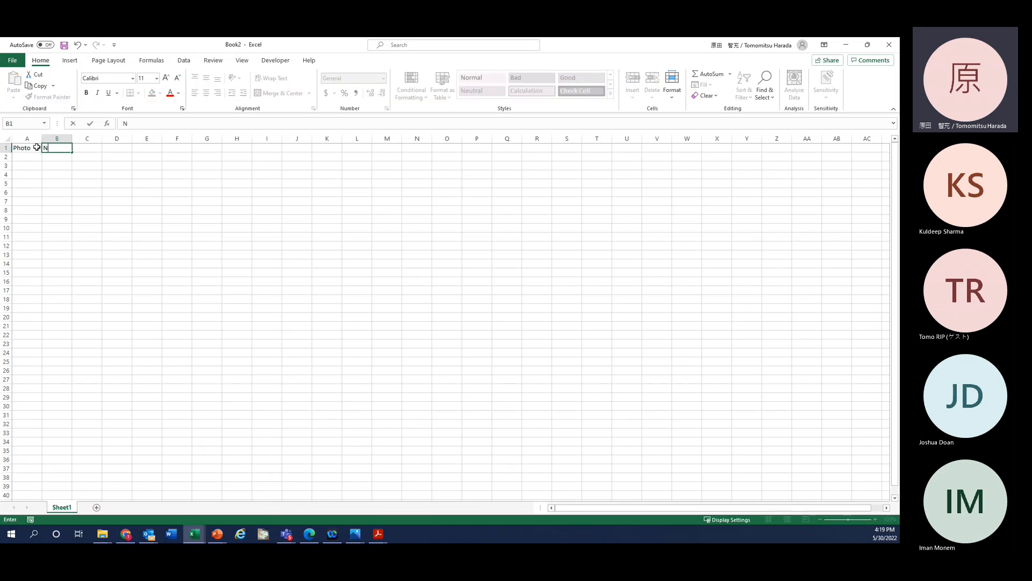
pyautogui.press('BackSpace')
pyautogui.press('BackSpace')
pyautogui.press('BackSpace')
pyautogui.press('BackSpace')
pyautogui.write('ID')
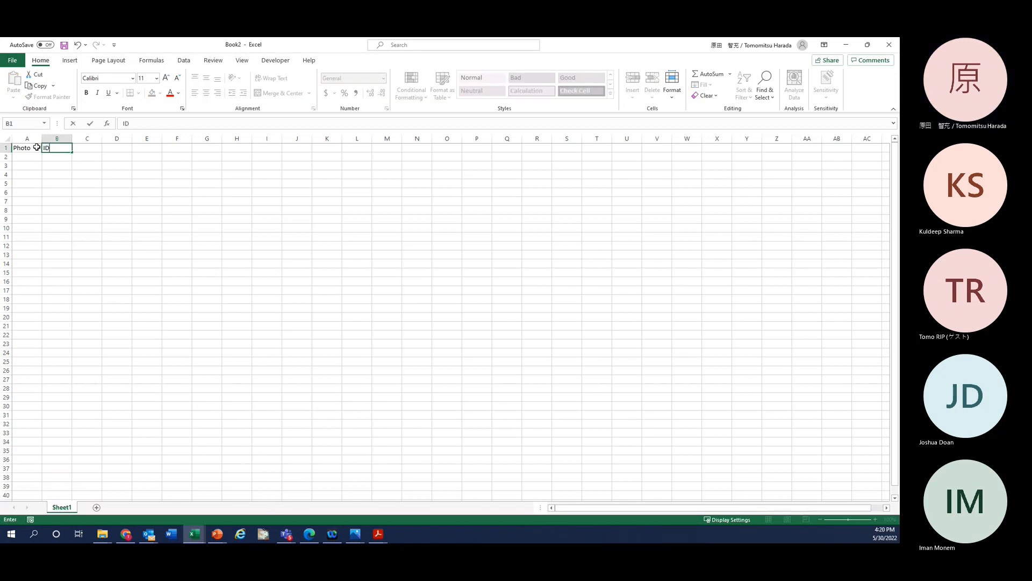
pyautogui.press('Right')
pyautogui.press('Right')
pyautogui.press('Left')
pyautogui.write('name')
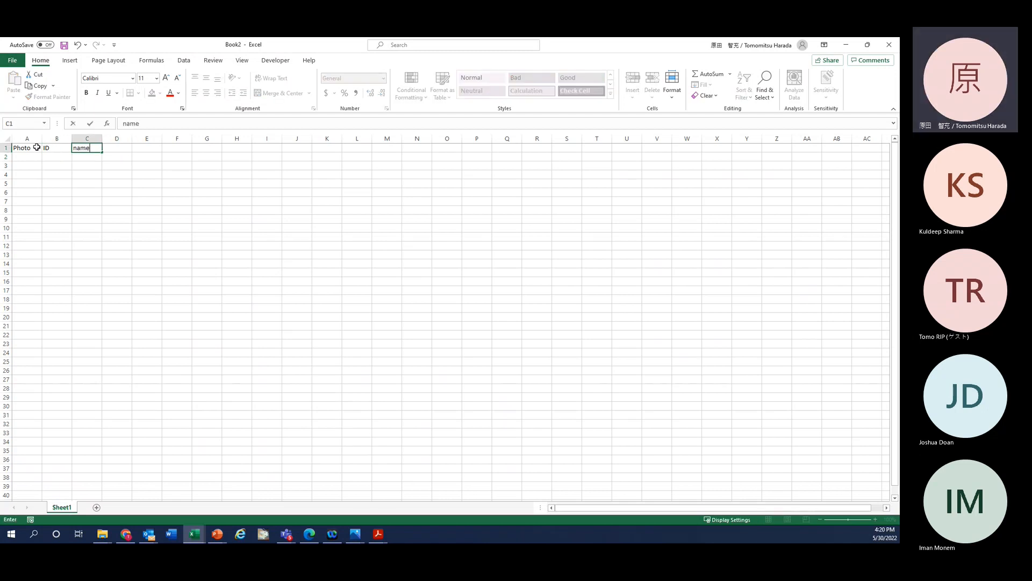
pyautogui.press('Right')
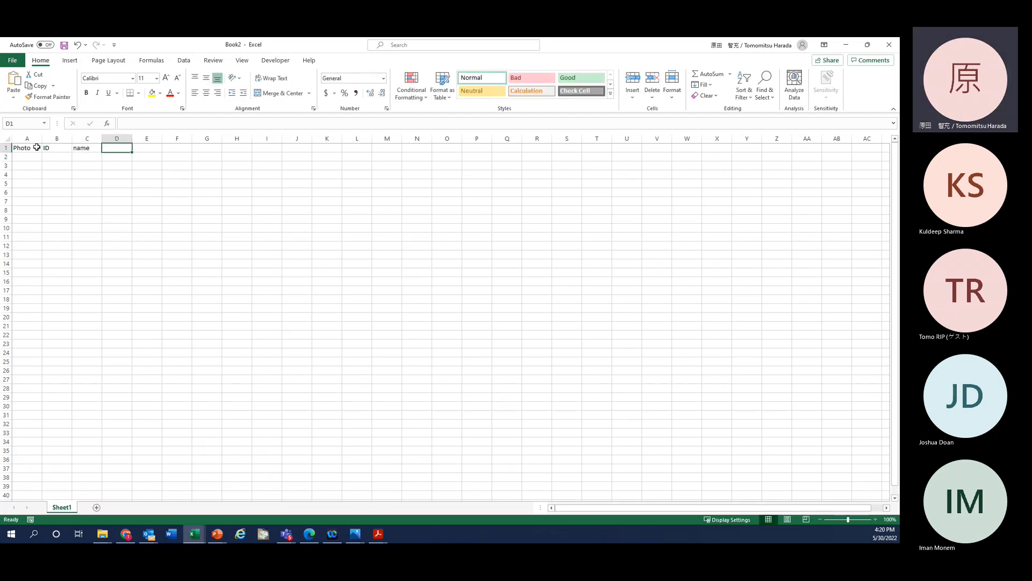
# Step: Enter headers Phone, Email and Address in D1–F1, then select columns A–F
pyautogui.write('Phone')
pyautogui.press('Right')
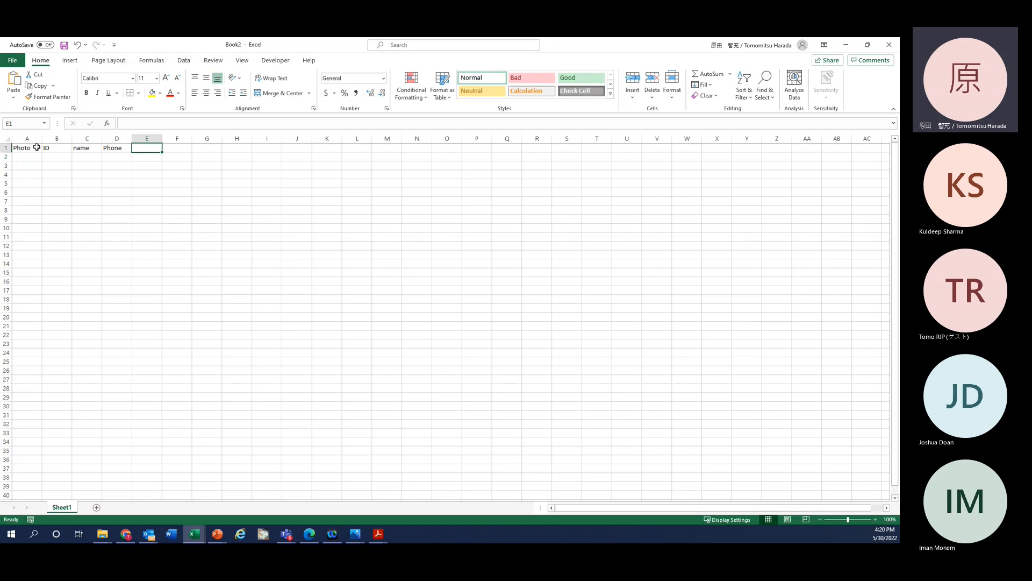
pyautogui.write('Email')
pyautogui.press('Right')
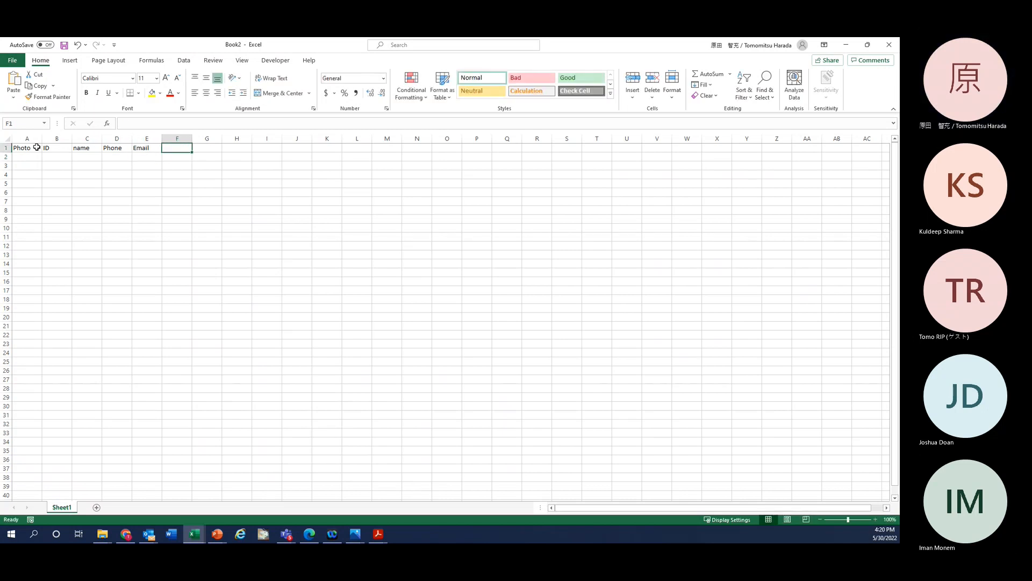
pyautogui.write('Birth')
pyautogui.press('BackSpace')
pyautogui.press('BackSpace')
pyautogui.press('BackSpace')
pyautogui.press('BackSpace')
pyautogui.press('BackSpace')
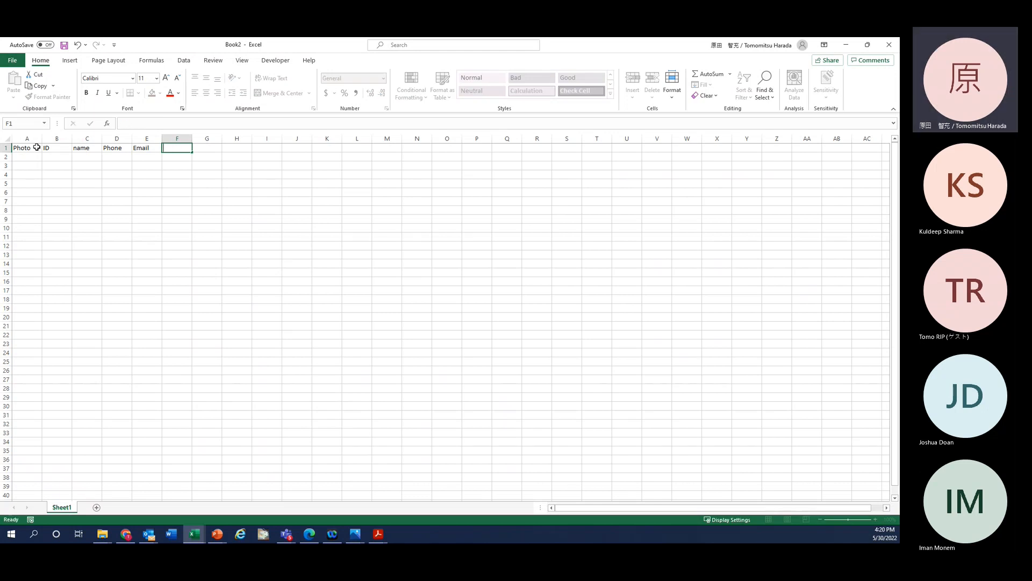
pyautogui.press('Return')
pyautogui.press('Up')
pyautogui.press('Left')
pyautogui.press('Left')
pyautogui.press('Right')
pyautogui.press('Right')
pyautogui.press('Right')
pyautogui.press('Down')
pyautogui.press('Left')
pyautogui.press('Up')
pyautogui.press('Left')
pyautogui.press('Right')
pyautogui.press('Right')
pyautogui.press('Down')
pyautogui.press('Up')
pyautogui.press('Left')
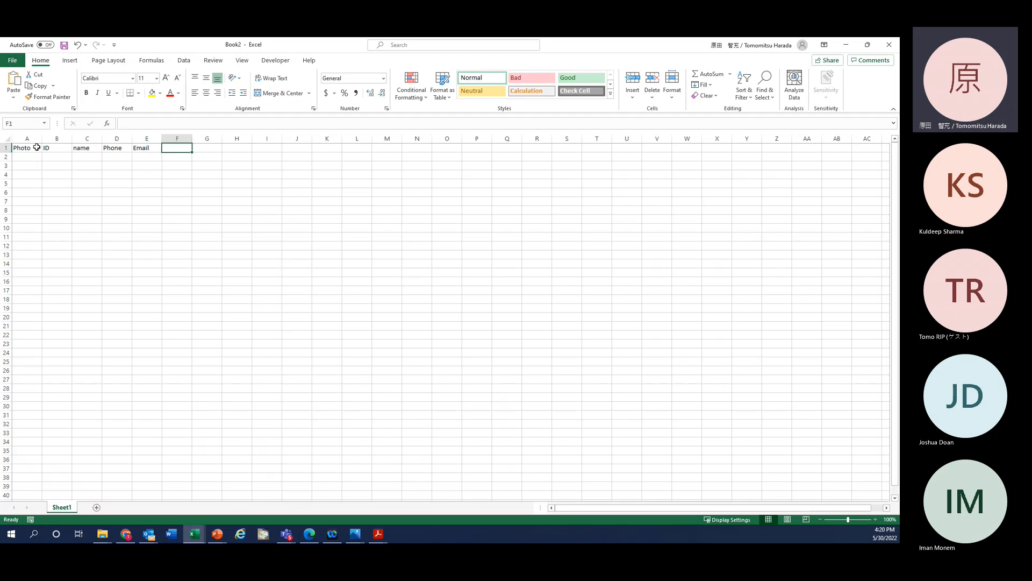
pyautogui.write('Address')
pyautogui.press('Return')
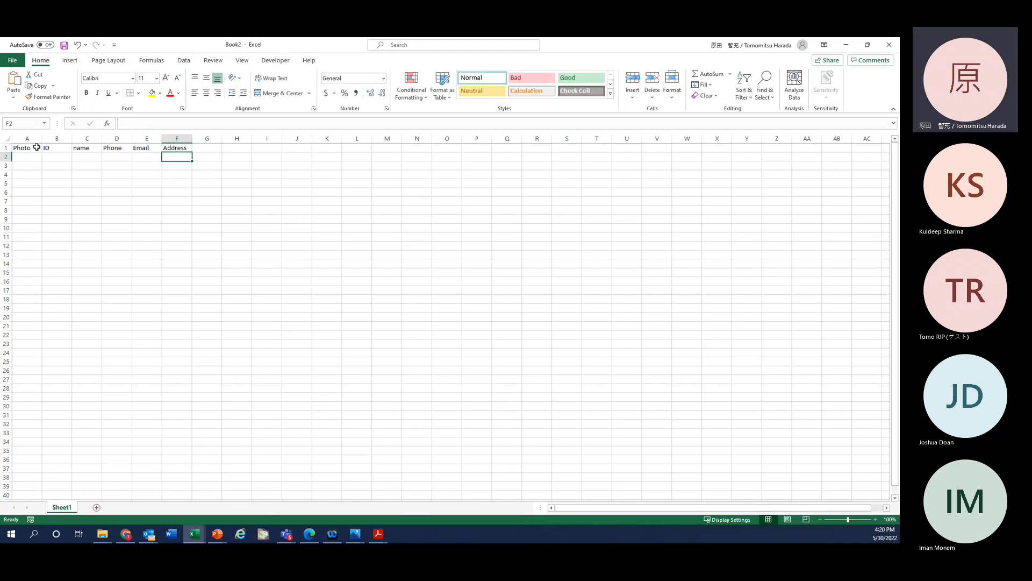
pyautogui.moveTo(27, 138); pyautogui.dragTo(224, 139)
# Step: Widen columns A through F together
pyautogui.click(168, 227)
pyautogui.click(103, 170)
pyautogui.click(89, 156)
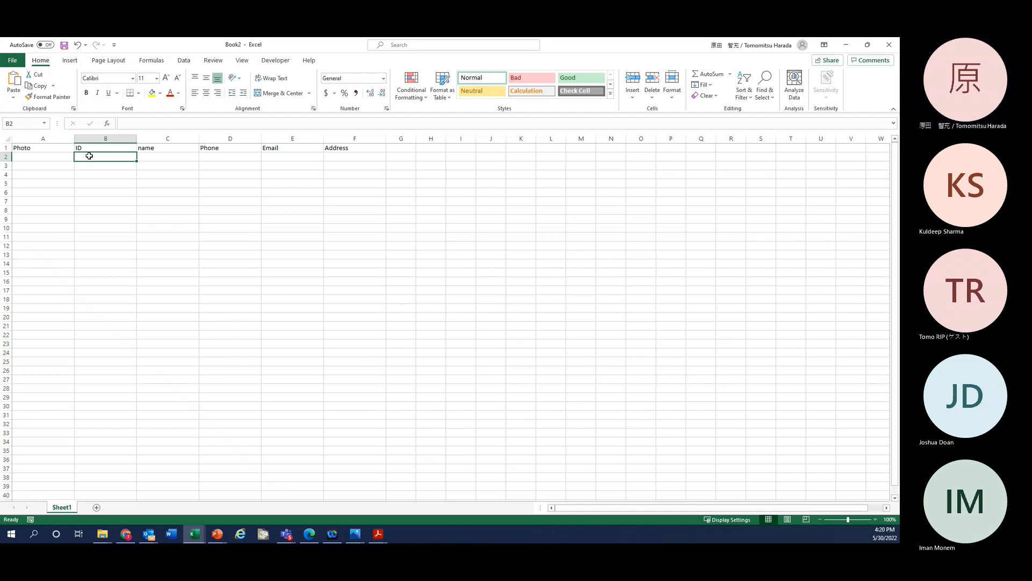
pyautogui.press('Left')
pyautogui.press('Down')
pyautogui.press('Down')
pyautogui.press('Down')
pyautogui.click(90, 158)
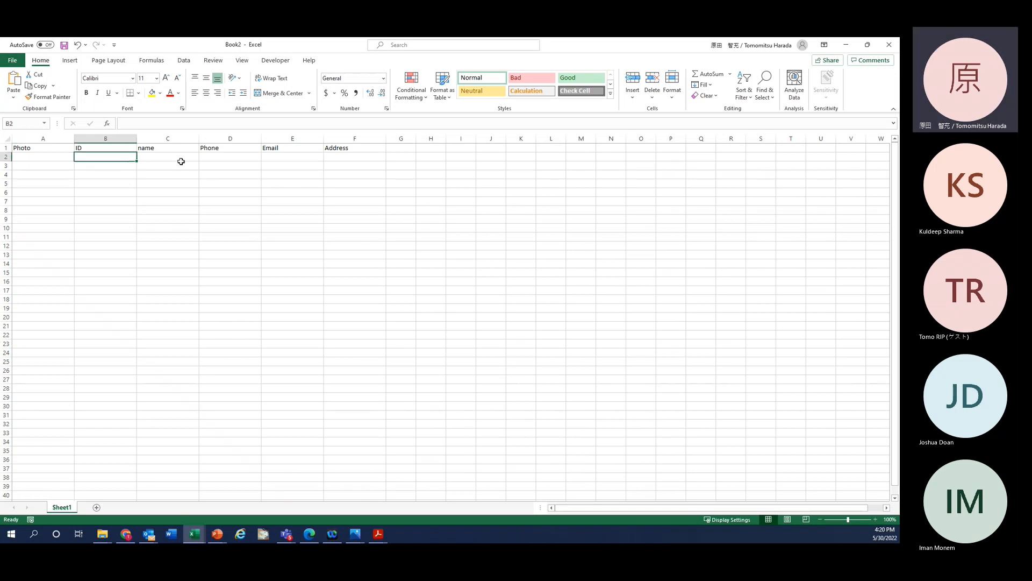
# Step: Enter sample owner names for Rabbit and Lion in C2 and C3
pyautogui.click(175, 156)
pyautogui.write('Rabbit')
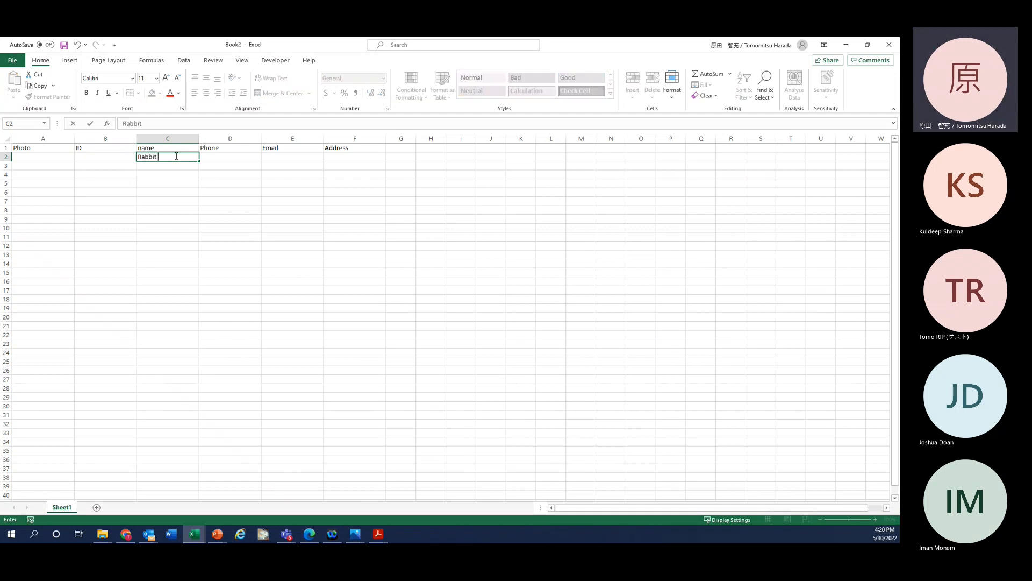
pyautogui.write(' Smith')
pyautogui.press('Return')
pyautogui.write('Li')
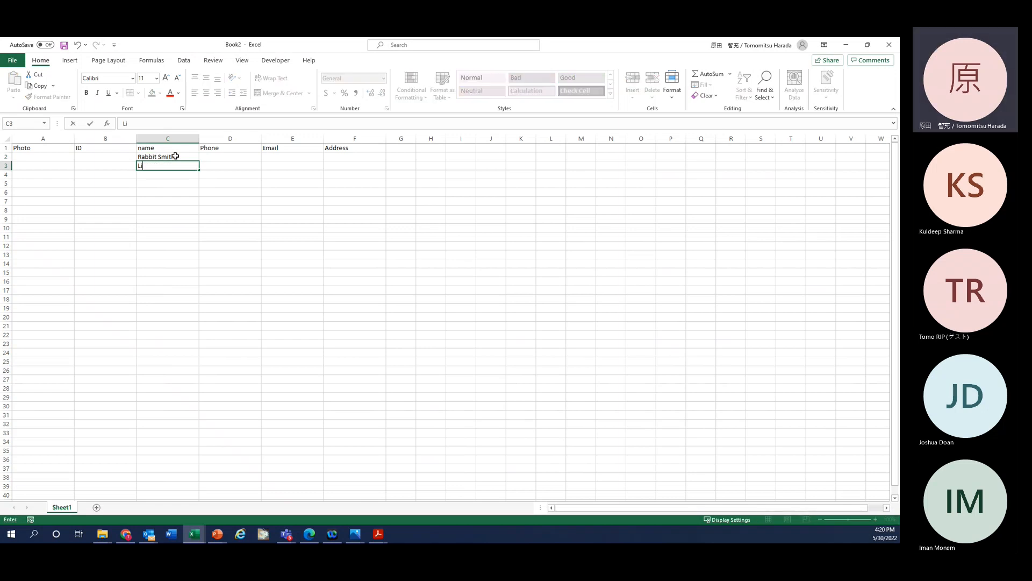
pyautogui.write('on')
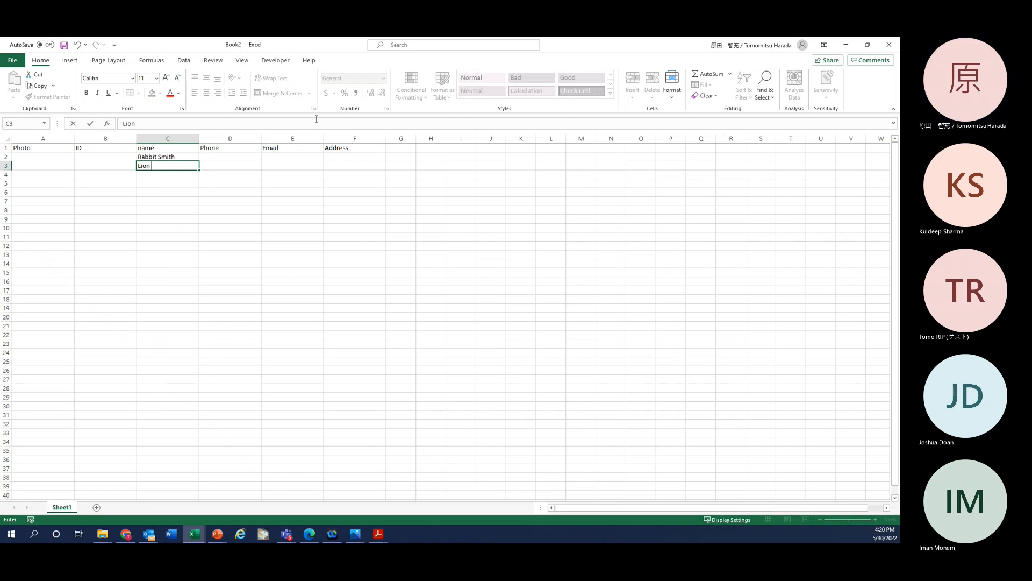
pyautogui.write('Cavanagh')
pyautogui.press('Return')
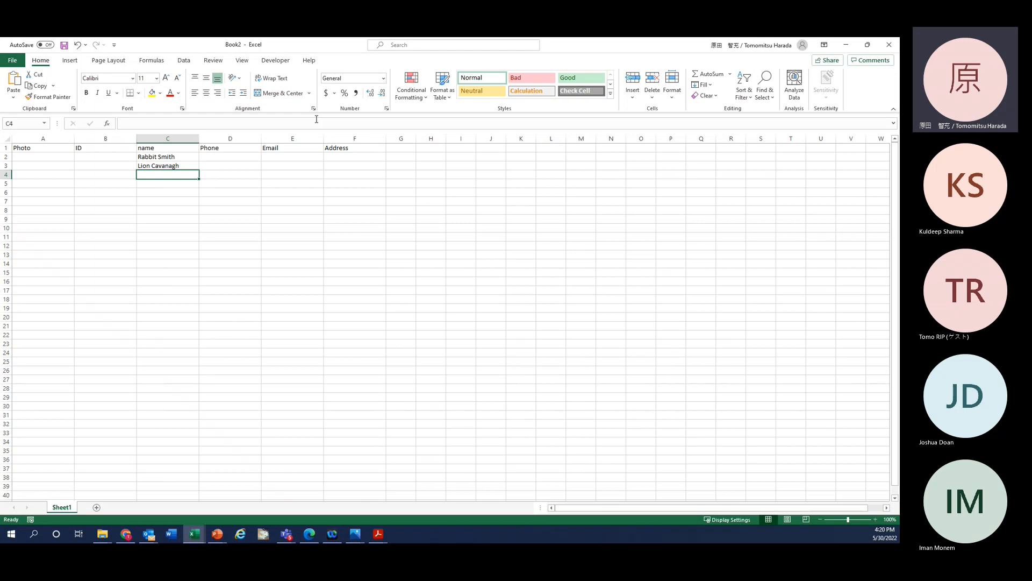
# Step: Enter sample owner names for Tiger and Bird in C4 and C5
pyautogui.write('T')
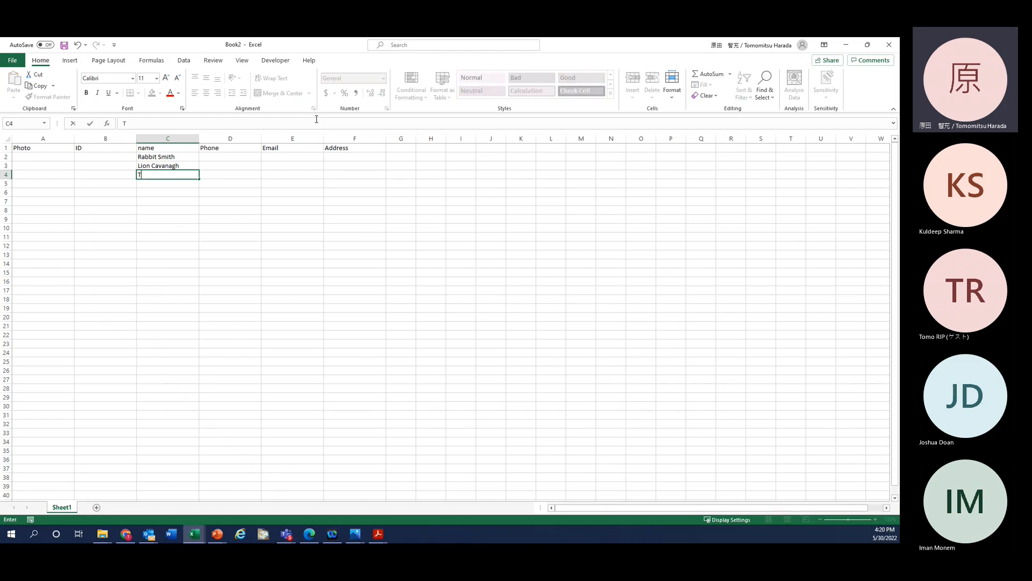
pyautogui.write('iger James')
pyautogui.press('Return')
pyautogui.press('Up')
pyautogui.press('Down')
pyautogui.press('Left')
pyautogui.press('Right')
pyautogui.press('Right')
pyautogui.press('Left')
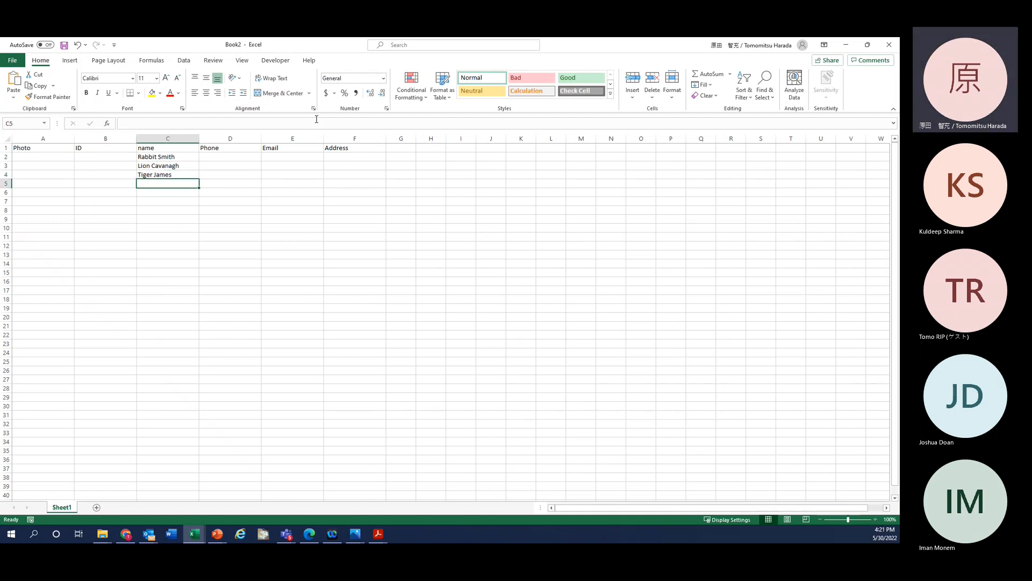
pyautogui.write('Bird')
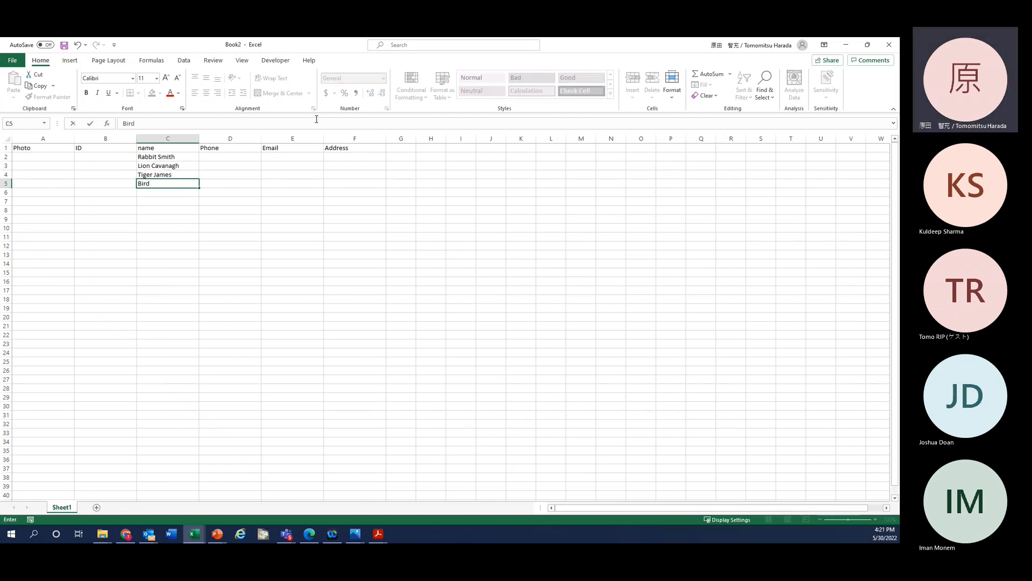
pyautogui.write(' Thomas')
pyautogui.press('Return')
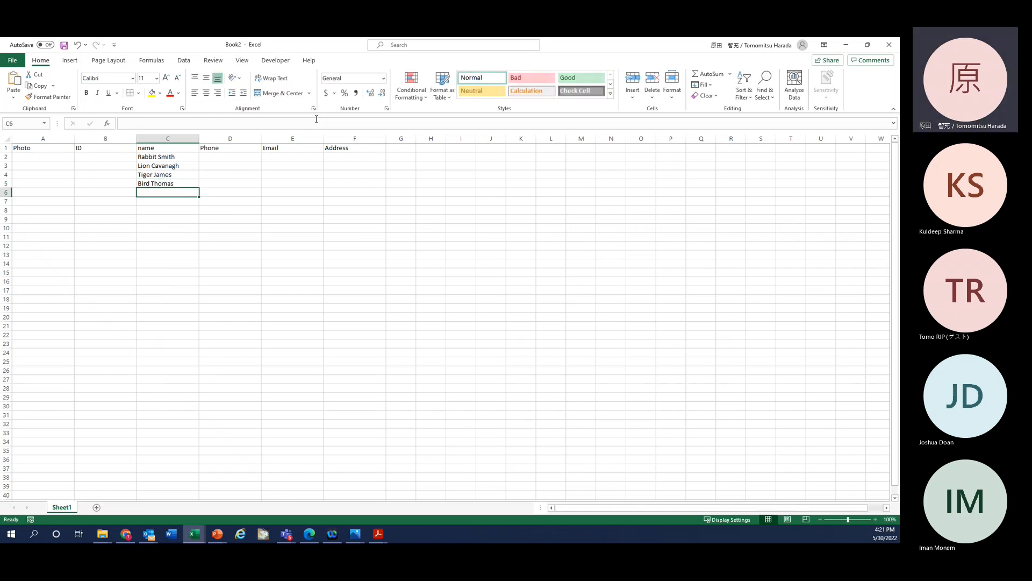
# Step: Enter 123 in B2 and format the ID column B as Text
pyautogui.click(105, 156)
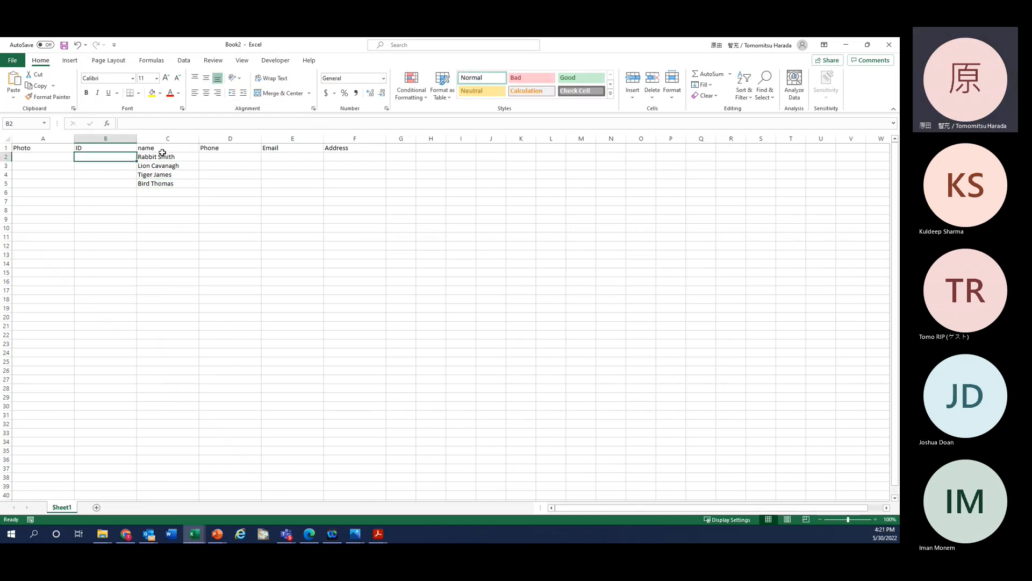
pyautogui.write('123')
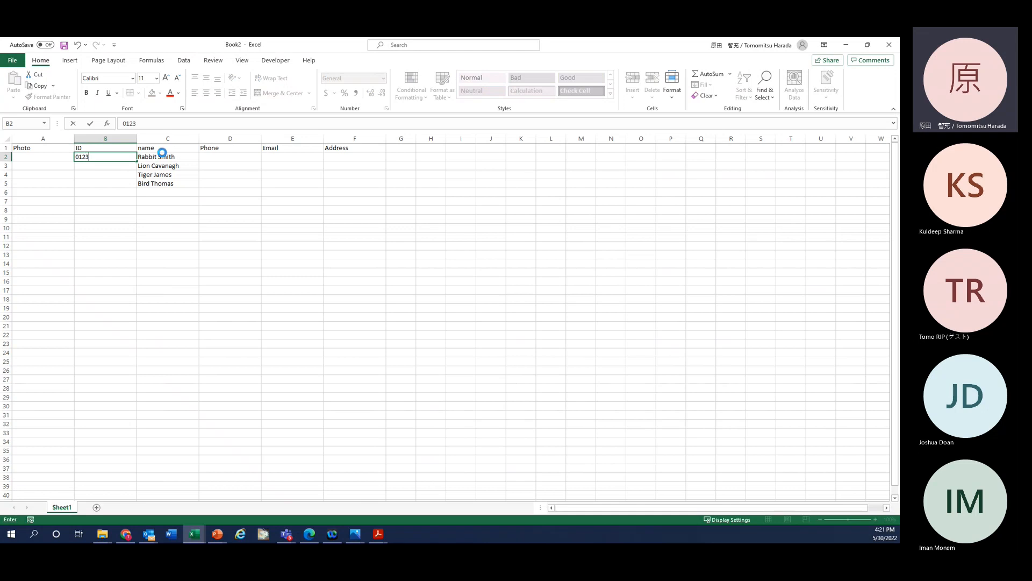
pyautogui.press('Return')
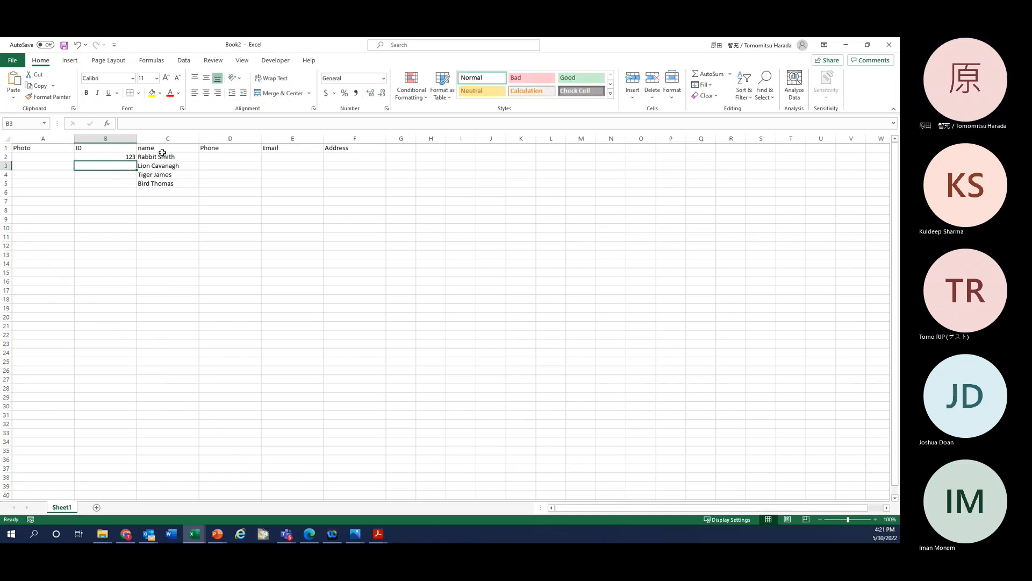
pyautogui.click(117, 139)
pyautogui.click(155, 175)
pyautogui.click(118, 135)
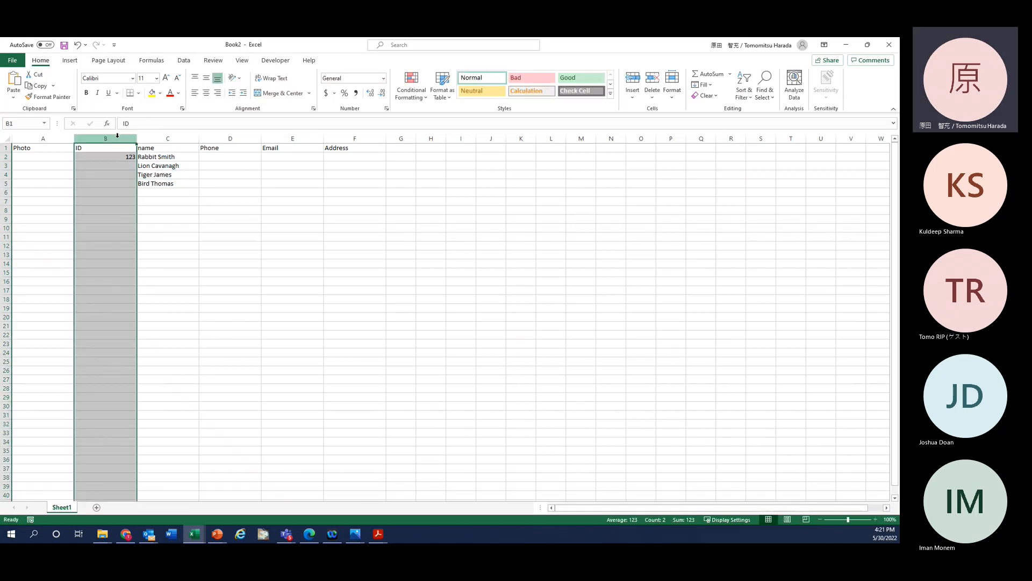
pyautogui.click(383, 78)
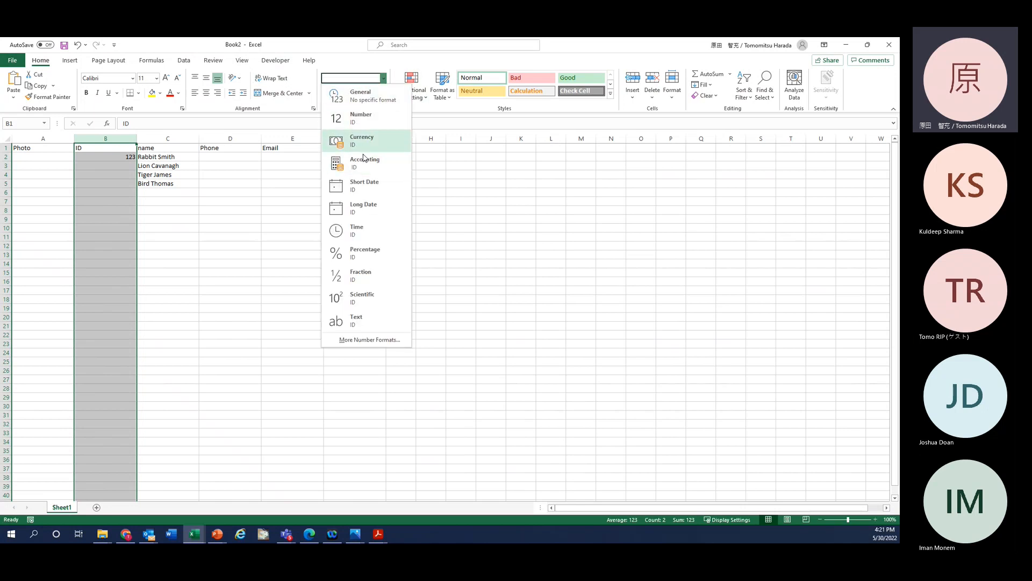
pyautogui.click(354, 322)
pyautogui.click(171, 237)
# Step: Re-enter B2 as 0123 and copy it down into B3
pyautogui.doubleClick(102, 156)
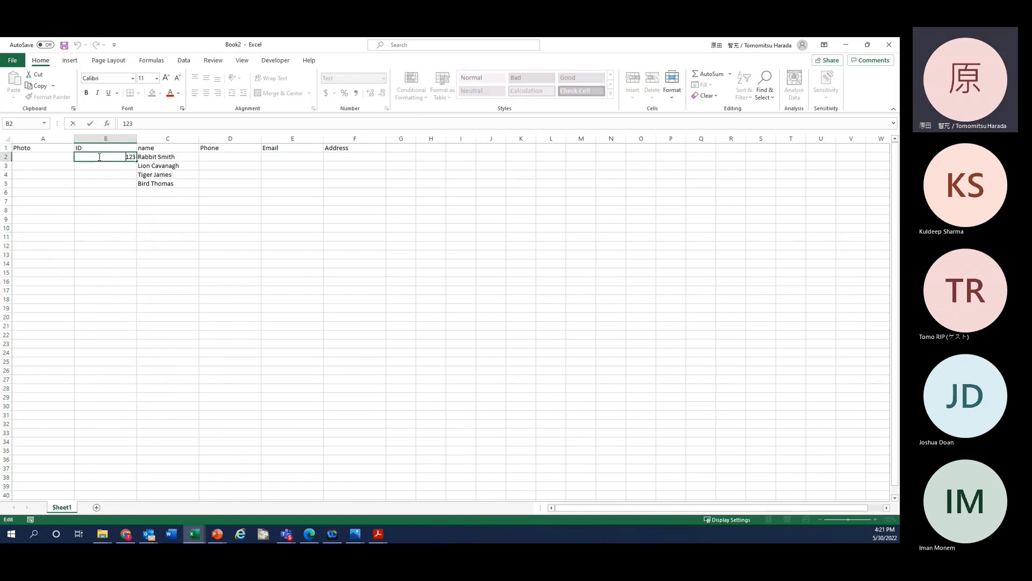
pyautogui.write('0')
pyautogui.press('Return')
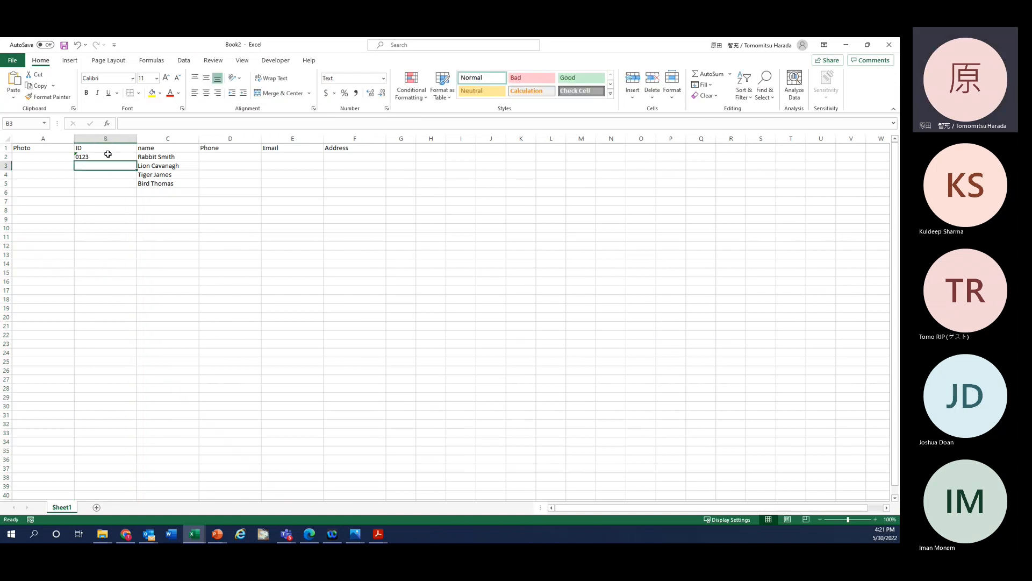
pyautogui.press('Up')
pyautogui.press('Down')
pyautogui.press('Left')
pyautogui.press('Right')
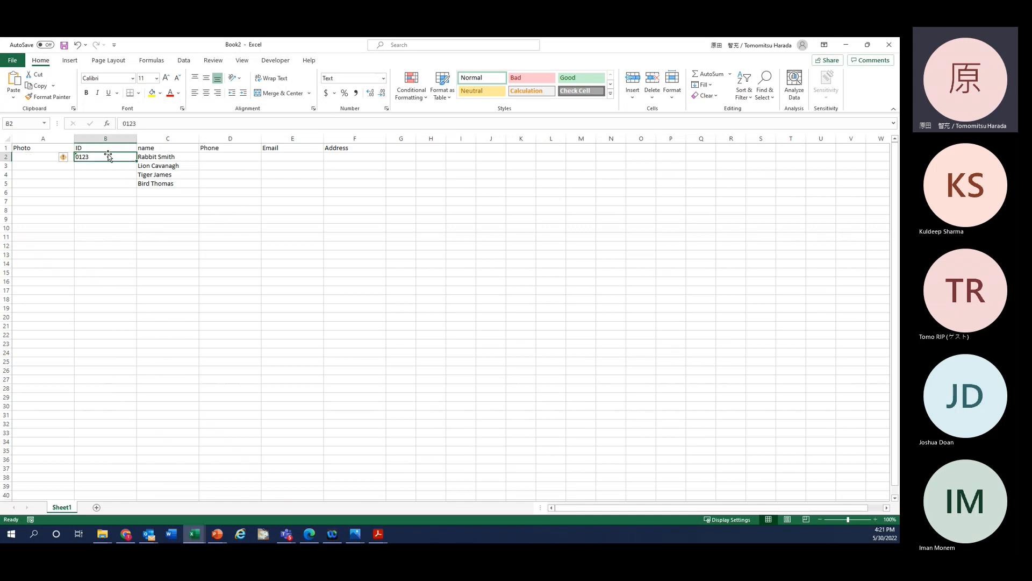
pyautogui.moveTo(108, 156); pyautogui.dragTo(103, 165)
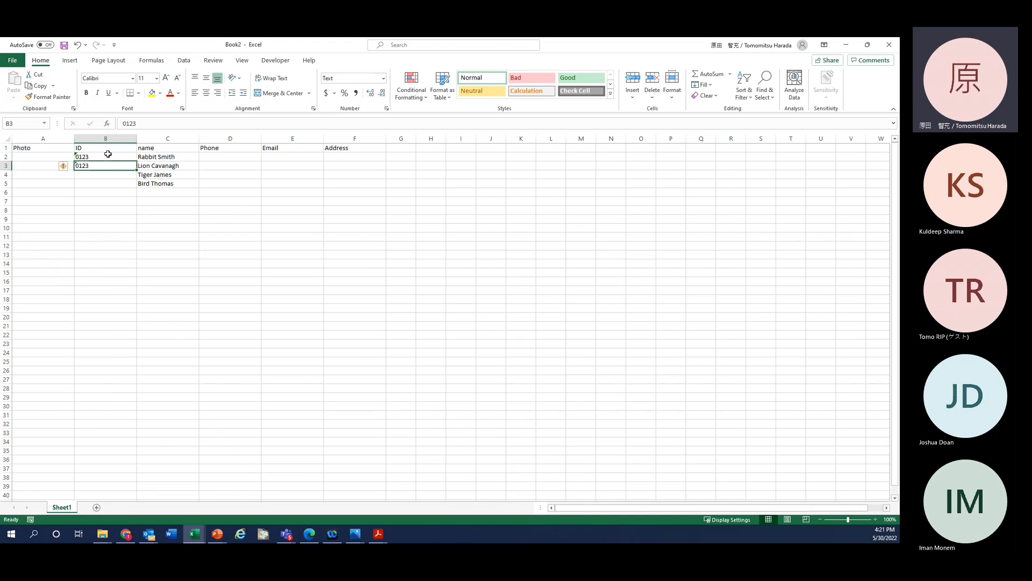
# Step: Set B3 to 0456 and paste it into B4
pyautogui.doubleClick(102, 166)
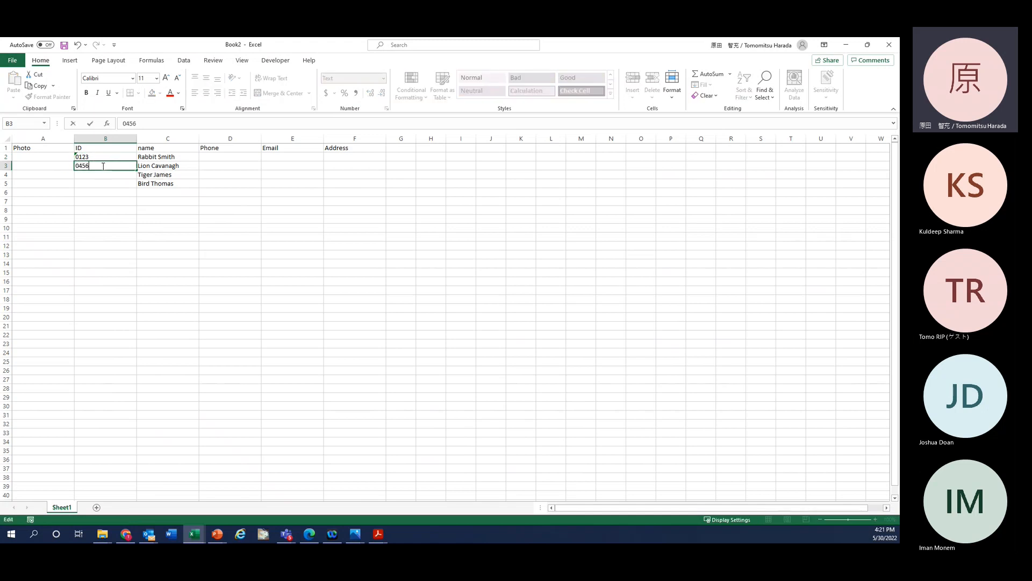
pyautogui.press('Return')
pyautogui.press('Up')
pyautogui.hotkey('ctrl', 'c')
pyautogui.press('Down')
pyautogui.hotkey('ctrl', 'v')
pyautogui.press('Escape')
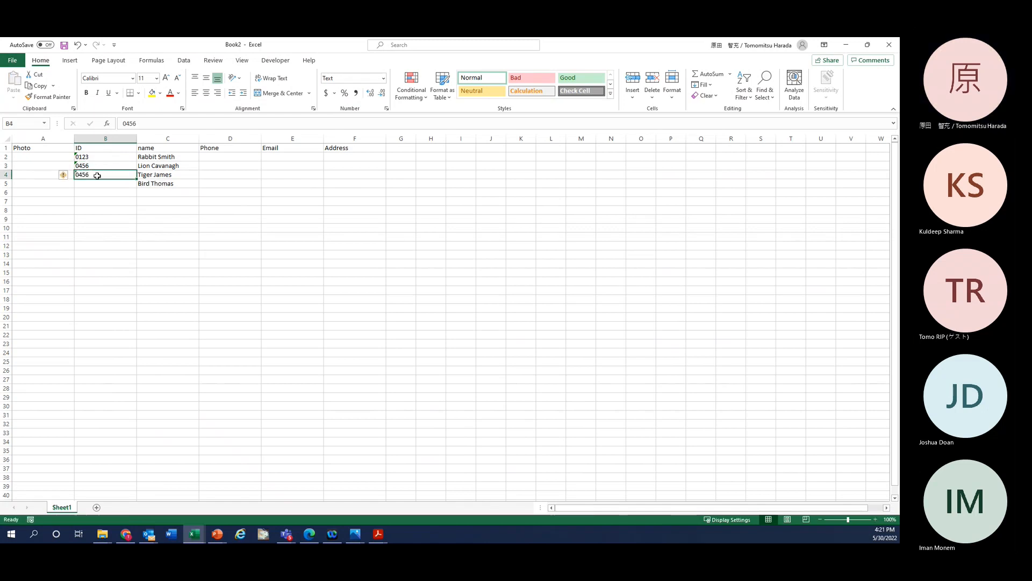
# Step: Change B4 to 0789 and paste it into B5
pyautogui.doubleClick(98, 173)
pyautogui.press('BackSpace')
pyautogui.press('BackSpace')
pyautogui.press('BackSpace')
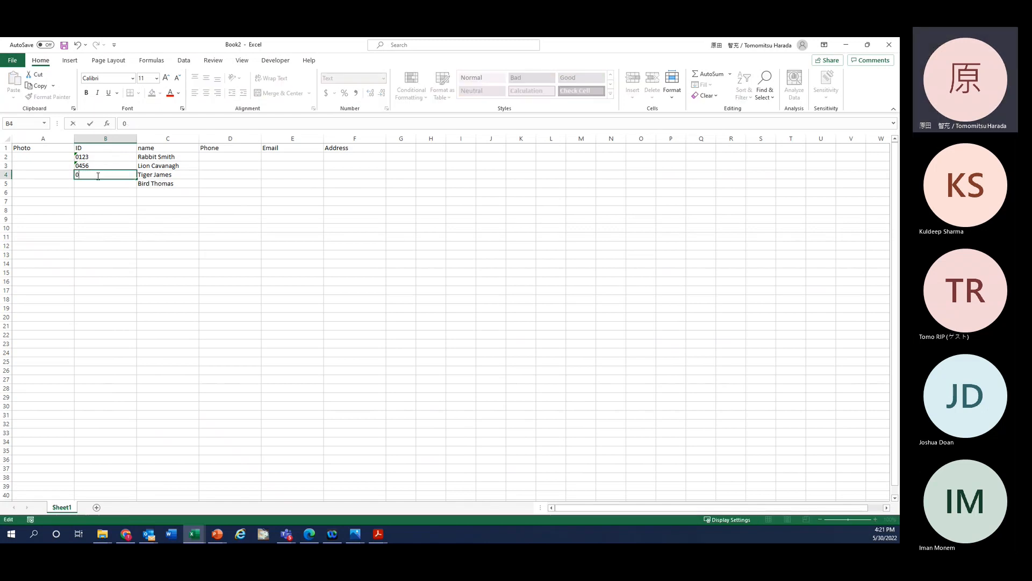
pyautogui.write('789')
pyautogui.press('Return')
pyautogui.press('Up')
pyautogui.hotkey('ctrl', 'c')
pyautogui.press('Down')
pyautogui.hotkey('ctrl', 'v')
pyautogui.press('Escape')
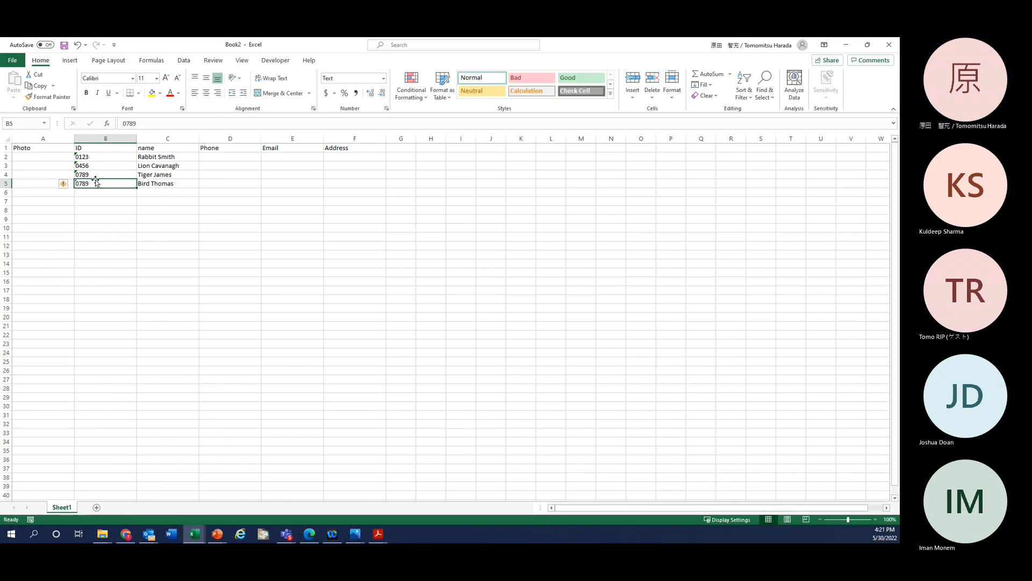
# Step: Change the ID in B5 to 0101
pyautogui.doubleClick(96, 184)
pyautogui.press('BackSpace')
pyautogui.press('BackSpace')
pyautogui.press('BackSpace')
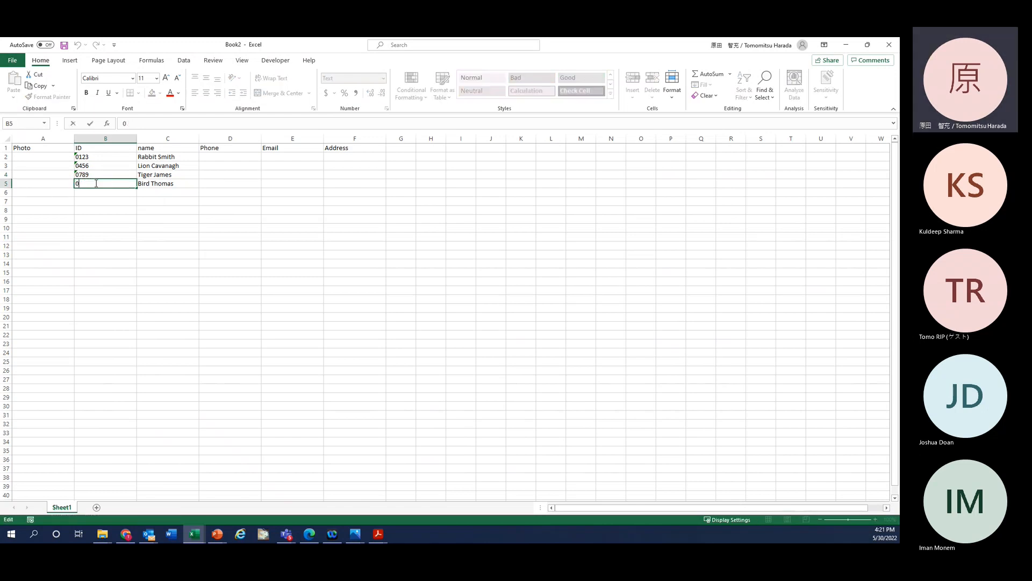
pyautogui.write('101')
pyautogui.press('Return')
pyautogui.click(95, 184)
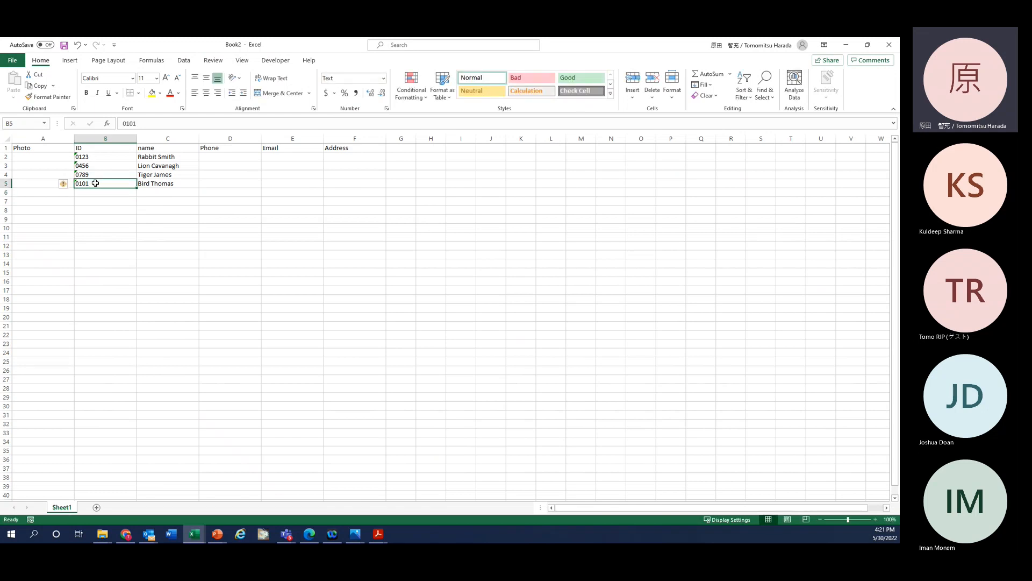
# Step: Format the Phone column D as Text
pyautogui.click(244, 156)
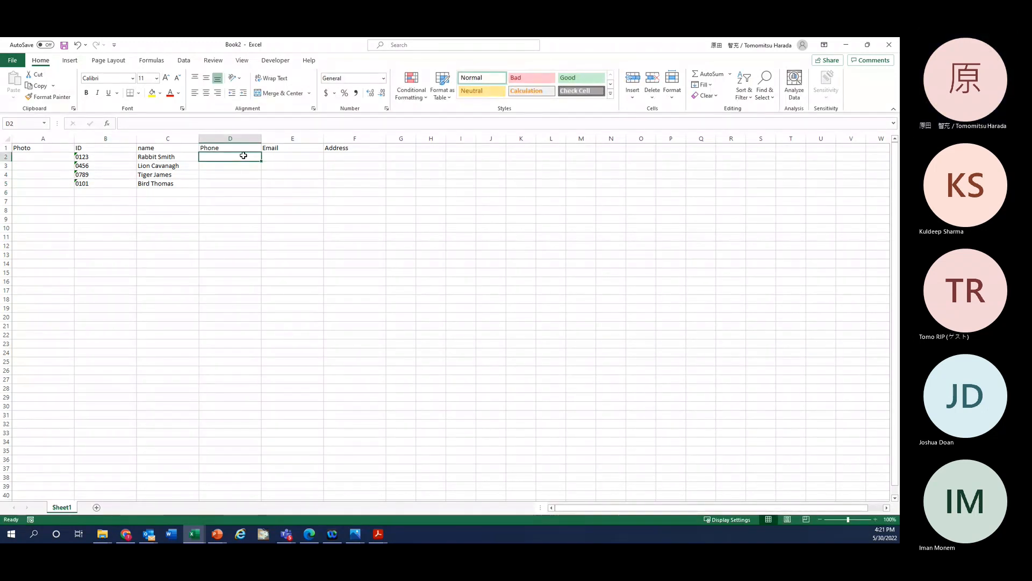
pyautogui.click(232, 138)
pyautogui.click(384, 78)
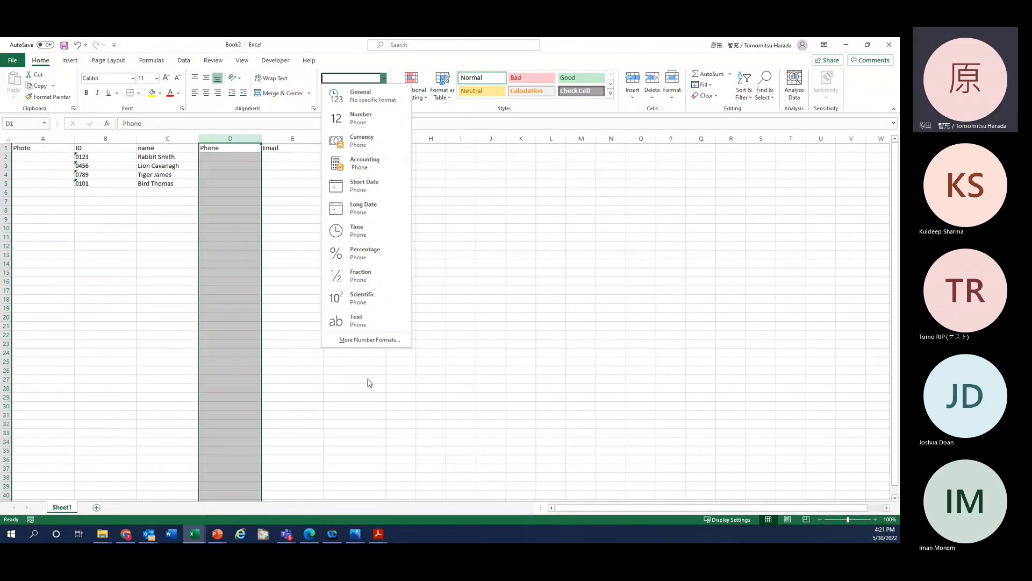
pyautogui.click(359, 321)
pyautogui.click(230, 228)
pyautogui.click(213, 157)
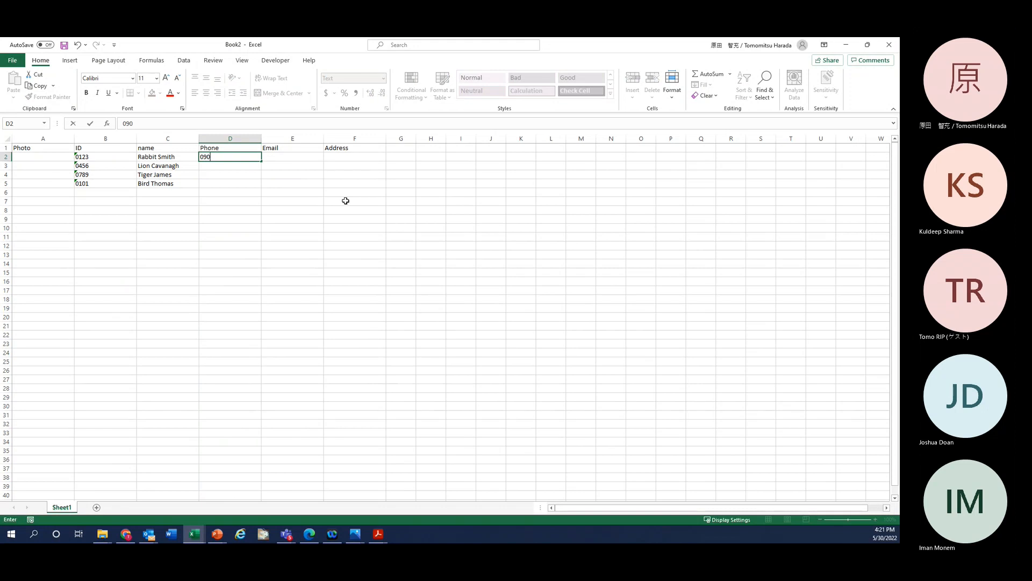
# Step: Type a sample phone number for each animal into D2 through D5
pyautogui.write('6789')
pyautogui.press('Return')
pyautogui.press('Up')
pyautogui.press('Down')
pyautogui.press('Return')
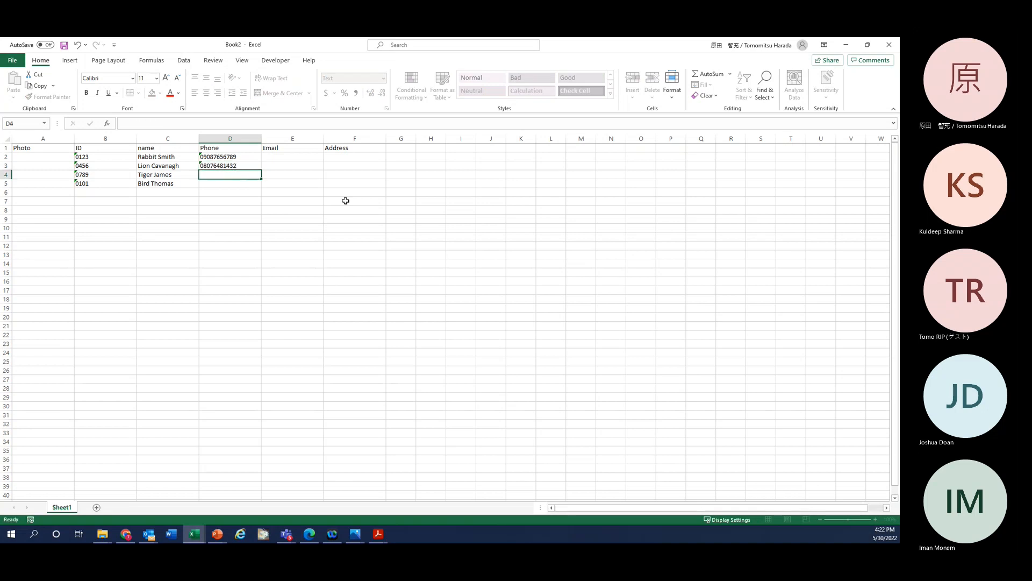
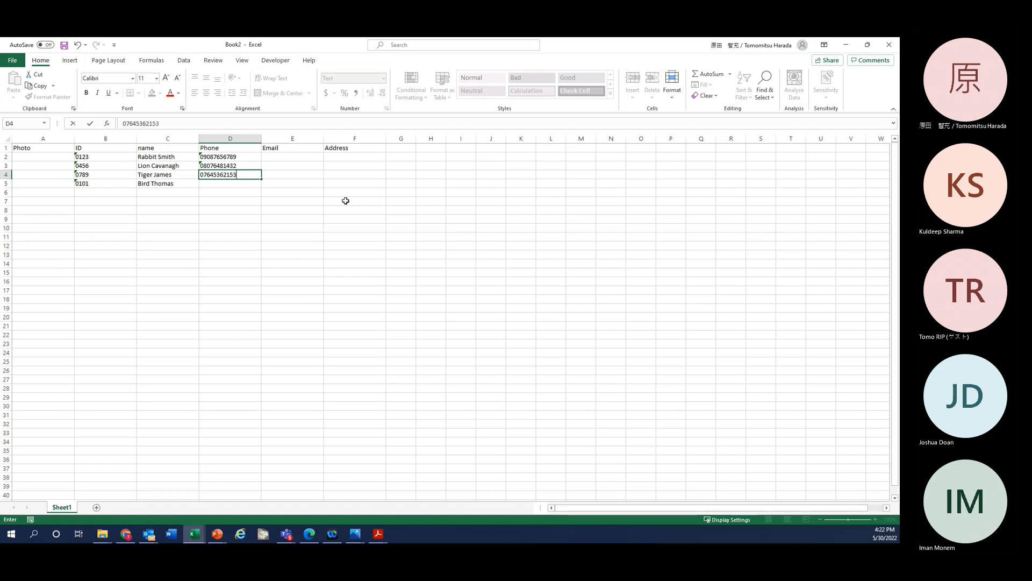
pyautogui.press('Return')
pyautogui.write('0')
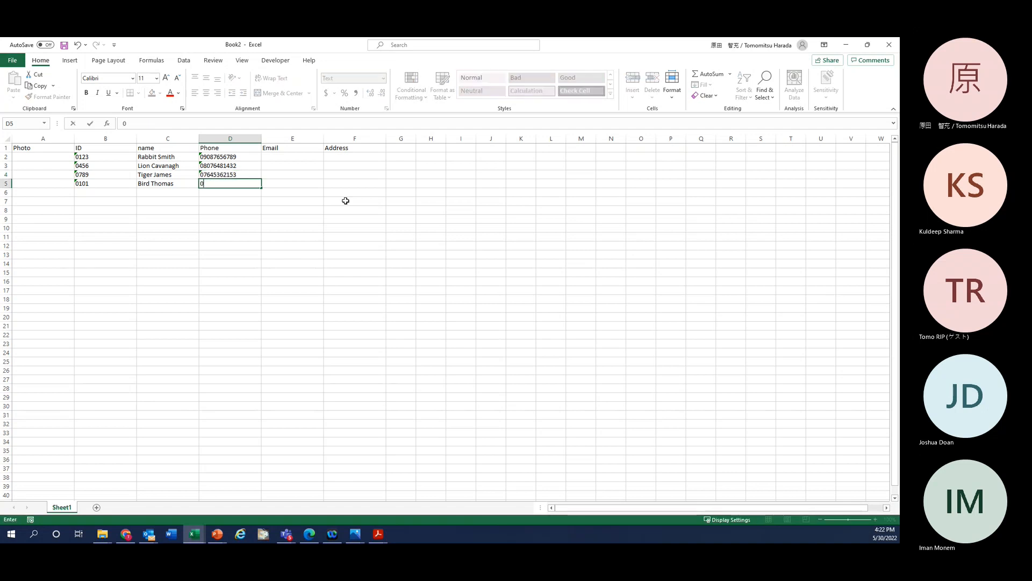
pyautogui.write('5087')
pyautogui.press('Return')
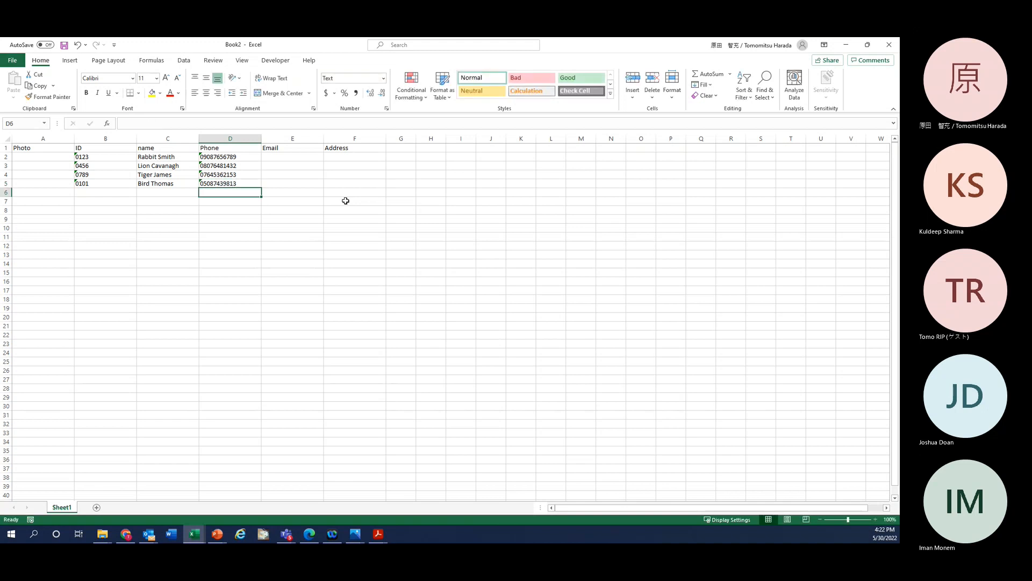
pyautogui.press('Right')
pyautogui.press('Up')
pyautogui.press('Up')
pyautogui.press('Up')
pyautogui.press('Up')
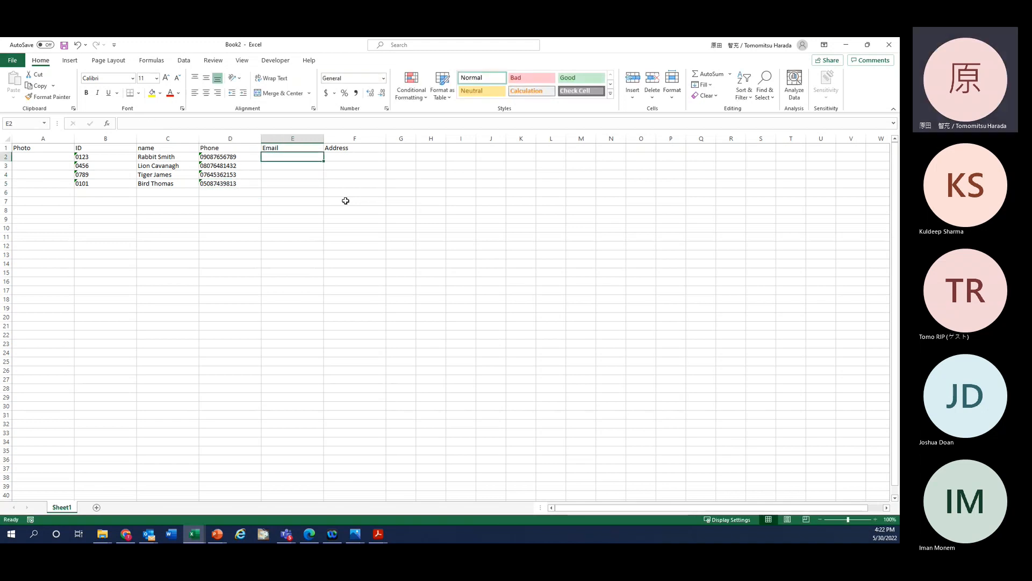
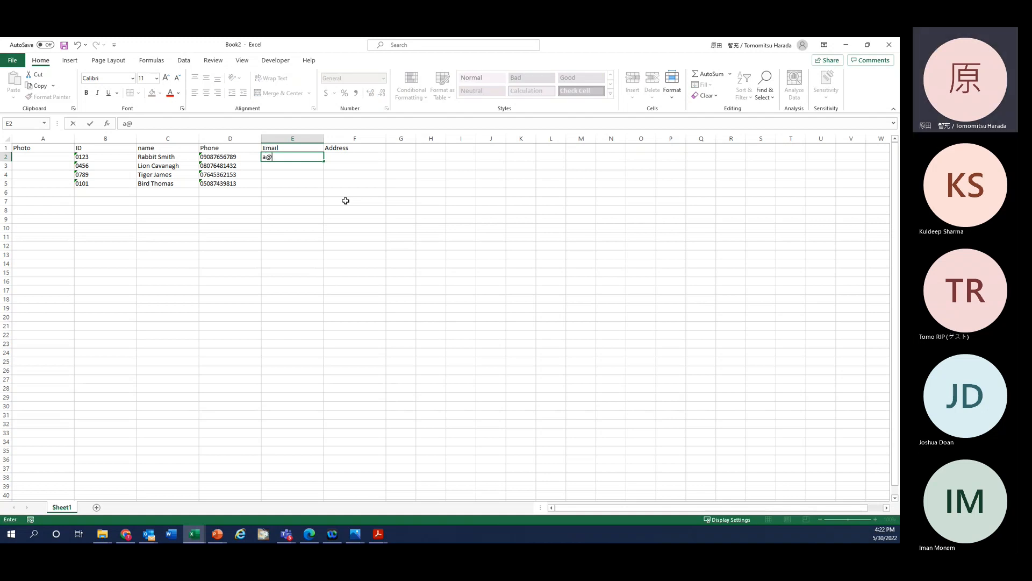
# Step: Enter a sample mimaki.com e-mail address in E2 and paste it into E3–E5
pyautogui.press('Return')
pyautogui.press('Up')
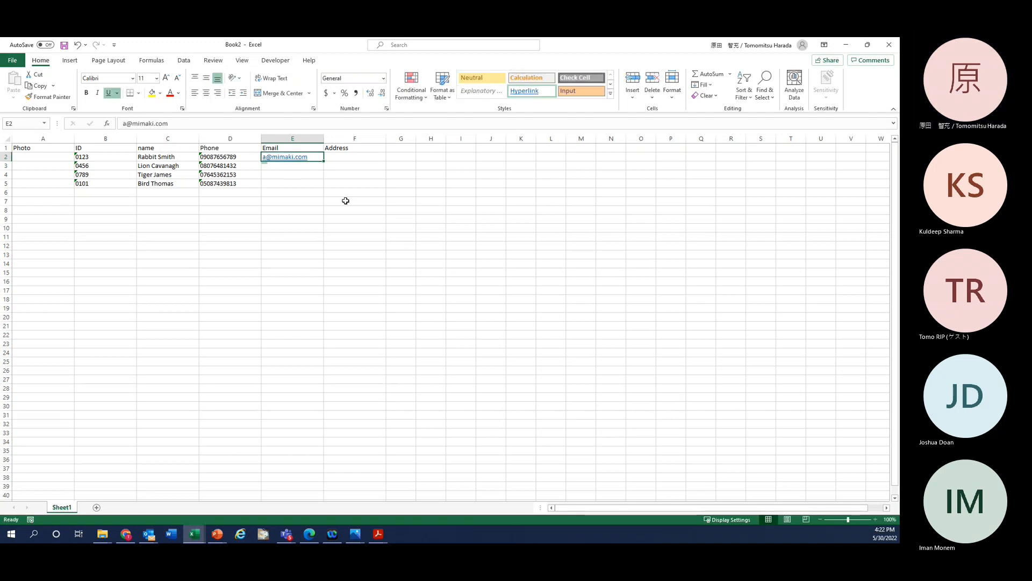
pyautogui.press('Down')
pyautogui.hotkey('ctrl', 'v')
pyautogui.press('Down')
pyautogui.hotkey('ctrl', 'v')
pyautogui.press('Down')
pyautogui.hotkey('ctrl', 'v')
pyautogui.press('Escape')
pyautogui.click(345, 201)
# Step: Change the first letter of the addresses in E3 and E4 to b and c
pyautogui.click(345, 164)
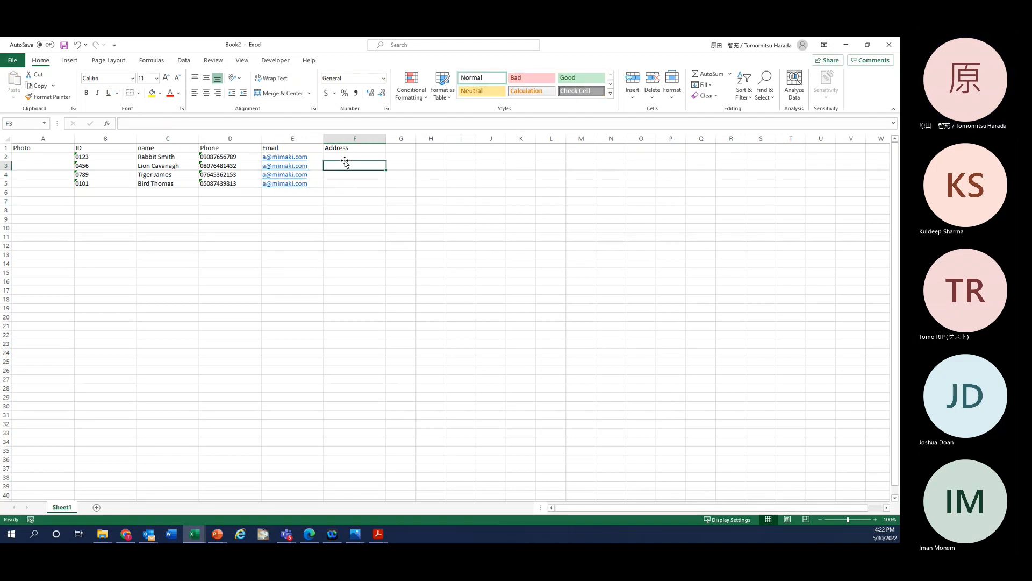
pyautogui.press('Left')
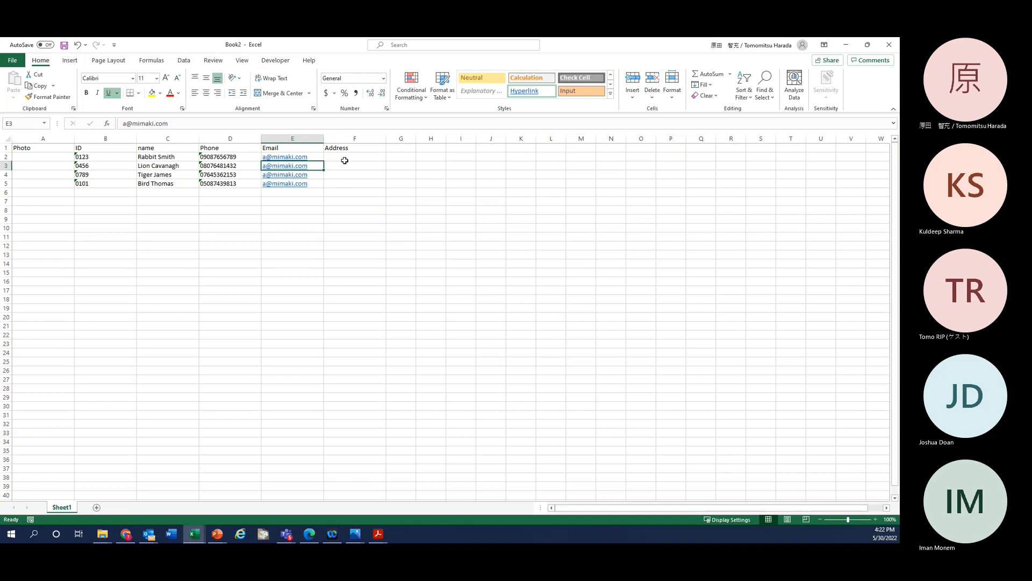
pyautogui.click(126, 123)
pyautogui.press('BackSpace')
pyautogui.write('b')
pyautogui.press('Return')
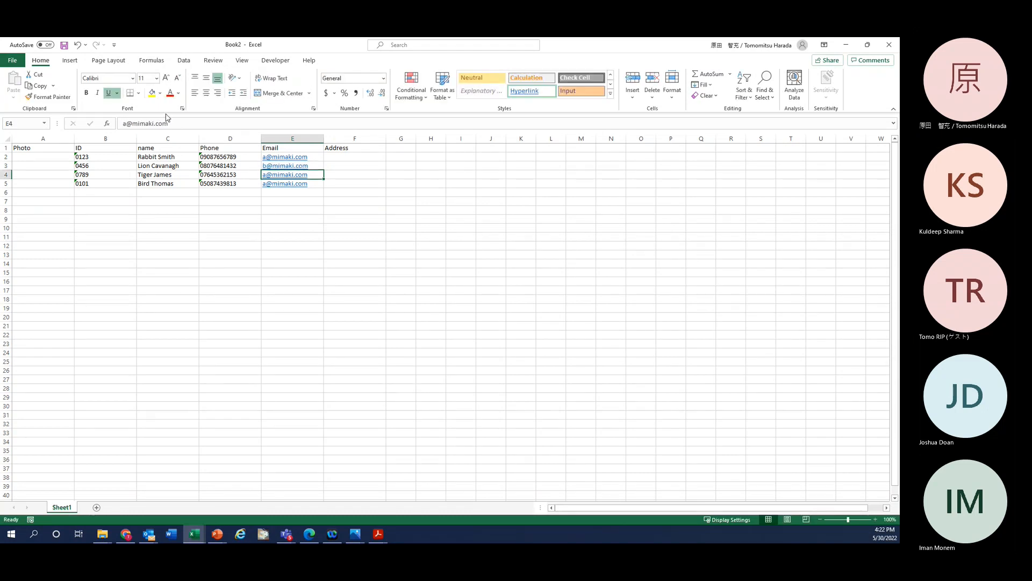
pyautogui.click(123, 123)
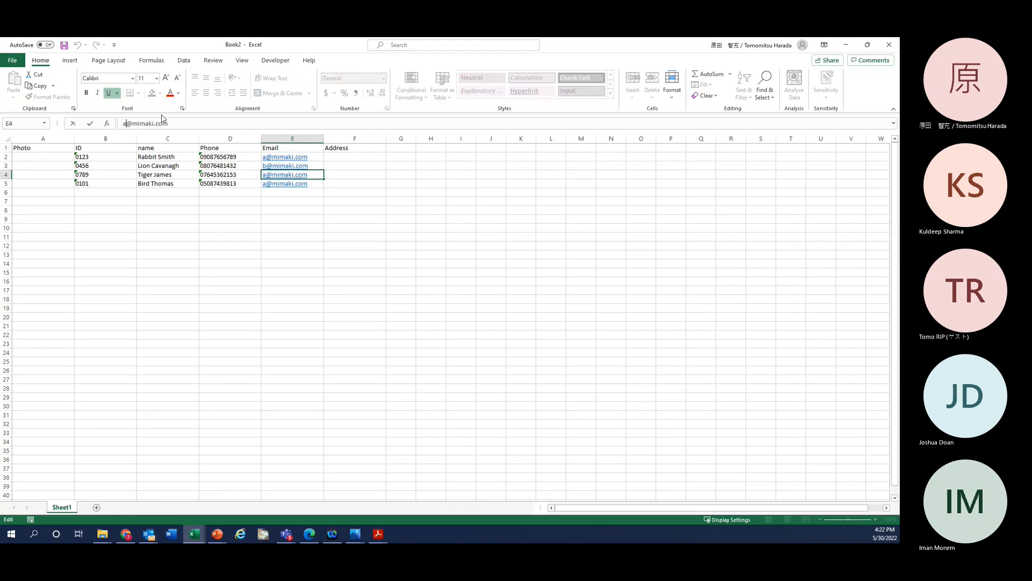
pyautogui.press('BackSpace')
pyautogui.write('c')
pyautogui.press('Return')
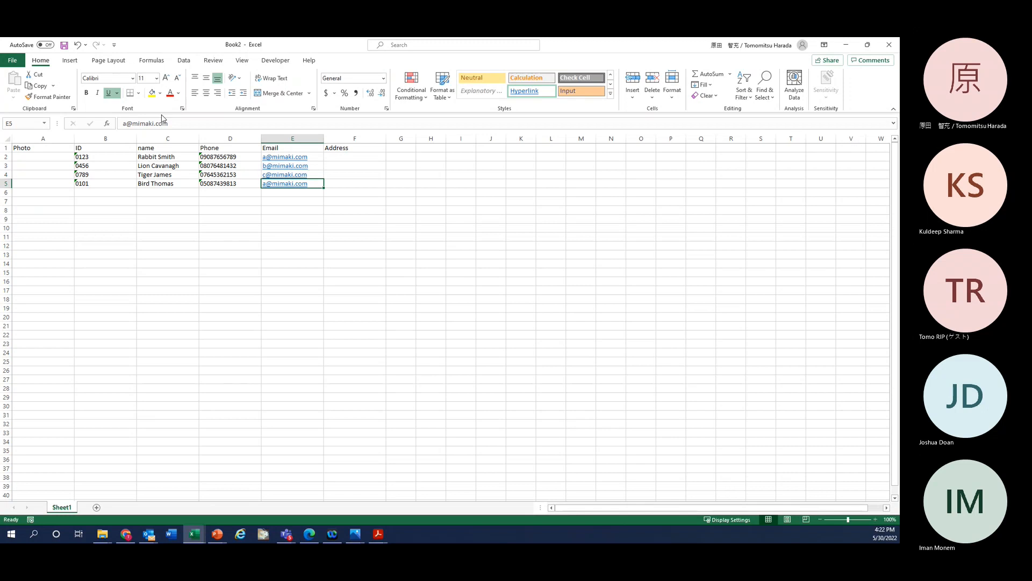
# Step: Change the first letter of the E5 address, correcting it to d
pyautogui.click(126, 123)
pyautogui.press('BackSpace')
pyautogui.write('c')
pyautogui.press('Return')
pyautogui.press('Up')
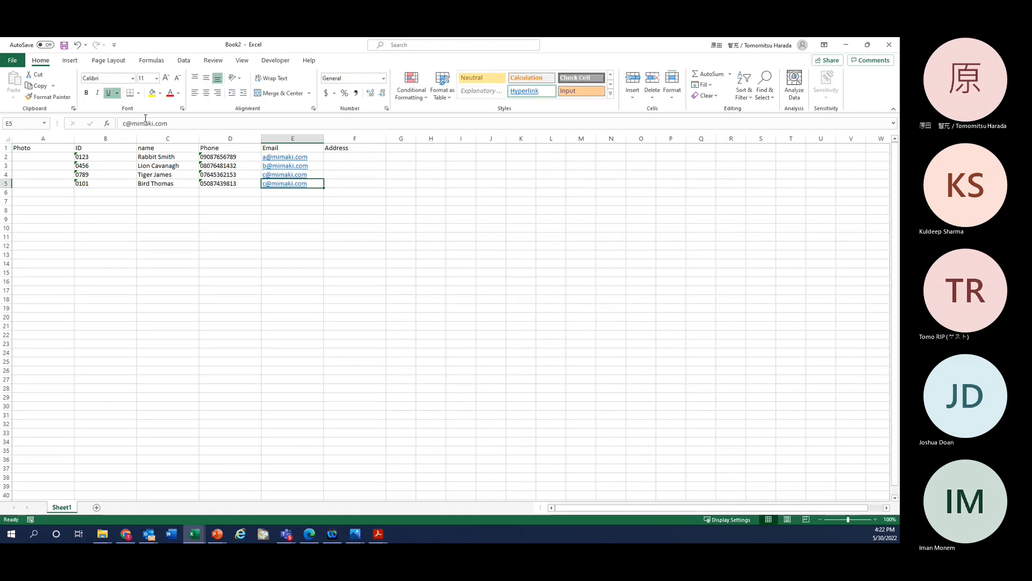
pyautogui.click(135, 122)
pyautogui.press('BackSpace')
pyautogui.write('d')
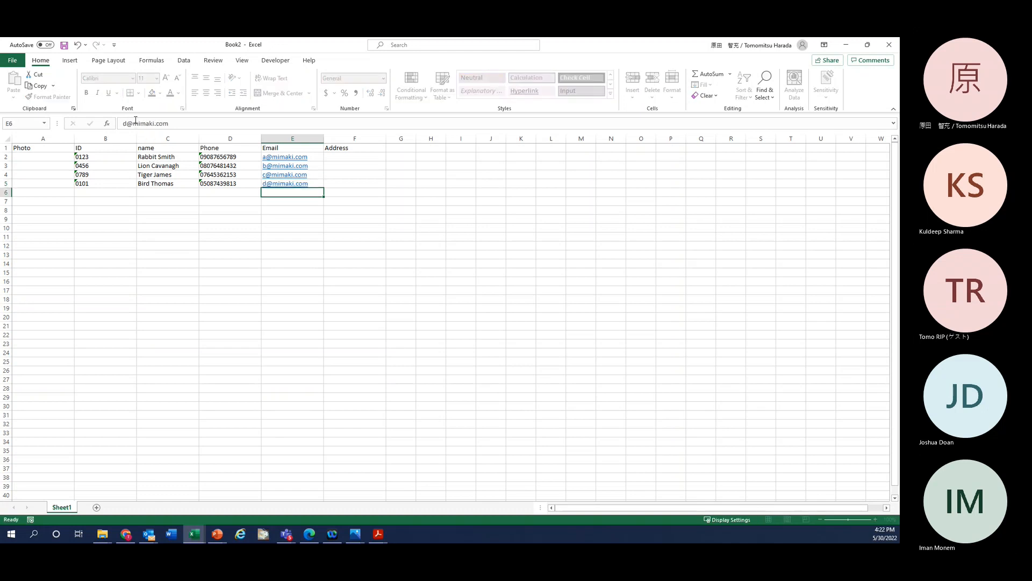
pyautogui.press('Return')
pyautogui.press('Right')
pyautogui.press('Up')
pyautogui.press('Up')
pyautogui.press('Up')
pyautogui.press('Up')
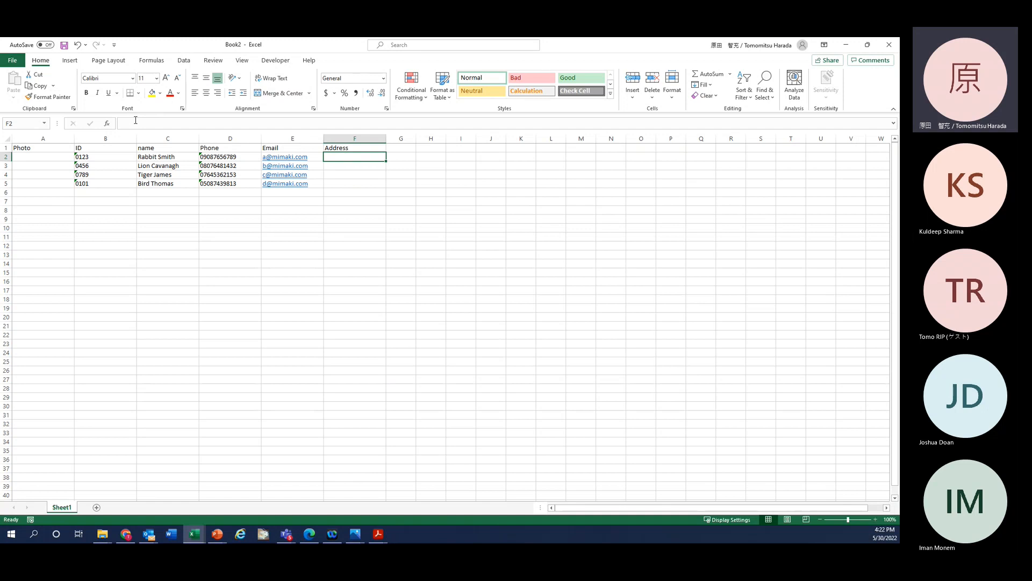
# Step: Type a sample street address for each of the four animals into F2 through F5
pyautogui.write('1-1')
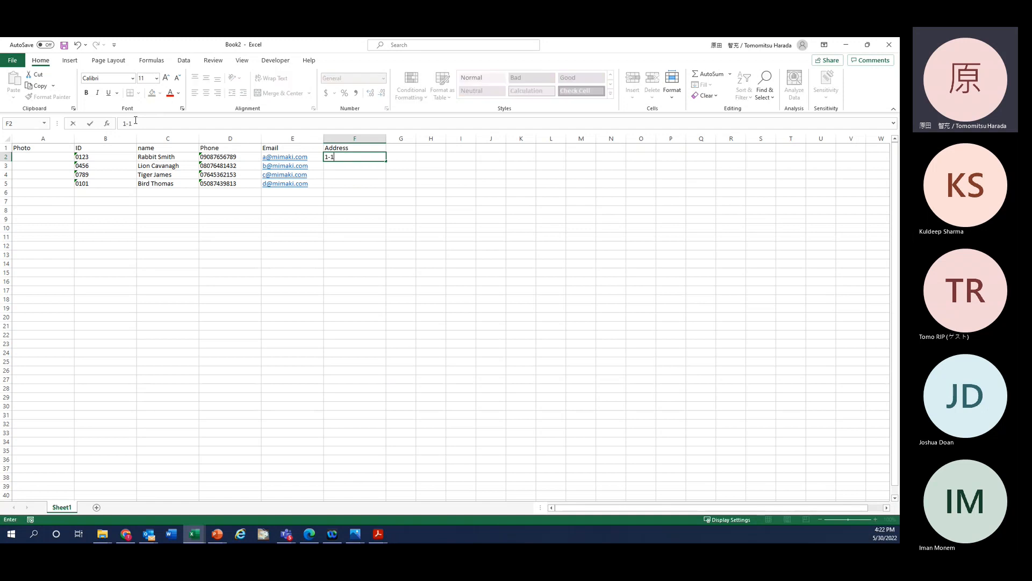
pyautogui.write(' Bin Street')
pyautogui.press('Return')
pyautogui.write('2-2 Ton Stree')
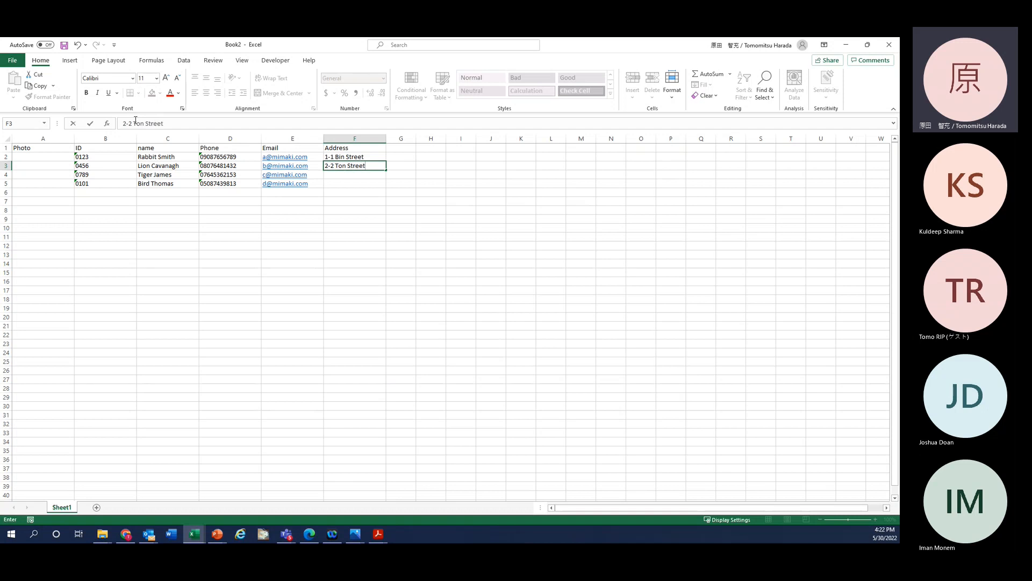
pyautogui.press('Return')
pyautogui.write('3-')
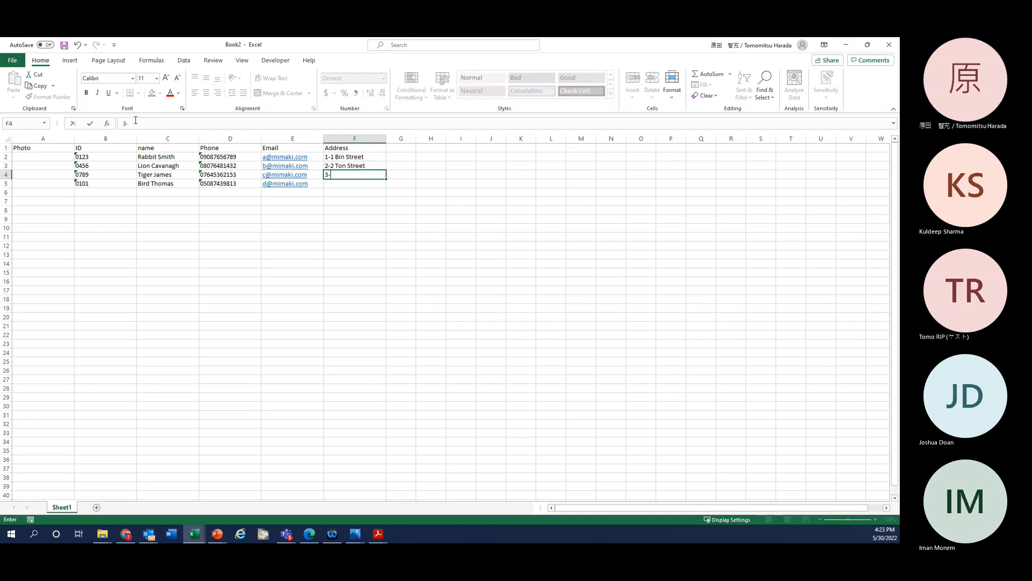
pyautogui.write('3 Nin Street')
pyautogui.press('Return')
pyautogui.write('4-4')
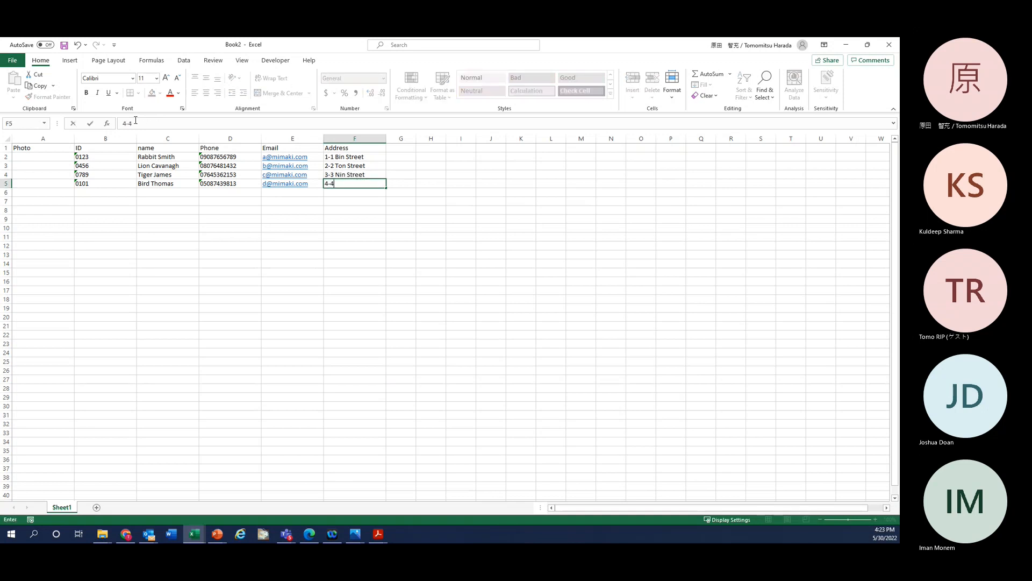
pyautogui.write(' Don Street')
pyautogui.press('Return')
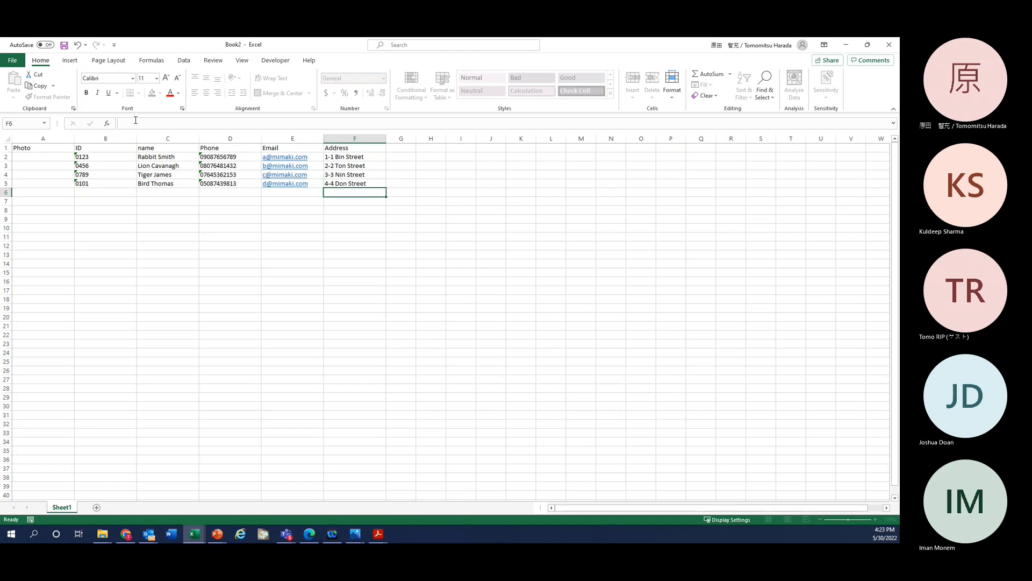
pyautogui.click(47, 157)
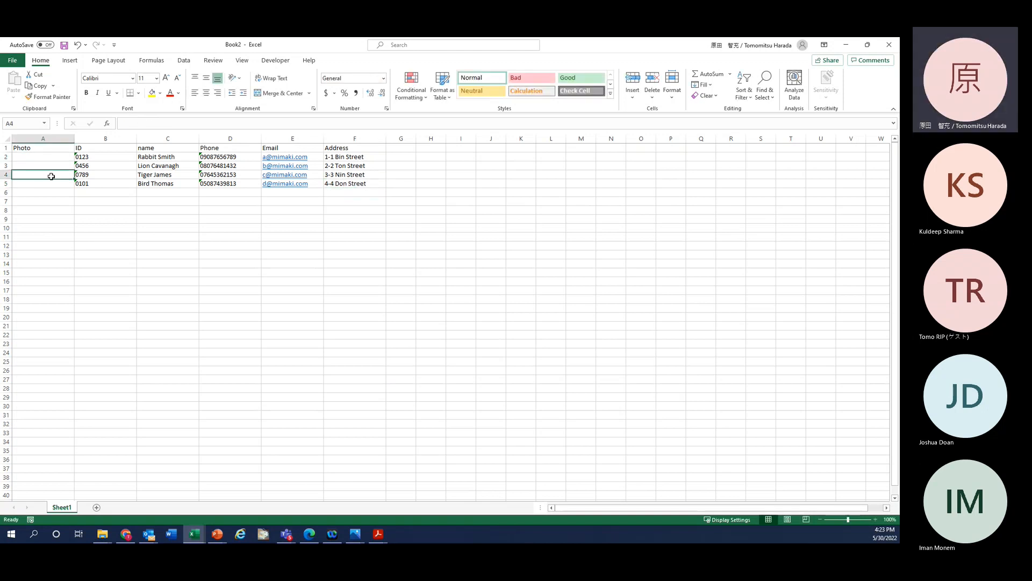
# Step: Type c:\Card Photo\Rabit.jpg into A2 and drag column A wider to fit it
pyautogui.click(46, 167)
pyautogui.click(43, 155)
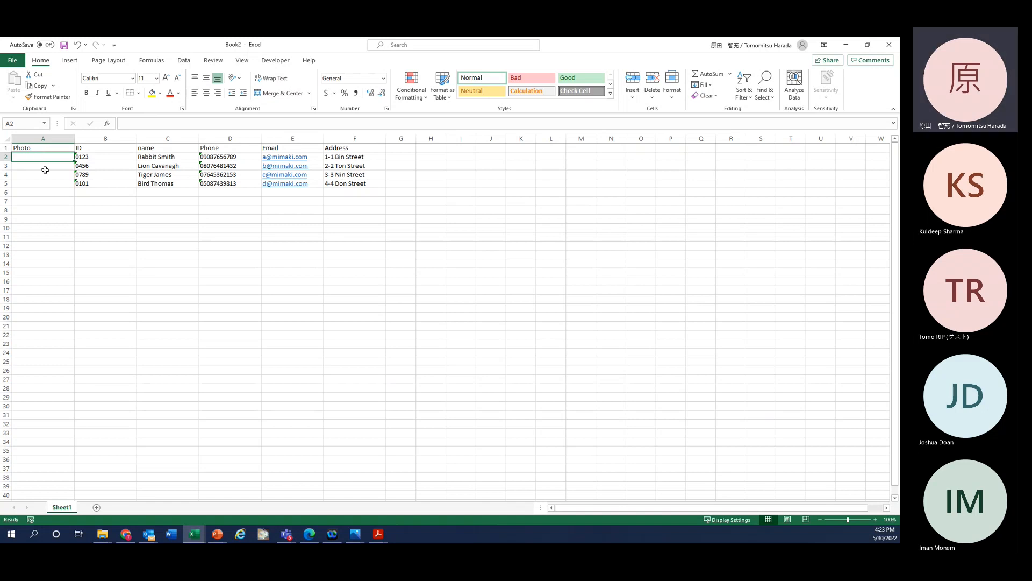
pyautogui.write('c')
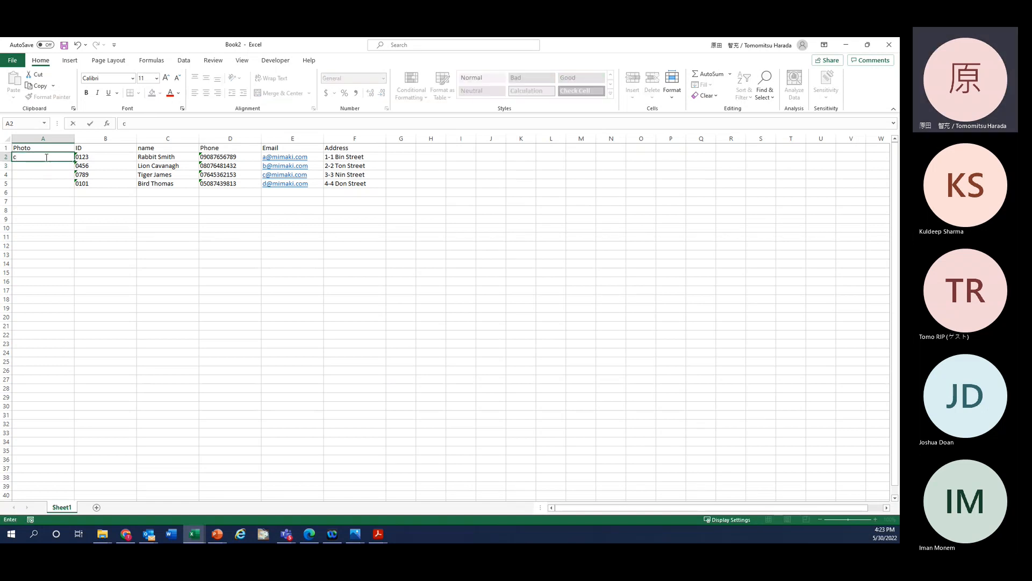
pyautogui.write(':\\Card P')
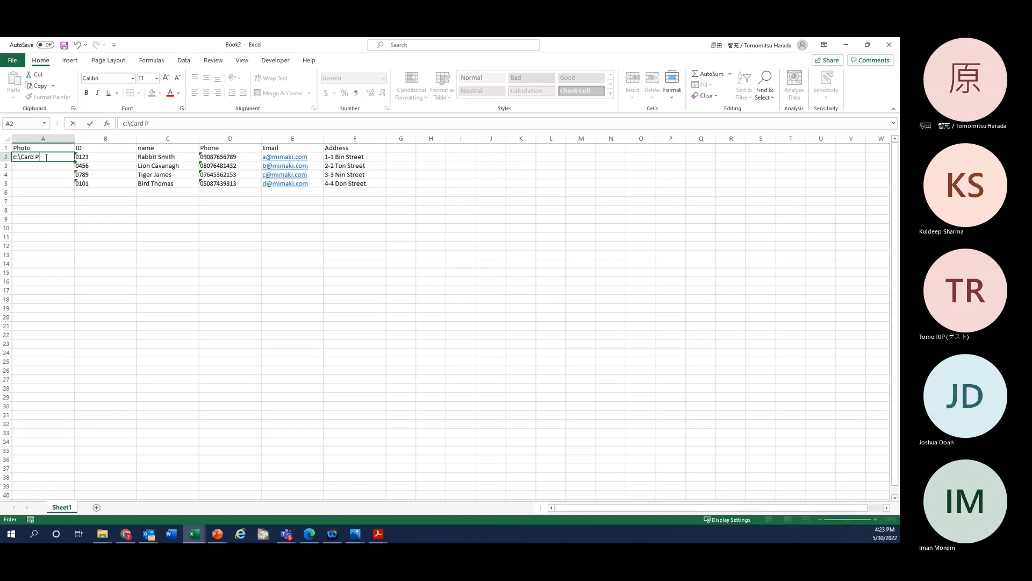
pyautogui.write('hoto\\')
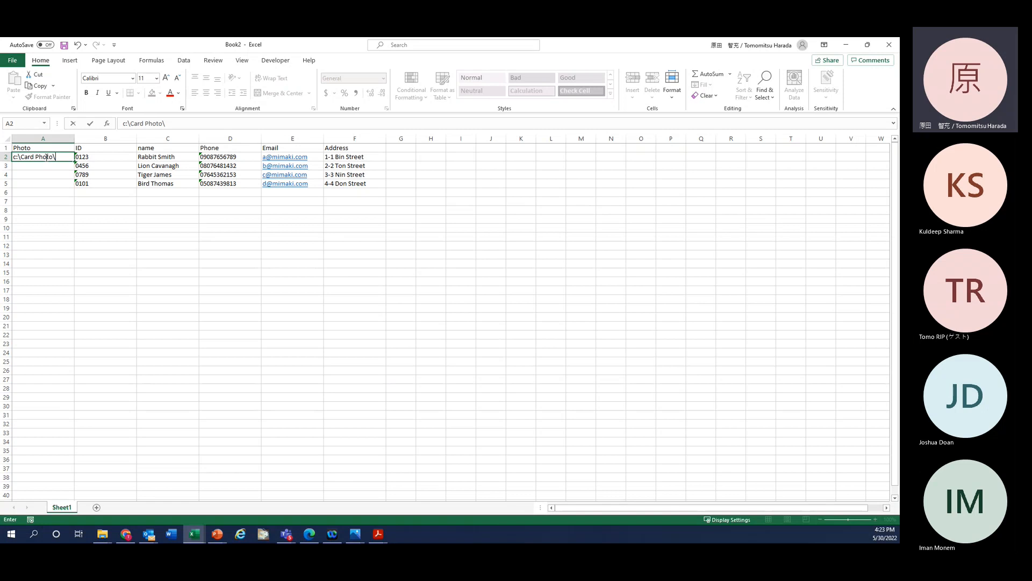
pyautogui.write('Rabit')
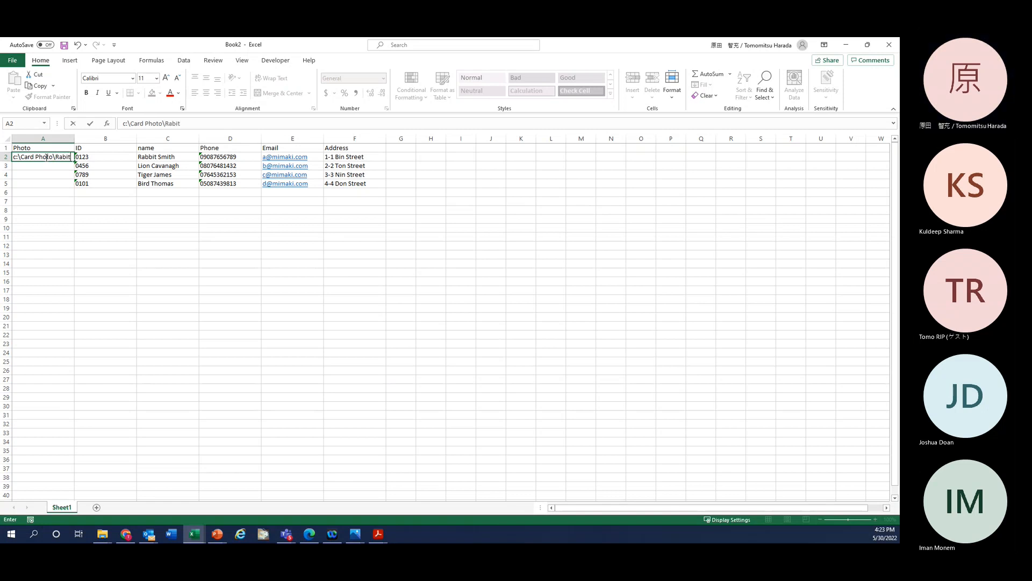
pyautogui.write('.jpg')
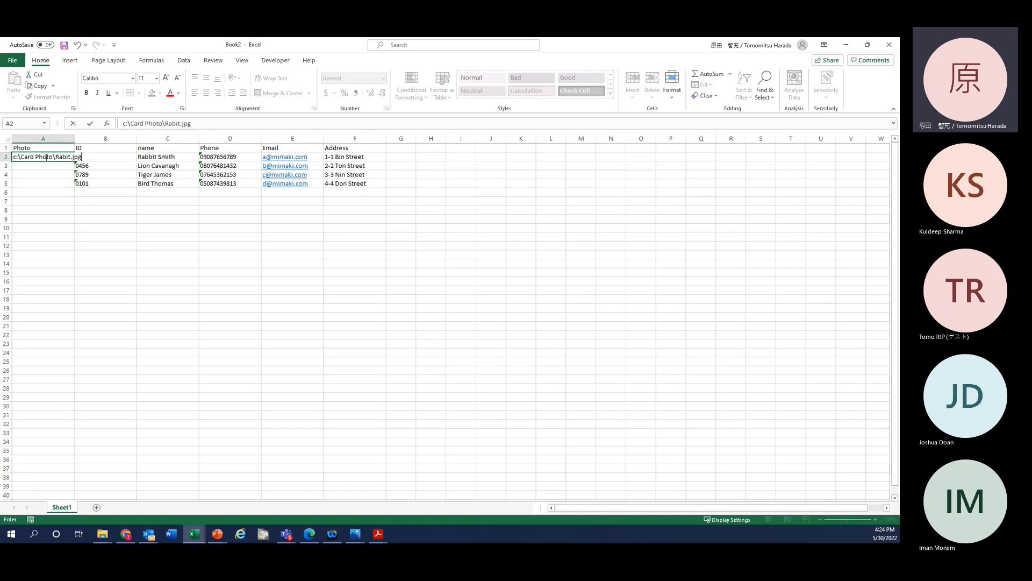
pyautogui.press('Return')
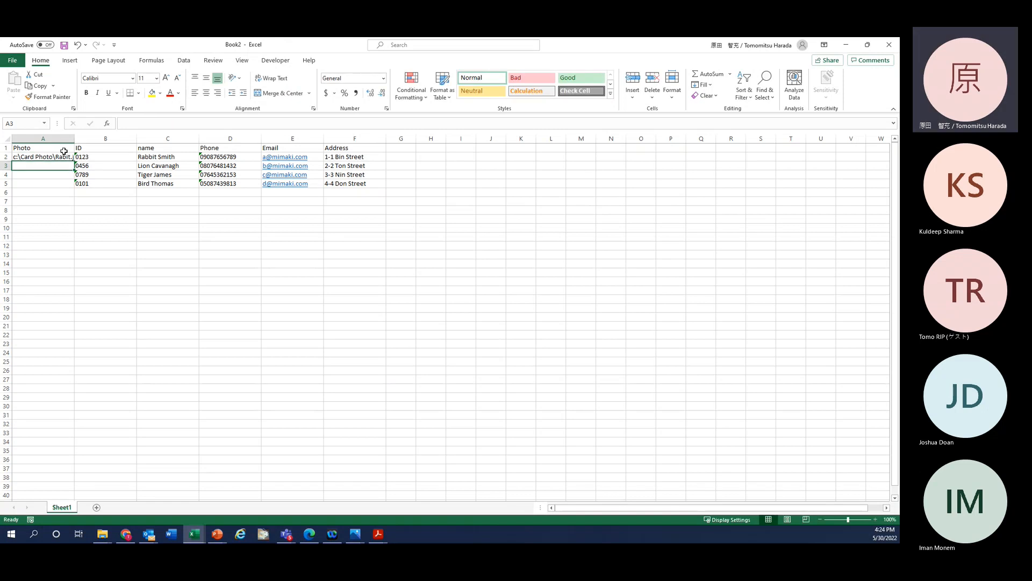
pyautogui.moveTo(75, 138); pyautogui.dragTo(110, 139)
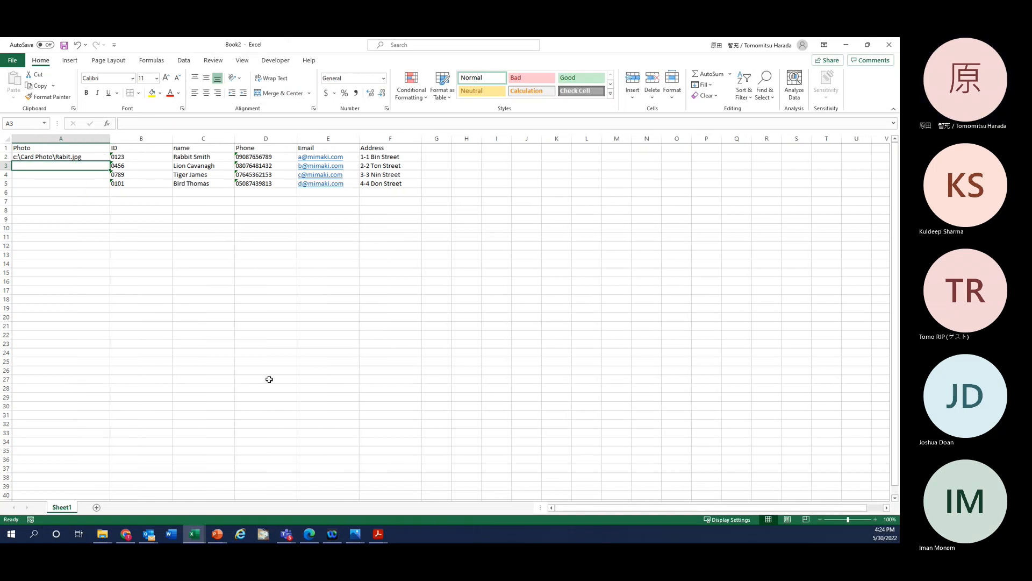
pyautogui.click(378, 533)
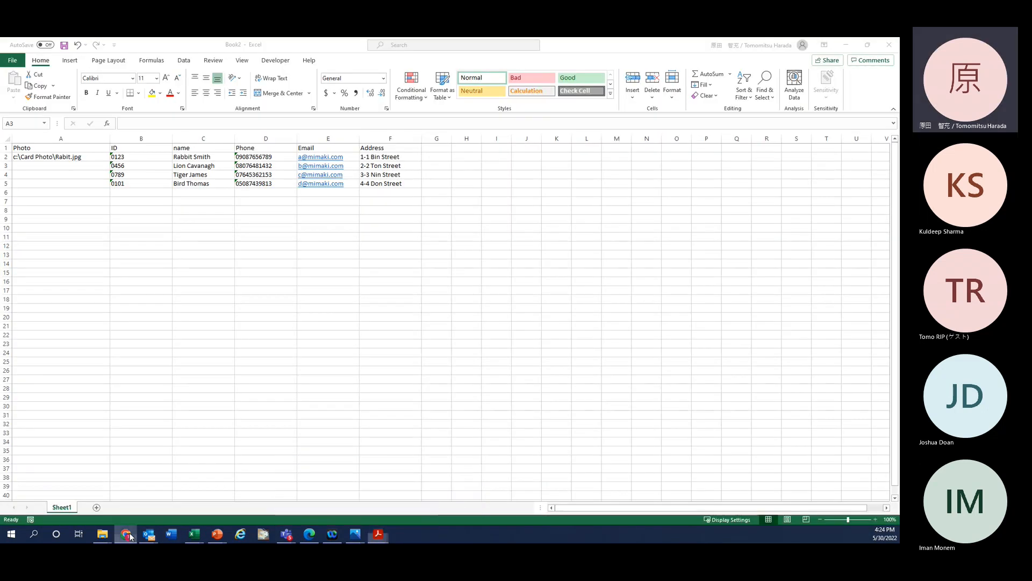
pyautogui.click(131, 536)
pyautogui.moveTo(0, 115); pyautogui.dragTo(504, 124)
pyautogui.doubleClick(550, 117)
pyautogui.scroll(-20, 194, 358)
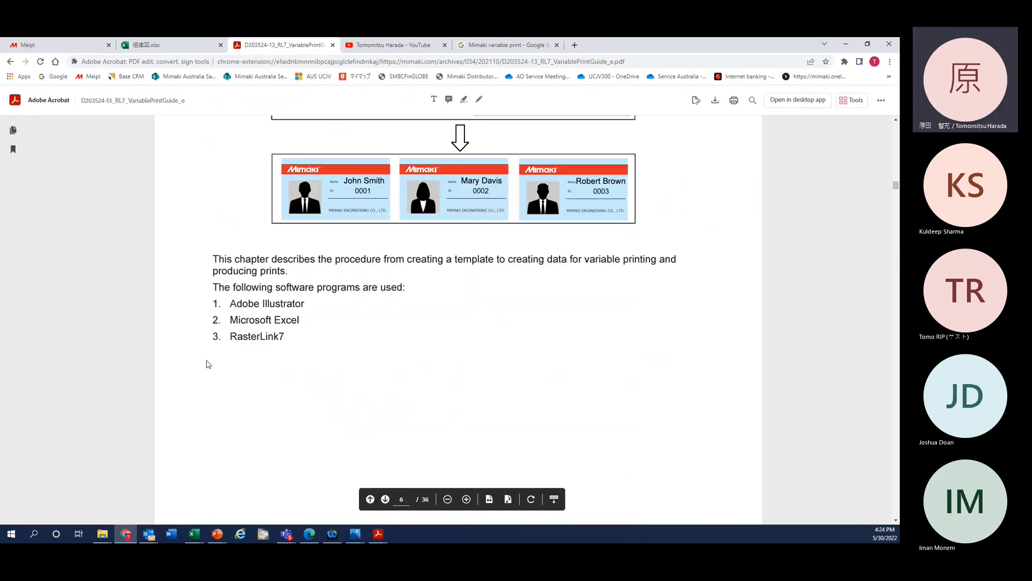
pyautogui.scroll(-10, 207, 363)
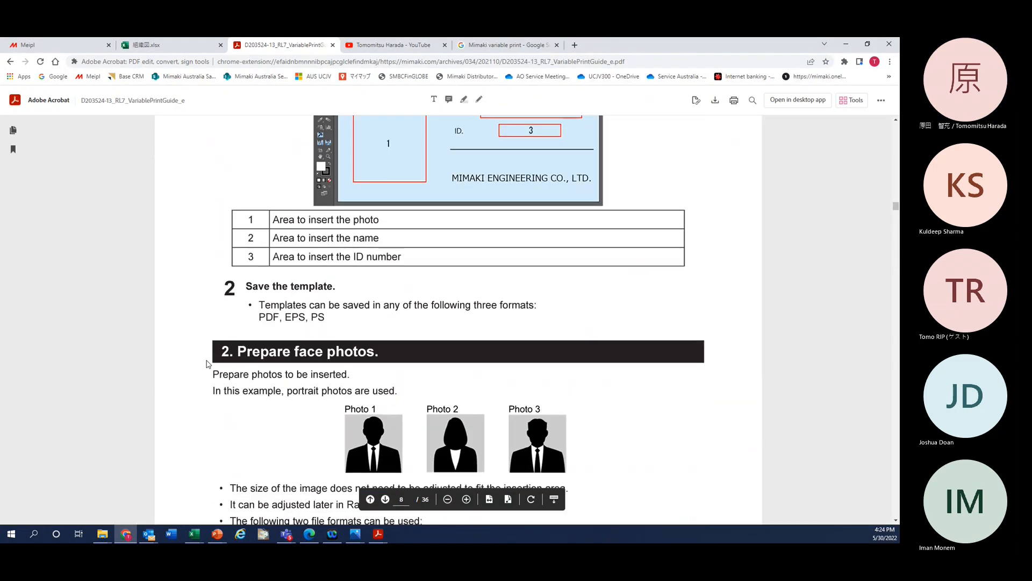
pyautogui.scroll(3, 206, 363)
pyautogui.scroll(-2, 198, 316)
pyautogui.scroll(-7, 199, 316)
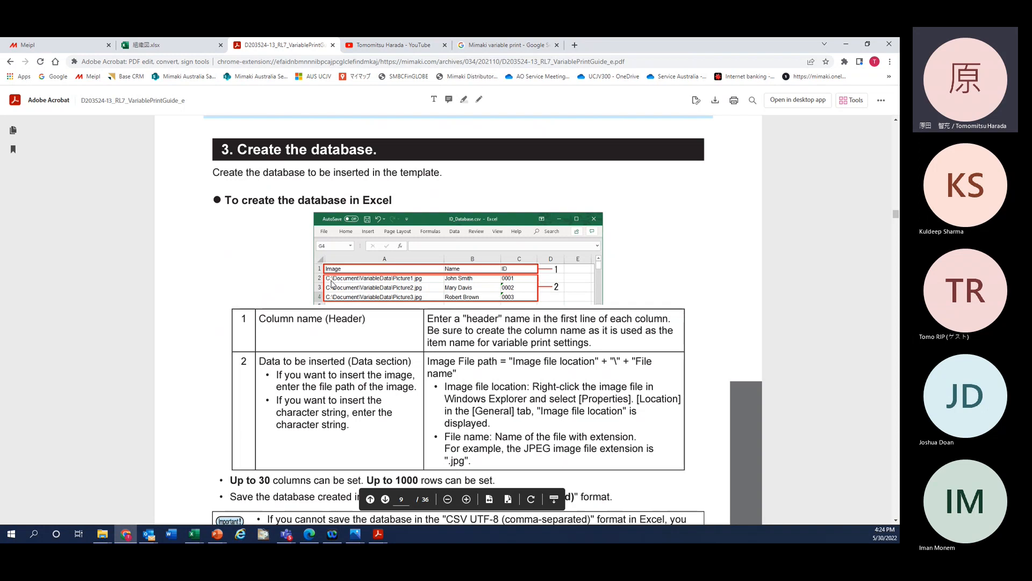
pyautogui.click(847, 45)
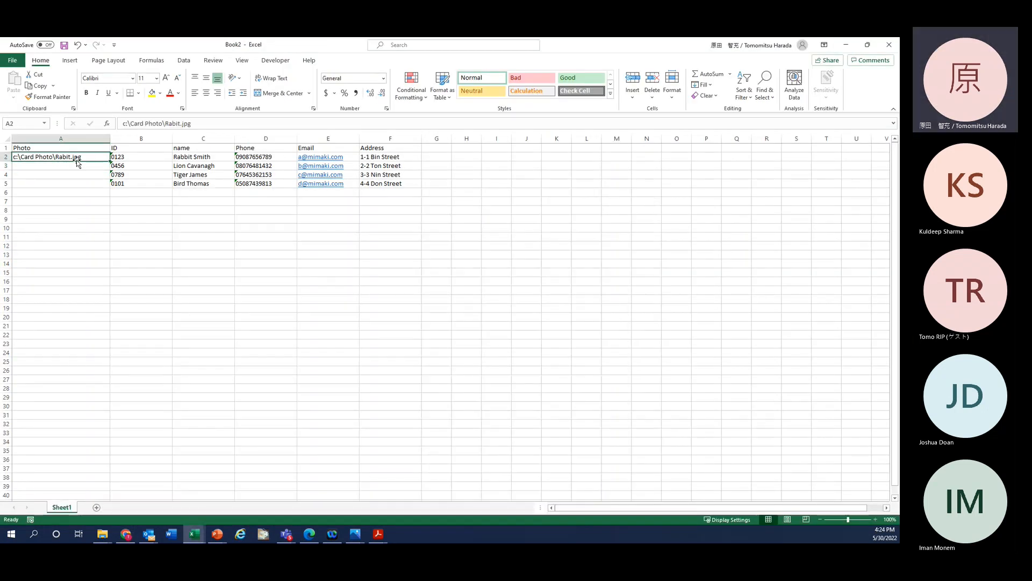
# Step: Copy the Rabit.jpg photo path from A2 into cells A3 through A5
pyautogui.hotkey('ctrl', 'c')
pyautogui.press('Down')
pyautogui.hotkey('ctrl', 'v')
pyautogui.press('Down')
pyautogui.hotkey('ctrl', 'v')
pyautogui.press('Down')
pyautogui.hotkey('ctrl', 'v')
pyautogui.press('Escape')
# Step: Change the A3 photo path from Rabit.jpg to Lion.jpg
pyautogui.click(91, 161)
pyautogui.doubleClick(92, 166)
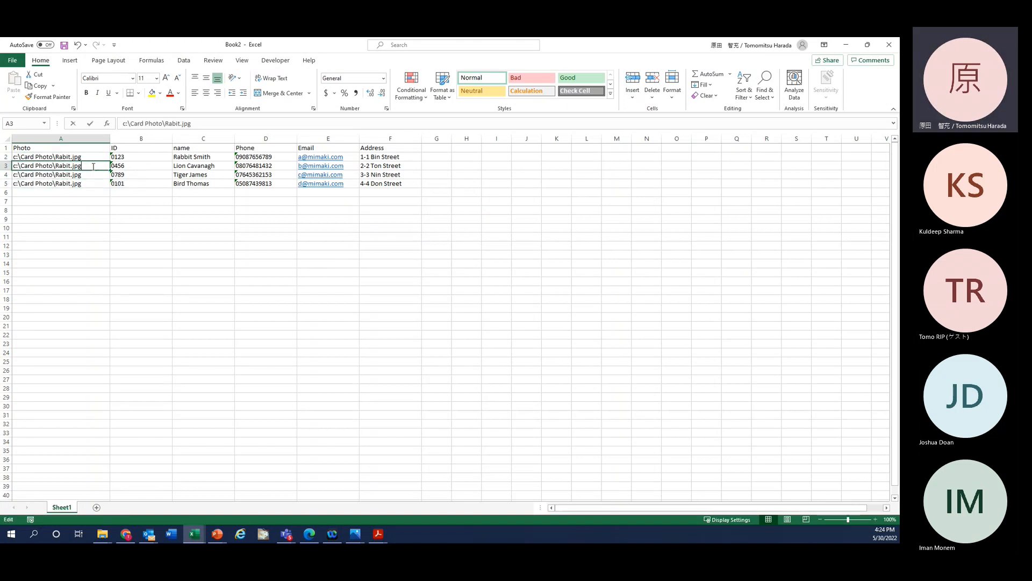
pyautogui.press('Left')
pyautogui.press('Left')
pyautogui.press('Left')
pyautogui.press('Left')
pyautogui.press('BackSpace')
pyautogui.press('BackSpace')
pyautogui.press('BackSpace')
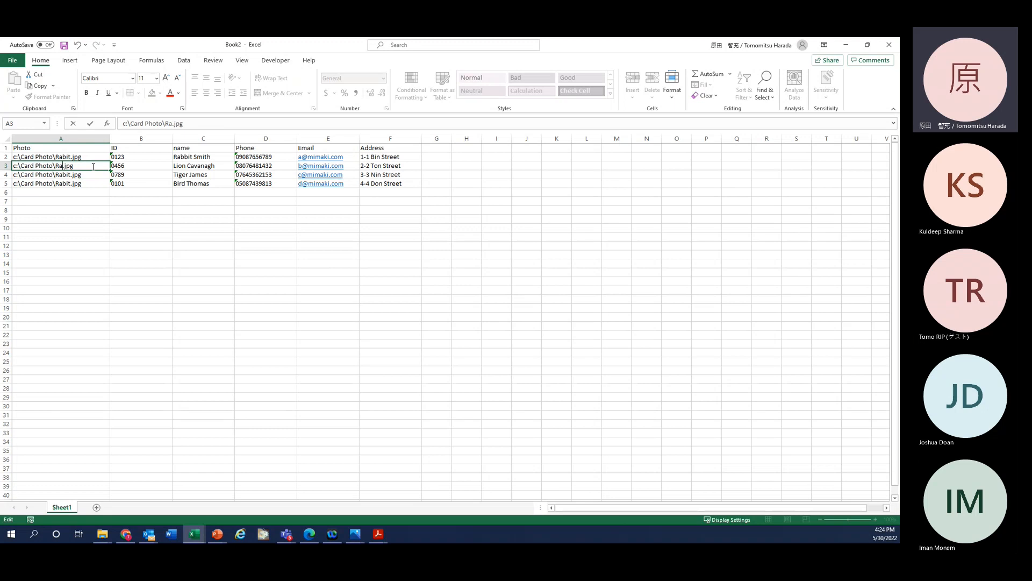
pyautogui.press('BackSpace')
pyautogui.press('BackSpace')
pyautogui.write('Lion')
pyautogui.press('Return')
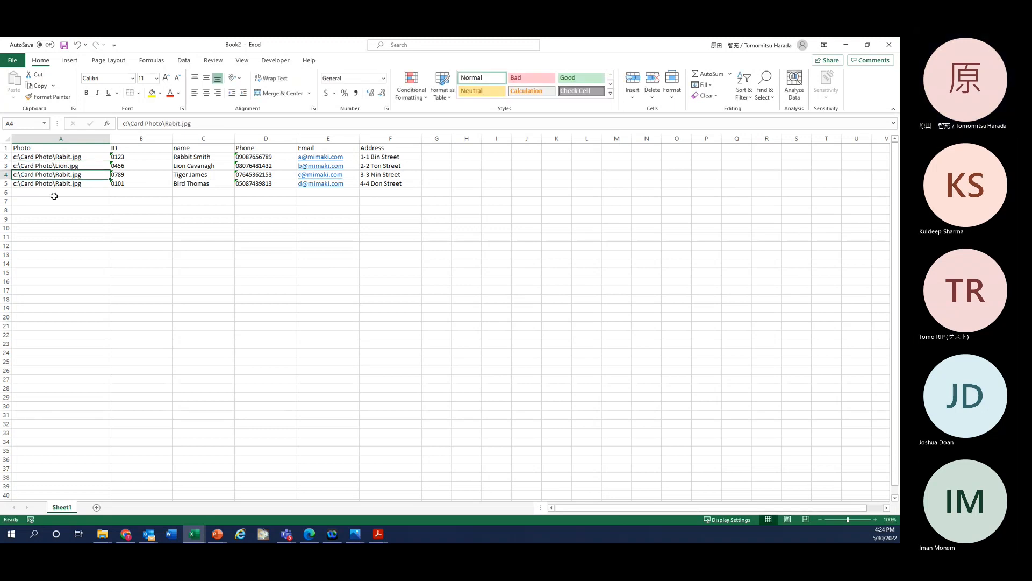
# Step: Change the A4 and A5 paths to Tiger.jpg and Bird.jpg, then return to PowerPoint
pyautogui.doubleClick(91, 175)
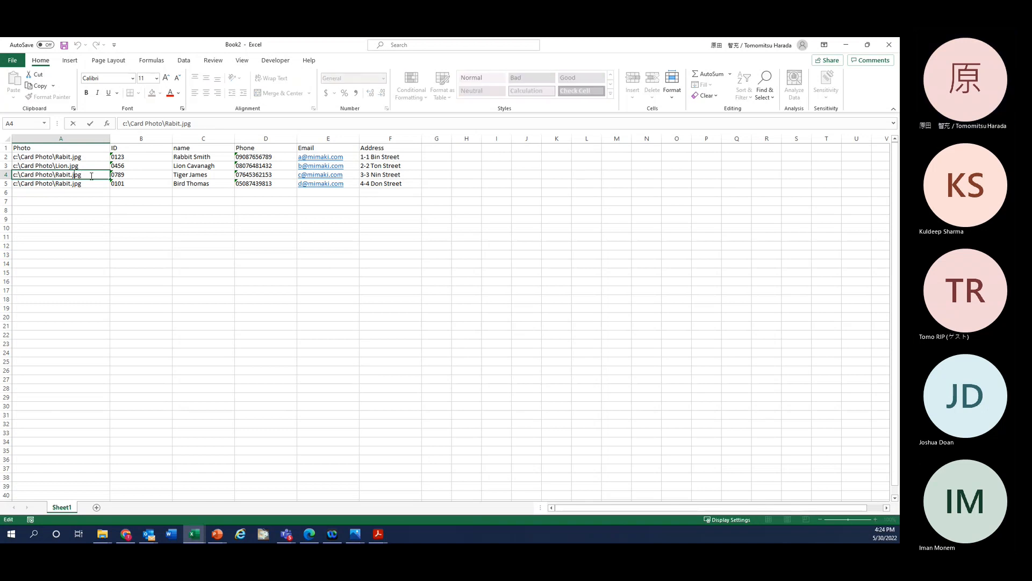
pyautogui.press('BackSpace')
pyautogui.press('BackSpace')
pyautogui.press('BackSpace')
pyautogui.press('BackSpace')
pyautogui.press('BackSpace')
pyautogui.write('Tiger')
pyautogui.press('Return')
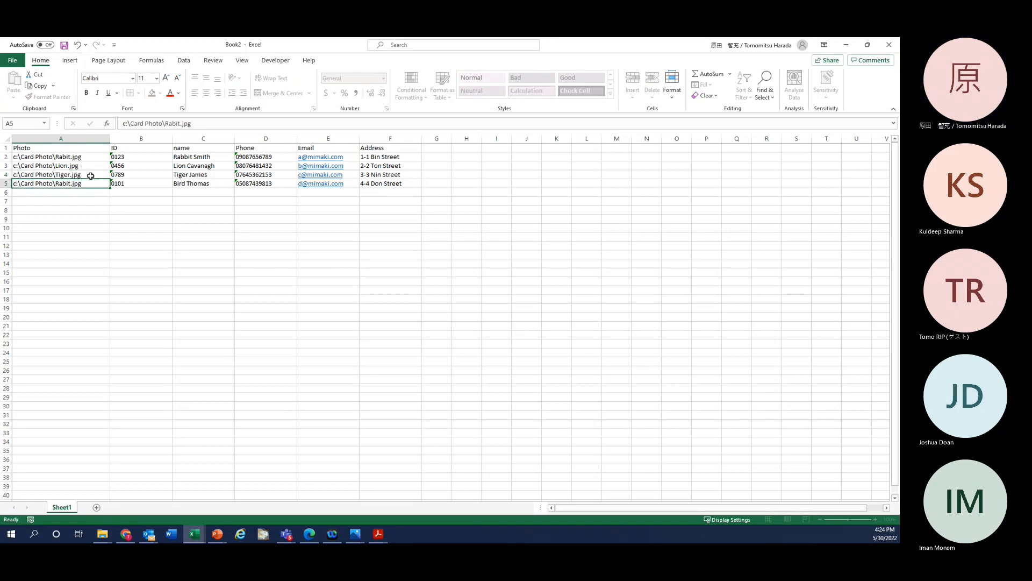
pyautogui.doubleClick(89, 184)
pyautogui.press('BackSpace')
pyautogui.press('BackSpace')
pyautogui.press('BackSpace')
pyautogui.press('BackSpace')
pyautogui.press('BackSpace')
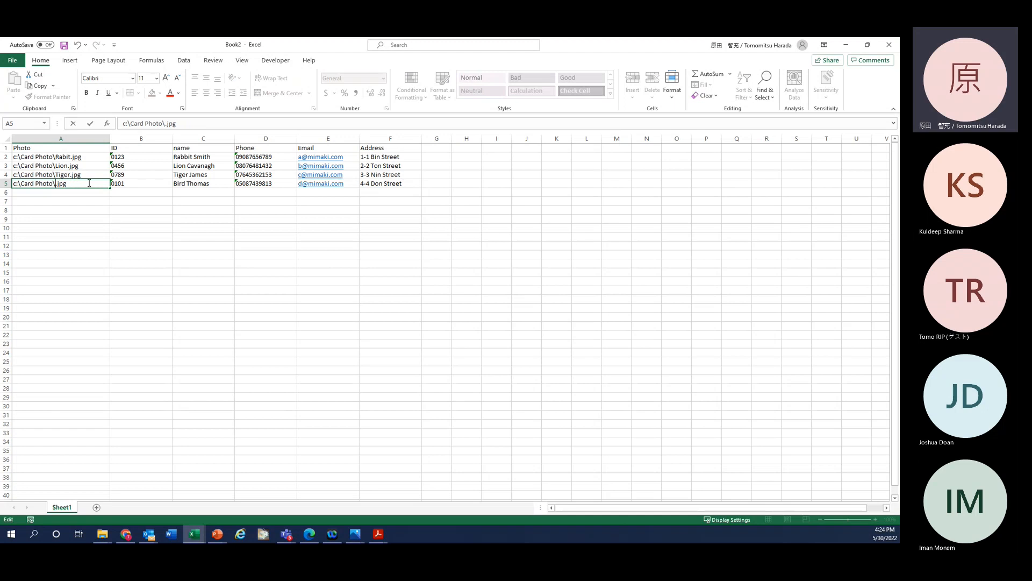
pyautogui.write('Bird')
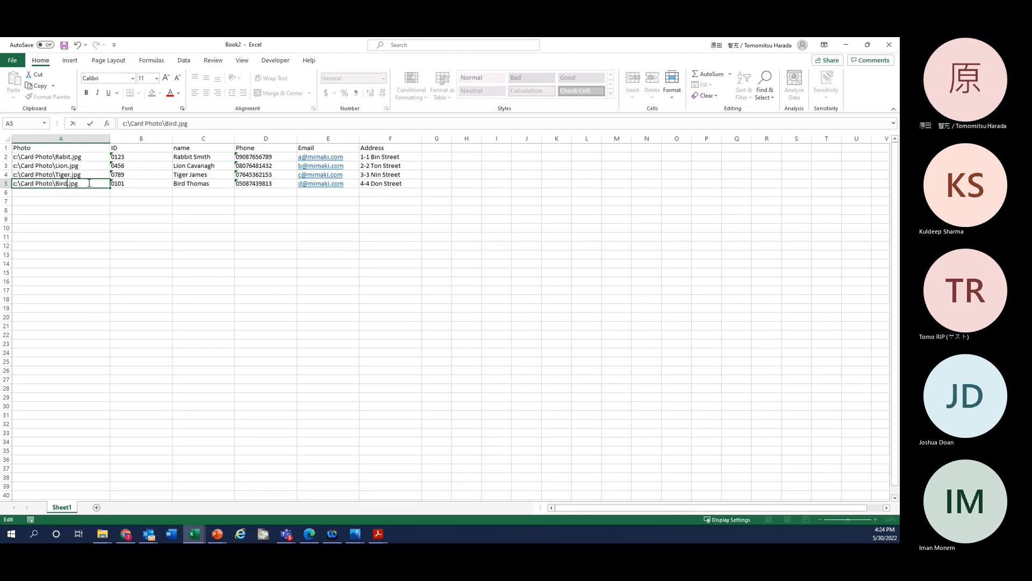
pyautogui.press('Return')
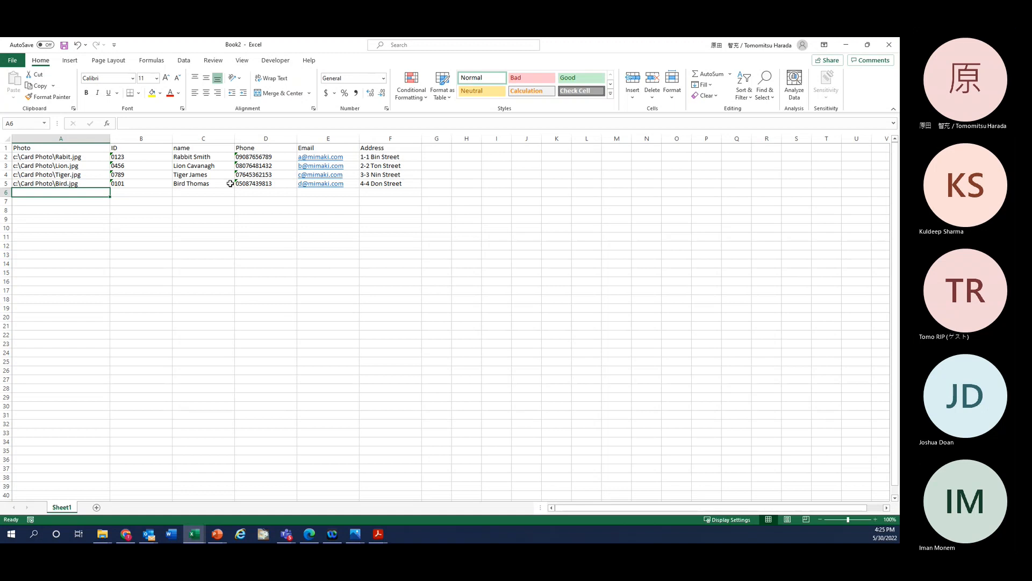
pyautogui.click(226, 229)
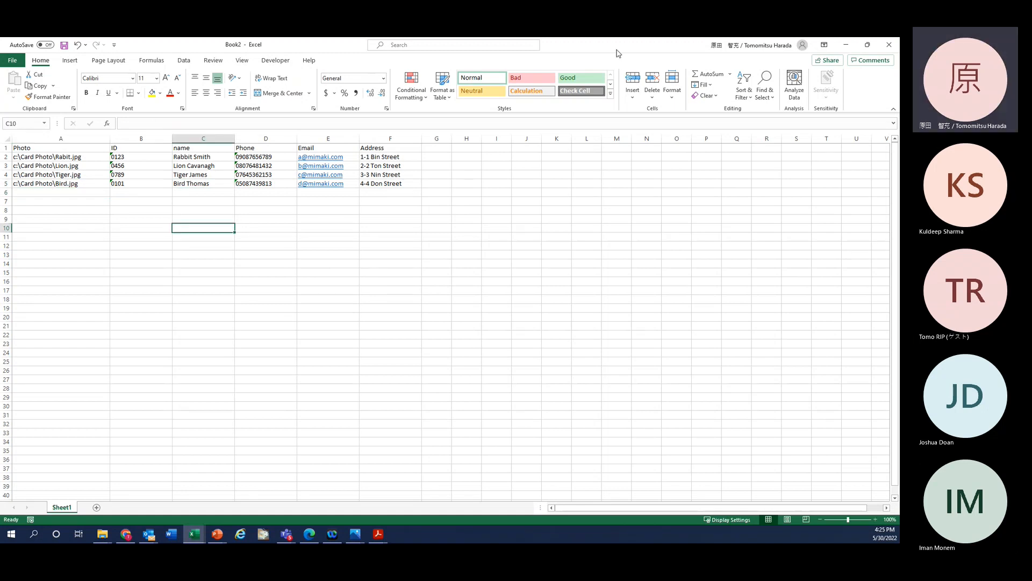
pyautogui.hotkey('alt', 'Tab')
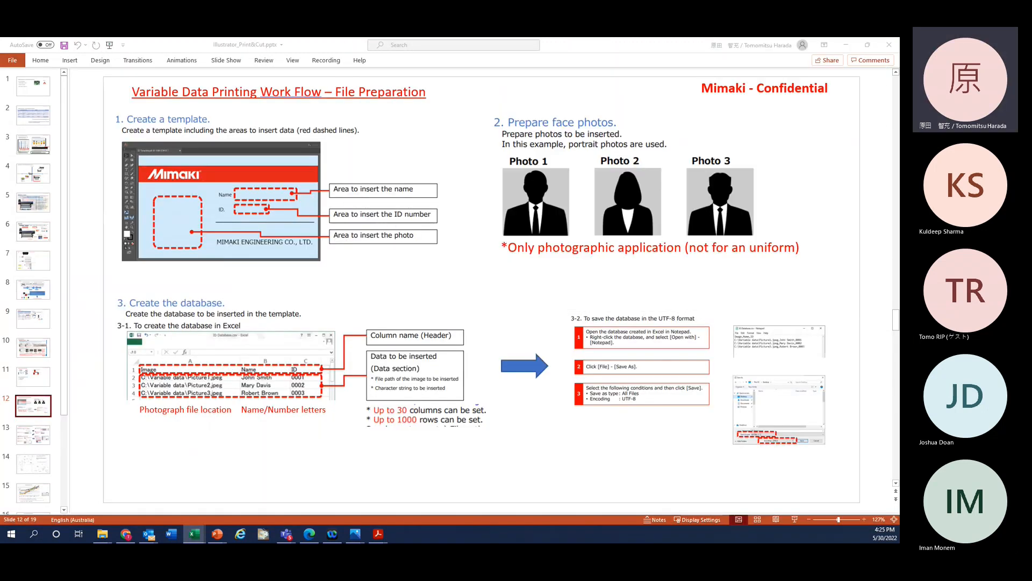
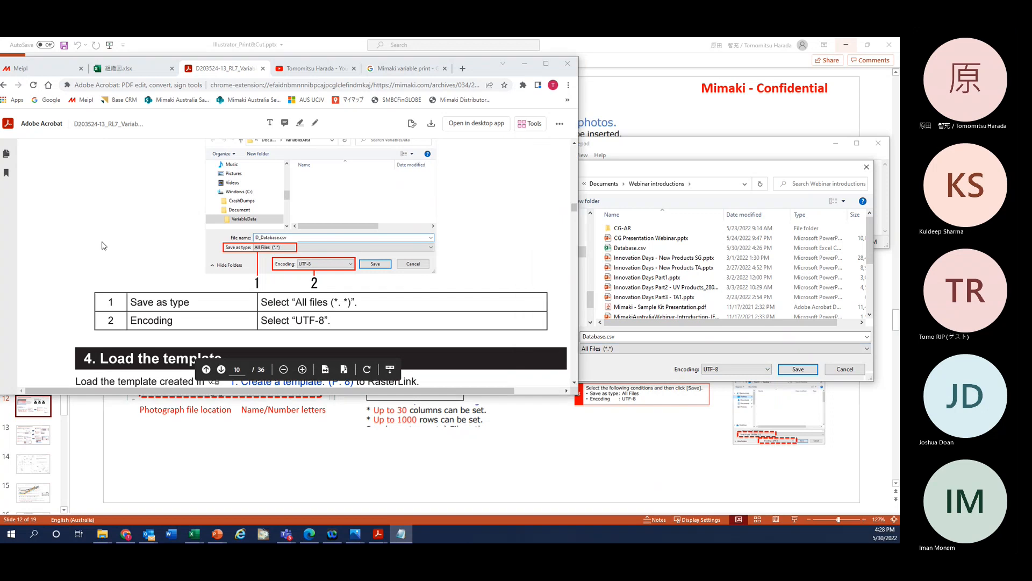
# Step: Try to save over Database.csv, confirm the replacement, and dismiss the file-in-use error
pyautogui.scroll(-3, 111, 247)
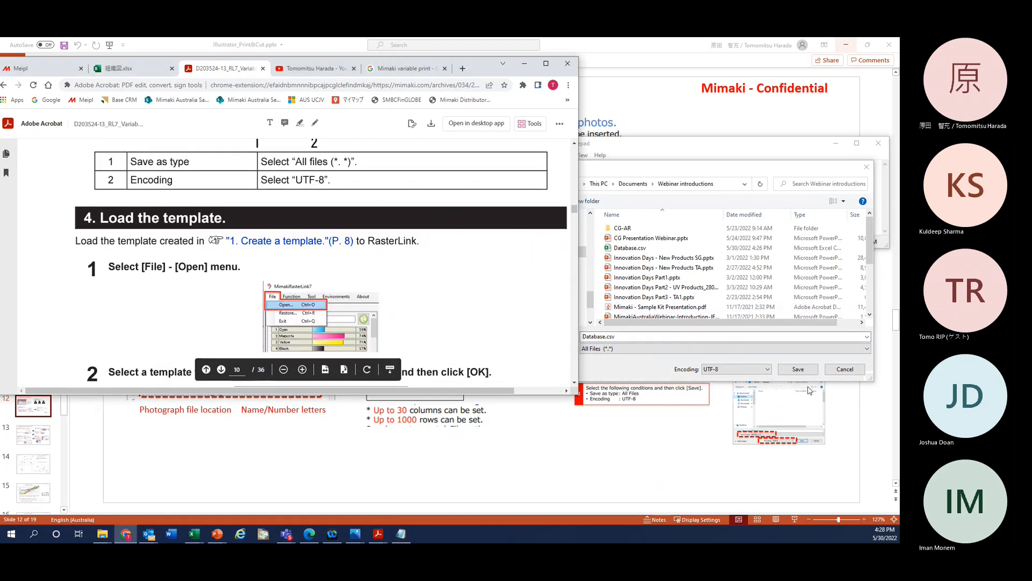
pyautogui.click(801, 371)
pyautogui.click(800, 370)
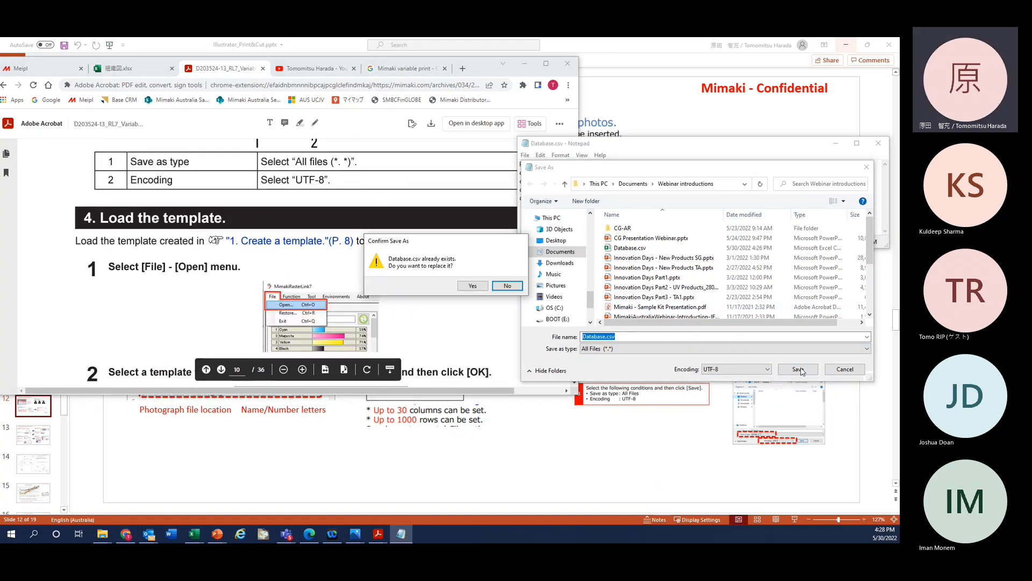
pyautogui.click(473, 286)
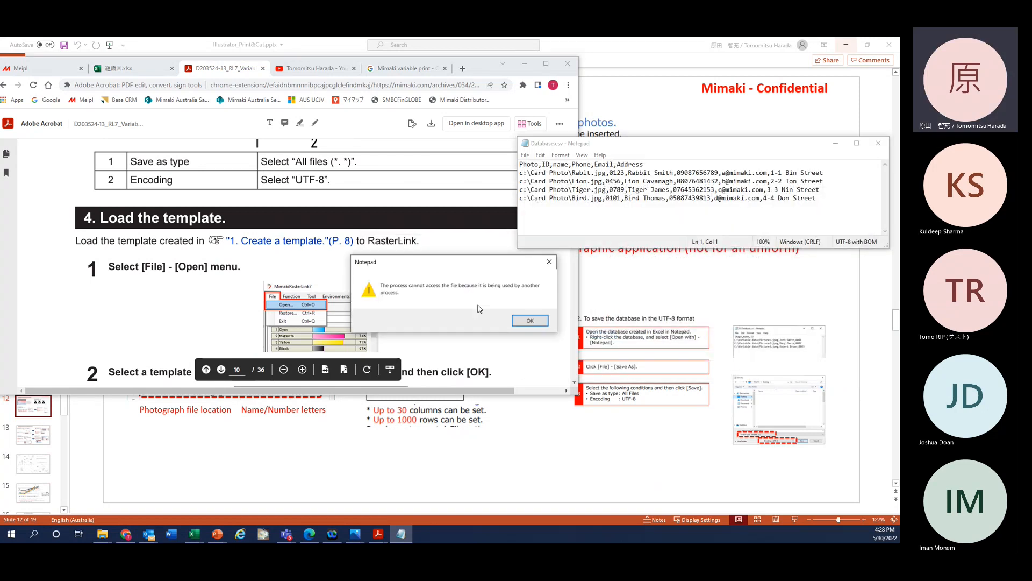
pyautogui.click(533, 323)
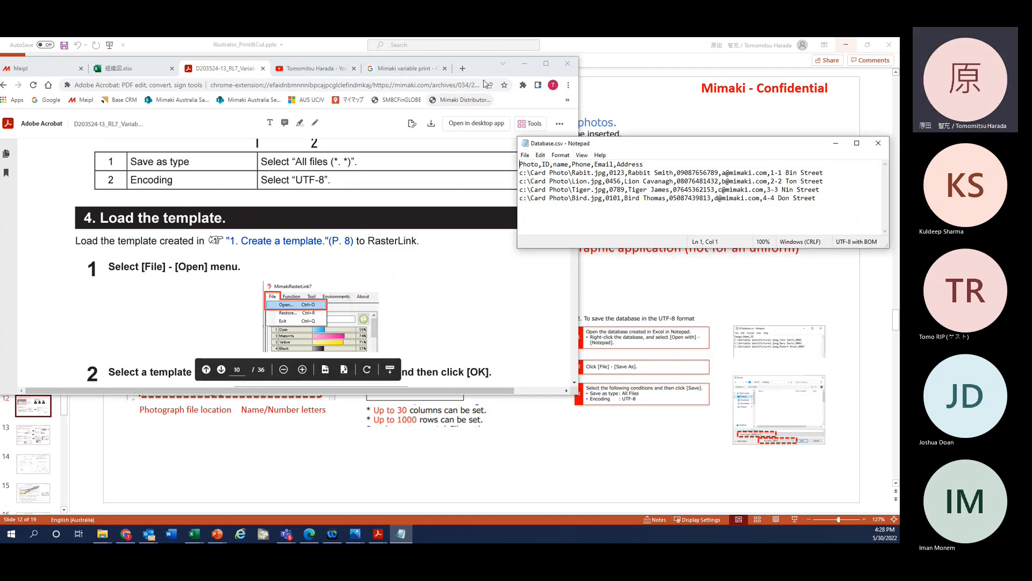
# Step: Dismiss the leftover error, lower the PDF guide window, and drag the T7 (G:) window over it
pyautogui.click(474, 66)
pyautogui.moveTo(482, 69); pyautogui.dragTo(482, 89)
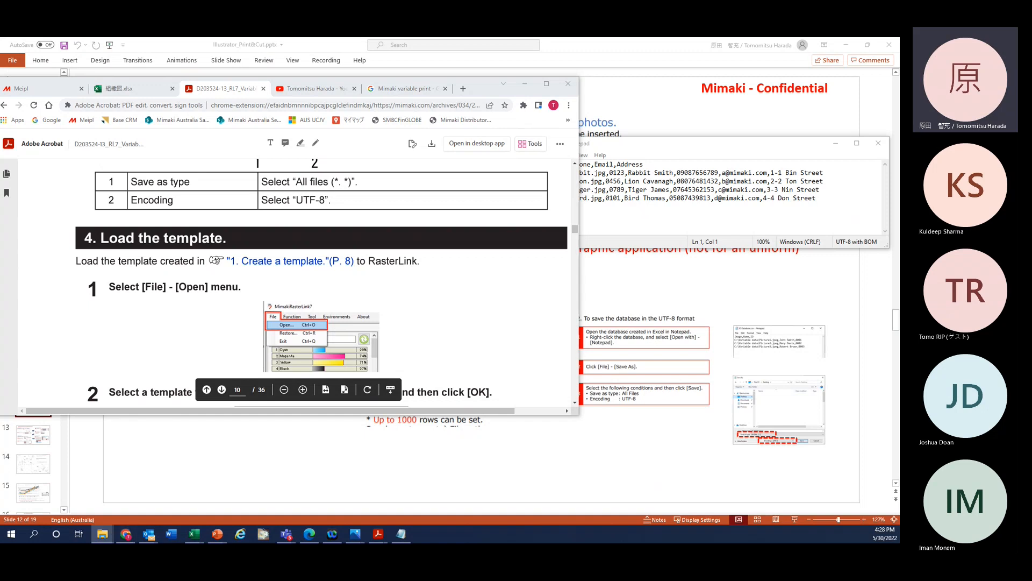
pyautogui.moveTo(0, 263); pyautogui.dragTo(464, 253)
# Step: Minimize Chrome and Excel, reposition the T7 window, and bring up the enlarged Database.csv Notepad window
pyautogui.click(525, 83)
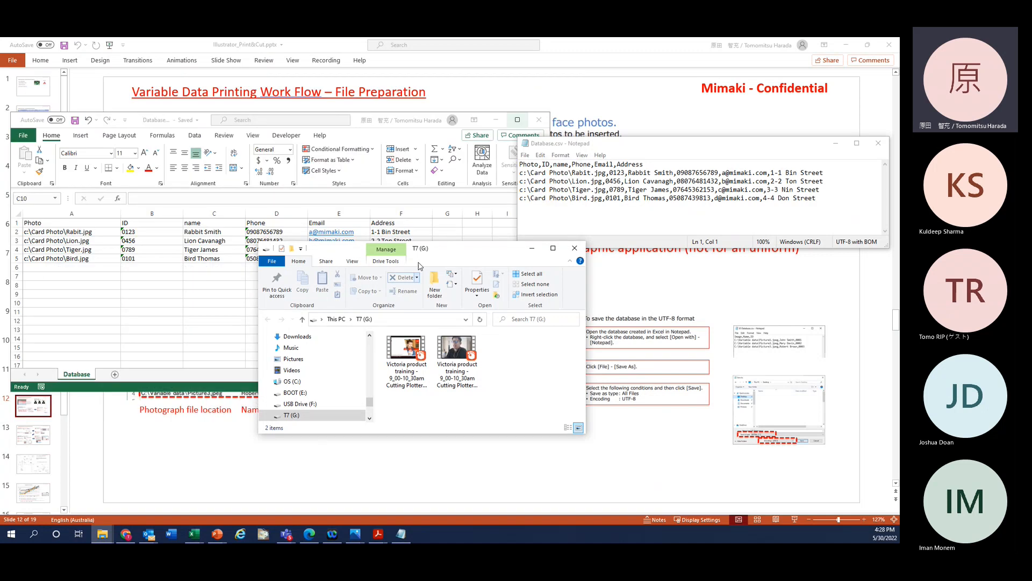
pyautogui.click(496, 120)
pyautogui.moveTo(496, 251); pyautogui.dragTo(481, 230)
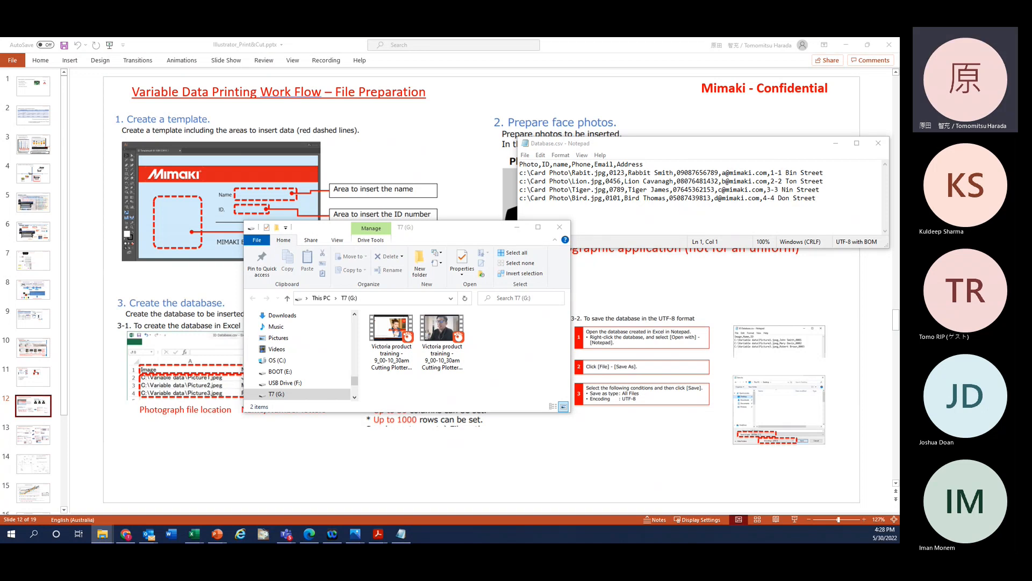
pyautogui.moveTo(0, 194); pyautogui.dragTo(664, 87)
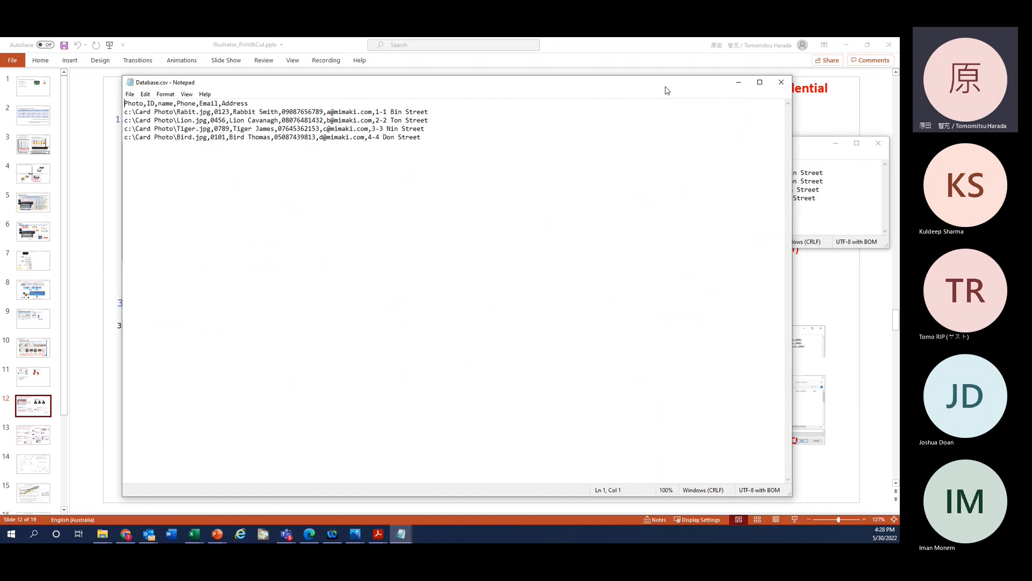
# Step: Save the data as Database_2.csv with All Files type and UTF-8 encoding, then put the window away
pyautogui.click(129, 94)
pyautogui.click(145, 148)
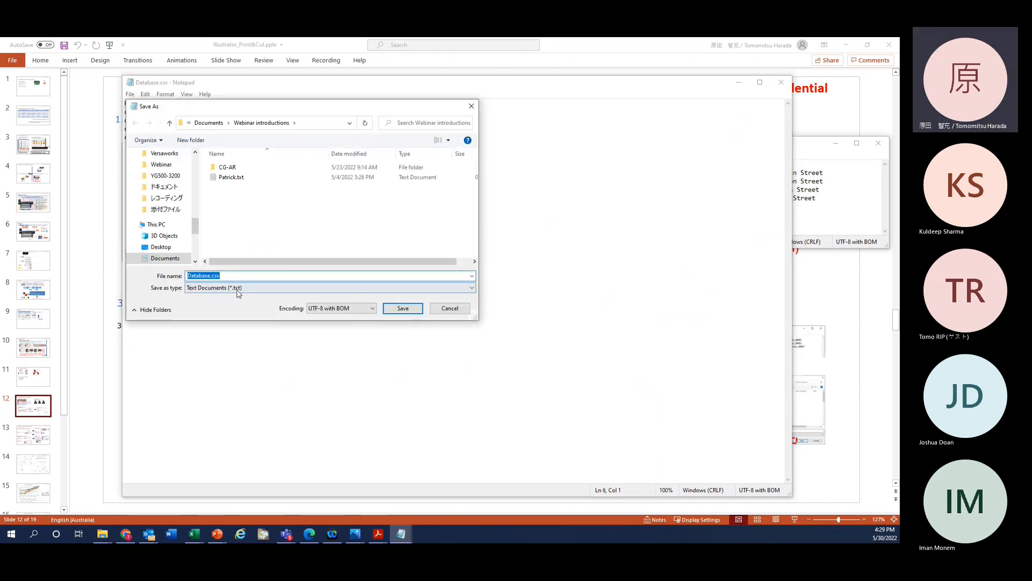
pyautogui.click(226, 276)
pyautogui.press('Left')
pyautogui.press('Left')
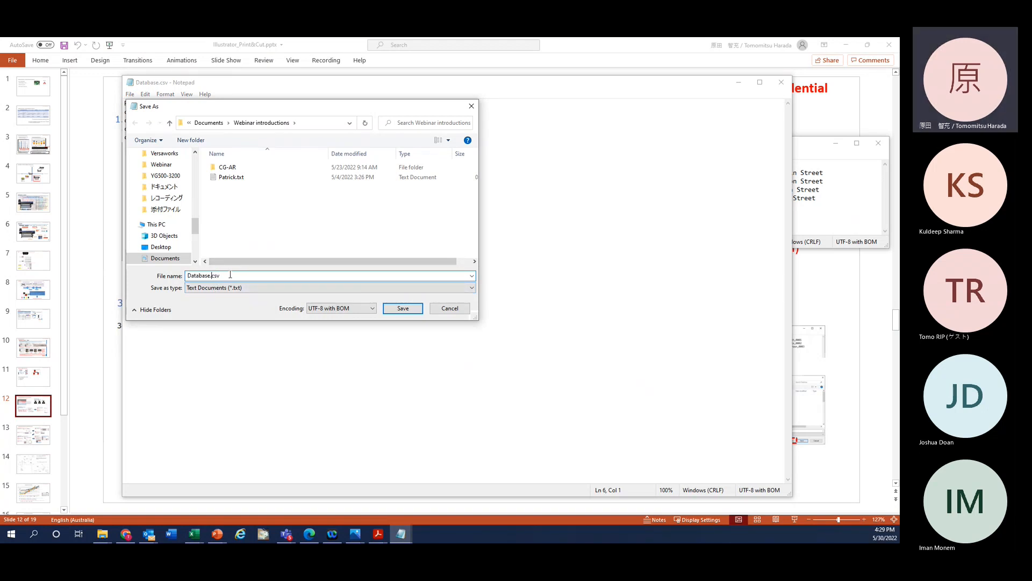
pyautogui.write('_2')
pyautogui.click(263, 287)
pyautogui.click(253, 305)
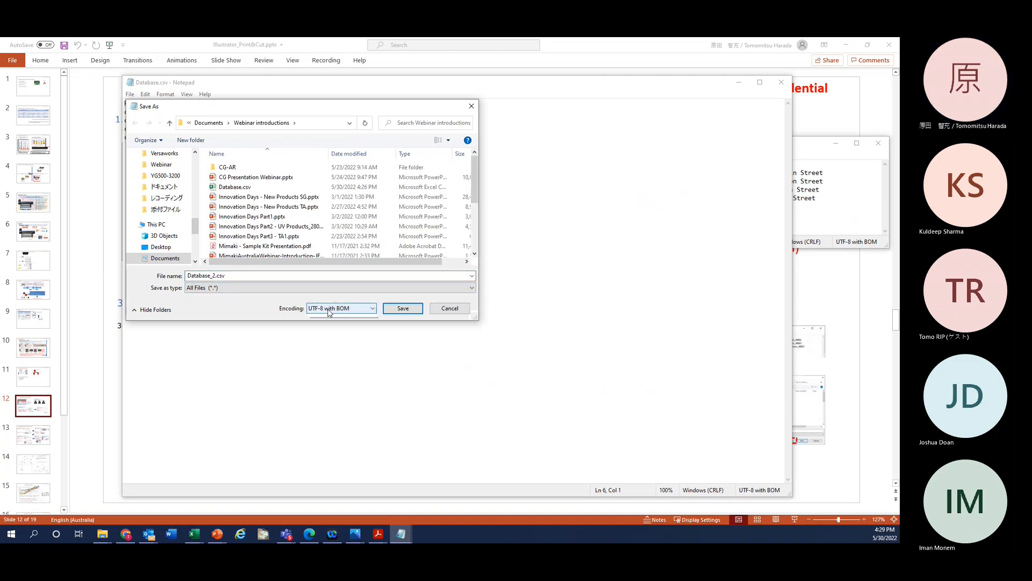
pyautogui.click(317, 308)
pyautogui.click(324, 339)
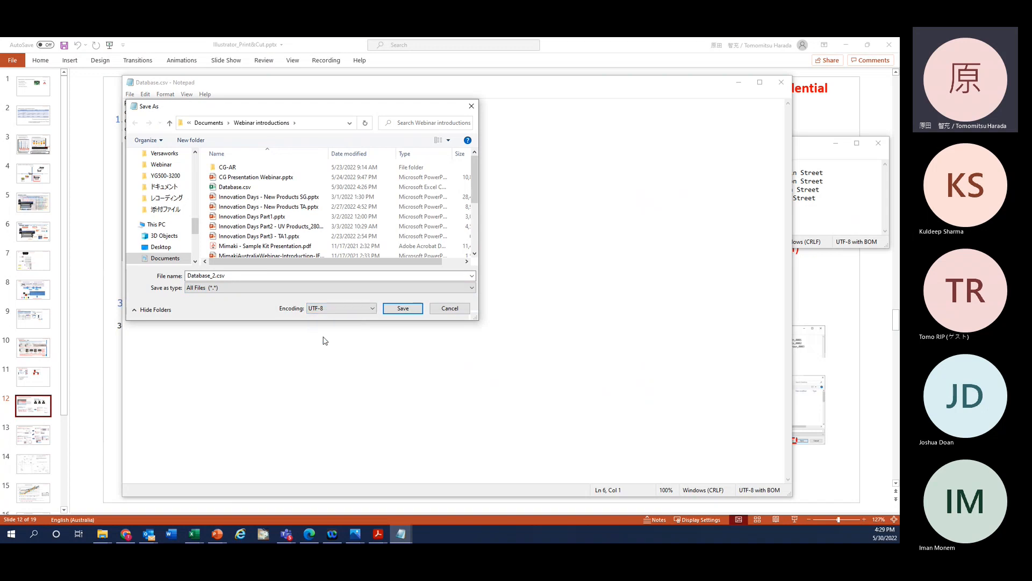
pyautogui.click(396, 310)
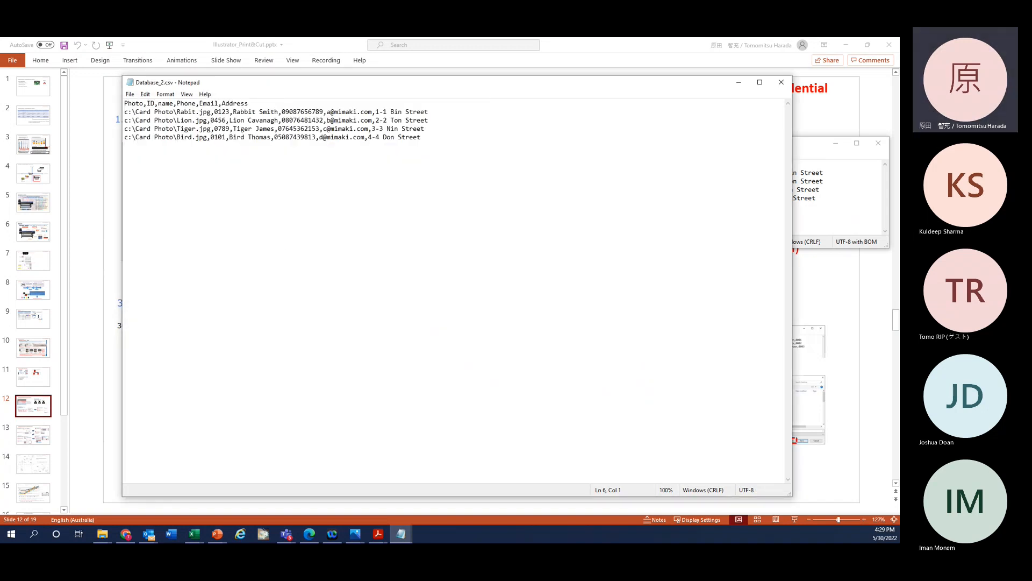
pyautogui.click(739, 83)
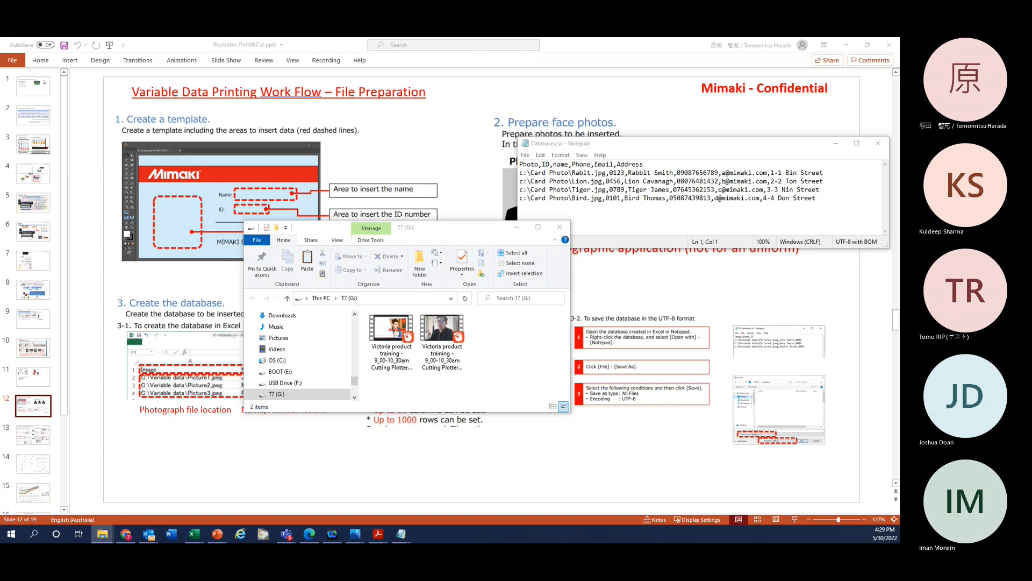
# Step: Refresh the T7 (G:) listing so Database_2.csv appears, then close that drive window
pyautogui.click(469, 397)
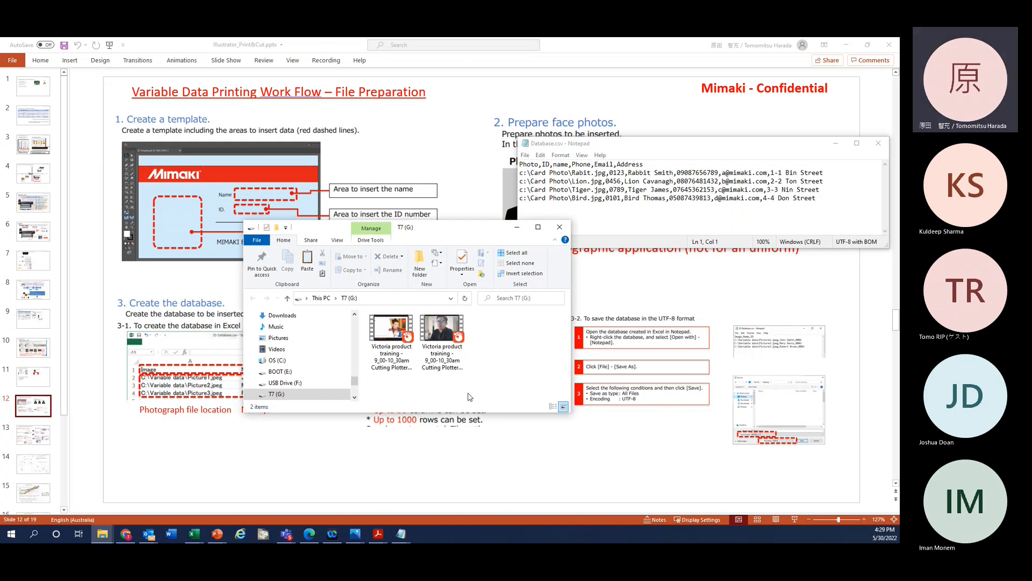
pyautogui.hotkey('ctrl', 'v')
pyautogui.click(514, 384)
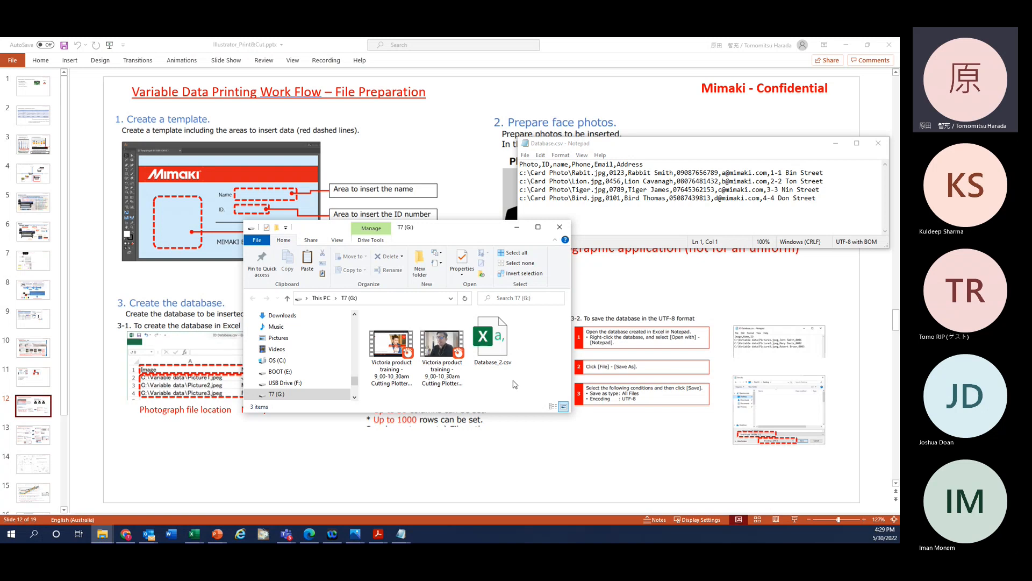
pyautogui.hotkey('alt', 'F4')
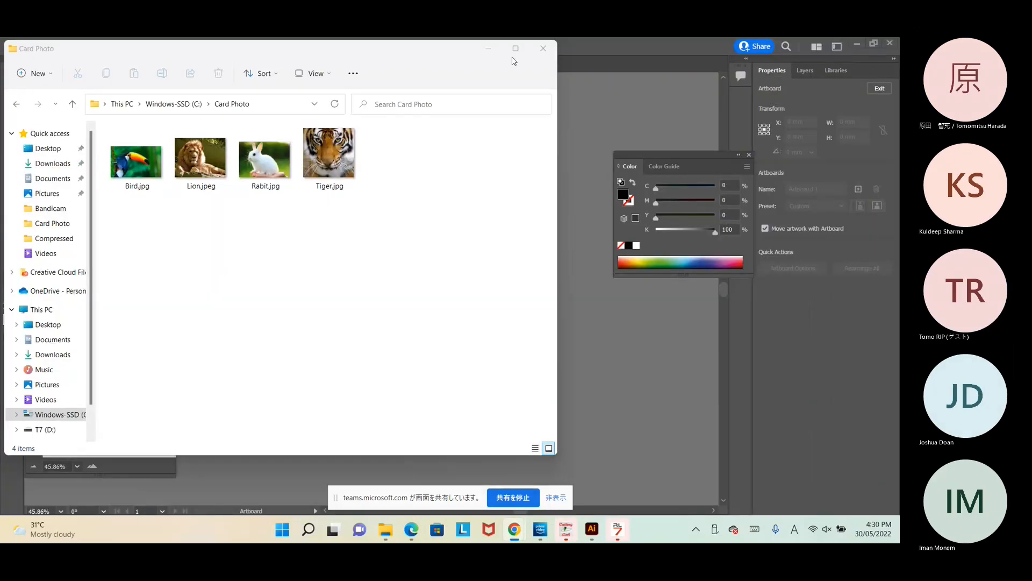
# Step: Minimize Illustrator, check Database_2.csv on T7 (D:), and bring RasterLink7 to the front
pyautogui.click(719, 41)
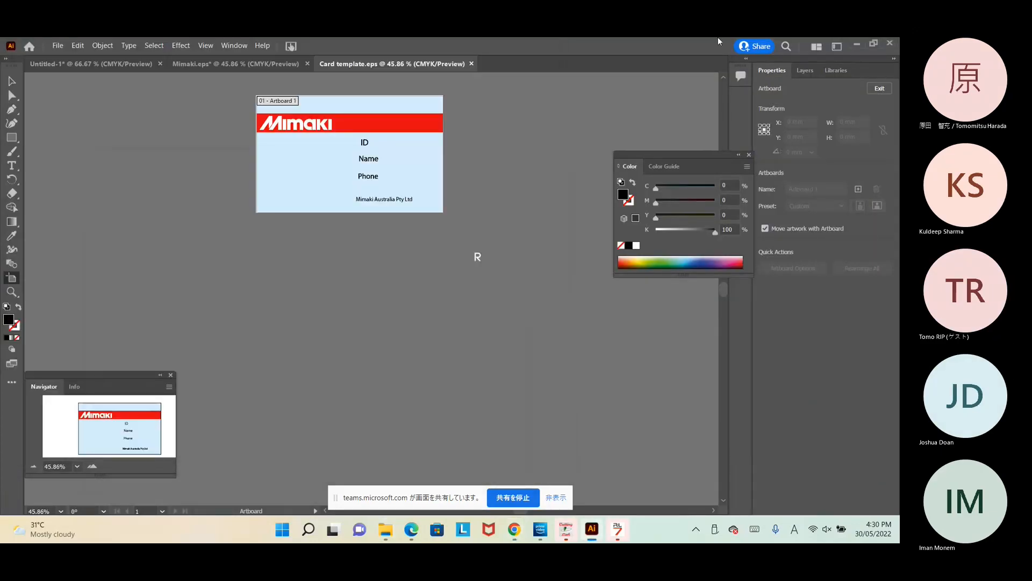
pyautogui.click(857, 47)
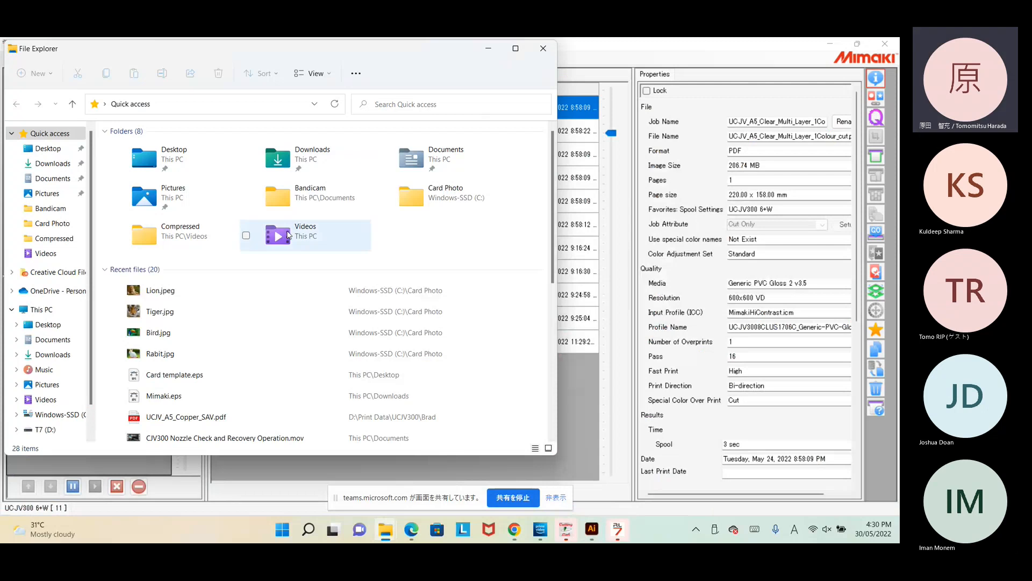
pyautogui.click(46, 429)
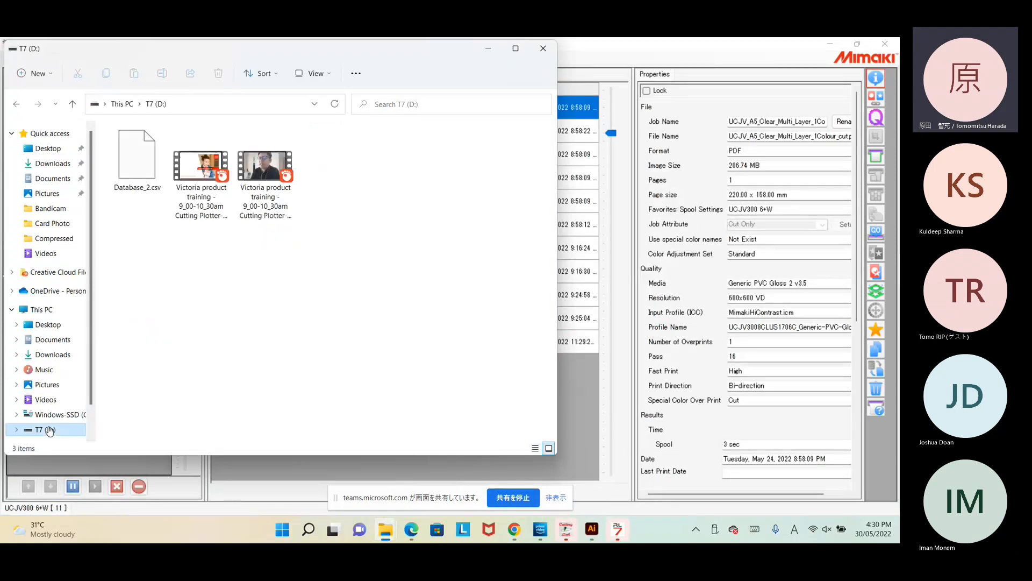
pyautogui.click(153, 172)
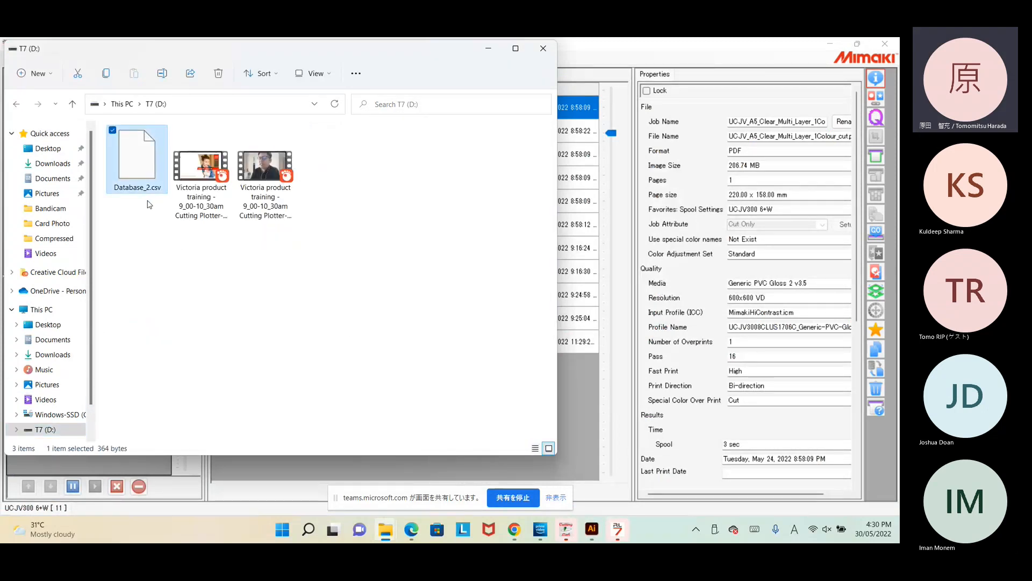
pyautogui.click(232, 281)
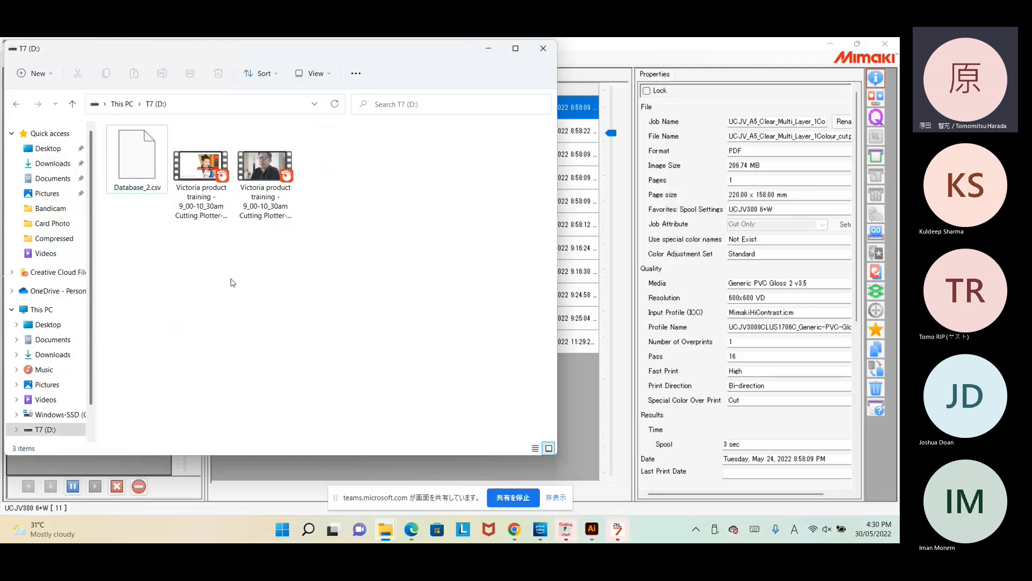
pyautogui.moveTo(436, 57); pyautogui.dragTo(532, 103)
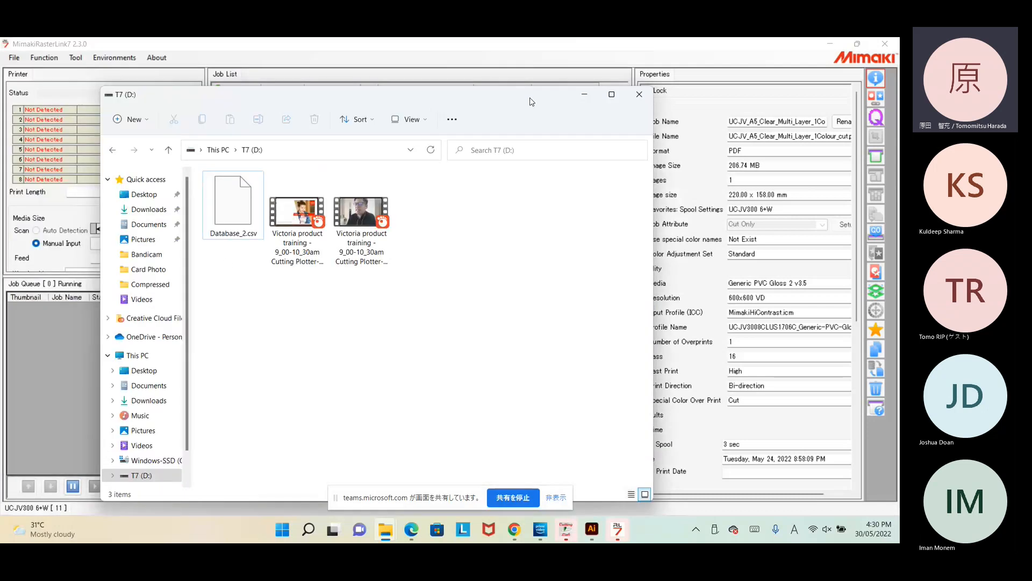
pyautogui.click(635, 45)
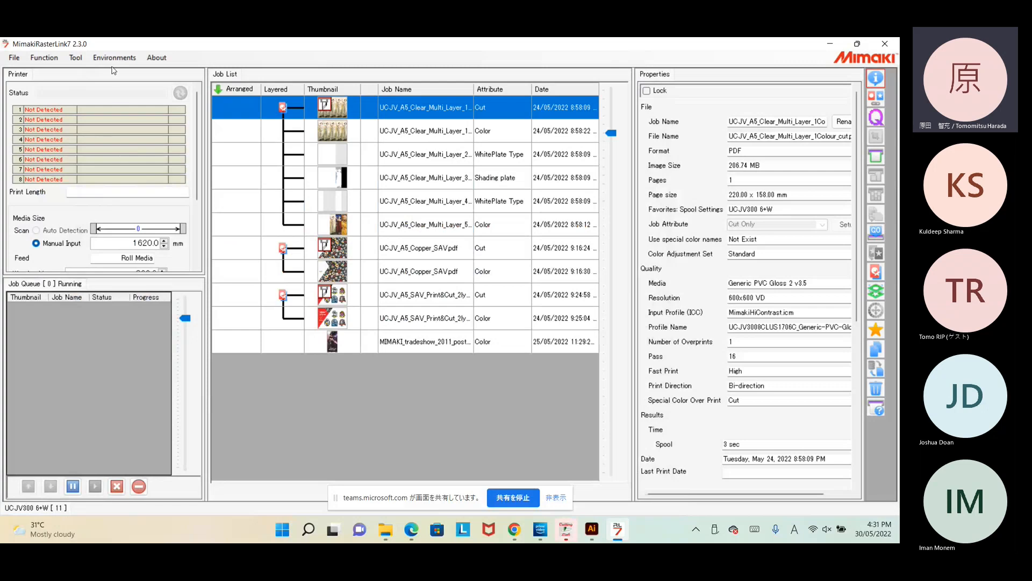
# Step: Load Card template.eps from the Desktop as a new job and select it in the Job List
pyautogui.click(14, 58)
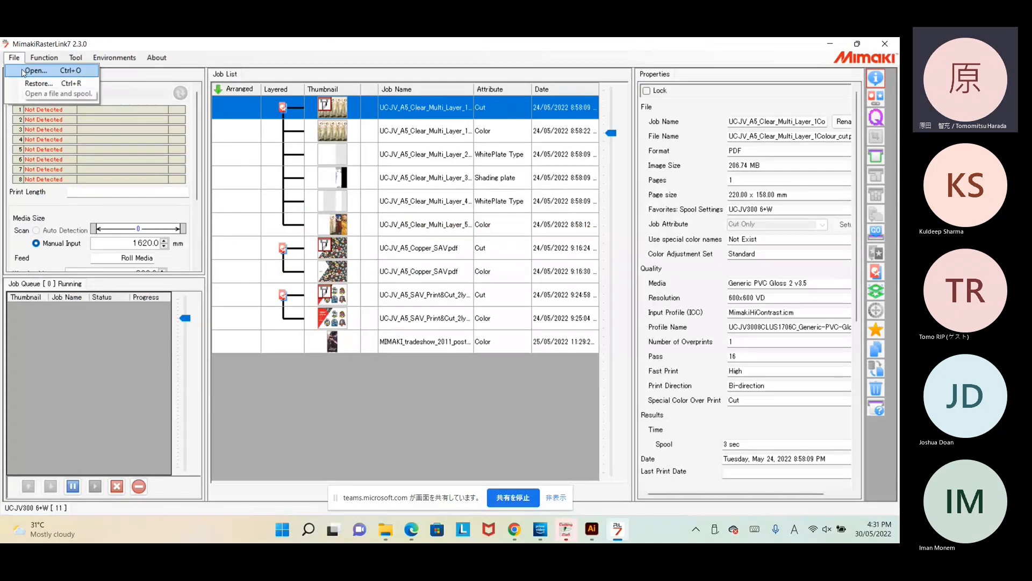
pyautogui.click(23, 72)
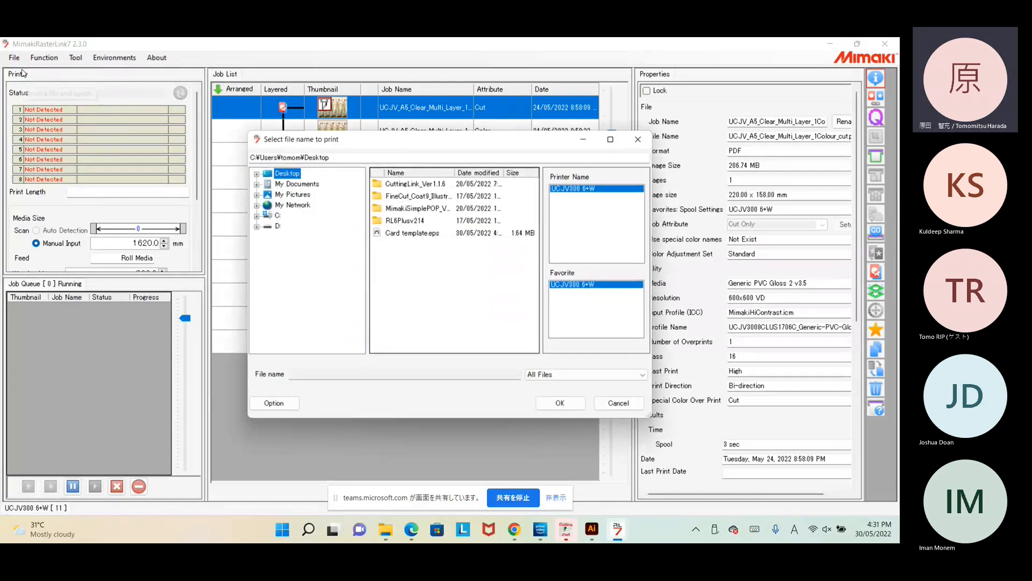
pyautogui.click(422, 236)
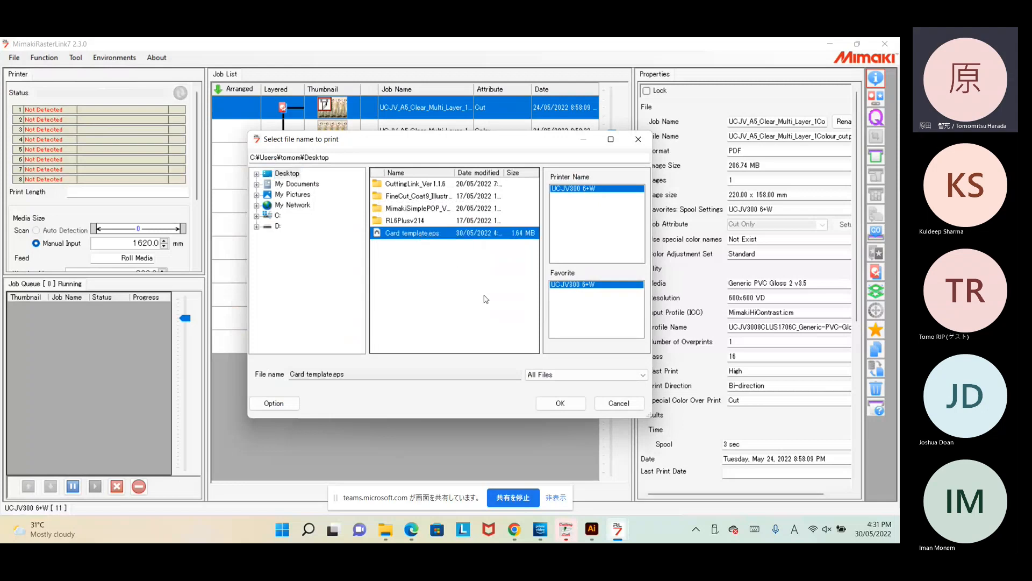
pyautogui.click(560, 403)
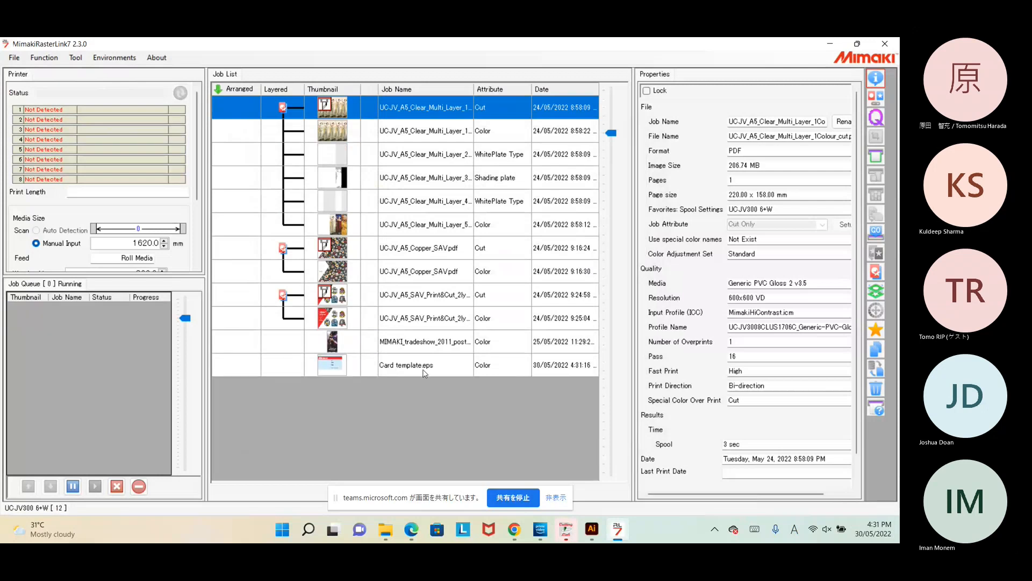
pyautogui.click(423, 371)
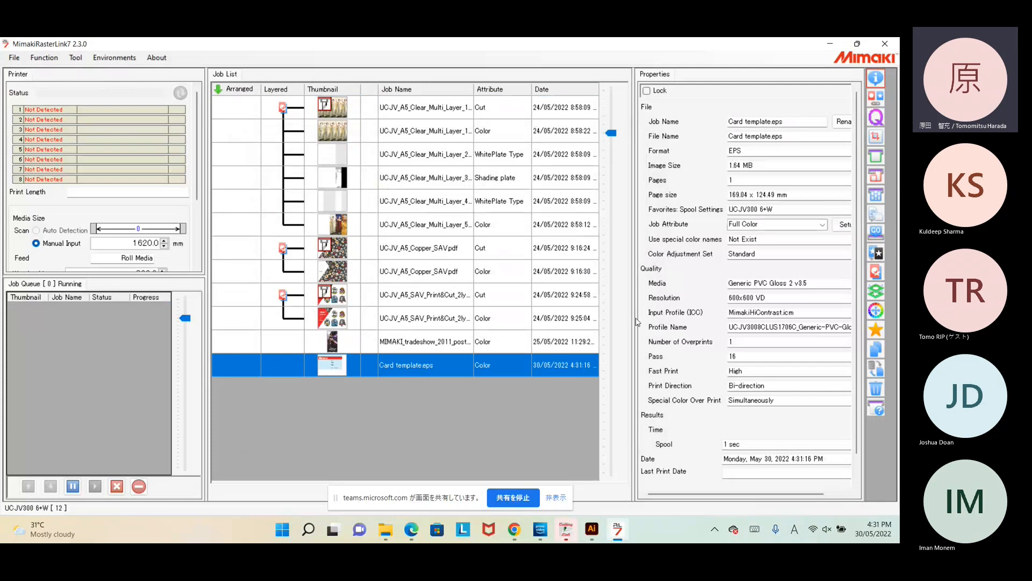
# Step: Widen the job list and open Variable Edit for the Card template job
pyautogui.moveTo(634, 317); pyautogui.dragTo(677, 320)
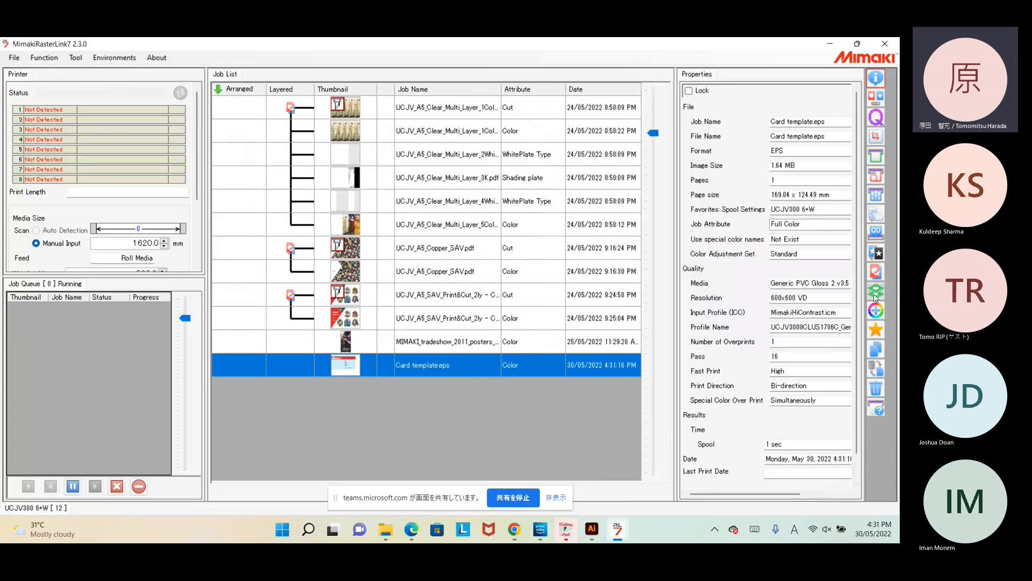
pyautogui.click(876, 216)
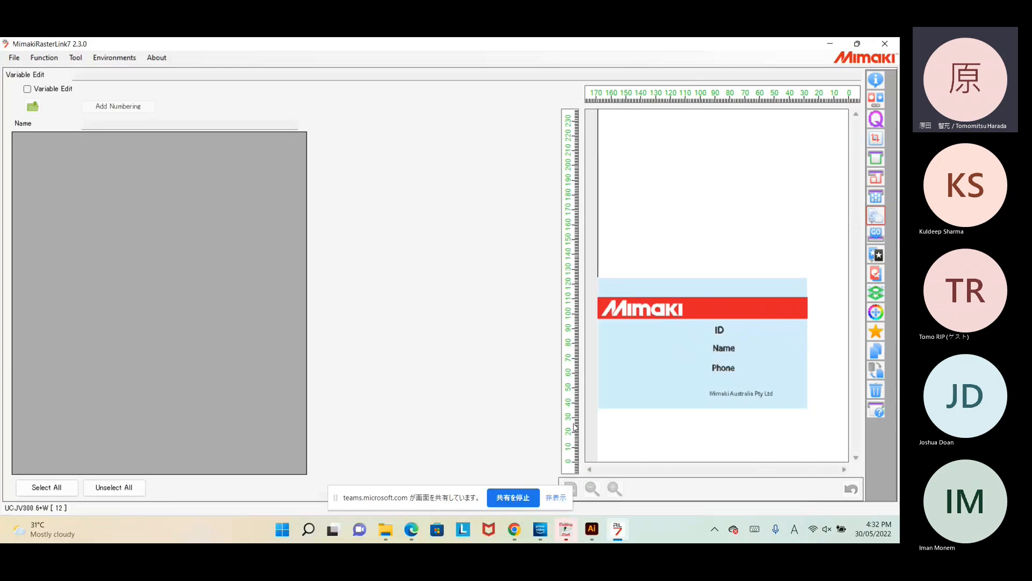
# Step: Enable Variable Edit and load Database_2.csv from the T7 (D:) drive as the data source
pyautogui.click(26, 89)
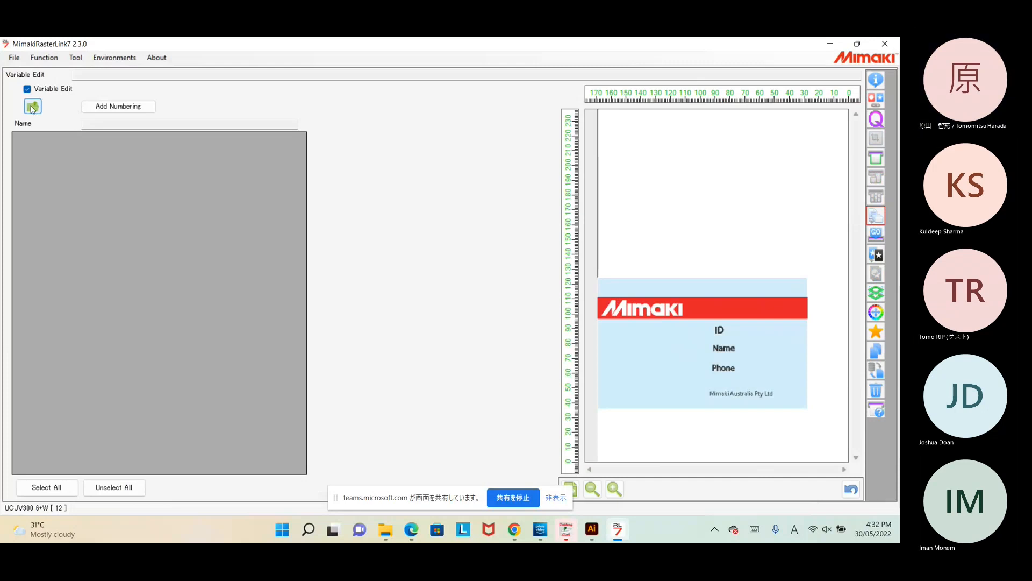
pyautogui.click(32, 107)
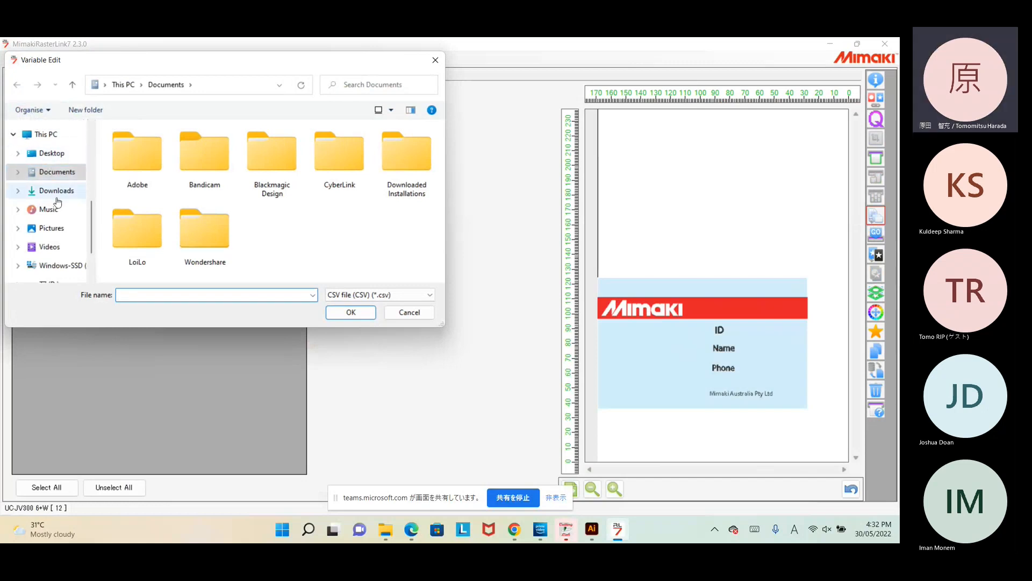
pyautogui.scroll(-1, 53, 234)
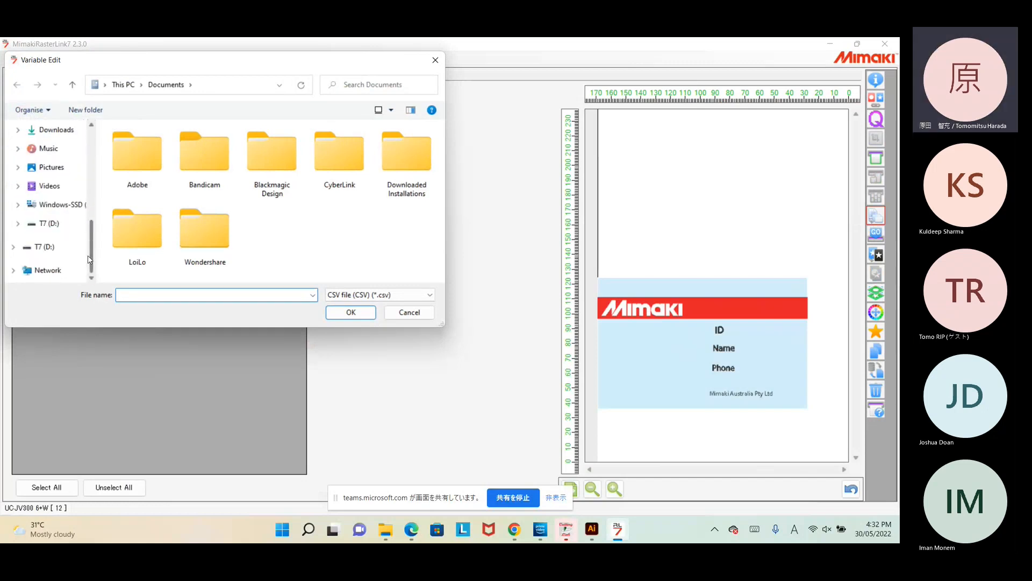
pyautogui.click(49, 224)
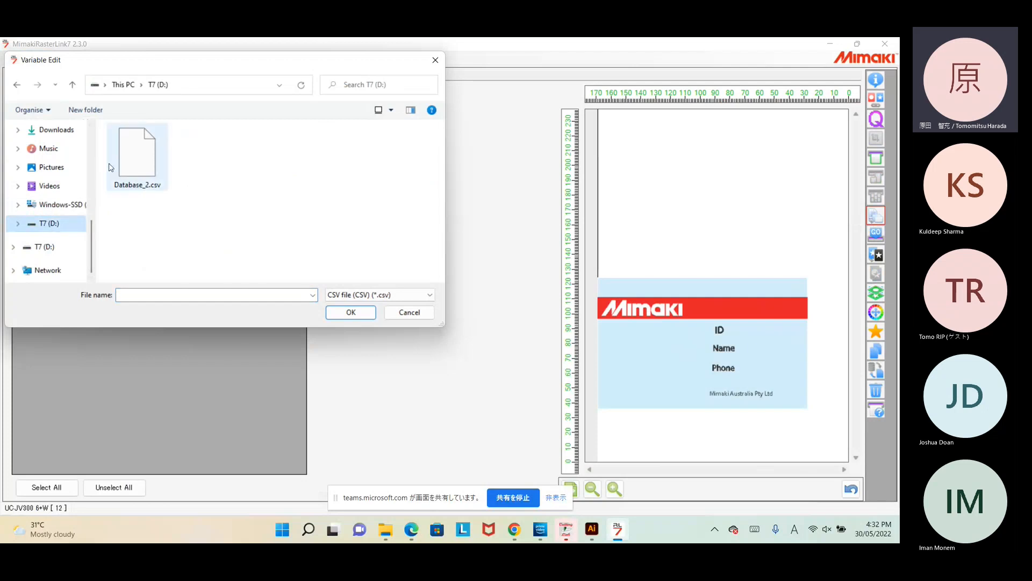
pyautogui.click(134, 166)
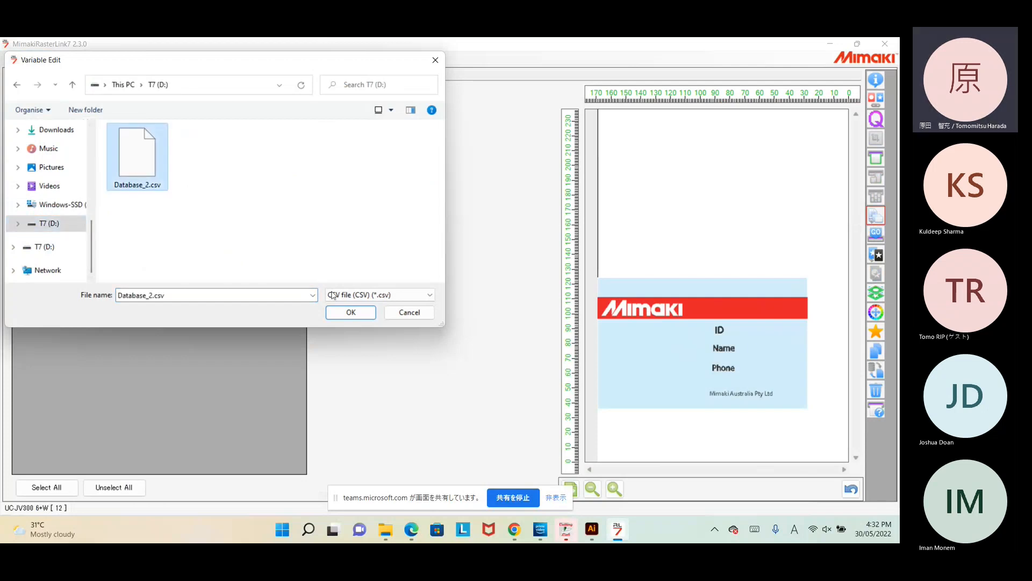
pyautogui.click(351, 313)
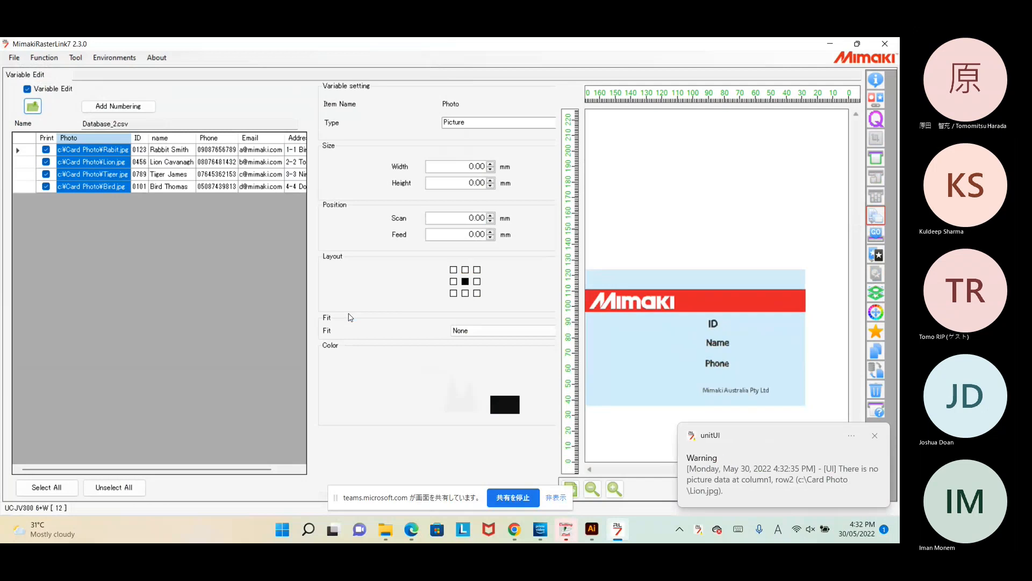
# Step: Place the photo field at 155.92 mm scan, 9.37 mm feed on the card preview
pyautogui.click(665, 432)
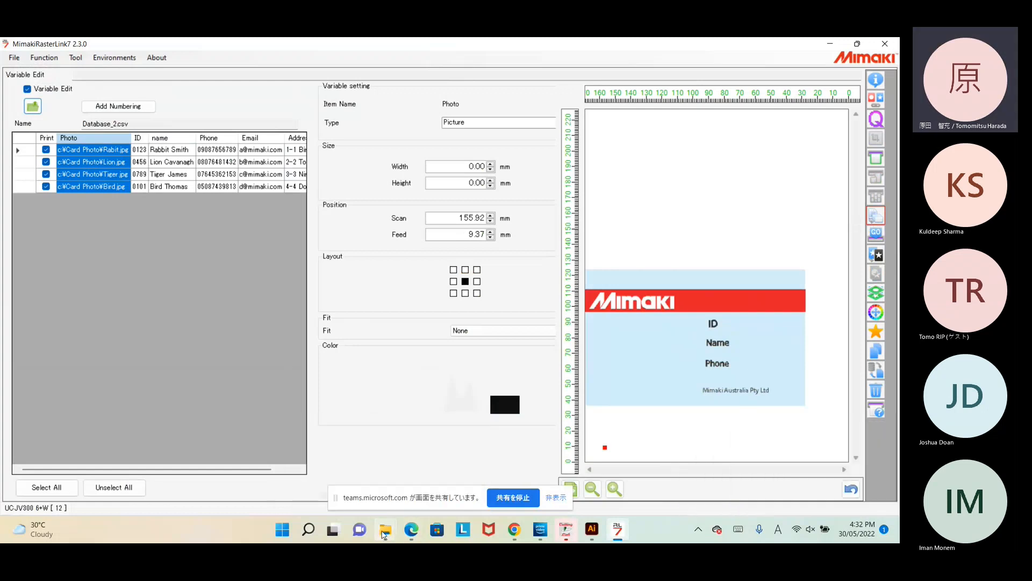
# Step: Rename Lion.jpeg to Lion.jpg in the Card Photo folder, accept the extension warning, and minimize Explorer
pyautogui.moveTo(387, 532)
pyautogui.moveTo(361, 480)
pyautogui.click(418, 479)
pyautogui.click(205, 160)
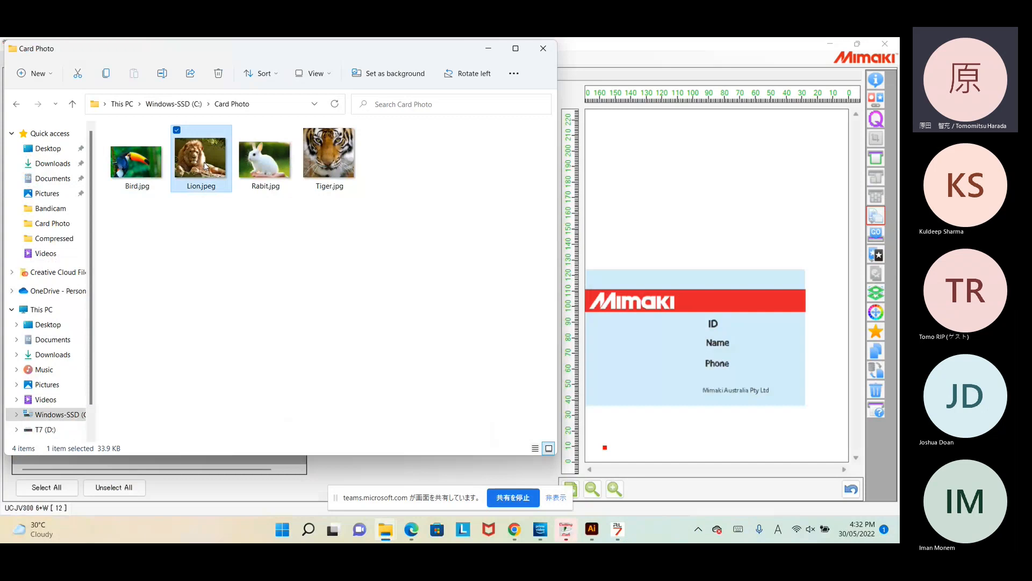
pyautogui.click(200, 187)
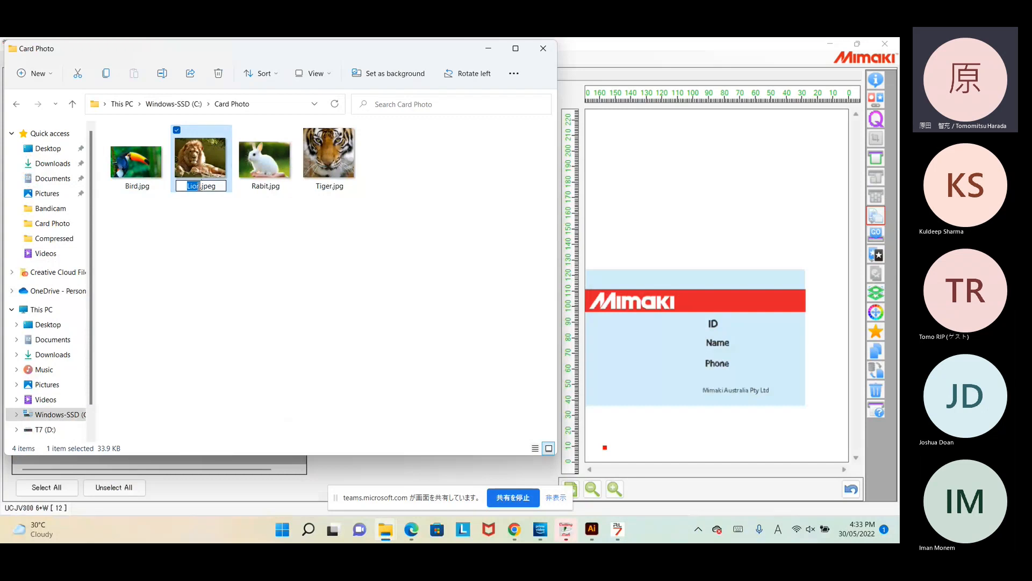
pyautogui.press('BackSpace')
pyautogui.press('Return')
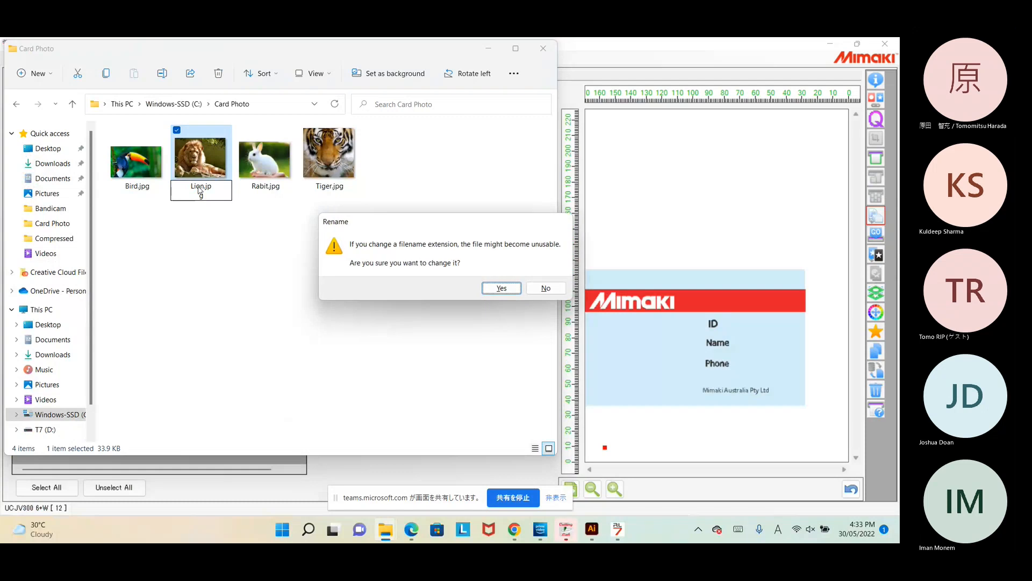
pyautogui.click(486, 290)
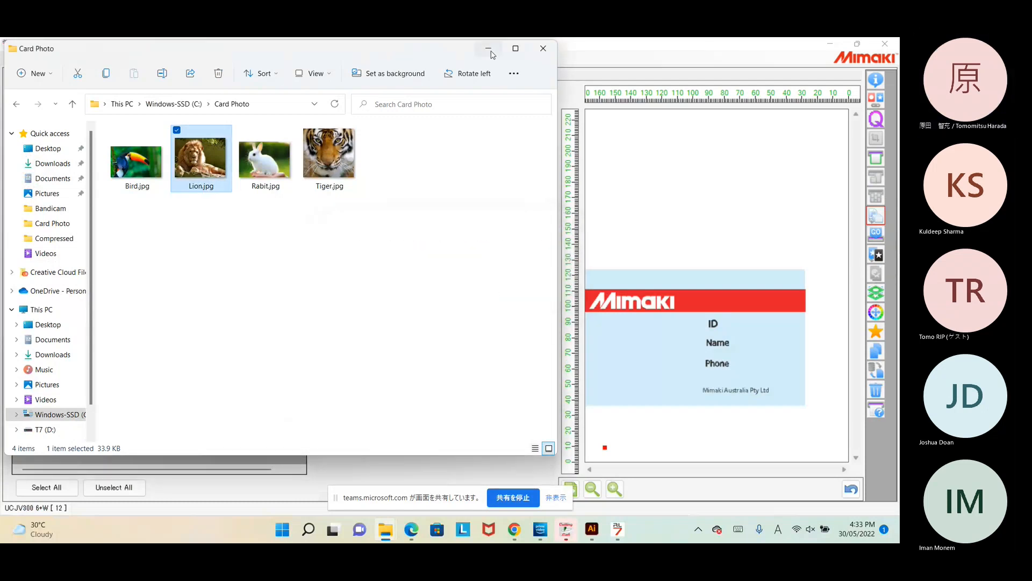
pyautogui.click(490, 52)
# Step: Reload Database_2.csv, keeping the previous variable settings
pyautogui.click(33, 106)
pyautogui.click(147, 178)
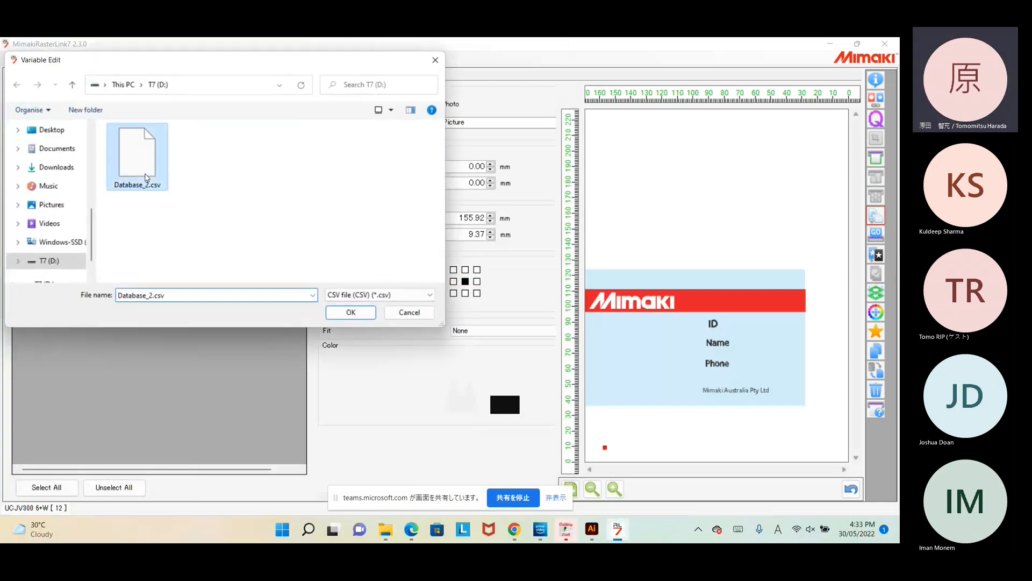
pyautogui.click(350, 312)
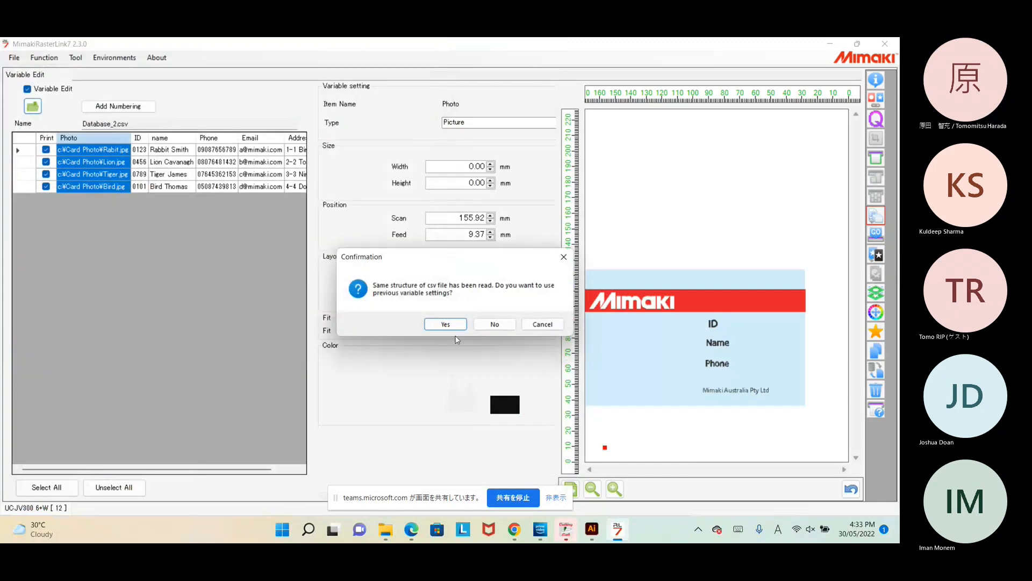
pyautogui.click(445, 324)
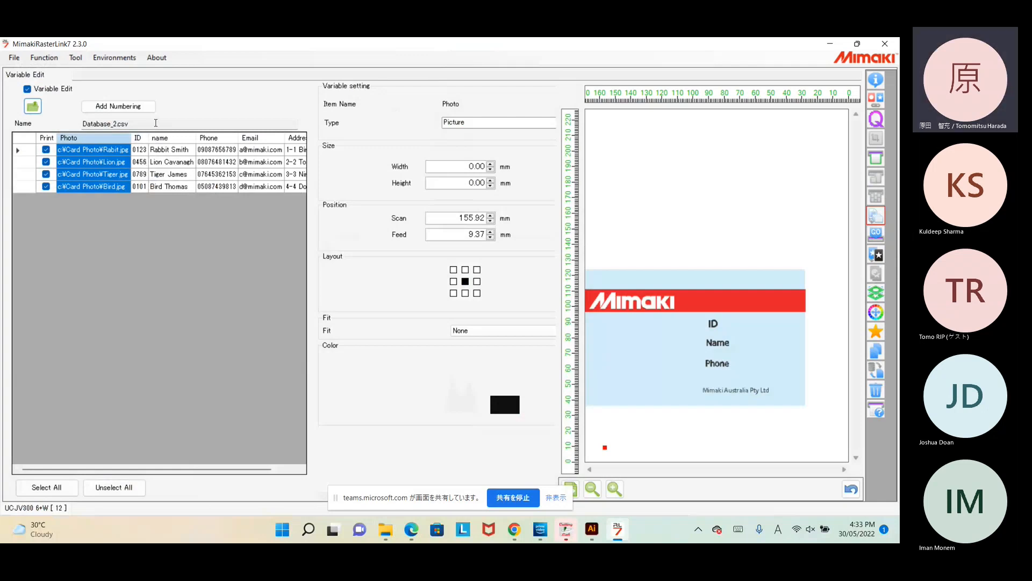
# Step: Review the ID, photo and name field settings across records, then select all four photos
pyautogui.click(147, 152)
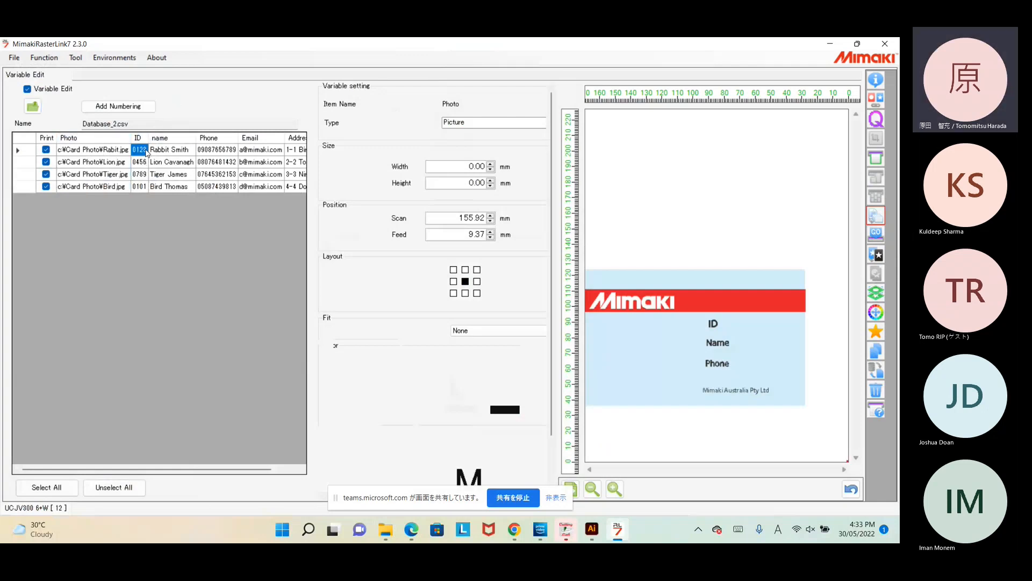
pyautogui.click(105, 155)
pyautogui.click(105, 160)
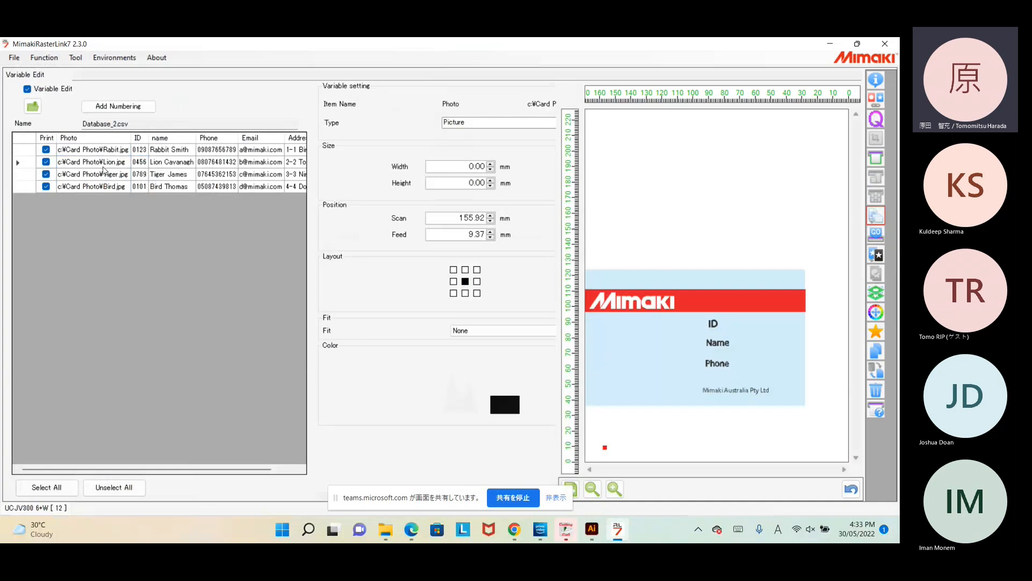
pyautogui.click(165, 185)
pyautogui.click(167, 177)
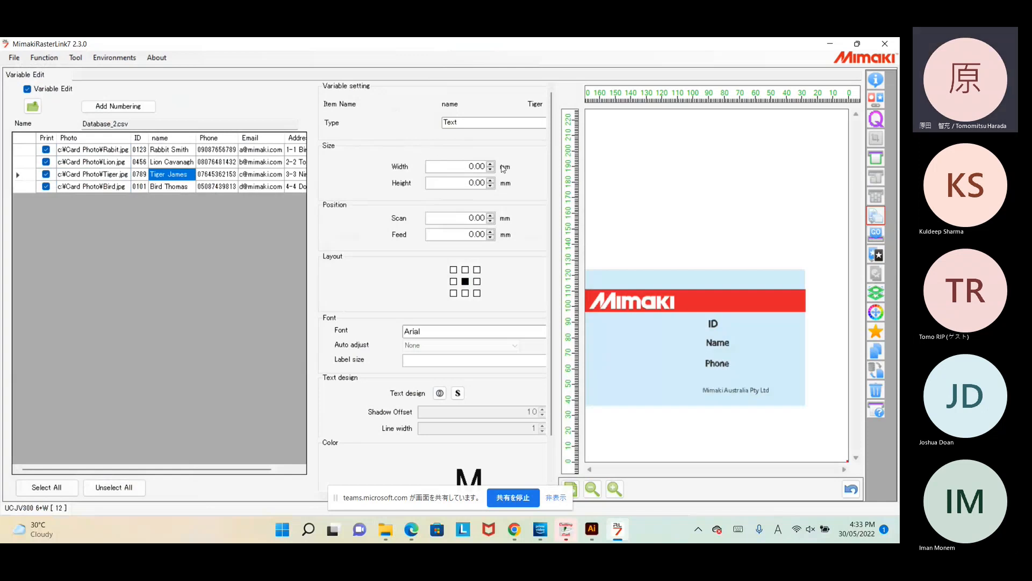
pyautogui.click(112, 154)
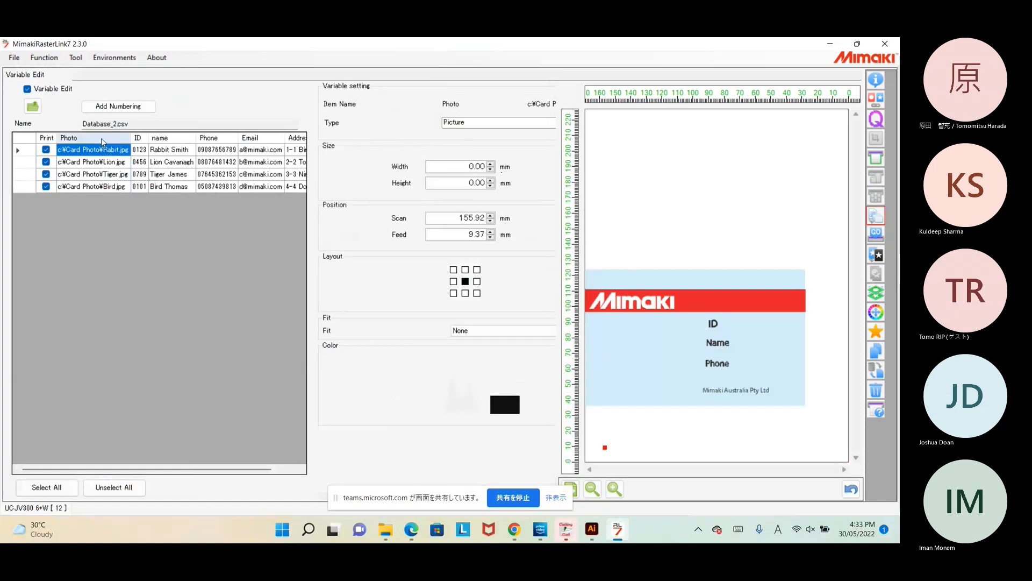
pyautogui.click(104, 138)
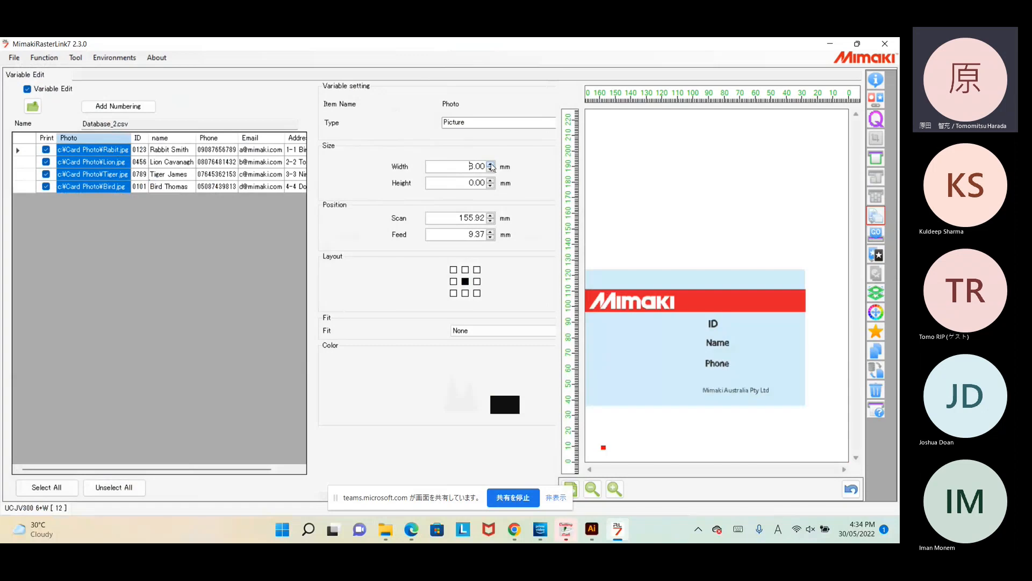
# Step: Set the photo field's width and height to 50 mm
pyautogui.click(491, 164)
pyautogui.moveTo(465, 166); pyautogui.dragTo(499, 166)
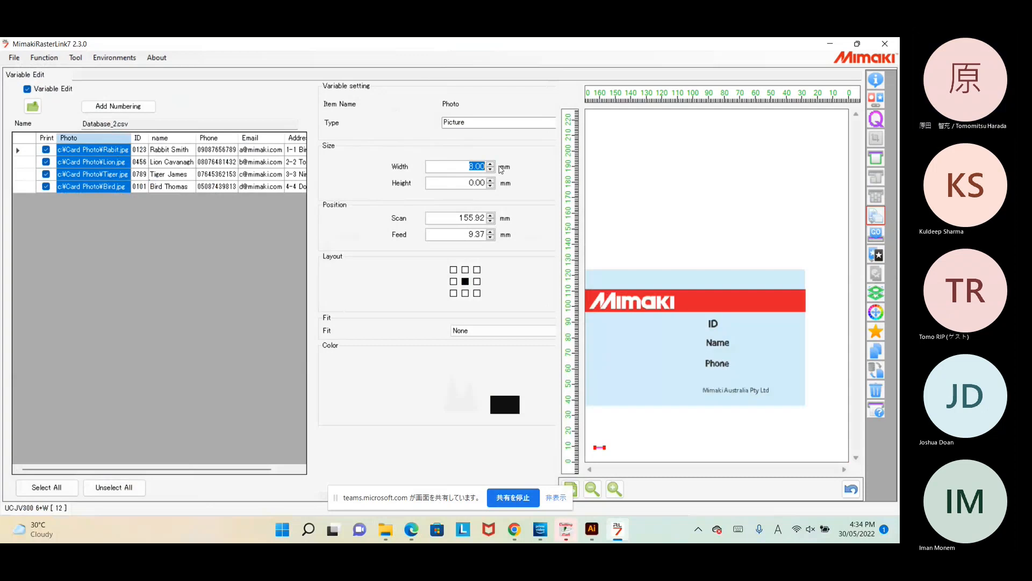
pyautogui.write('50')
pyautogui.press('Return')
pyautogui.doubleClick(467, 180)
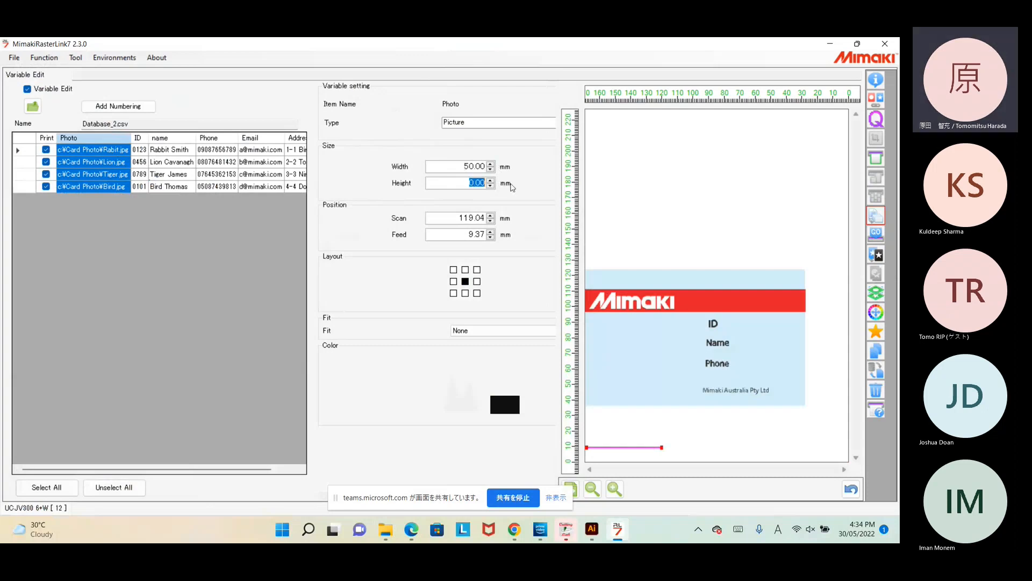
pyautogui.write('50')
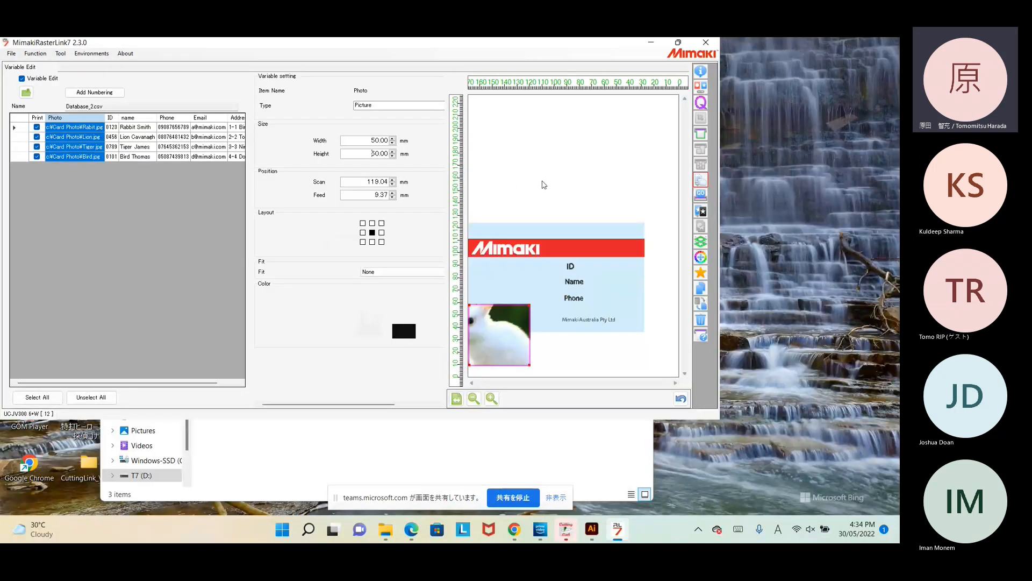
# Step: Maximize the window and preview the rabbit, lion, tiger and bird photo records
pyautogui.click(673, 46)
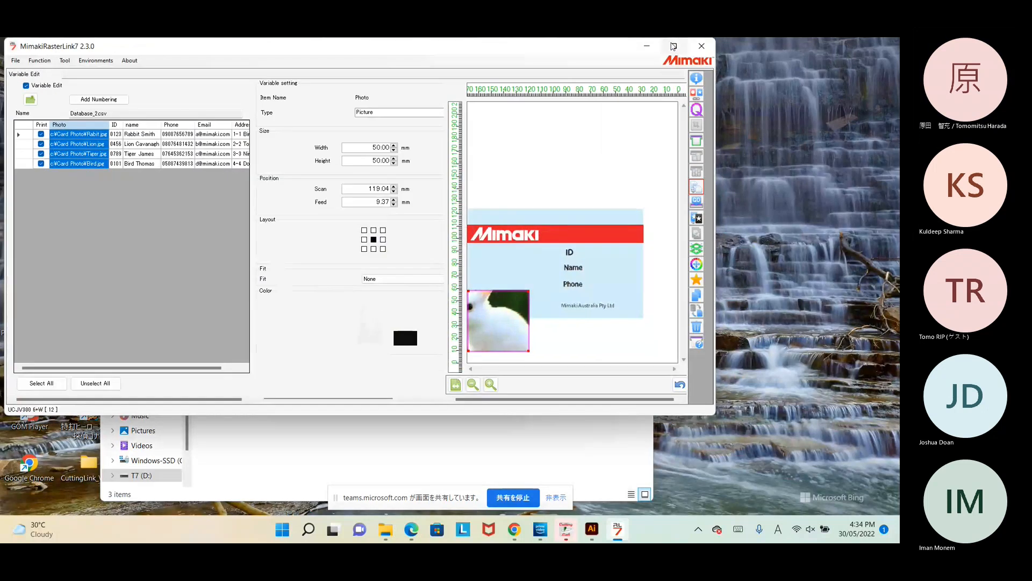
pyautogui.click(674, 45)
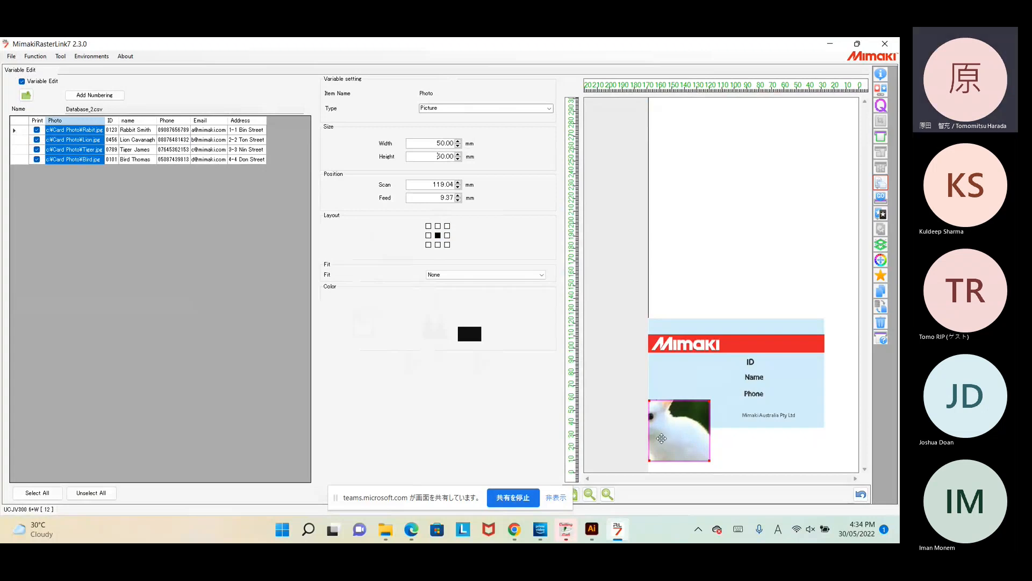
pyautogui.click(93, 131)
pyautogui.click(85, 141)
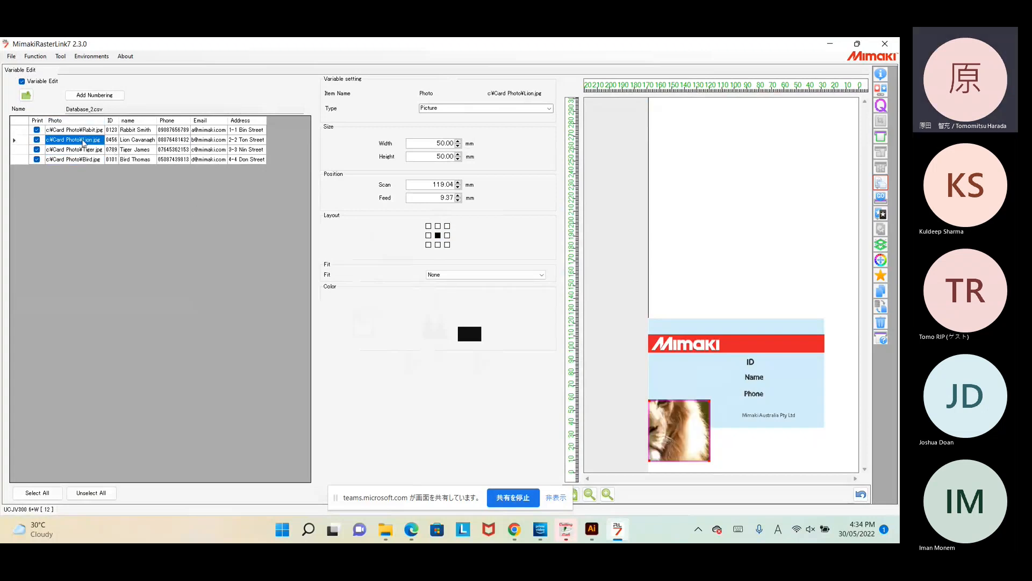
pyautogui.click(82, 150)
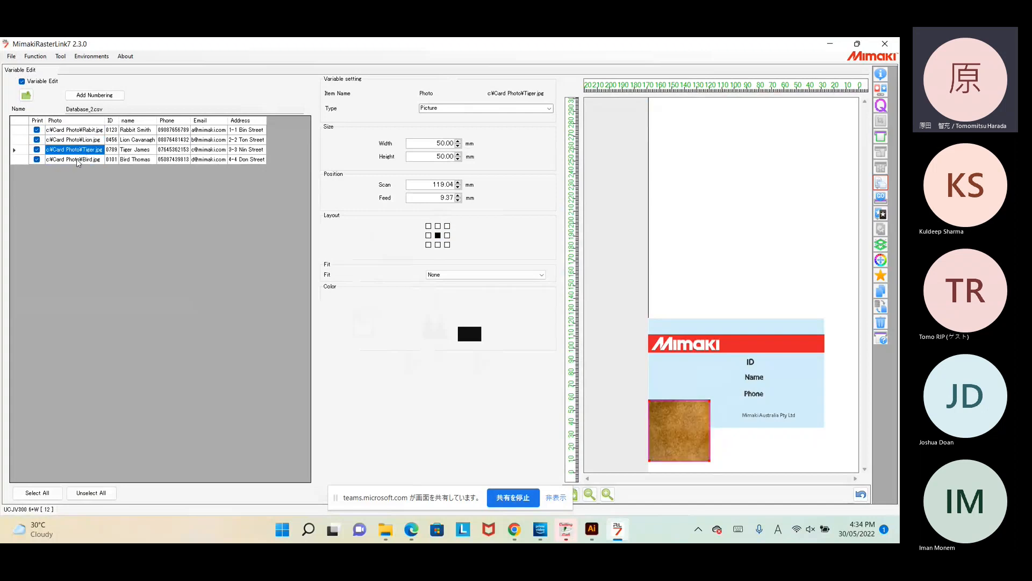
pyautogui.click(76, 159)
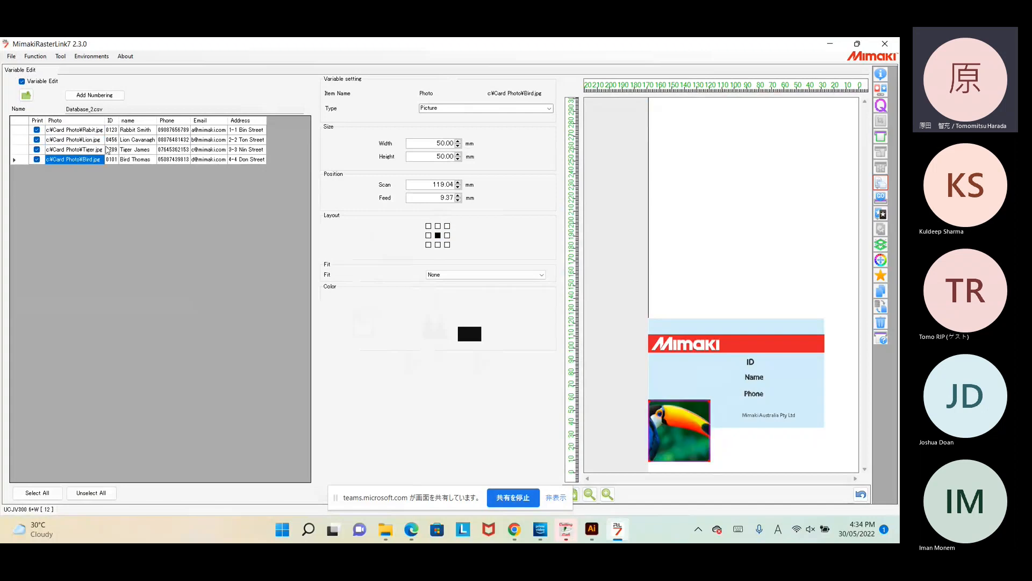
pyautogui.click(91, 131)
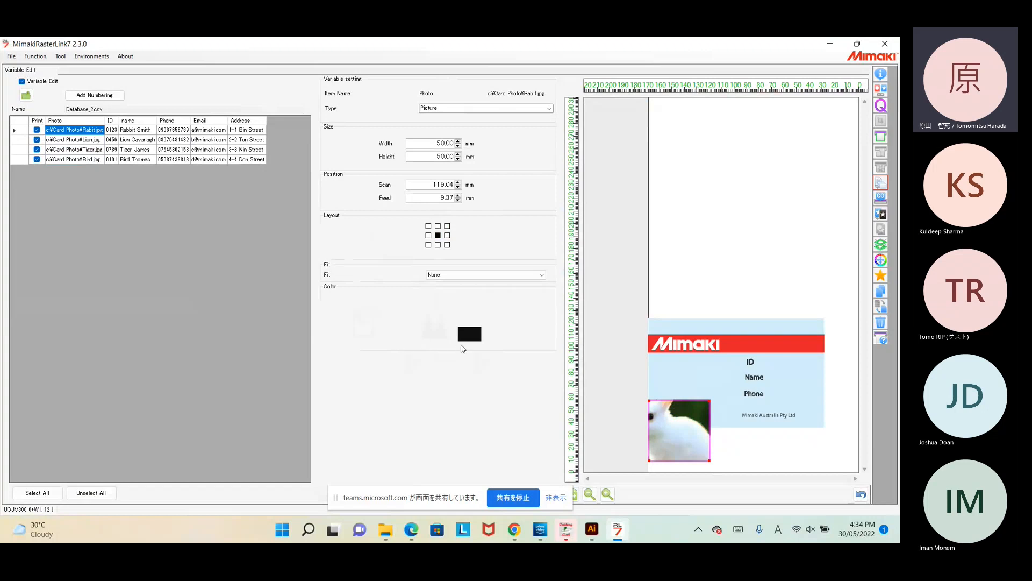
# Step: Make photos keep their aspect ratio, move the rabbit photo up, and preview the lion card
pyautogui.click(542, 275)
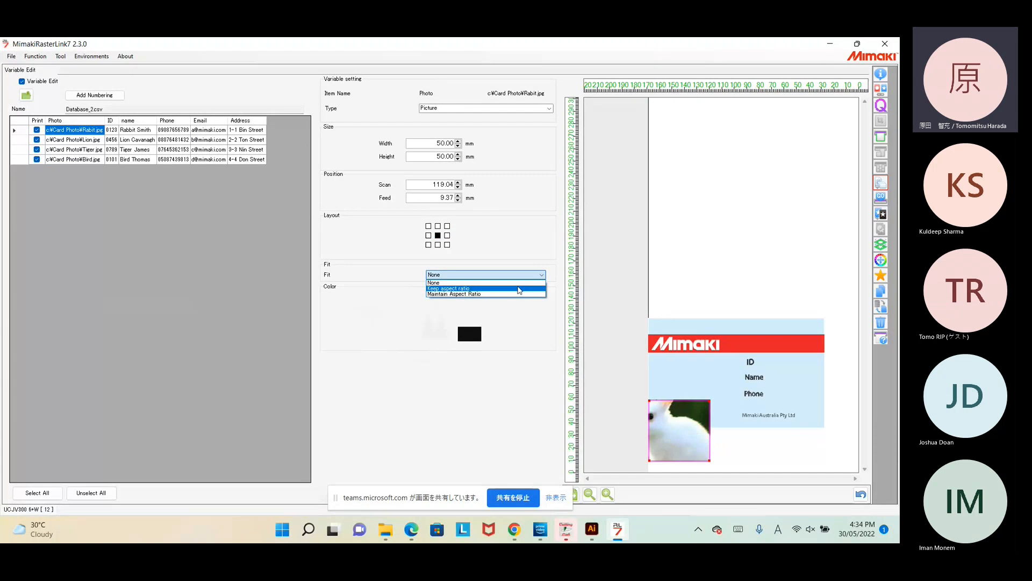
pyautogui.click(443, 290)
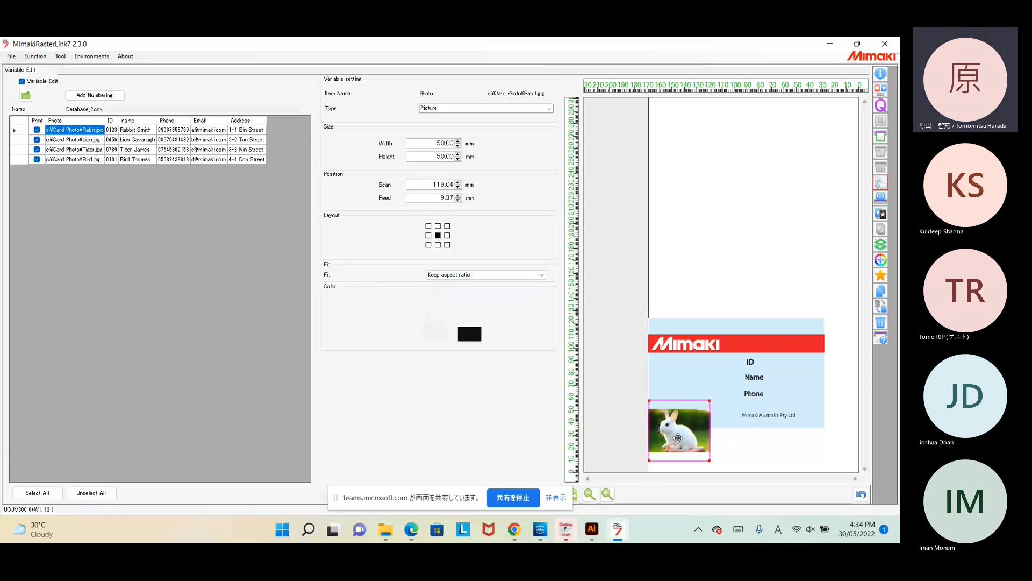
pyautogui.moveTo(678, 439); pyautogui.dragTo(679, 408)
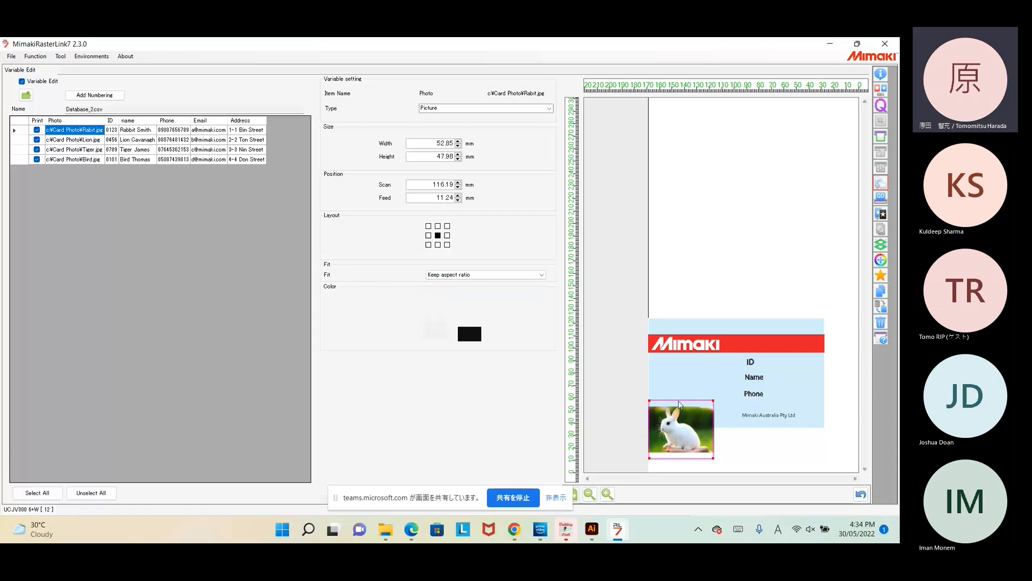
pyautogui.moveTo(710, 418); pyautogui.dragTo(720, 382)
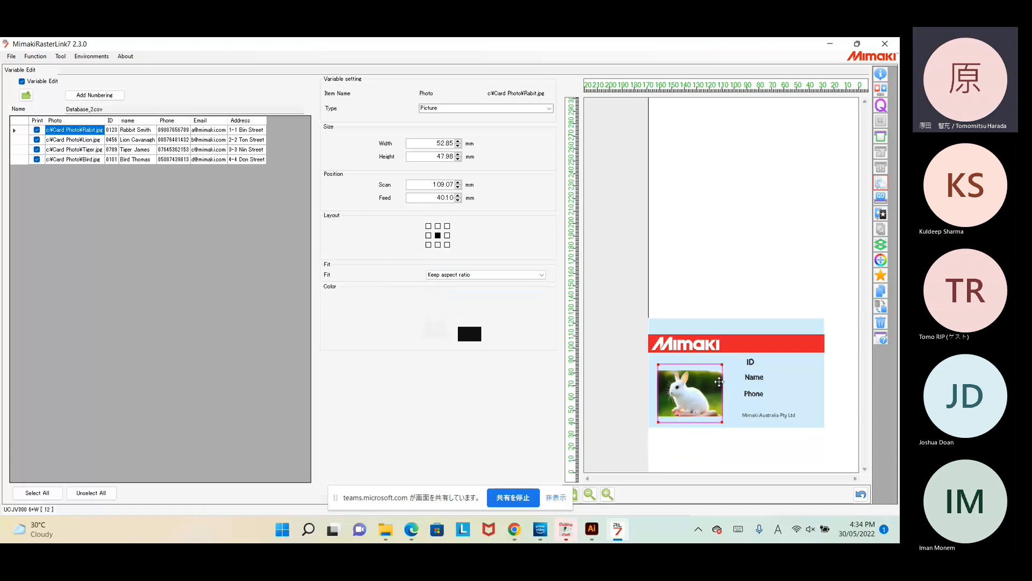
pyautogui.click(92, 141)
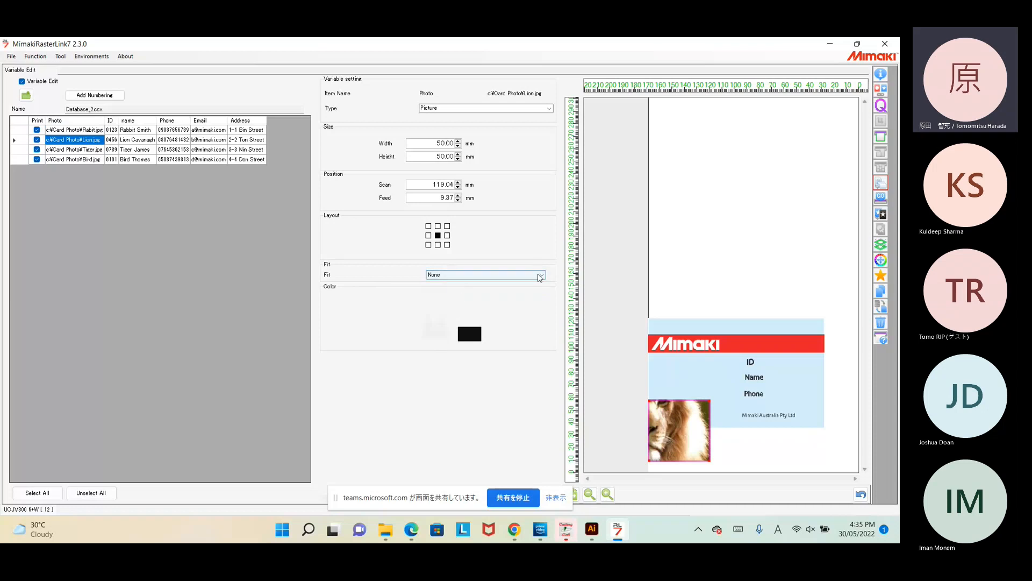
# Step: Select the whole Photo column and enter Scan 120 and Feed 50 positions
pyautogui.click(537, 275)
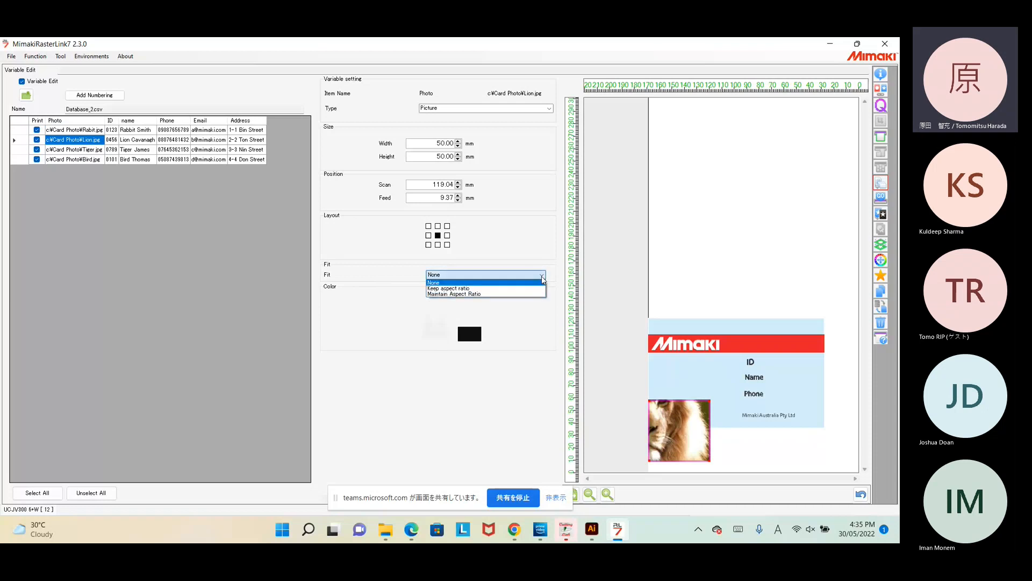
pyautogui.click(75, 121)
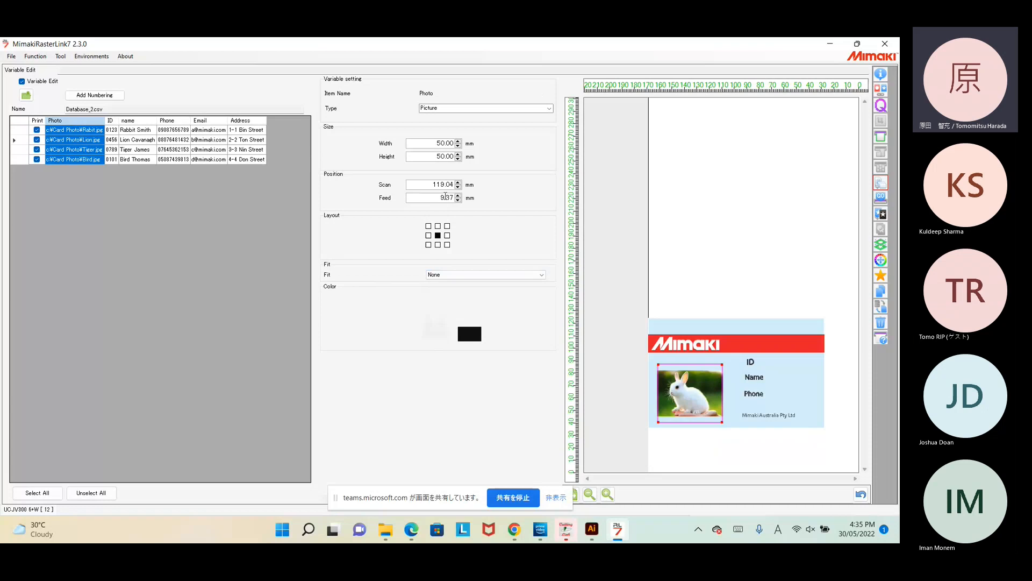
pyautogui.moveTo(430, 185); pyautogui.dragTo(454, 184)
pyautogui.write('120')
pyautogui.press('Return')
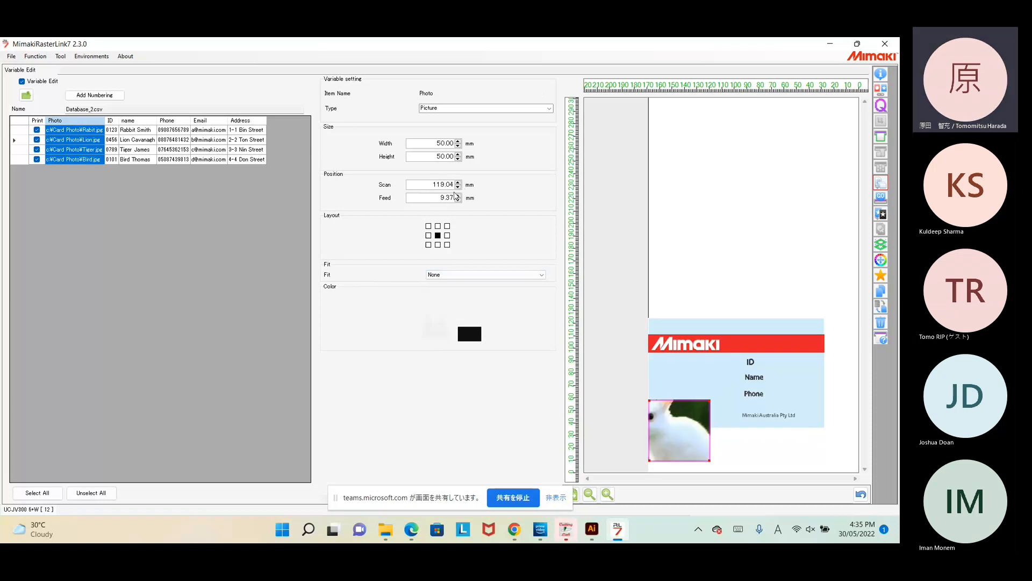
pyautogui.moveTo(436, 198); pyautogui.dragTo(455, 197)
pyautogui.write('10')
pyautogui.press('Return')
pyautogui.doubleClick(435, 197)
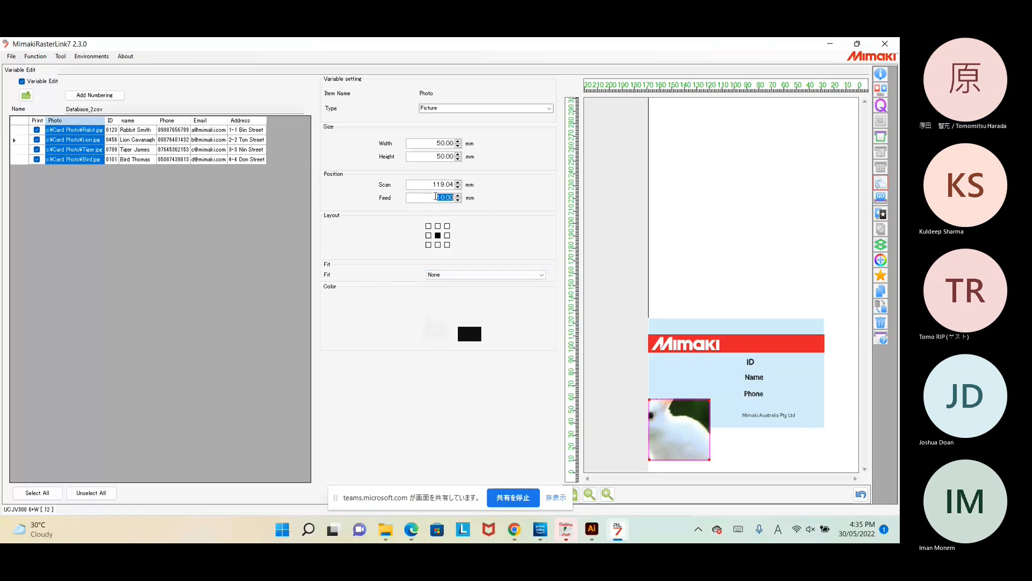
pyautogui.write('50')
pyautogui.press('Return')
# Step: Fine-tune the photos' position with the spin arrows to Scan 112.04, Feed 43.00
pyautogui.click(458, 200)
pyautogui.click(458, 200)
pyautogui.click(457, 200)
pyautogui.click(458, 200)
pyautogui.click(458, 200)
pyautogui.click(457, 200)
pyautogui.click(456, 199)
pyautogui.click(455, 199)
pyautogui.click(456, 199)
pyautogui.click(455, 199)
pyautogui.press('Down')
pyautogui.press('Down')
pyautogui.click(458, 187)
pyautogui.click(458, 187)
pyautogui.click(458, 186)
pyautogui.click(457, 187)
pyautogui.click(458, 187)
pyautogui.click(457, 186)
pyautogui.click(458, 187)
pyautogui.click(458, 187)
pyautogui.click(458, 186)
pyautogui.click(457, 186)
pyautogui.press('Down')
pyautogui.click(458, 182)
pyautogui.click(457, 182)
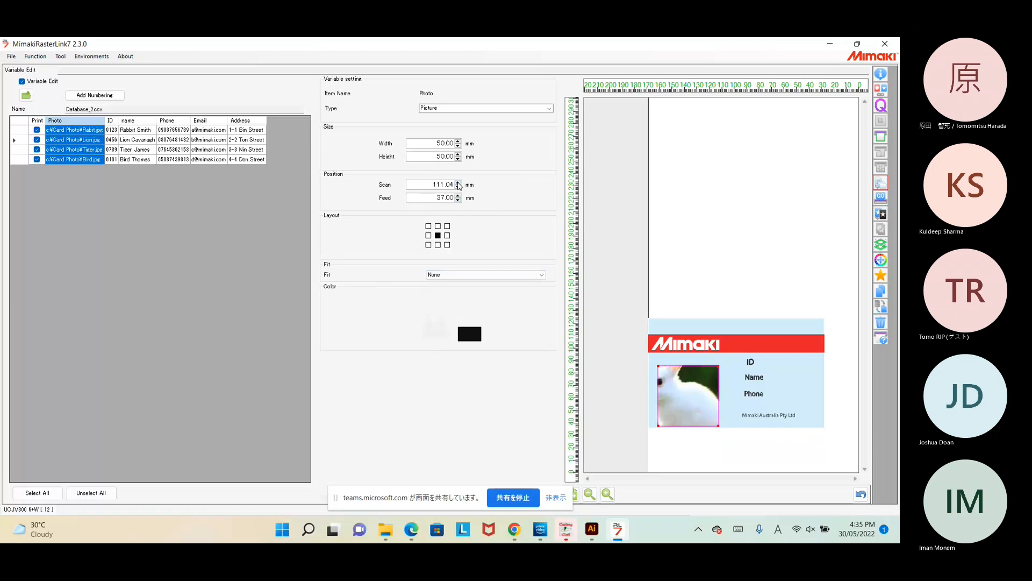
pyautogui.click(458, 195)
pyautogui.click(457, 196)
pyautogui.click(458, 196)
pyautogui.click(458, 196)
pyautogui.click(458, 196)
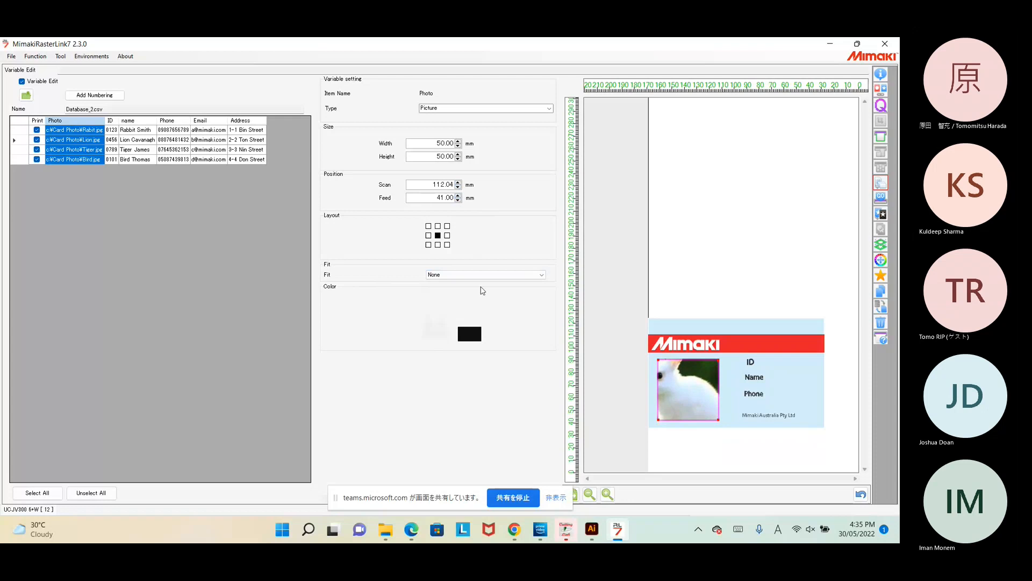
# Step: Set the photo fit to Keep aspect ratio and check each record's photo placement
pyautogui.click(541, 275)
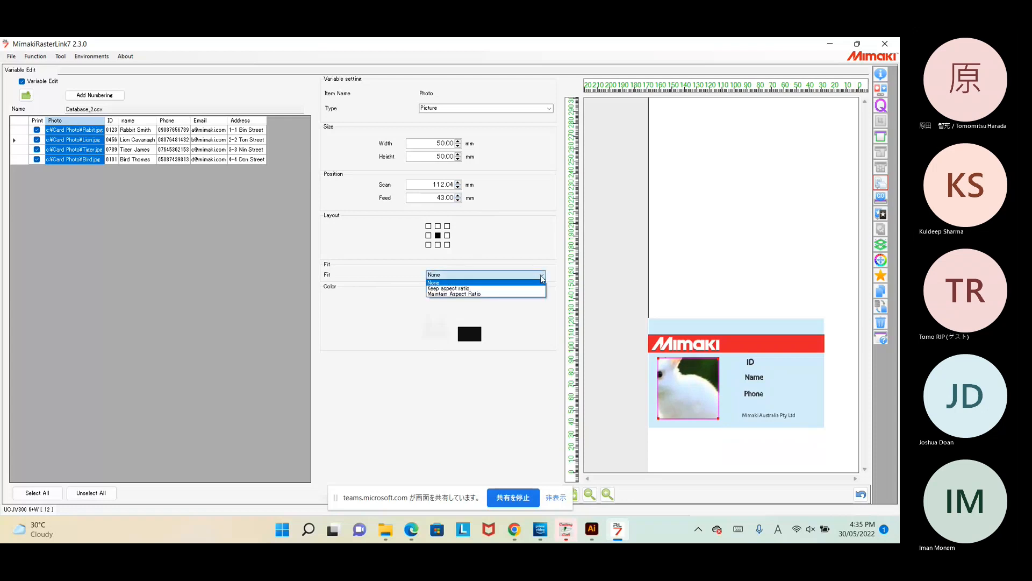
pyautogui.click(515, 289)
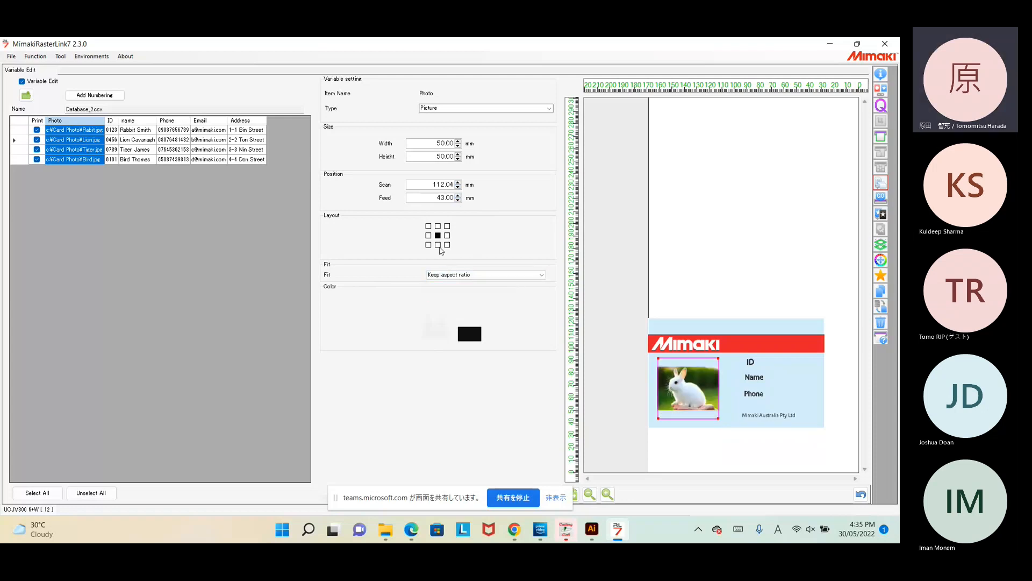
pyautogui.click(92, 131)
pyautogui.click(83, 140)
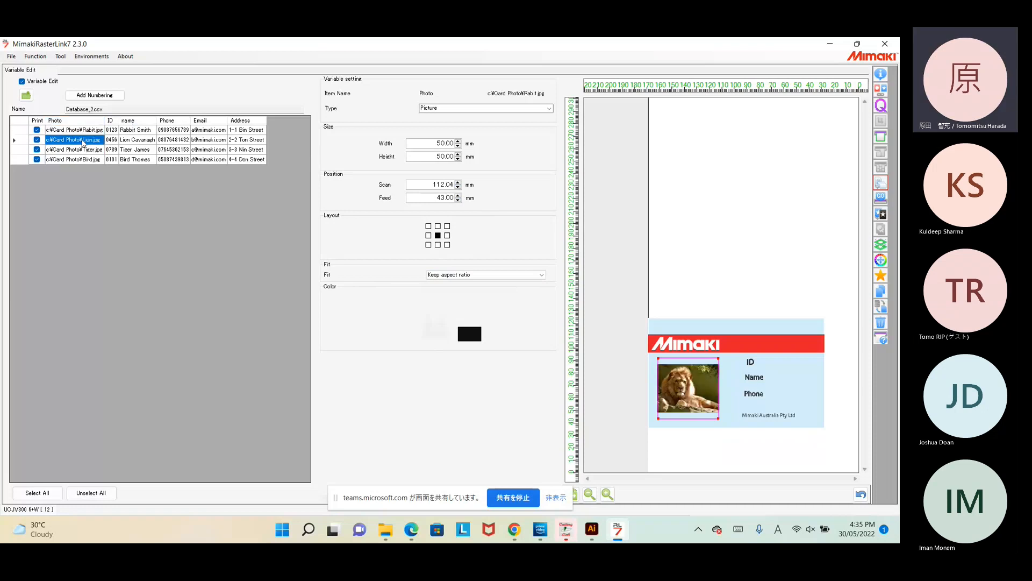
pyautogui.click(79, 151)
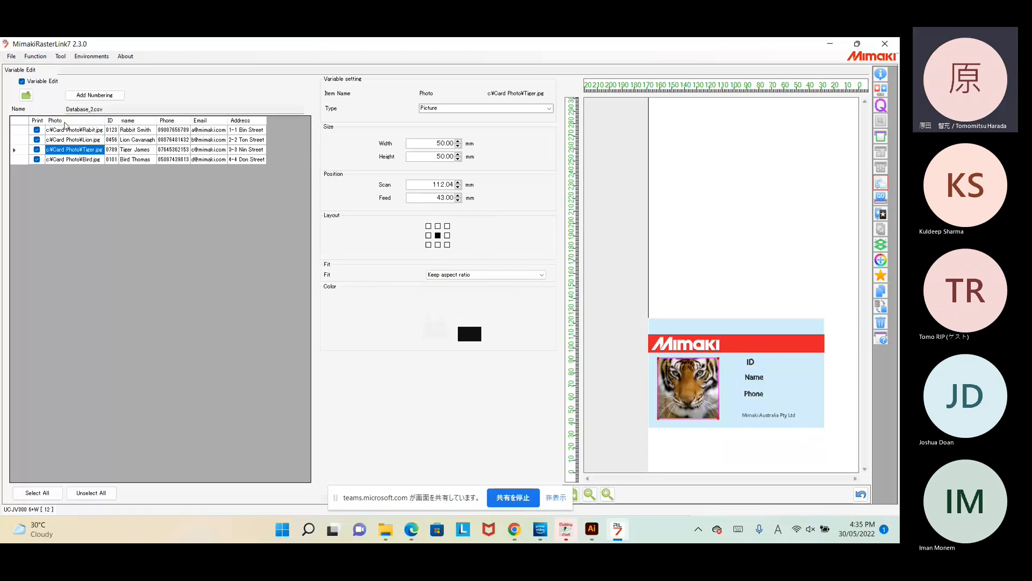
pyautogui.click(70, 159)
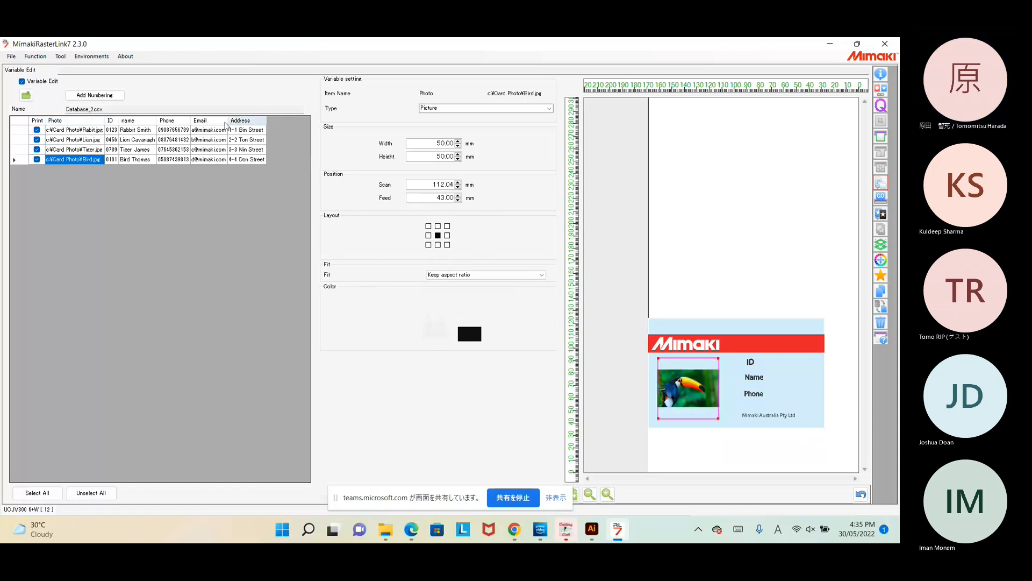
pyautogui.click(112, 121)
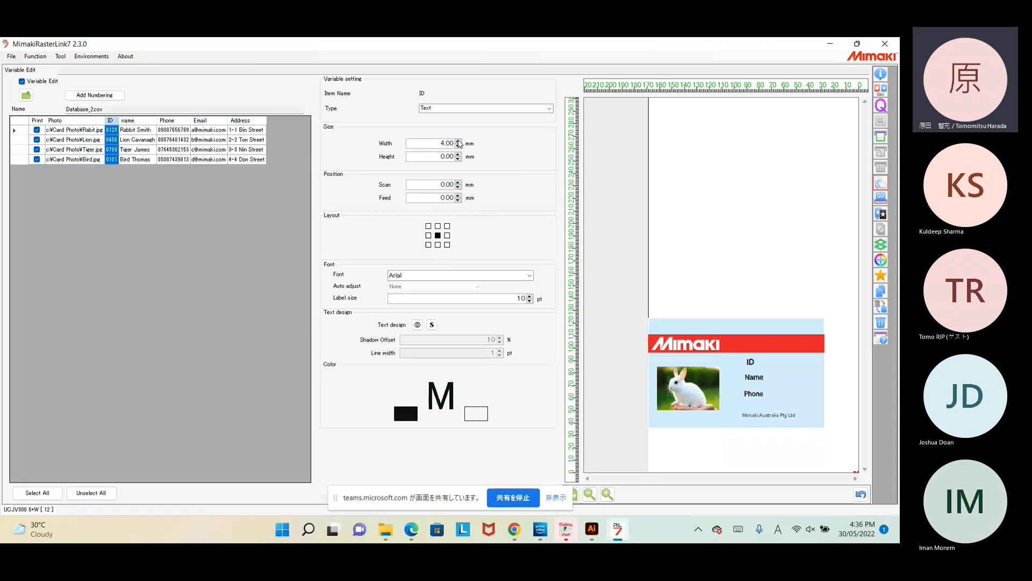
# Step: Enlarge the ID text box to 26 × 8 mm with the spin arrows
pyautogui.click(459, 141)
pyautogui.click(459, 141)
pyautogui.click(459, 141)
pyautogui.click(458, 141)
pyautogui.click(458, 143)
pyautogui.click(459, 143)
pyautogui.click(459, 143)
pyautogui.click(459, 142)
pyautogui.click(459, 143)
pyautogui.click(459, 142)
pyautogui.click(459, 142)
pyautogui.click(458, 143)
pyautogui.click(459, 142)
pyautogui.scroll(3, 441, 156)
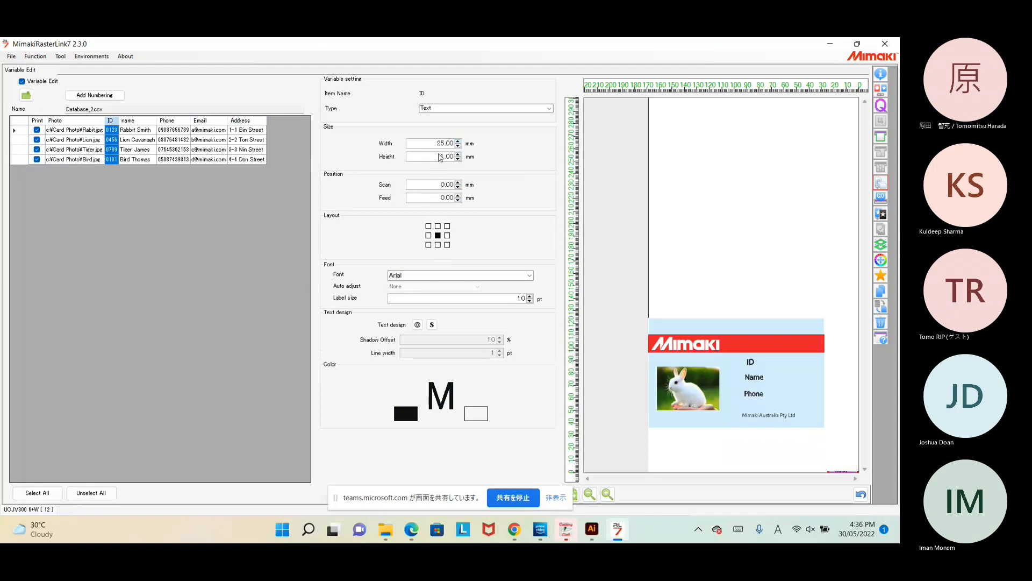
pyautogui.scroll(1, 438, 160)
pyautogui.scroll(2, 438, 160)
pyautogui.scroll(2, 438, 159)
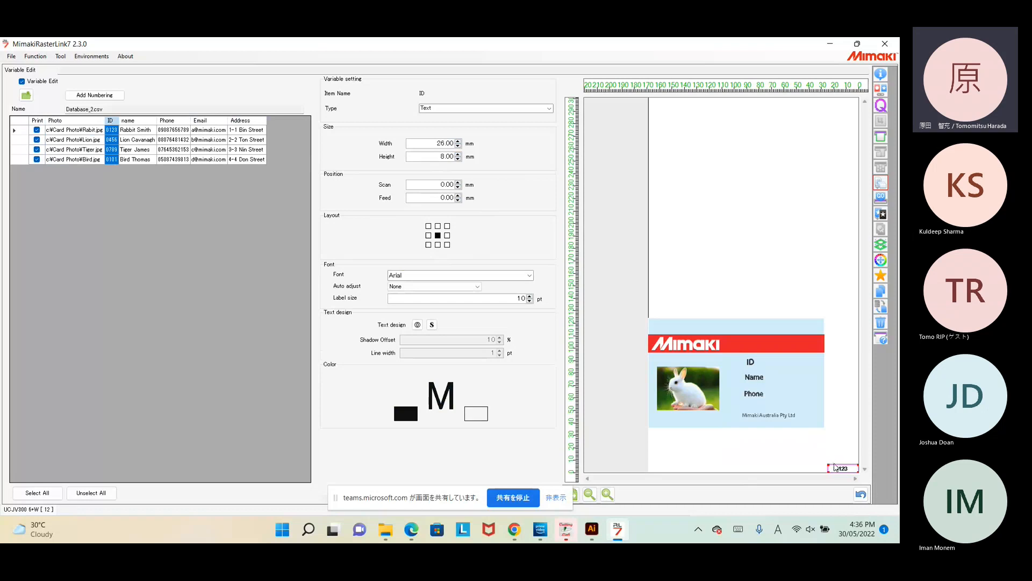
# Step: Place the ID number beside the card's ID label and check all four records' cards
pyautogui.moveTo(839, 466); pyautogui.dragTo(770, 362)
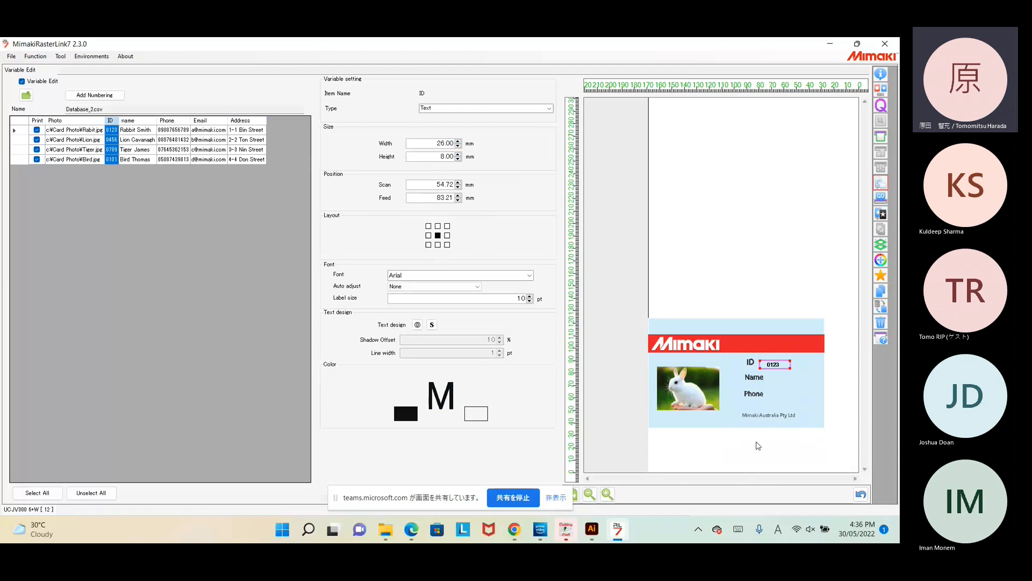
pyautogui.click(139, 130)
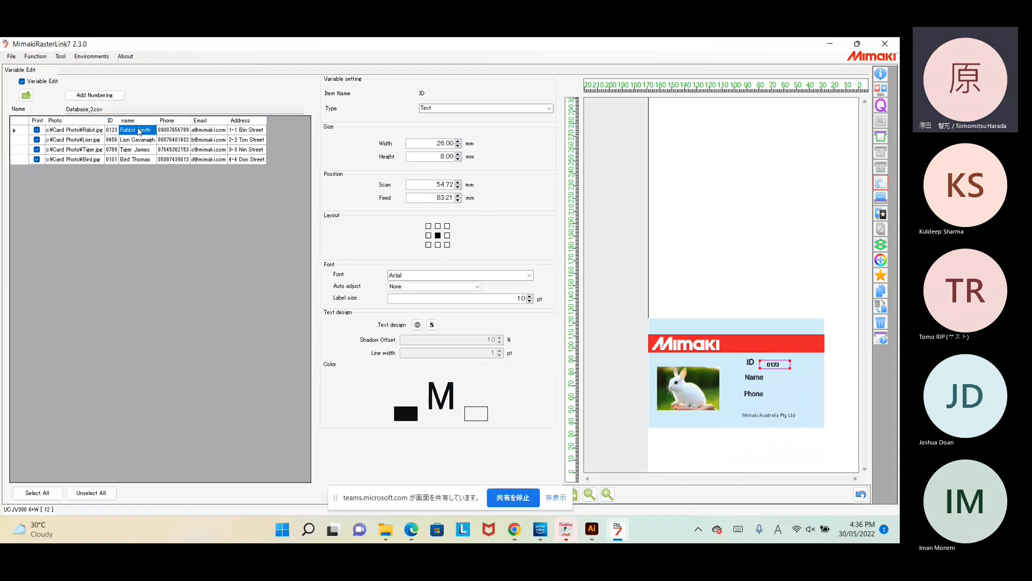
pyautogui.click(93, 133)
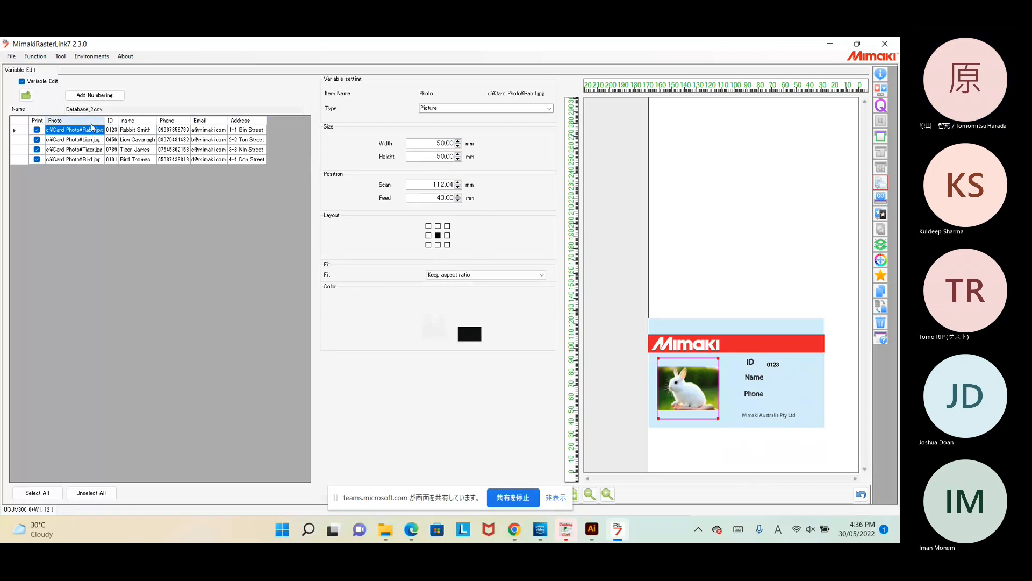
pyautogui.click(89, 141)
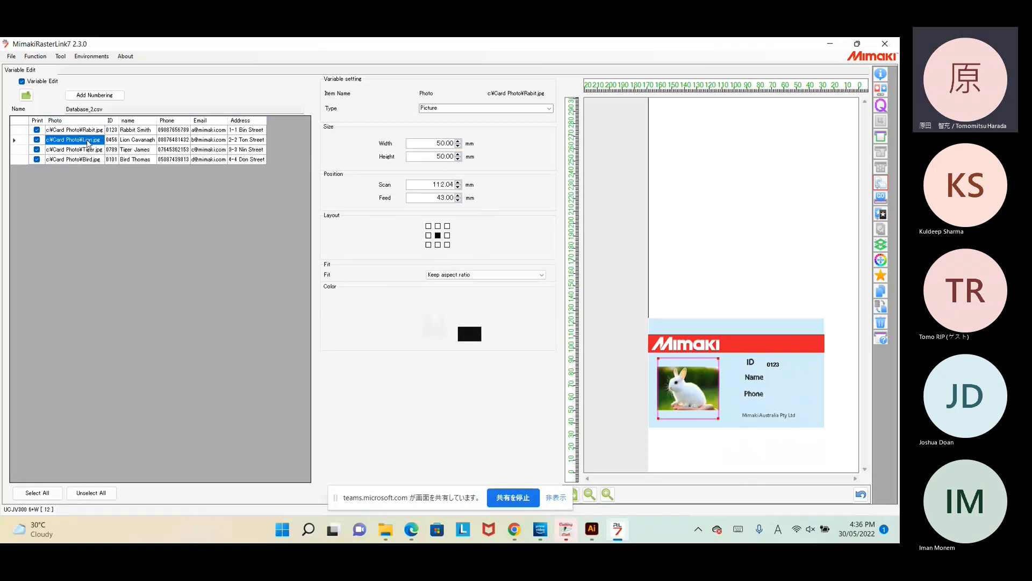
pyautogui.click(82, 150)
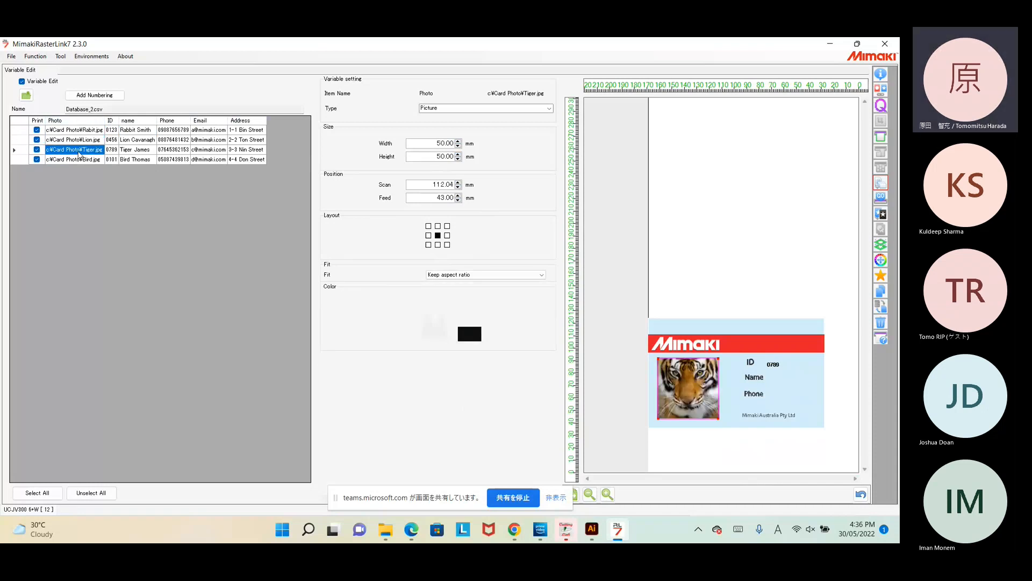
pyautogui.click(76, 160)
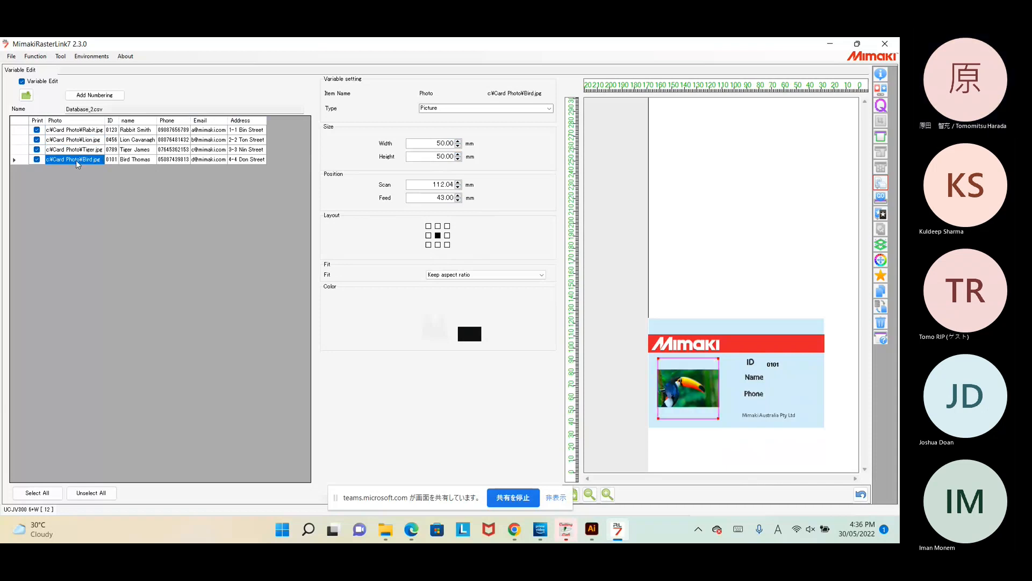
pyautogui.click(144, 121)
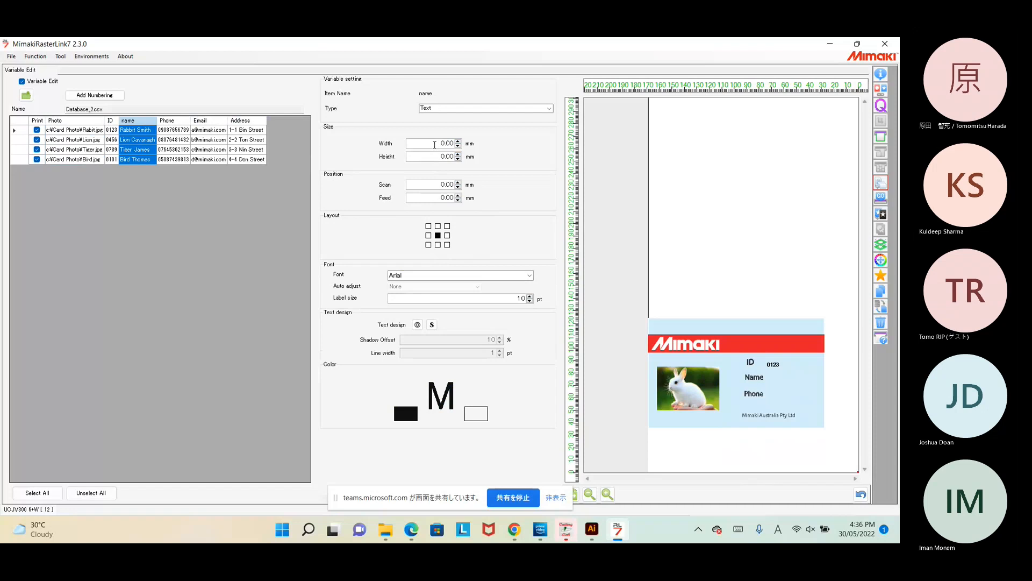
pyautogui.moveTo(434, 145); pyautogui.dragTo(464, 148)
# Step: Size the name box to 100 × 20 mm
pyautogui.write('100')
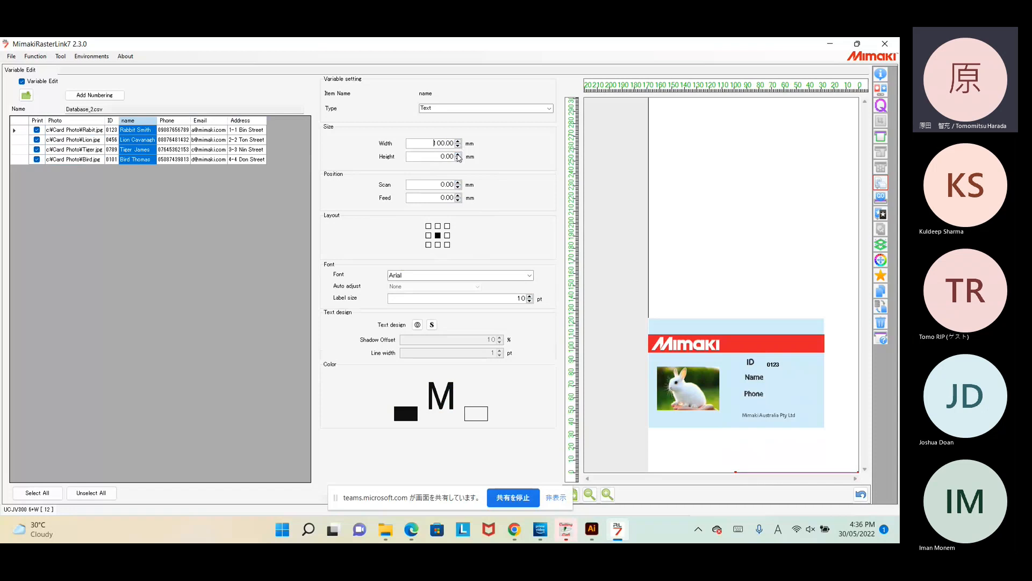
pyautogui.moveTo(439, 156); pyautogui.dragTo(485, 155)
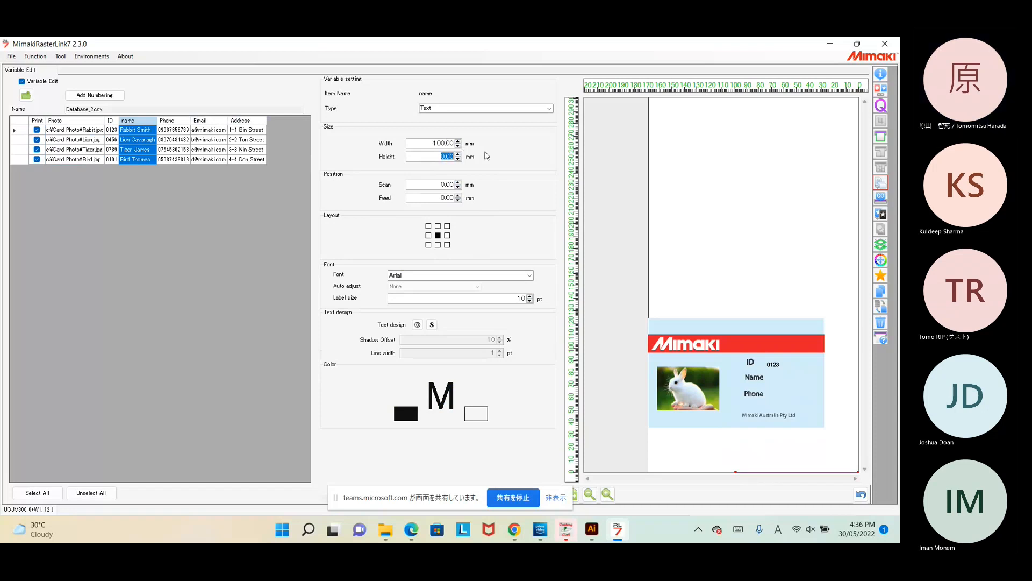
pyautogui.write('20')
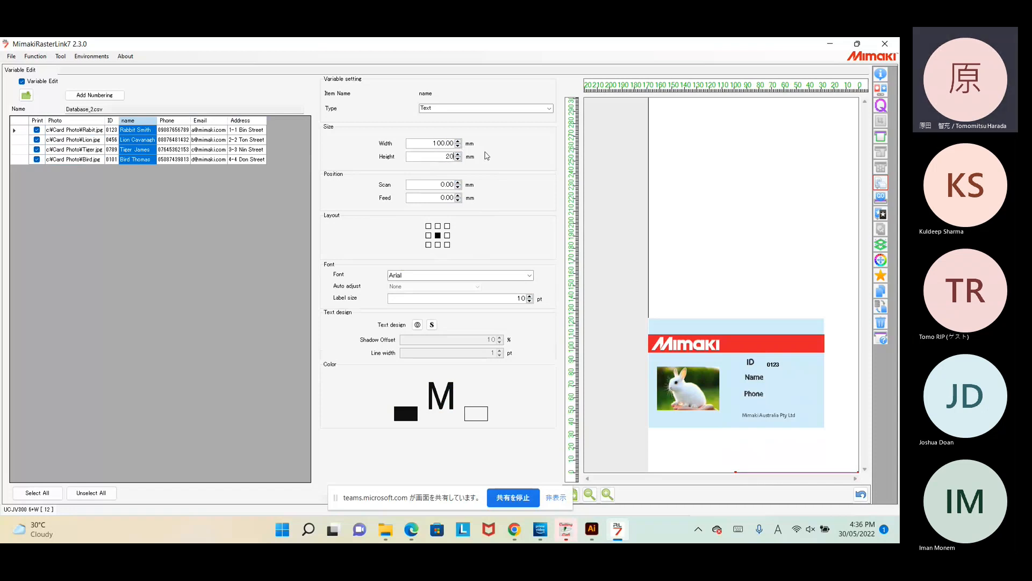
pyautogui.press('Return')
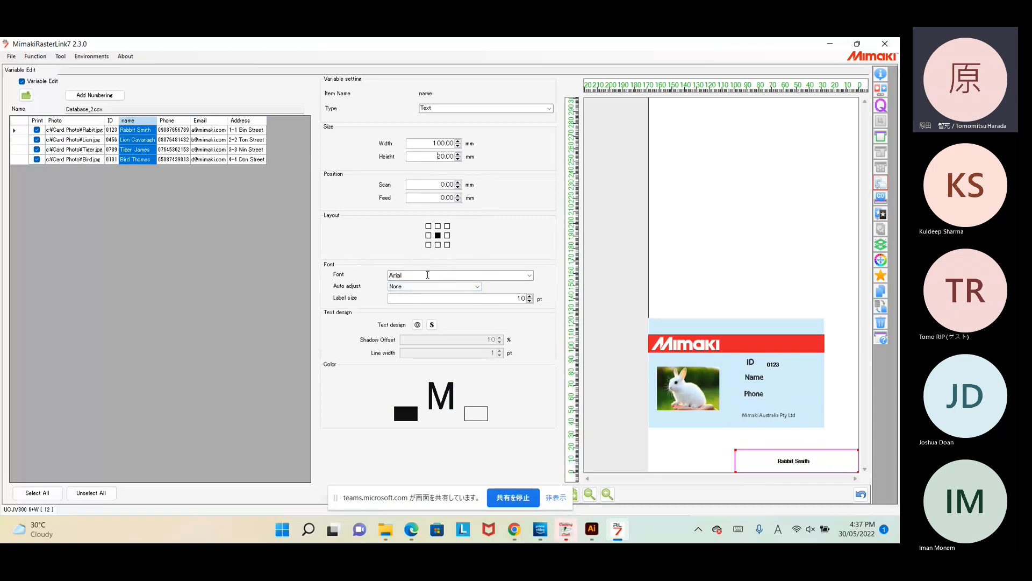
# Step: Leave text auto adjust at None and keep the name font as Arial
pyautogui.click(478, 287)
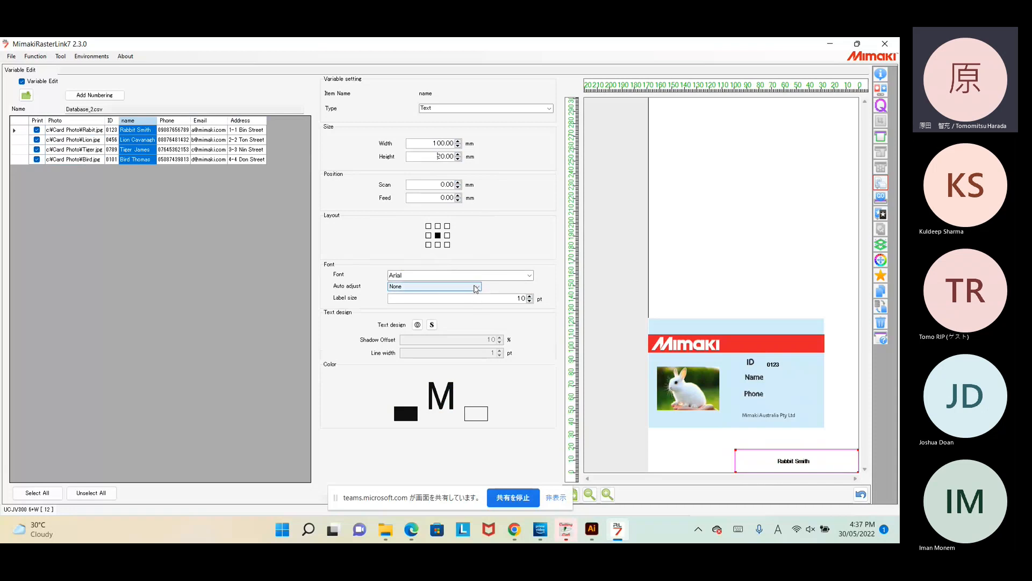
pyautogui.click(525, 275)
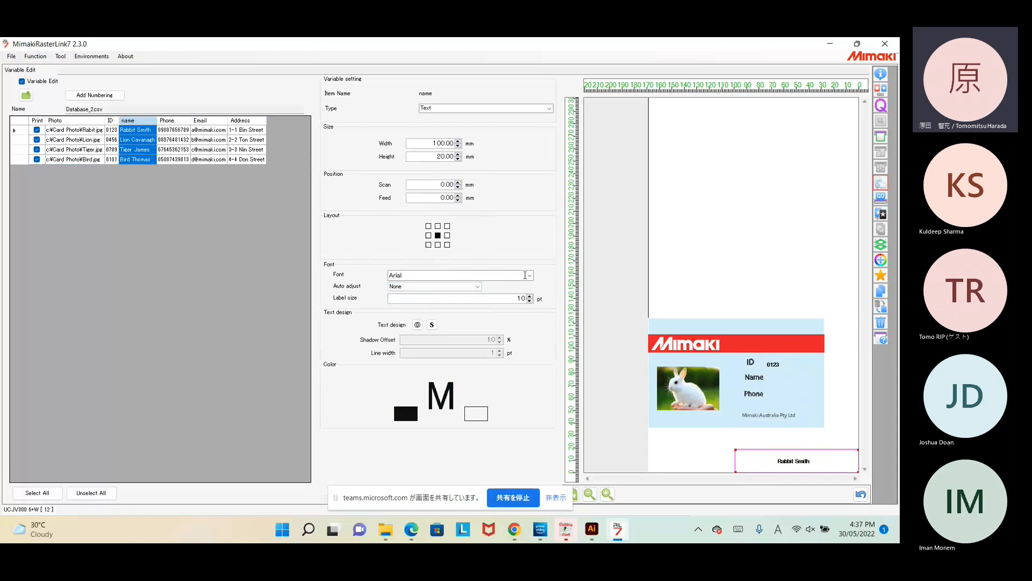
pyautogui.click(530, 275)
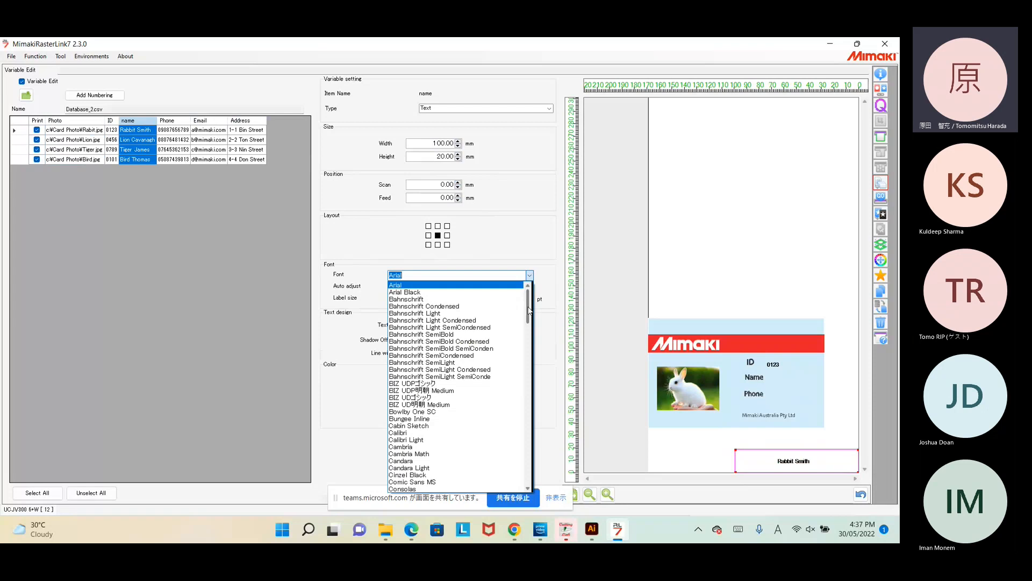
pyautogui.moveTo(529, 311)
pyautogui.mouseDown()
pyautogui.moveTo(527, 455)
pyautogui.moveTo(528, 303)
pyautogui.mouseUp()
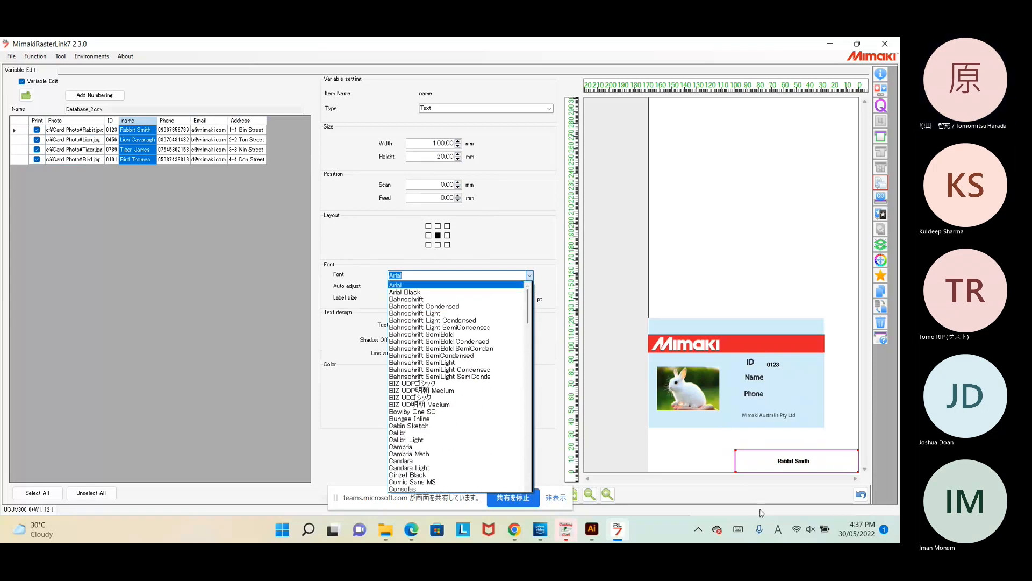
pyautogui.click(786, 464)
# Step: Move the name beside Name on the card and enlarge its text to 14 pt
pyautogui.moveTo(789, 459); pyautogui.dragTo(777, 384)
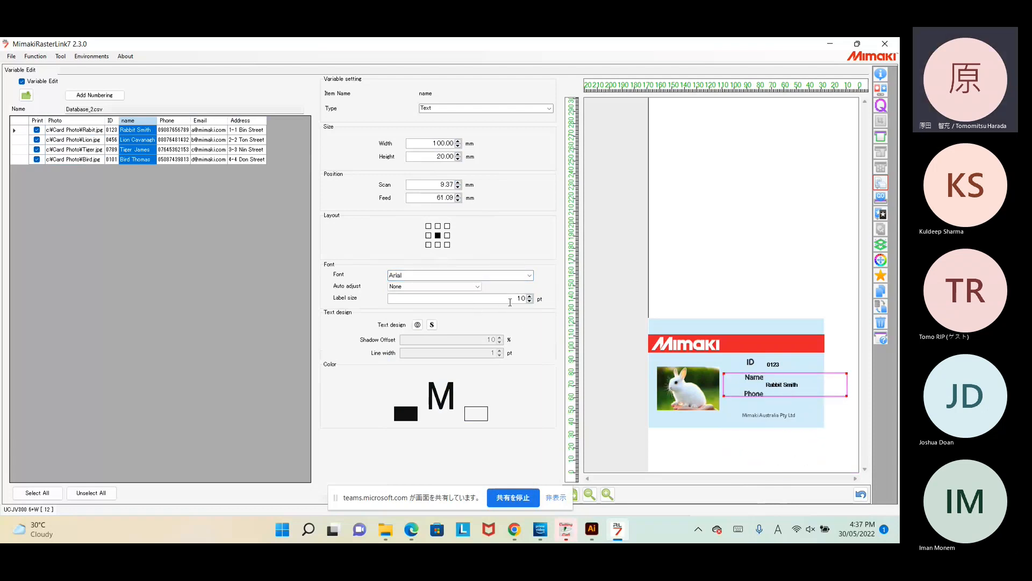
pyautogui.click(529, 297)
pyautogui.click(529, 296)
pyautogui.click(530, 297)
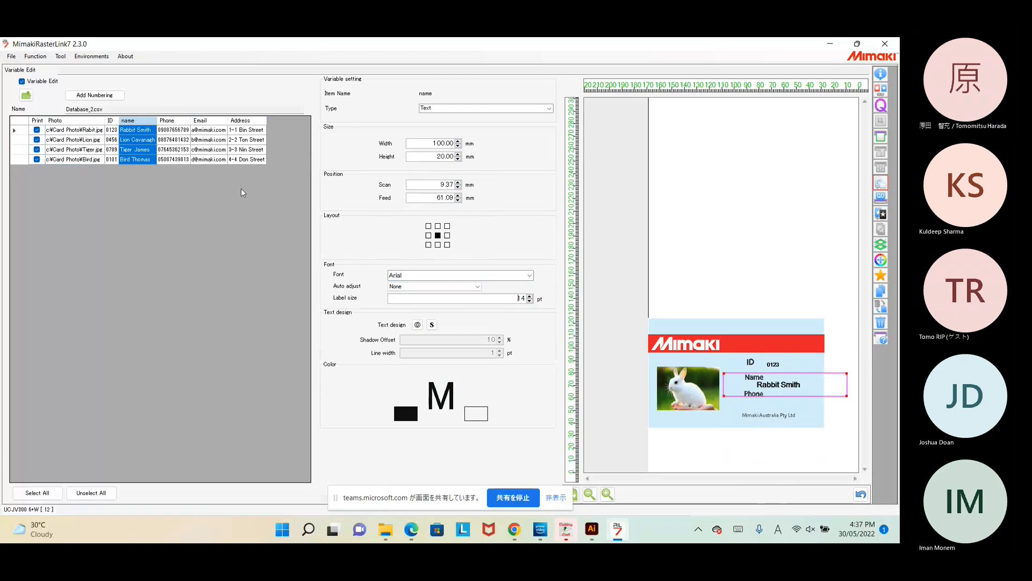
pyautogui.click(174, 120)
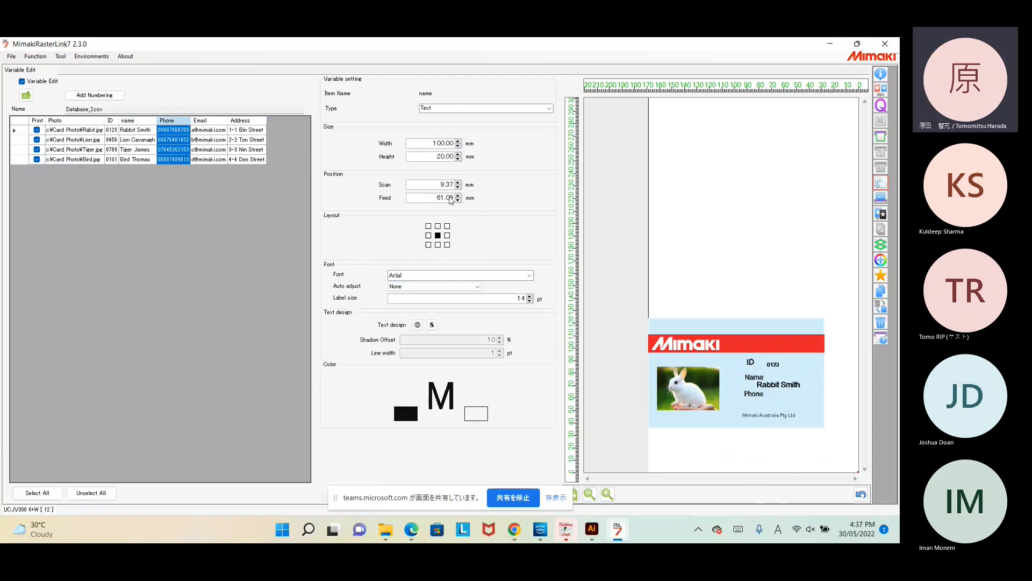
# Step: Size the phone box to 30 × 40 mm and place it under Phone on the card
pyautogui.doubleClick(435, 143)
pyautogui.write('10')
pyautogui.press('Return')
pyautogui.write('30')
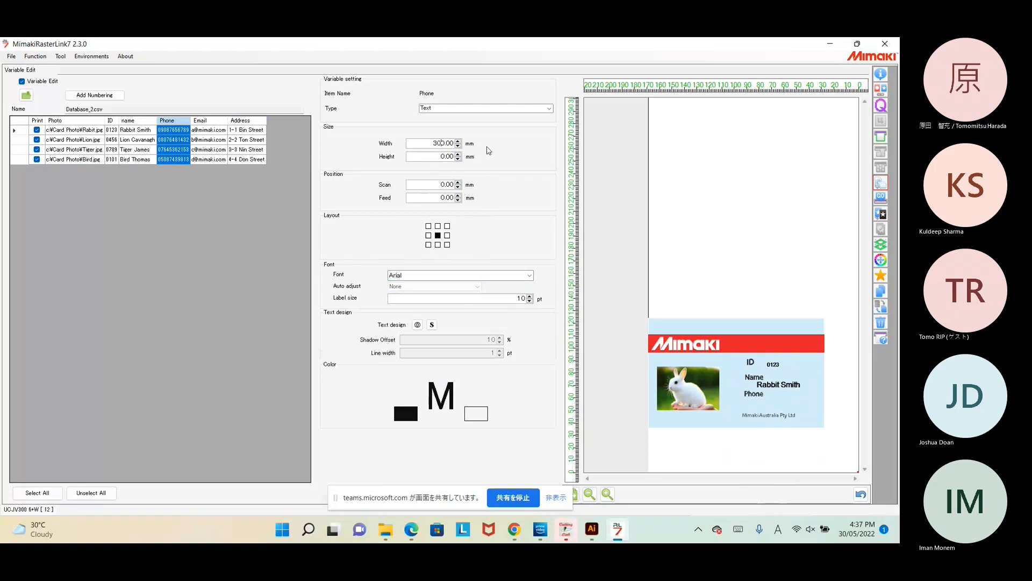
pyautogui.press('Delete')
pyautogui.moveTo(435, 159); pyautogui.dragTo(455, 157)
pyautogui.write('40')
pyautogui.moveTo(836, 438); pyautogui.dragTo(774, 392)
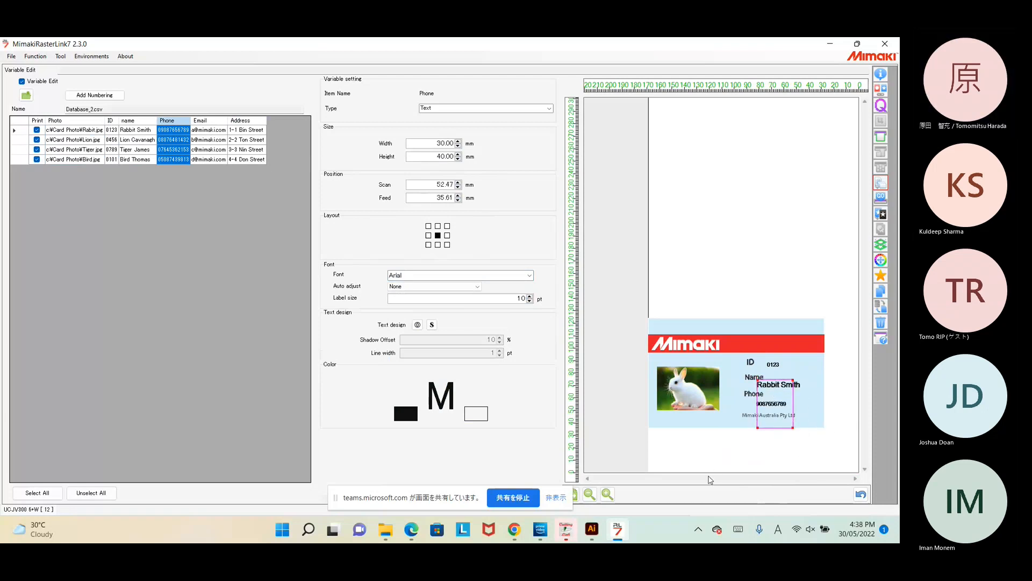
pyautogui.click(209, 121)
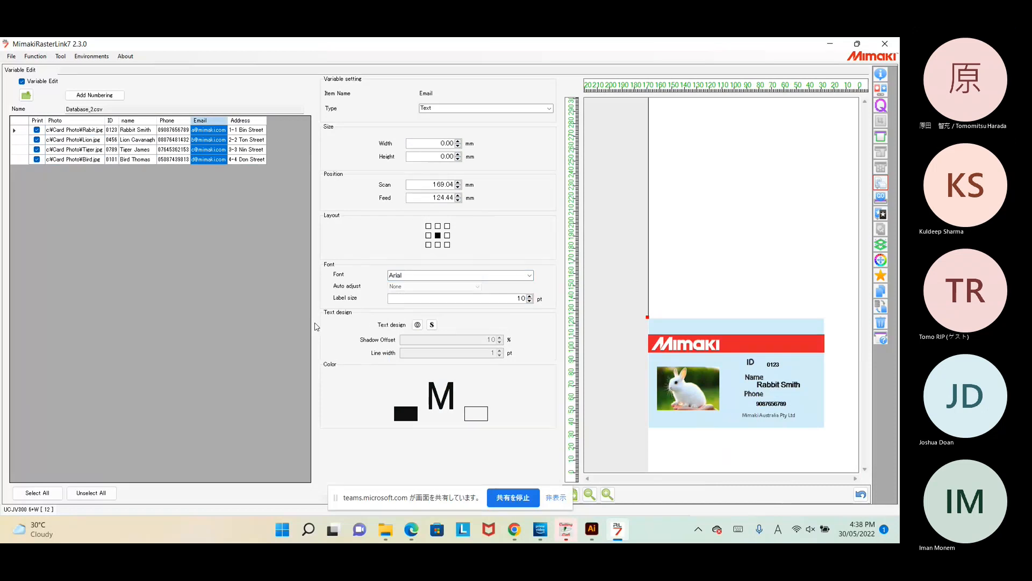
pyautogui.click(77, 122)
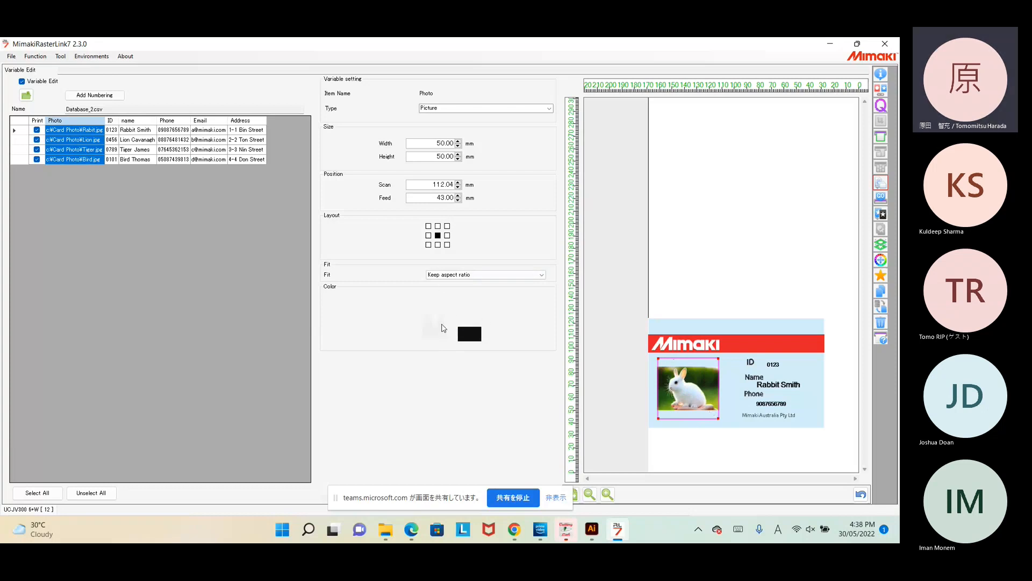
pyautogui.click(478, 338)
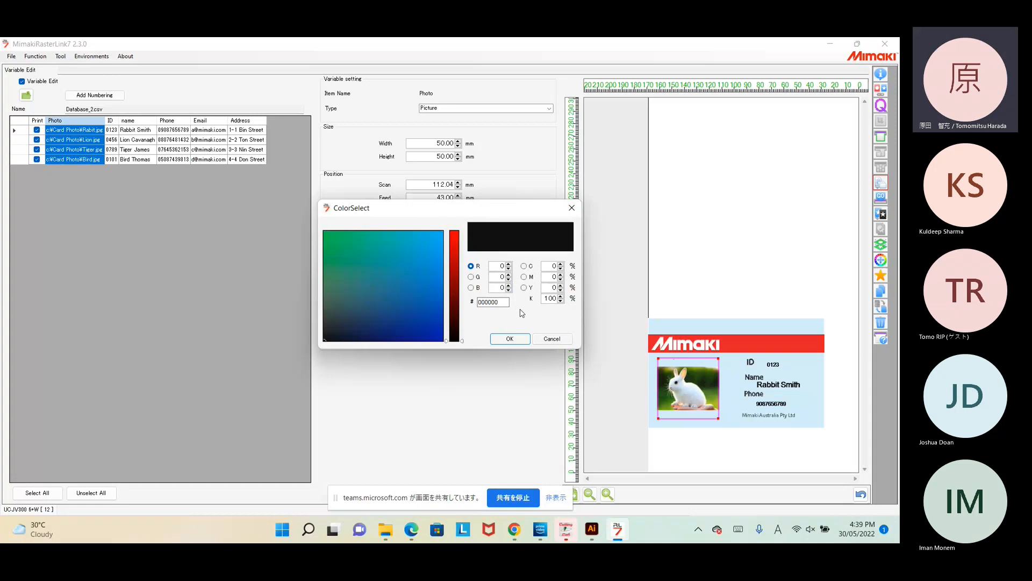
pyautogui.click(552, 340)
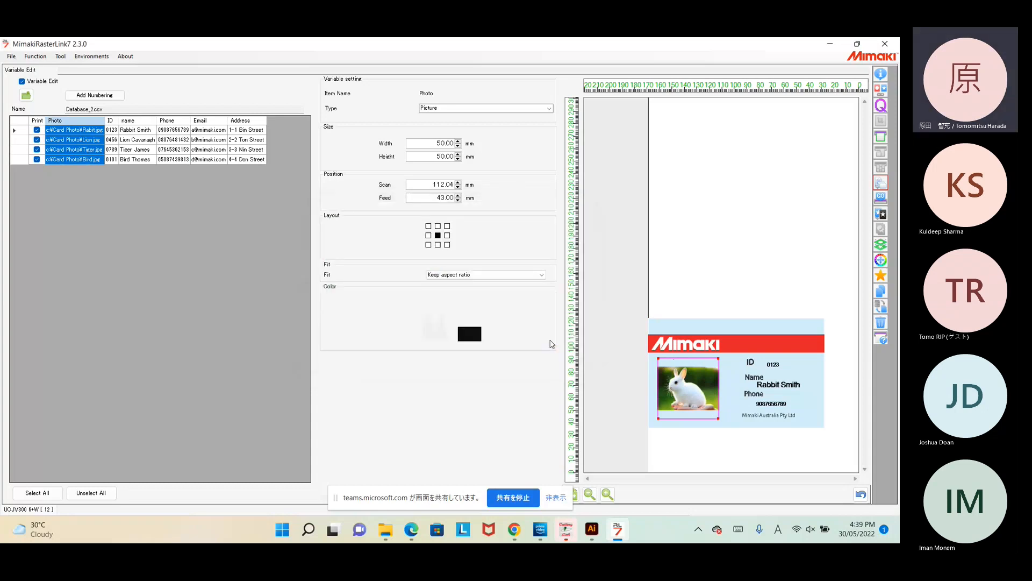
pyautogui.click(468, 334)
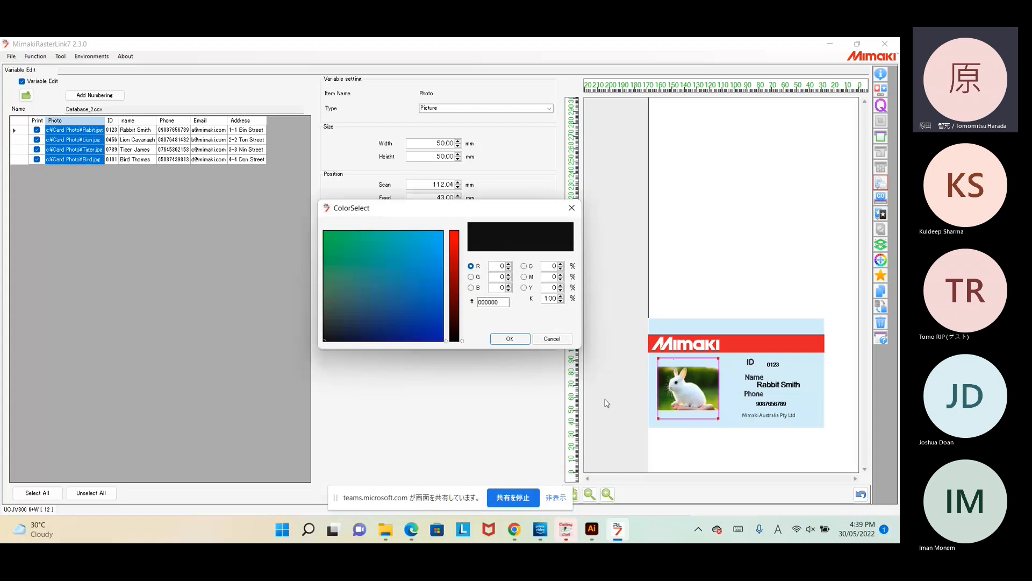
pyautogui.click(556, 339)
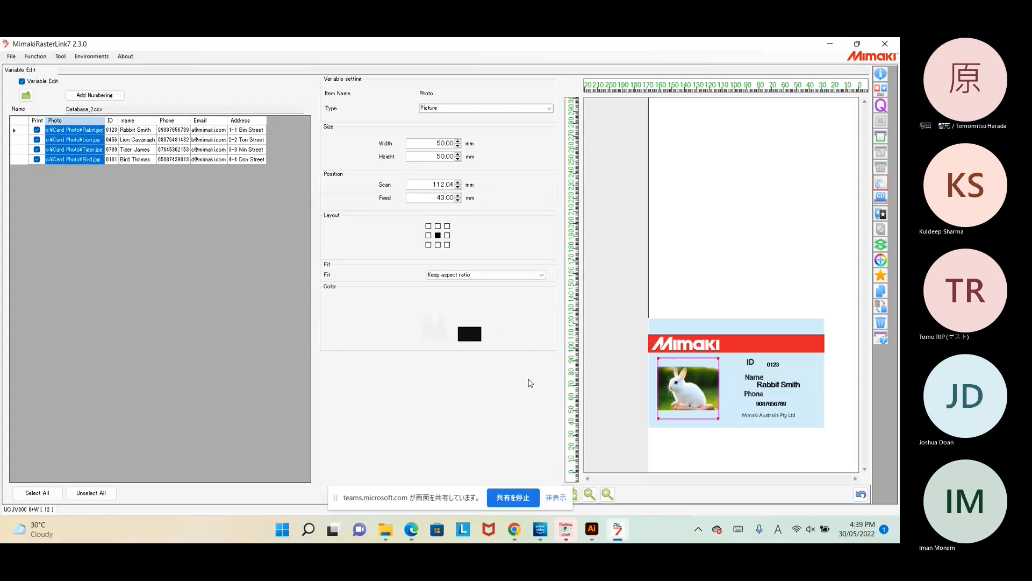
pyautogui.click(438, 245)
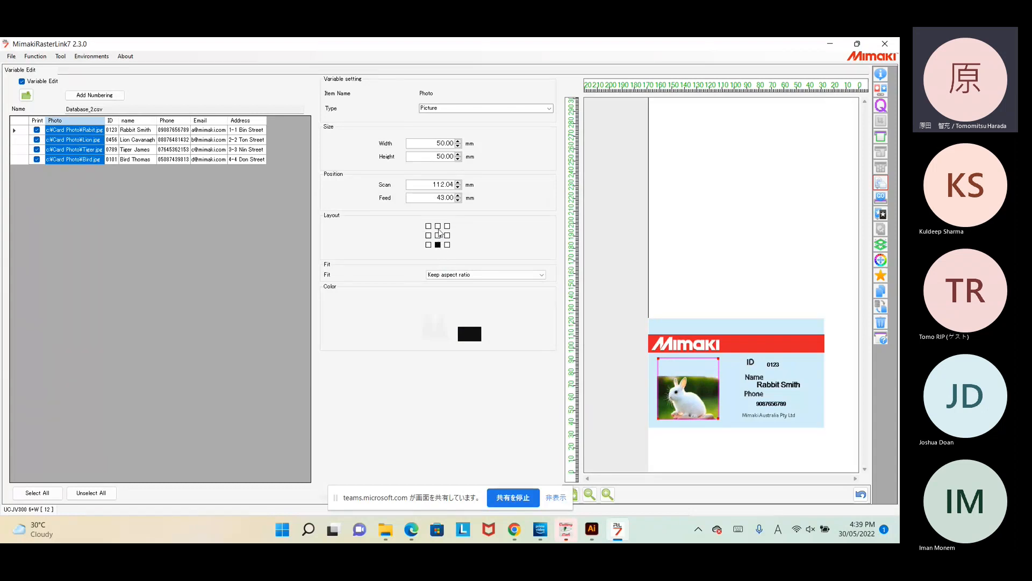
pyautogui.click(438, 226)
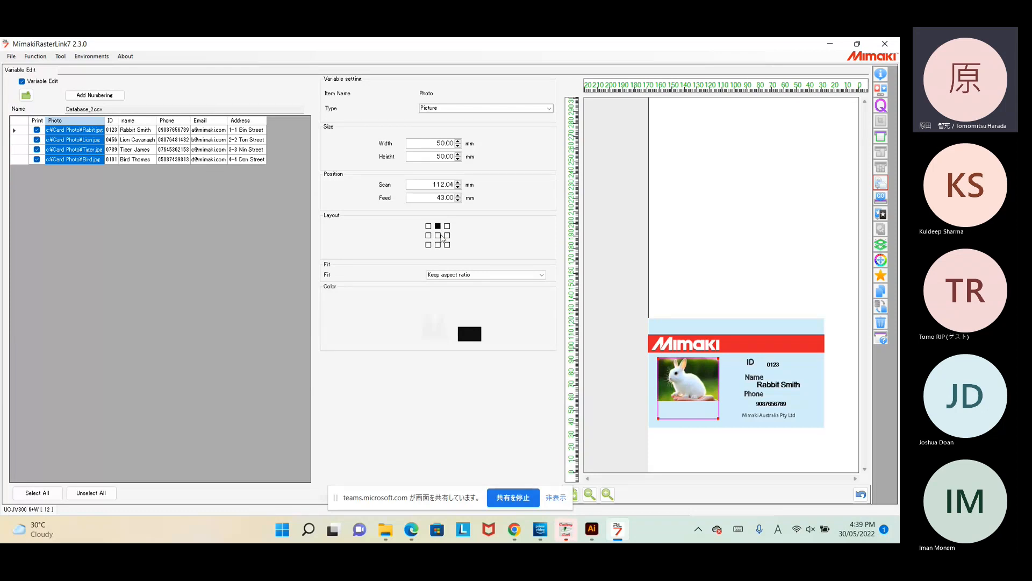
pyautogui.click(438, 235)
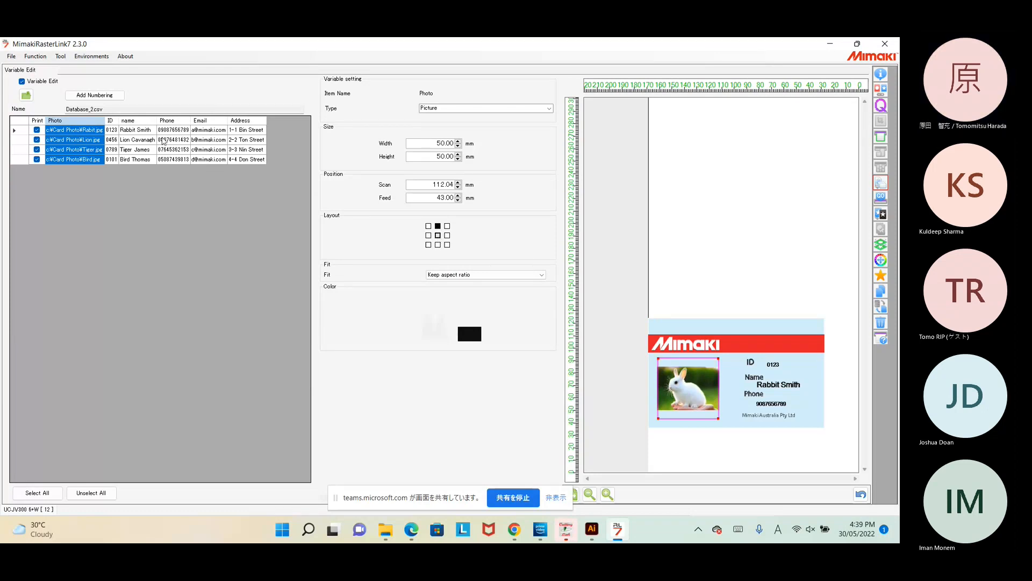
pyautogui.click(111, 121)
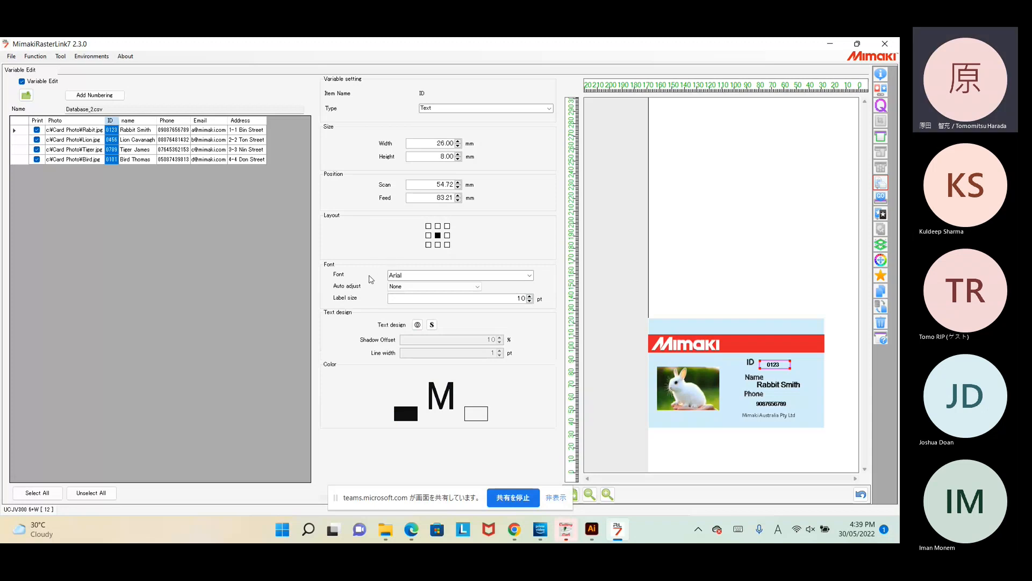
# Step: Turn on outline and shadow text design for the ID, leaving numbering unadded
pyautogui.click(418, 325)
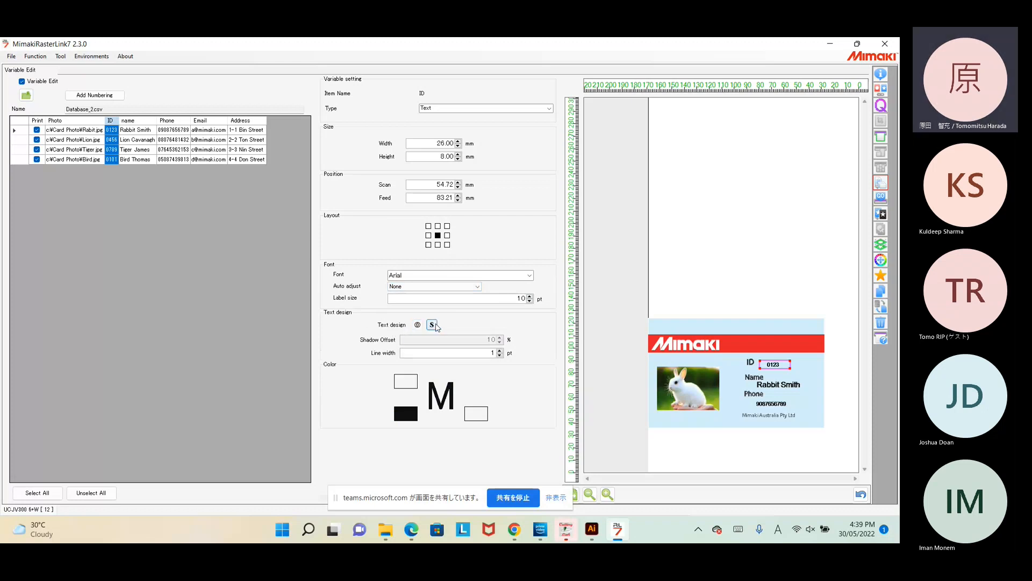
pyautogui.click(434, 325)
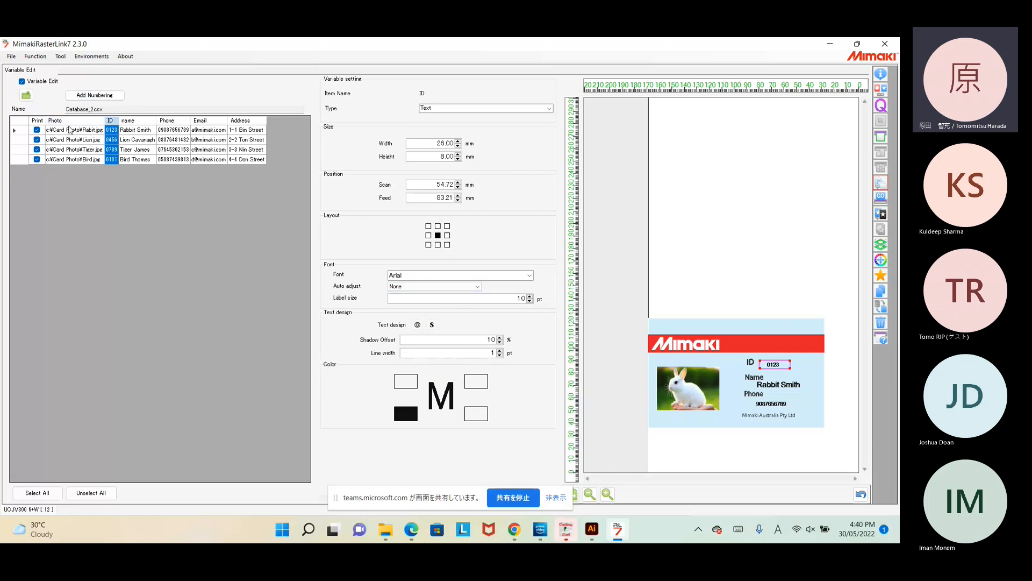
pyautogui.click(99, 98)
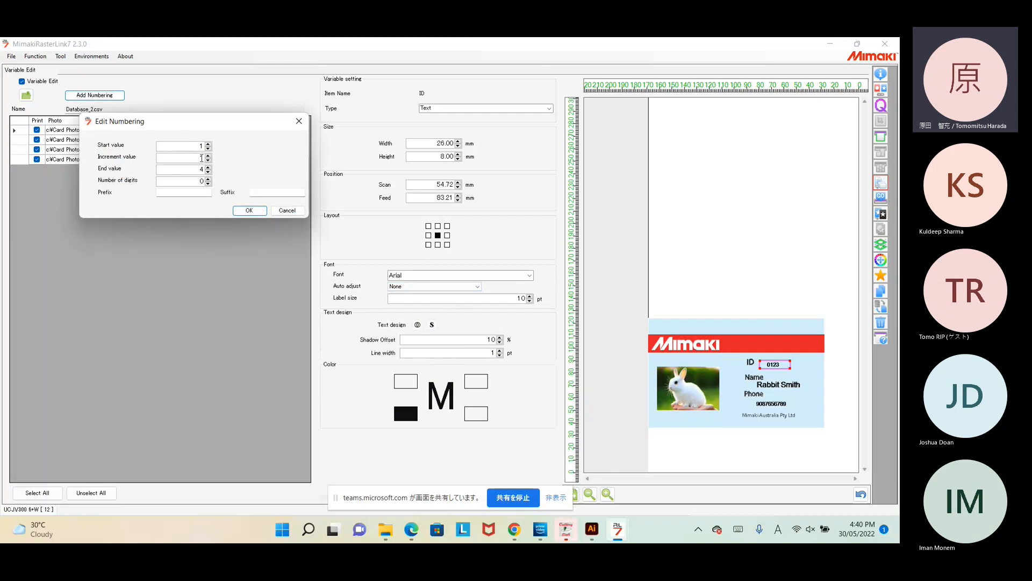
pyautogui.click(287, 210)
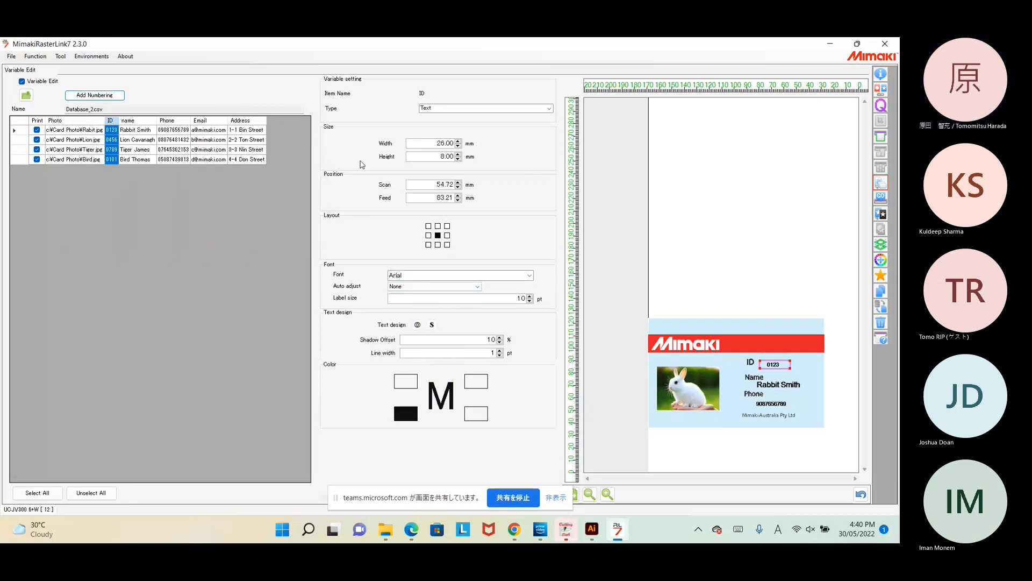
# Step: Preview the rabbit, lion, tiger and bird cards, then move on to print Quality settings
pyautogui.click(88, 131)
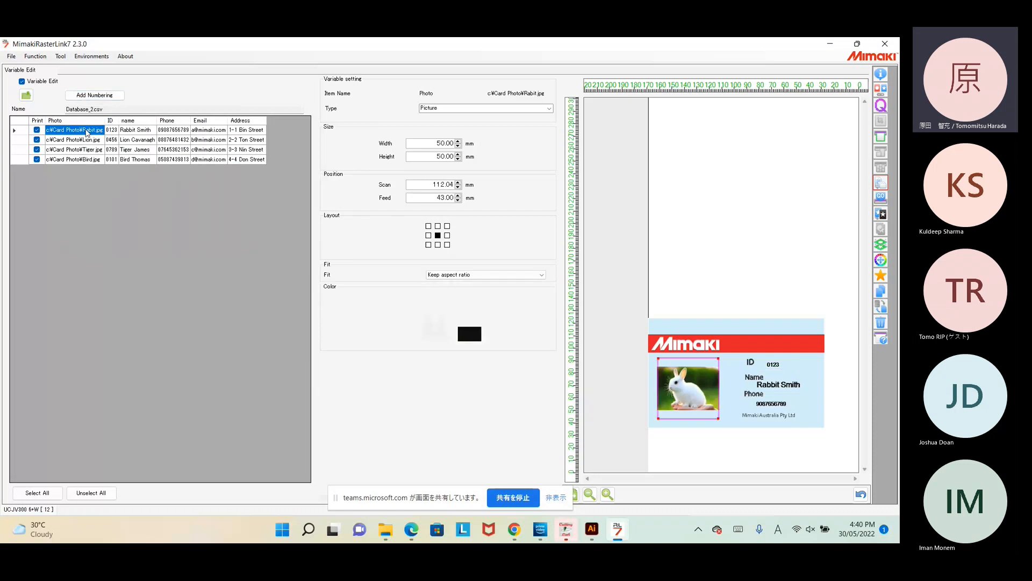
pyautogui.click(84, 141)
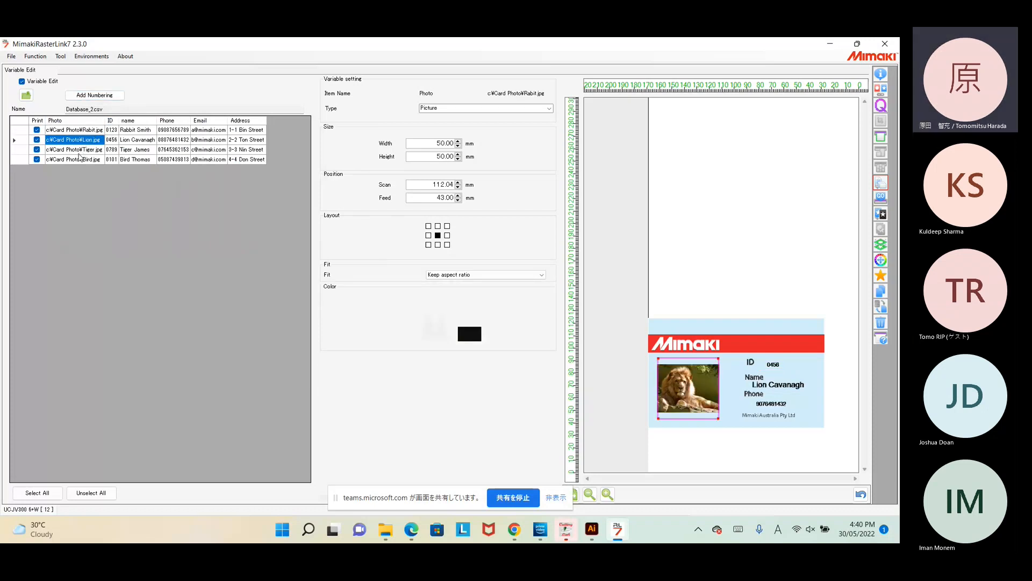
pyautogui.click(81, 150)
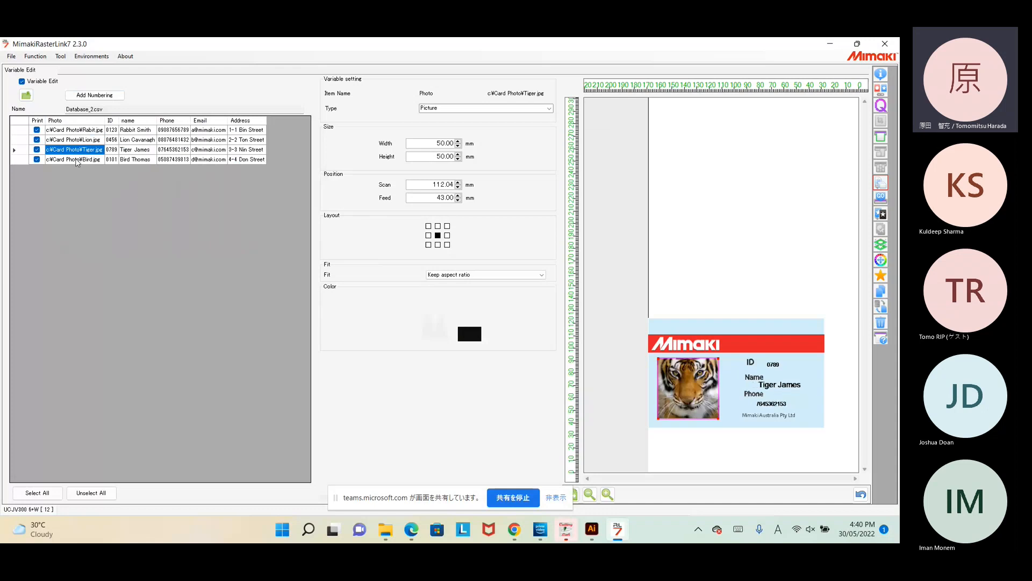
pyautogui.click(77, 160)
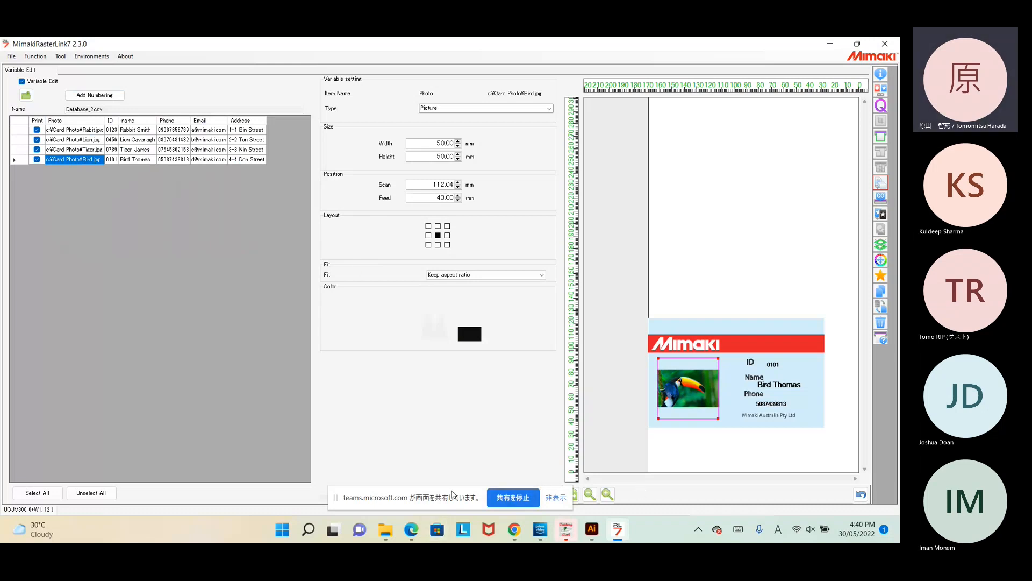
pyautogui.click(881, 105)
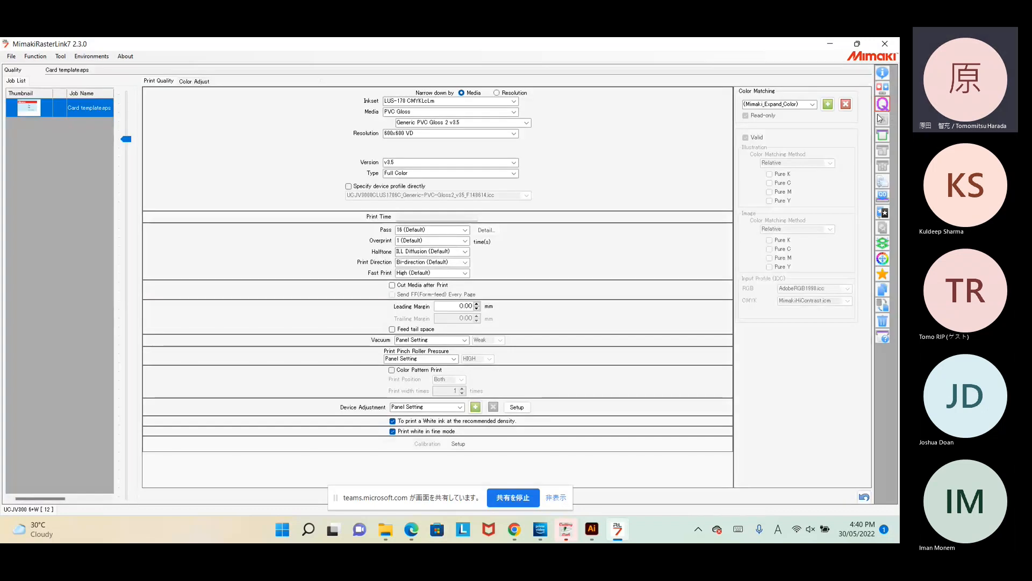
# Step: Switch to the General Print layout view showing the four cards at 100% scale
pyautogui.click(882, 138)
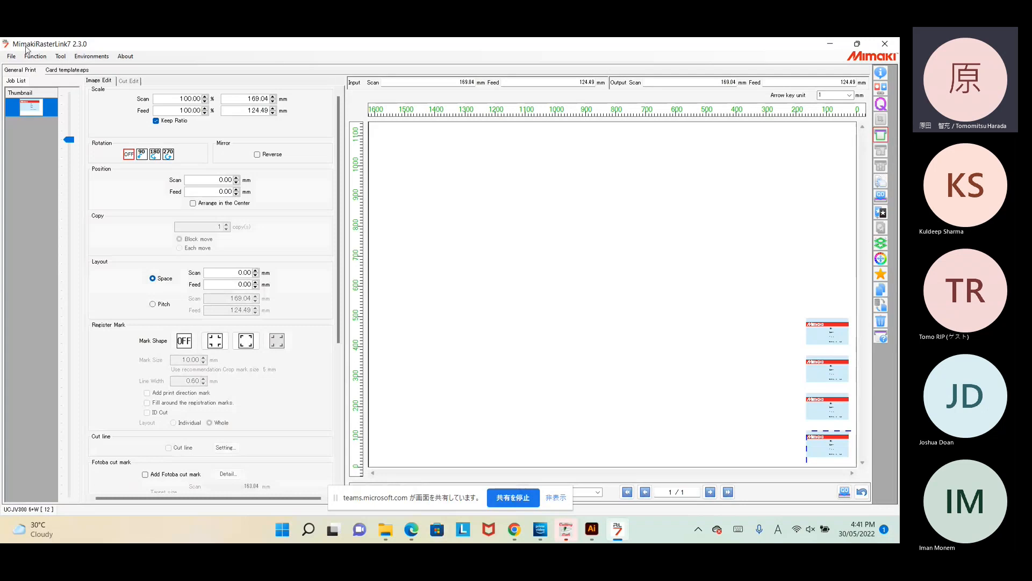
# Step: Open Printer Management from the File menu's environment settings
pyautogui.click(12, 57)
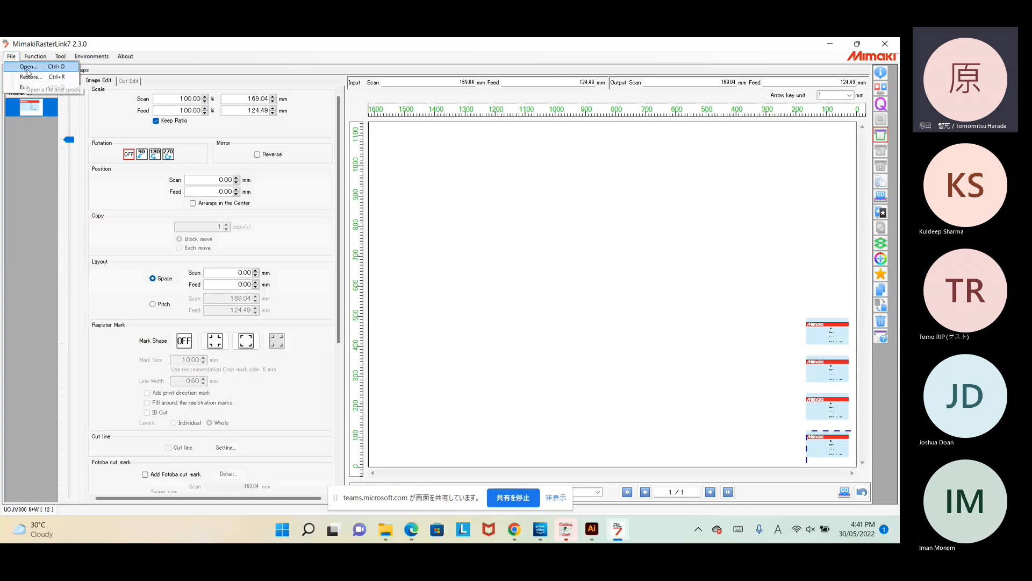
pyautogui.click(86, 57)
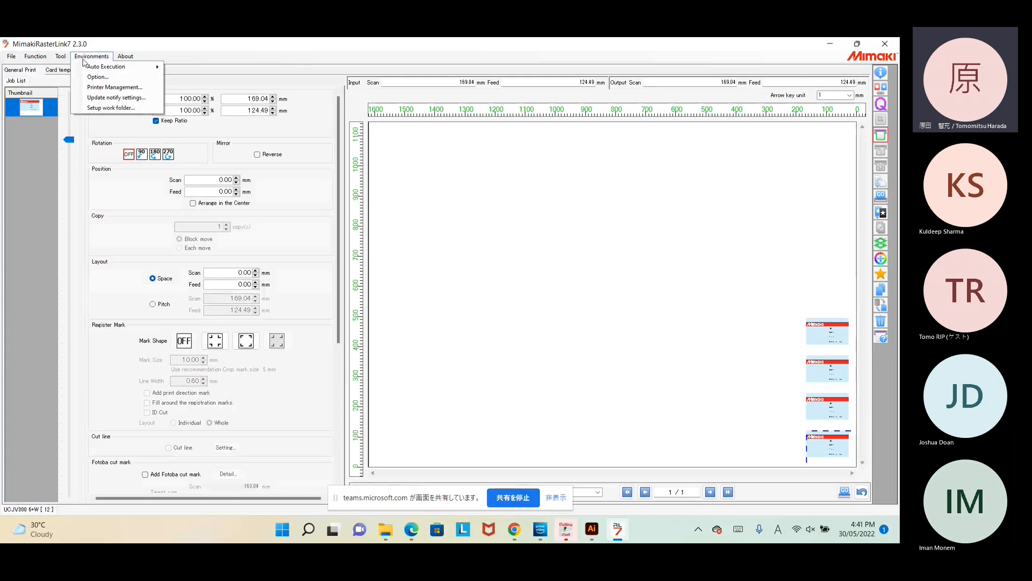
pyautogui.click(98, 89)
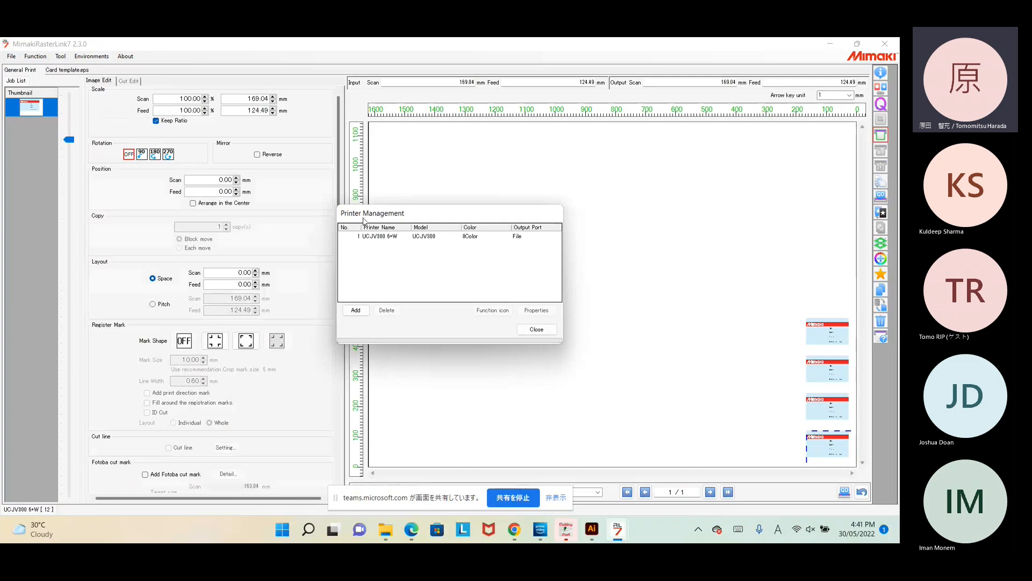
# Step: Add a UJF-6042MkII e printer named 6141 with the WW special colour set, without a hot folder
pyautogui.click(362, 312)
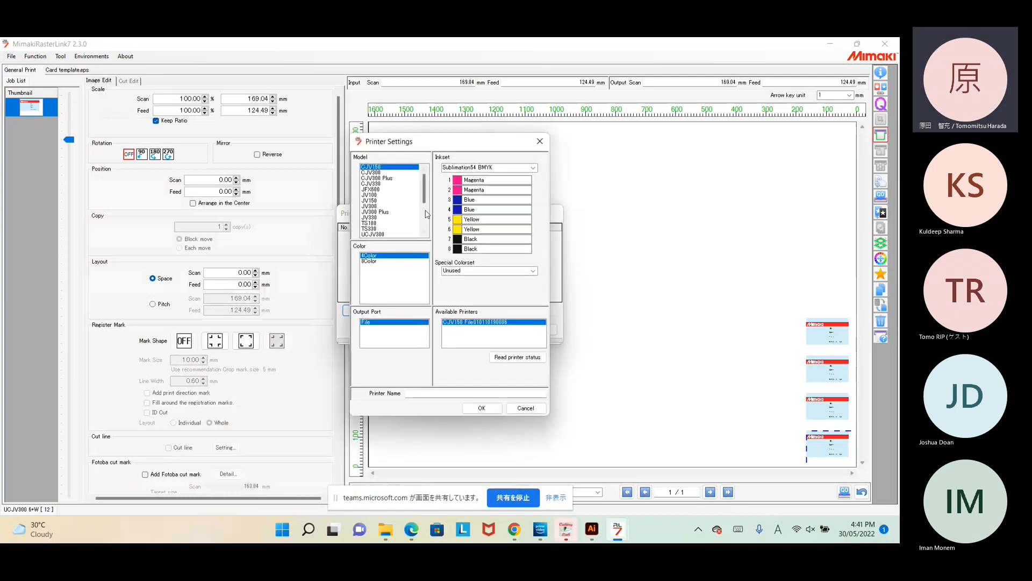
pyautogui.scroll(-4, 426, 196)
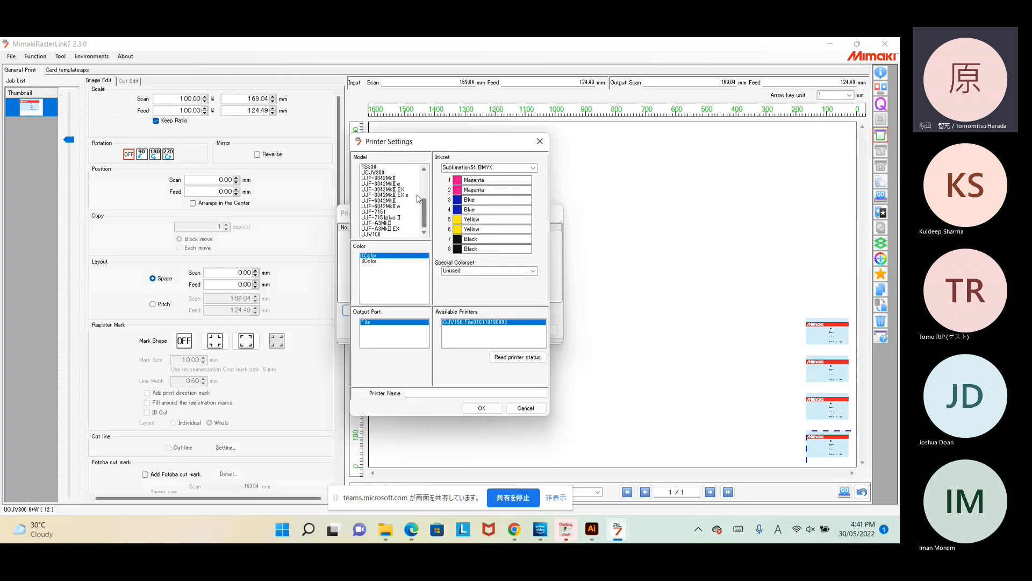
pyautogui.click(418, 205)
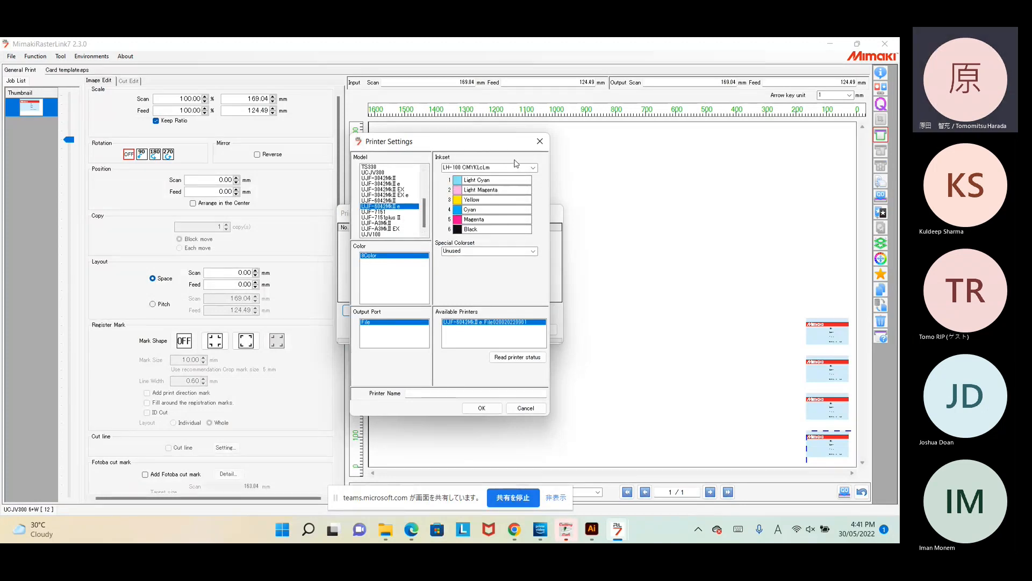
pyautogui.click(470, 251)
pyautogui.click(531, 253)
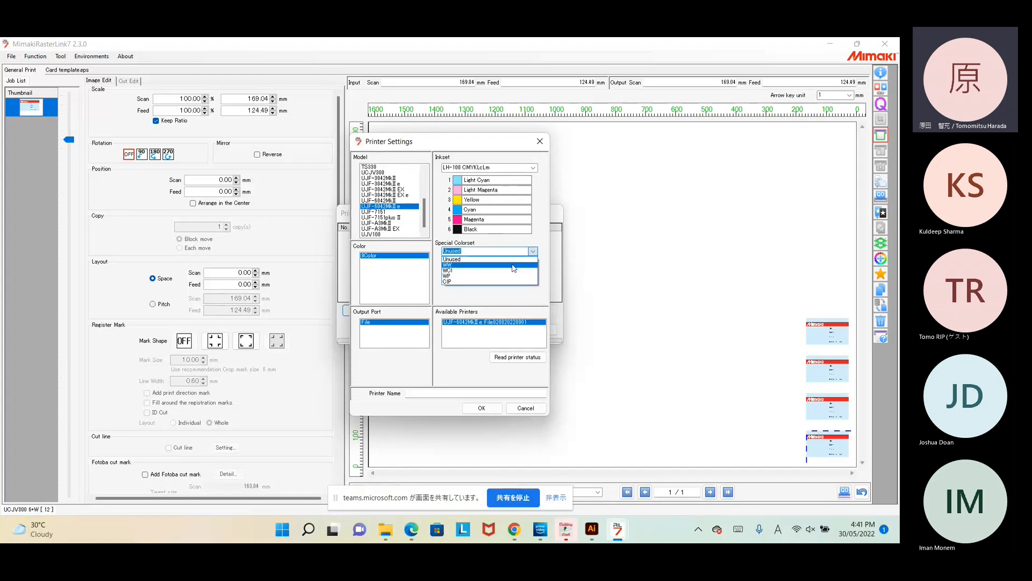
pyautogui.click(513, 266)
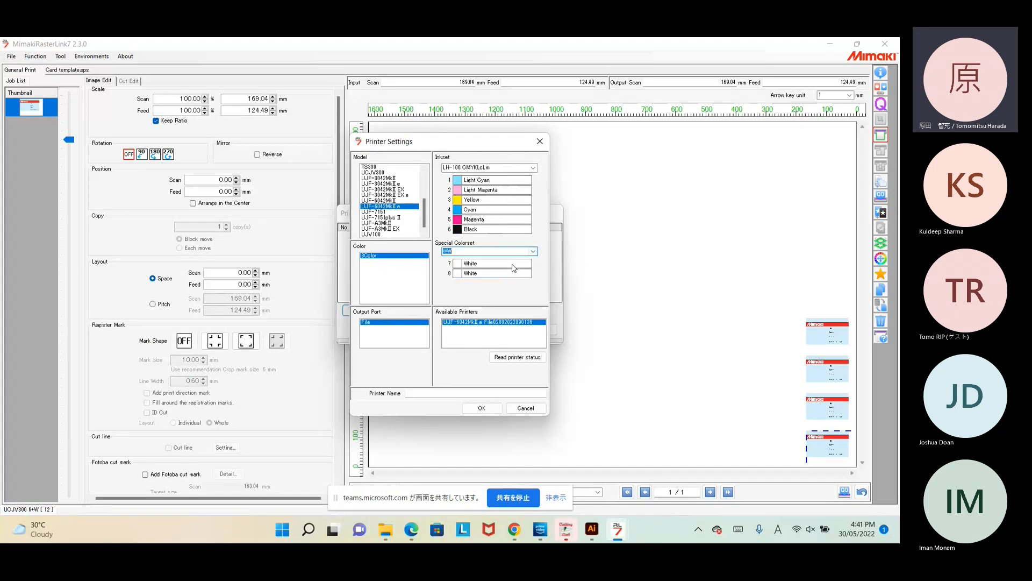
pyautogui.click(433, 394)
pyautogui.write('6141')
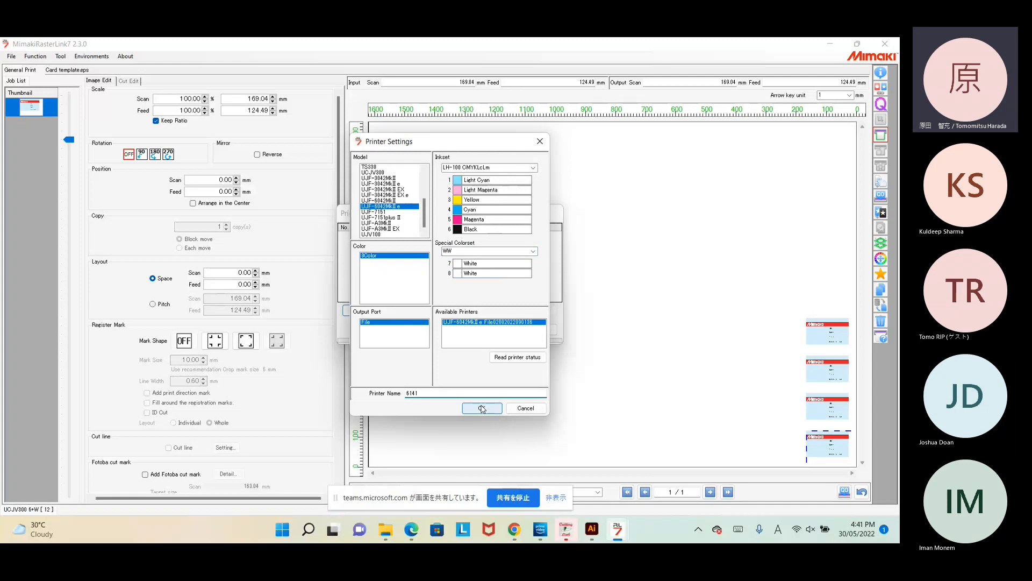
pyautogui.click(483, 408)
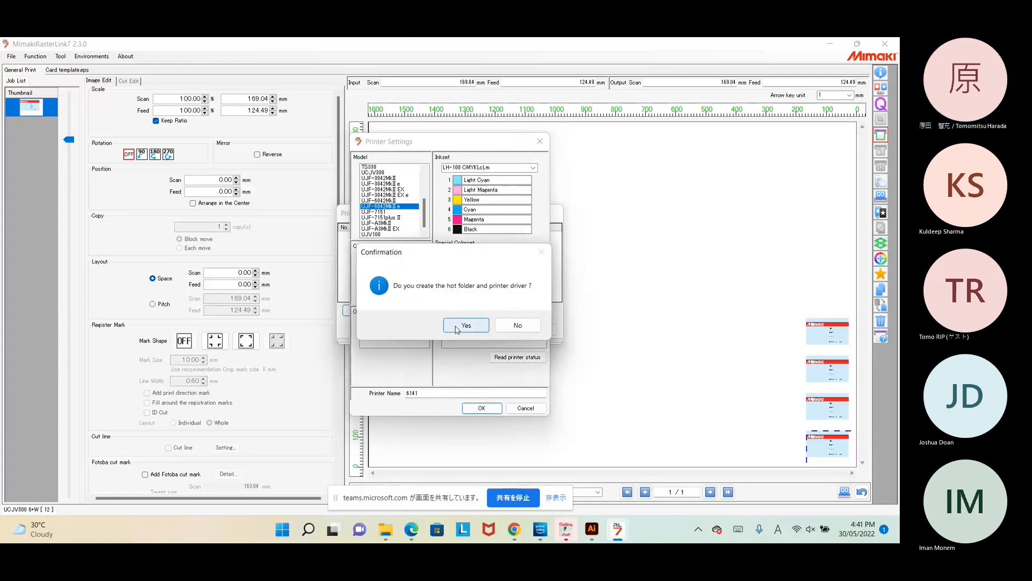
pyautogui.click(508, 329)
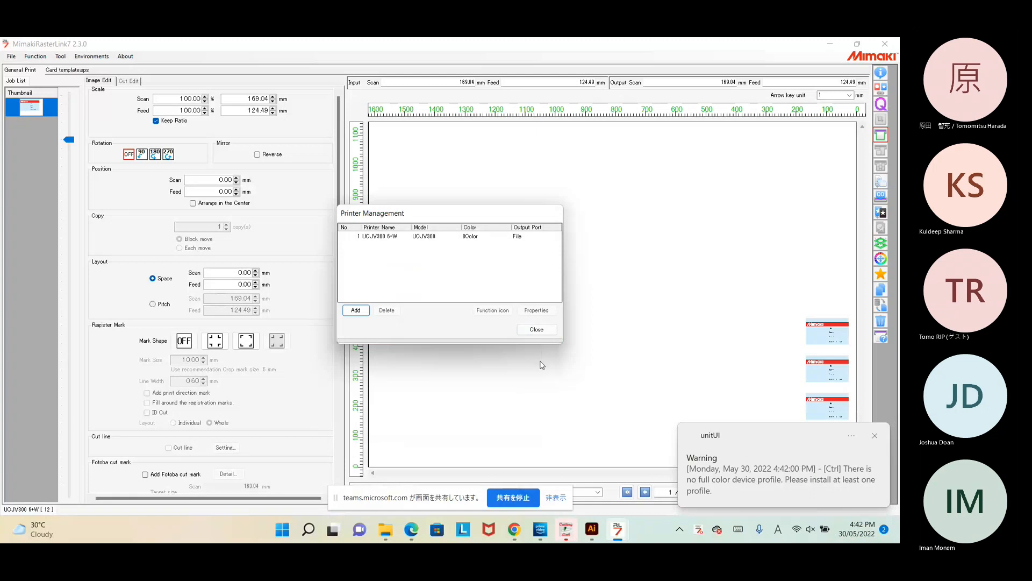
# Step: Add printer 6042 (UJF-6042 MkII e, LUS-120 CMYKLcLm), skip the hot folder, and close Printer Management
pyautogui.click(361, 310)
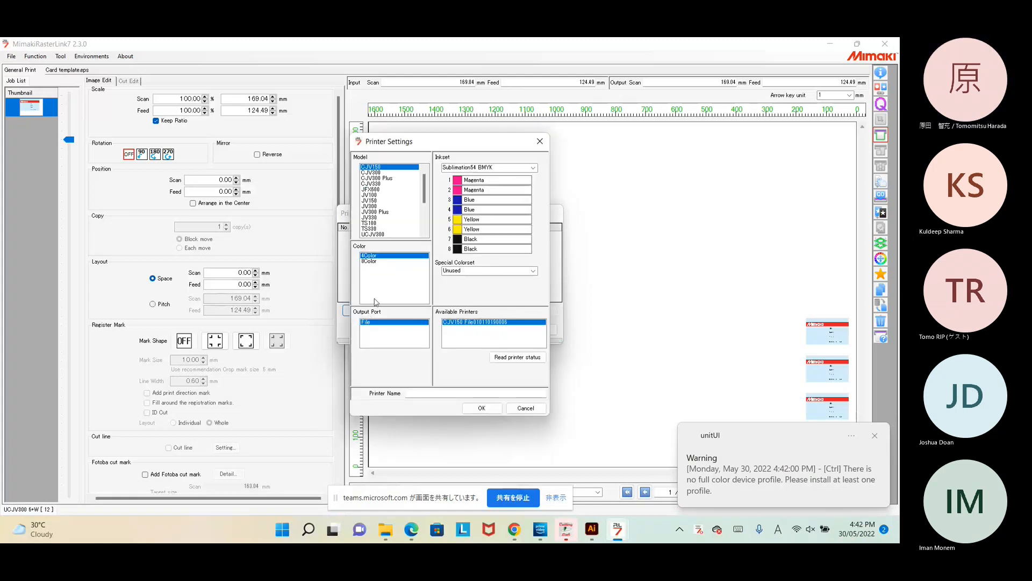
pyautogui.moveTo(425, 186); pyautogui.dragTo(427, 222)
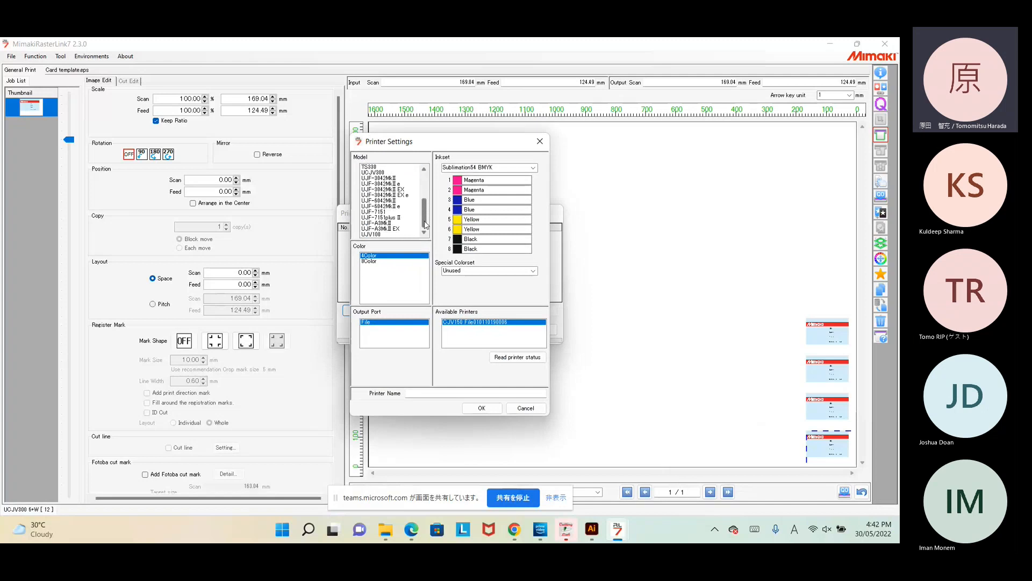
pyautogui.click(399, 206)
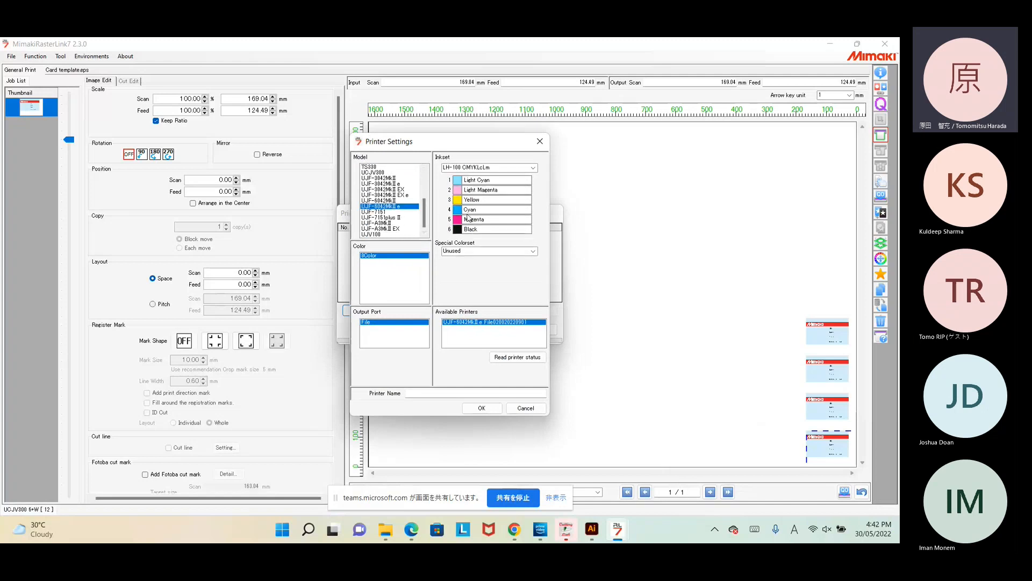
pyautogui.click(534, 168)
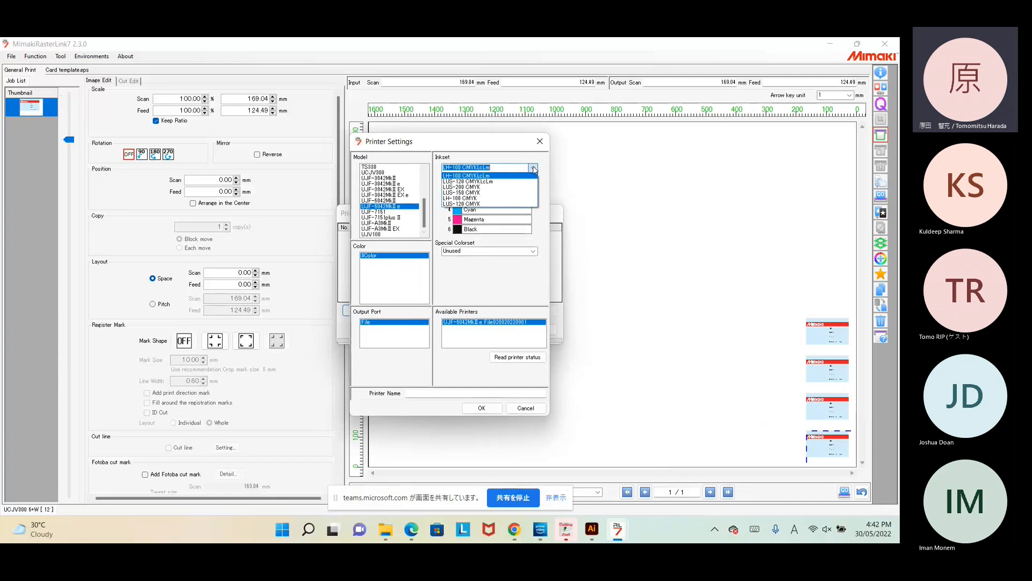
pyautogui.click(510, 182)
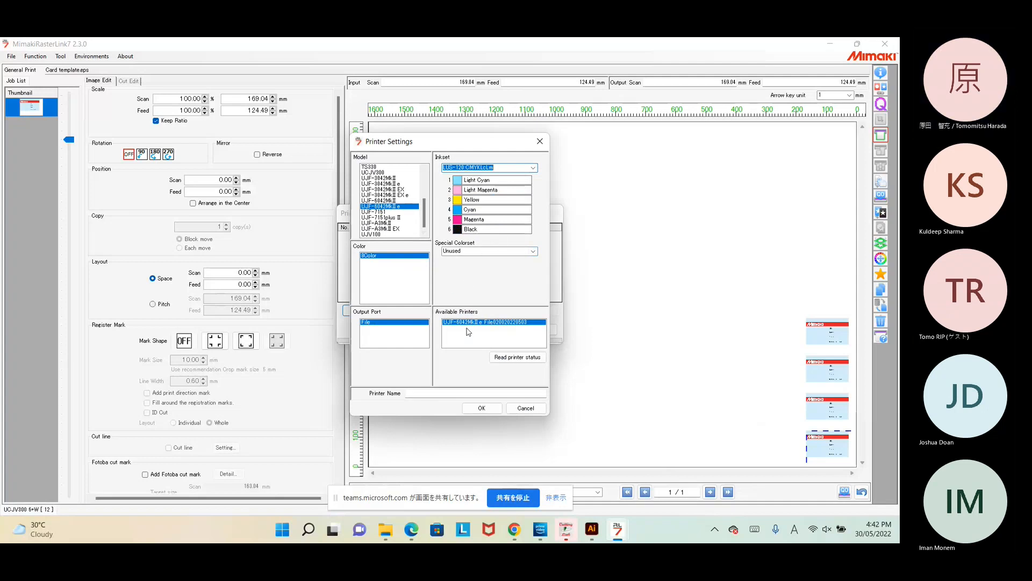
pyautogui.click(449, 394)
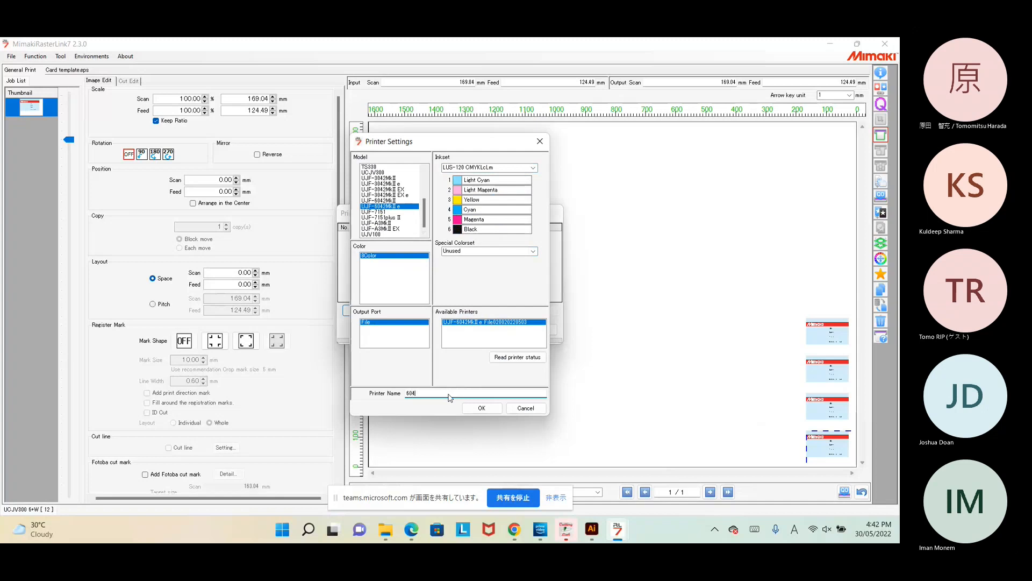
pyautogui.click(482, 409)
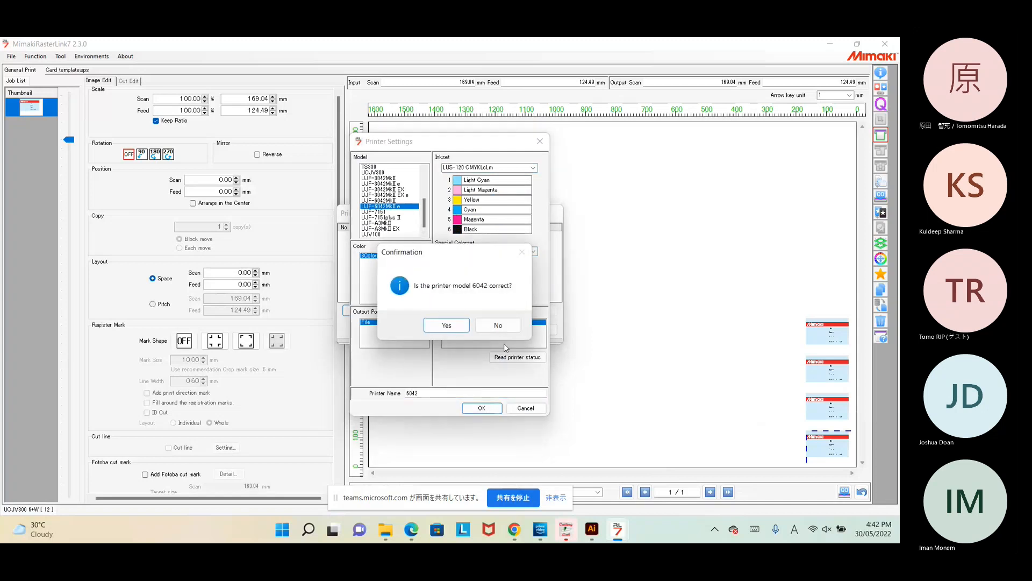
pyautogui.click(460, 327)
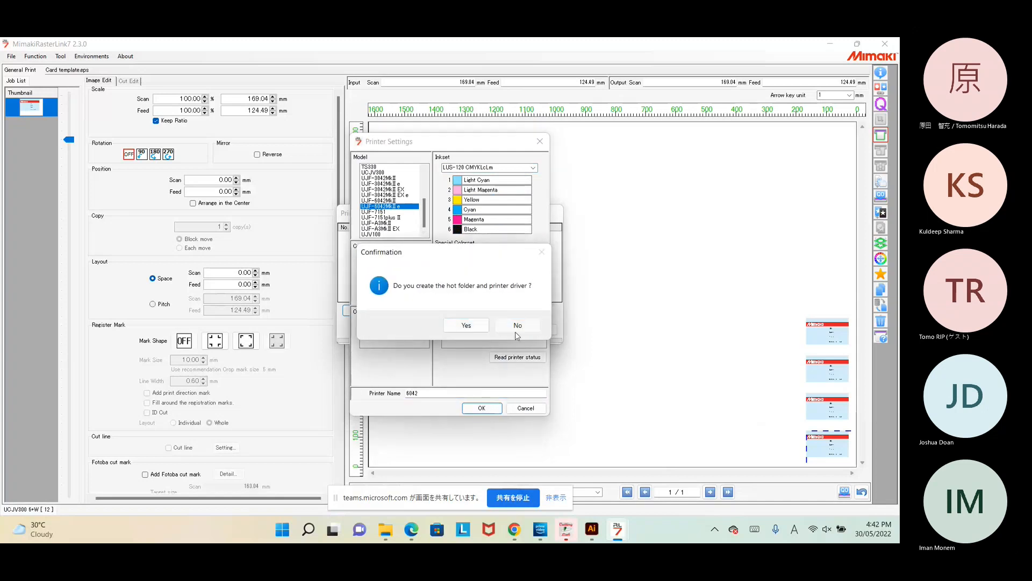
pyautogui.click(515, 332)
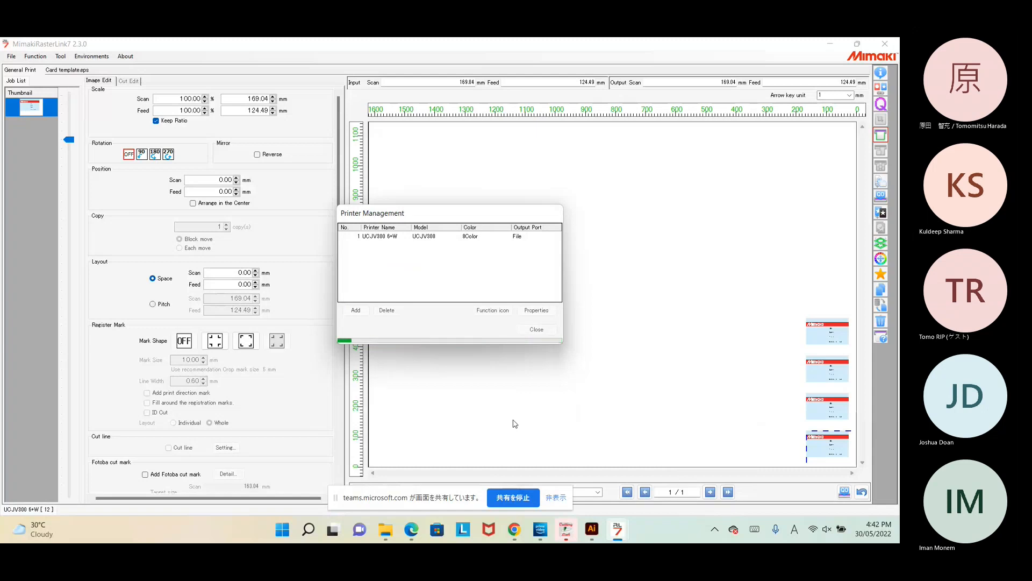
pyautogui.click(715, 530)
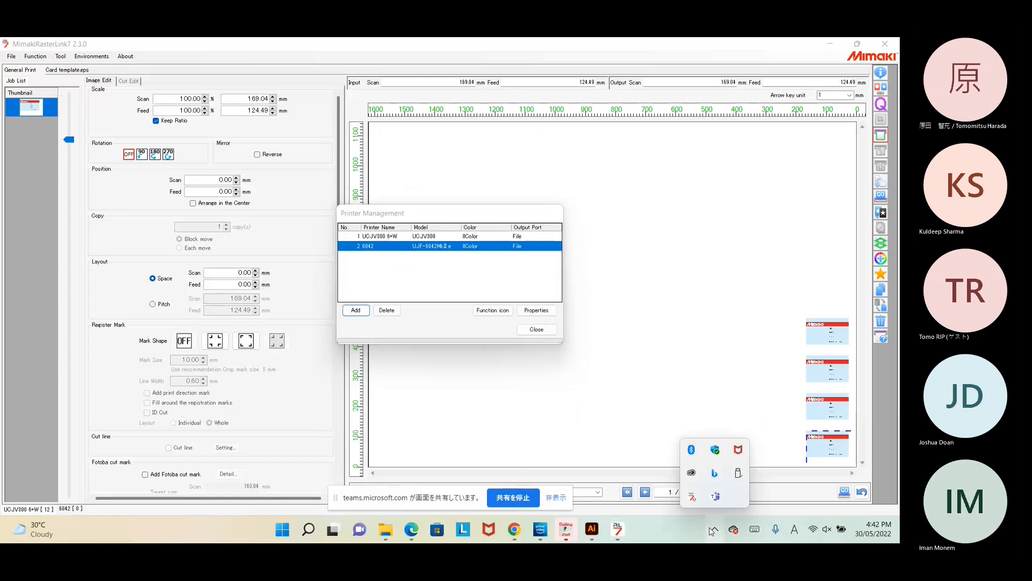
pyautogui.click(410, 334)
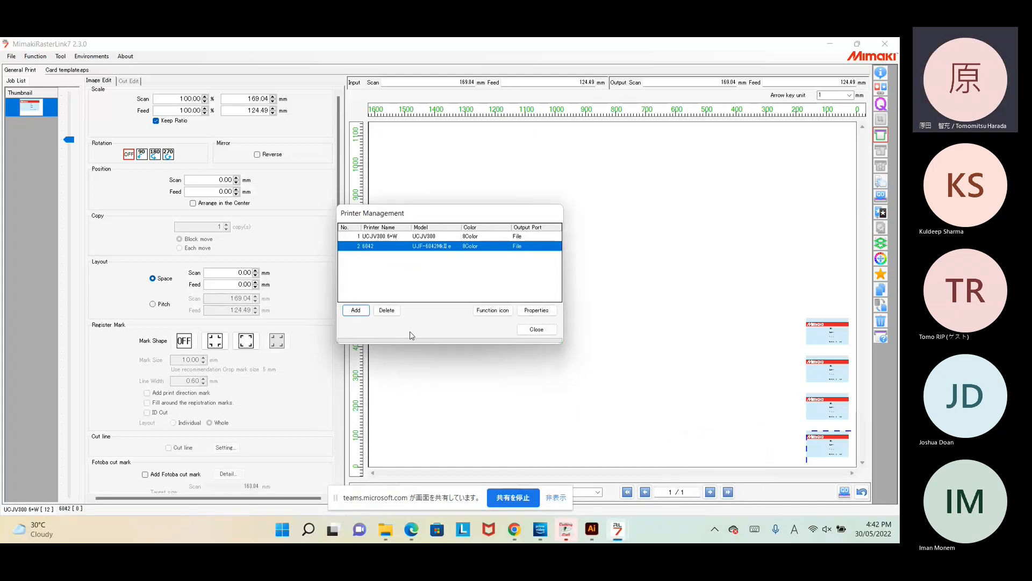
pyautogui.click(540, 330)
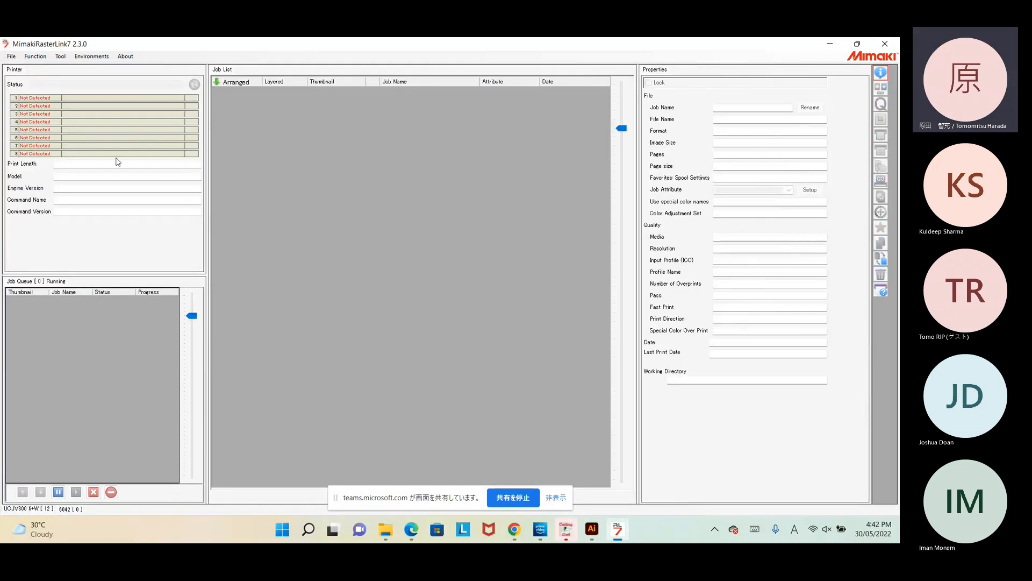
# Step: Load Card template.eps as a print job for printer 6042 and open it for editing
pyautogui.click(11, 56)
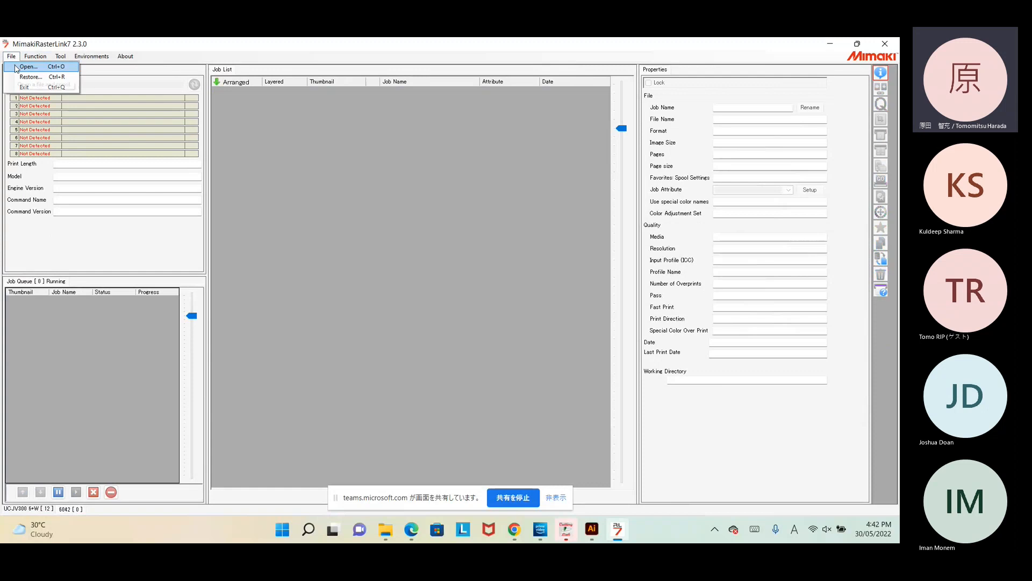
pyautogui.click(16, 67)
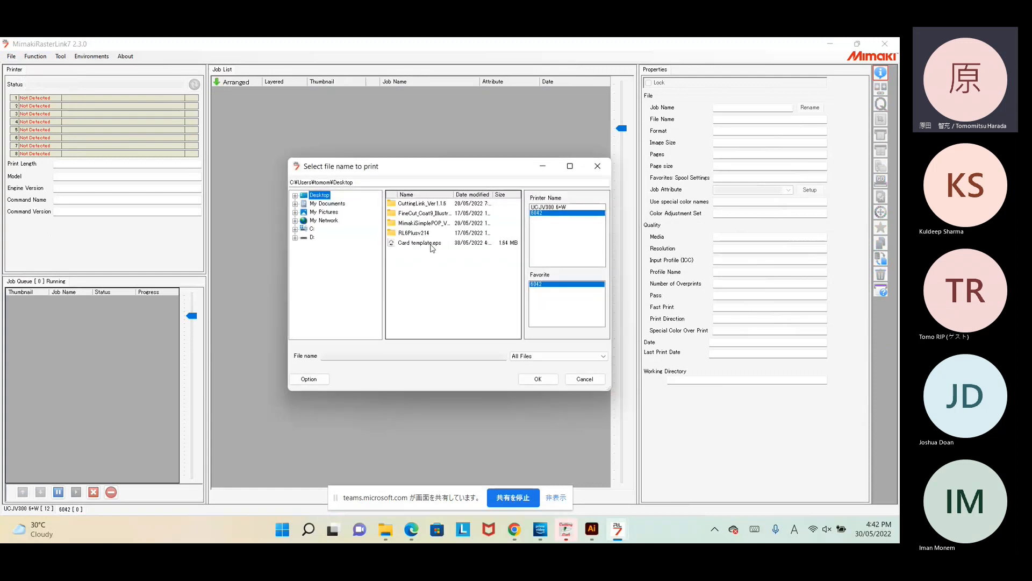
pyautogui.click(431, 245)
pyautogui.click(534, 381)
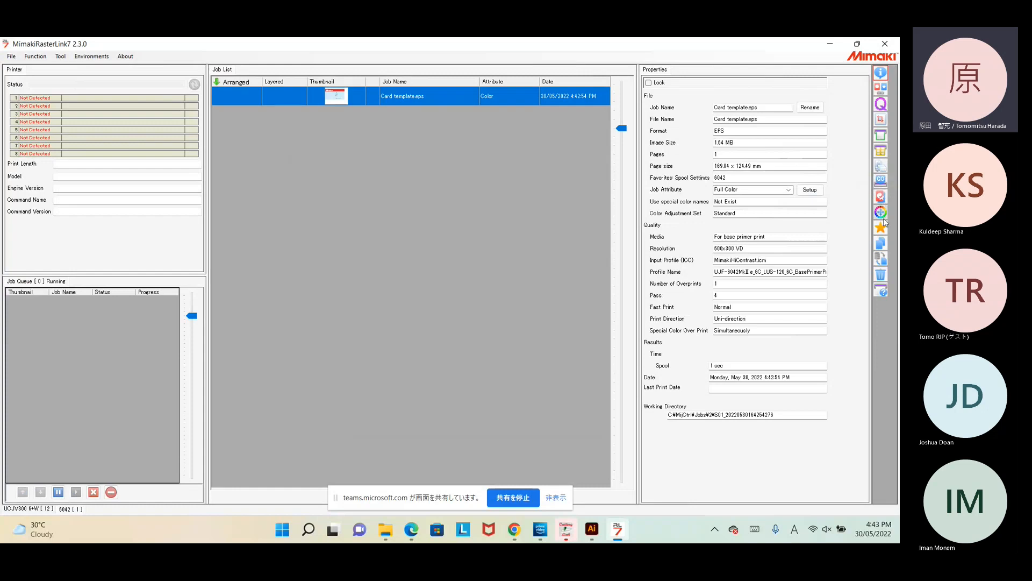
pyautogui.click(883, 167)
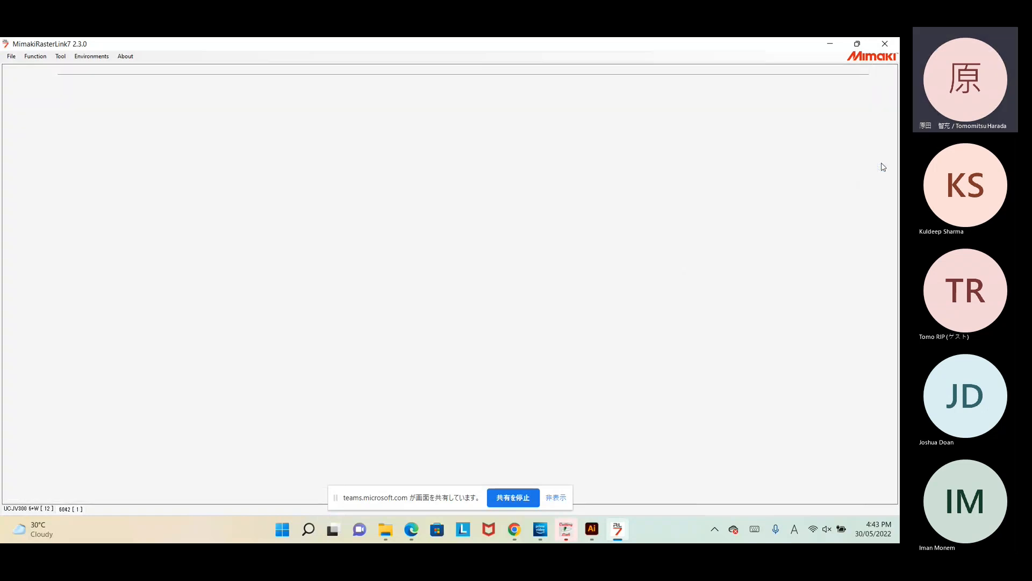
# Step: Enable Variable Edit, load Database_2.csv from T7 (D:), and set the photo's anchor position
pyautogui.click(22, 83)
pyautogui.click(26, 95)
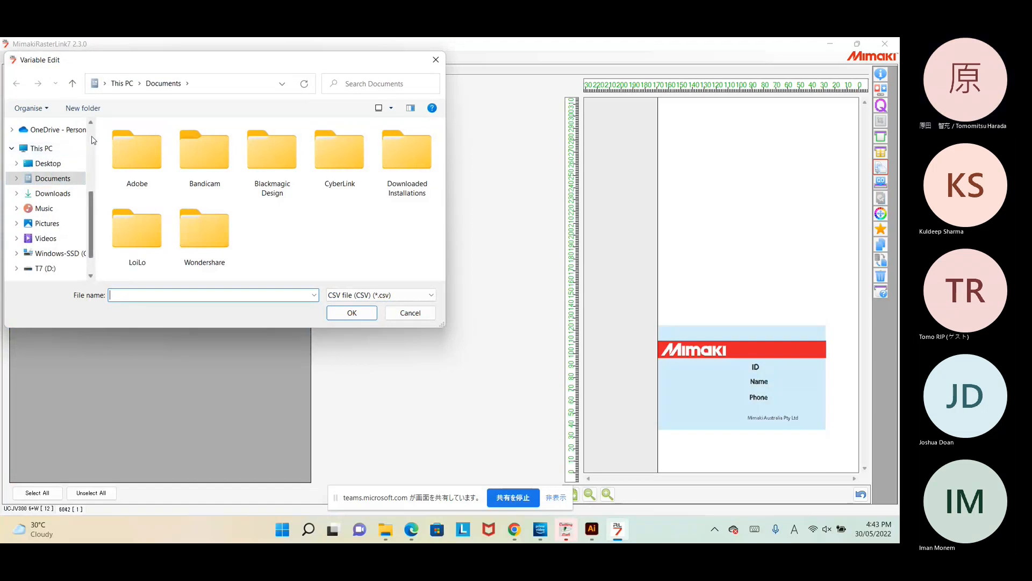
pyautogui.click(38, 269)
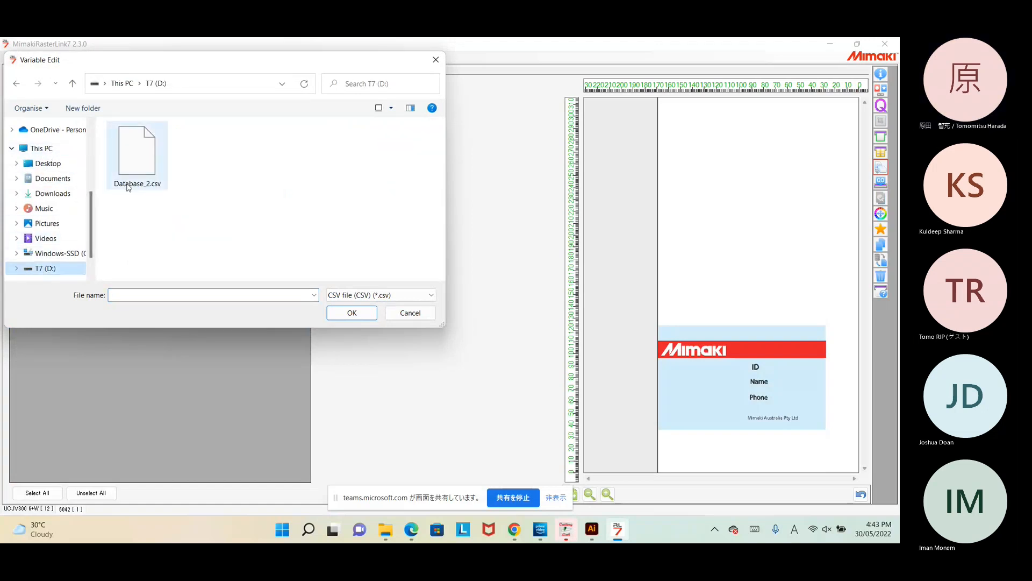
pyautogui.click(134, 155)
pyautogui.click(352, 313)
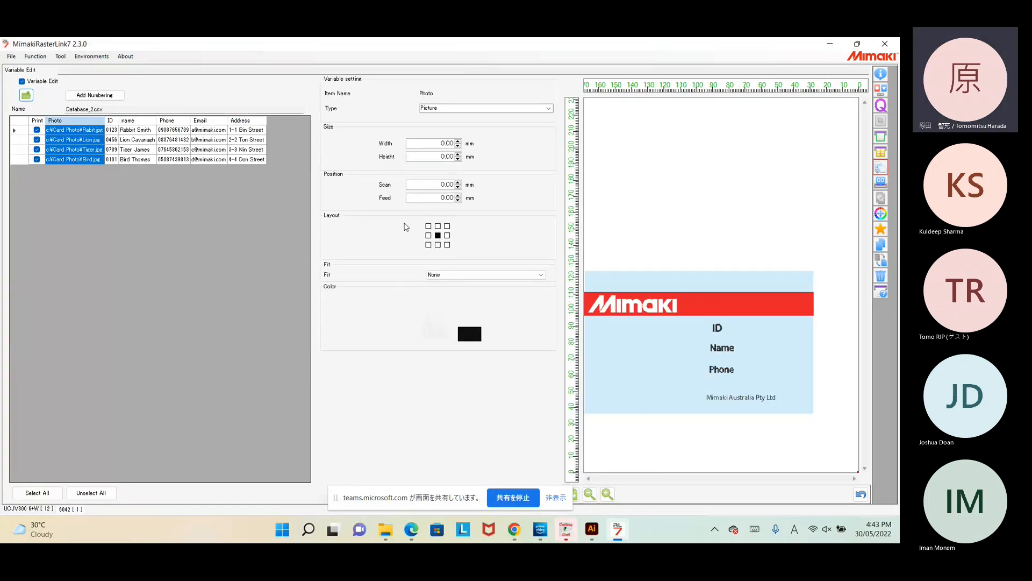
pyautogui.click(694, 270)
pyautogui.click(881, 152)
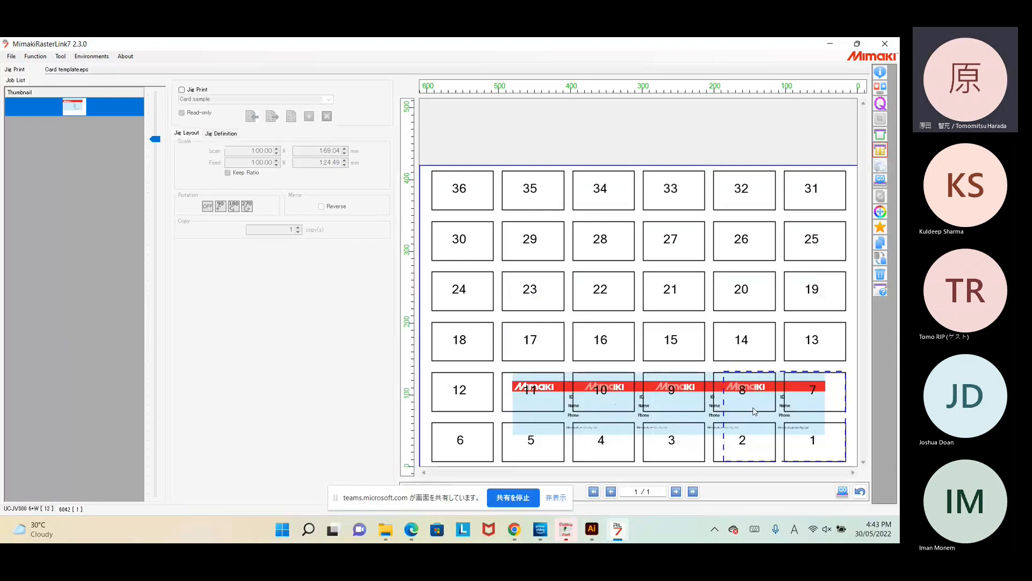
# Step: Turn on jig printing and set the card's scan width to 250 mm, keeping the ratio
pyautogui.click(182, 90)
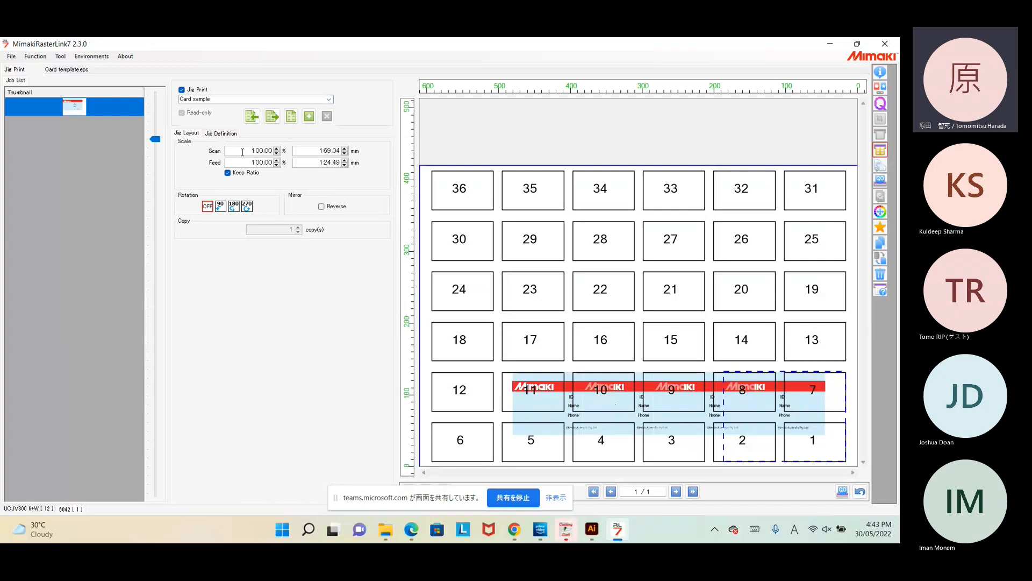
pyautogui.doubleClick(312, 152)
pyautogui.write('250')
pyautogui.press('Return')
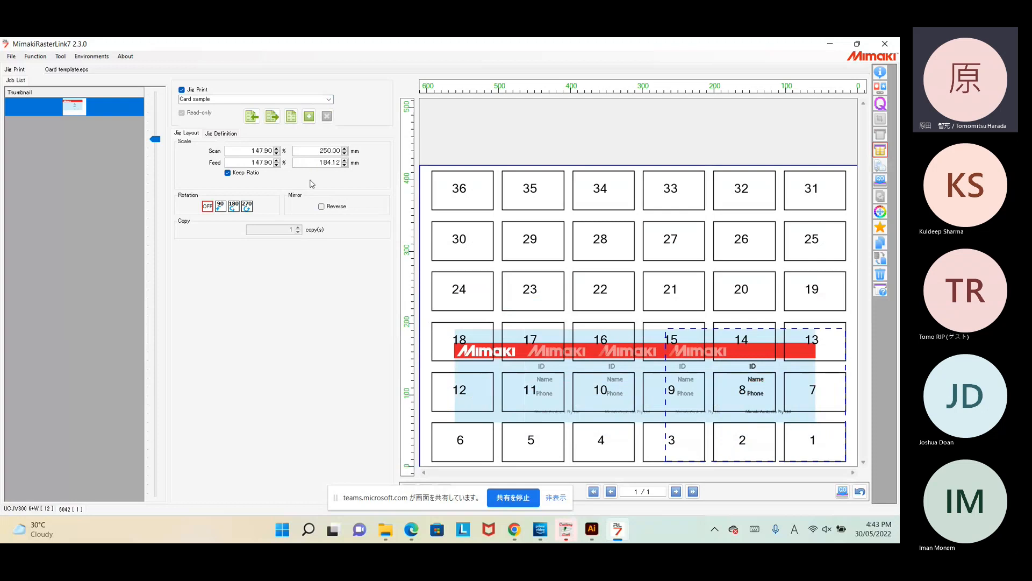
pyautogui.moveTo(311, 163); pyautogui.dragTo(371, 167)
# Step: Rename the jig to Card sample-1 and add it as a new jig
pyautogui.click(231, 134)
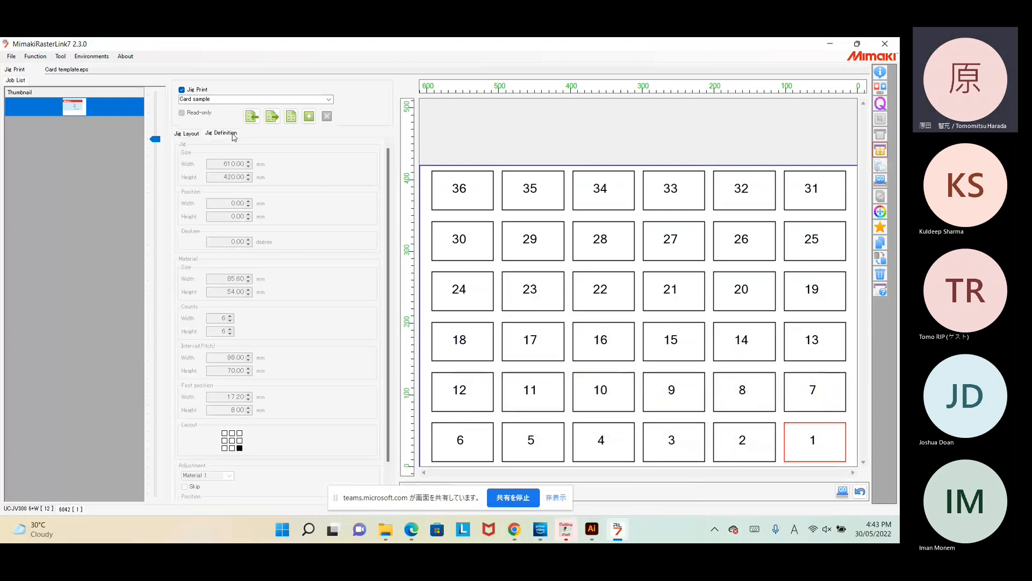
pyautogui.scroll(-1, 265, 195)
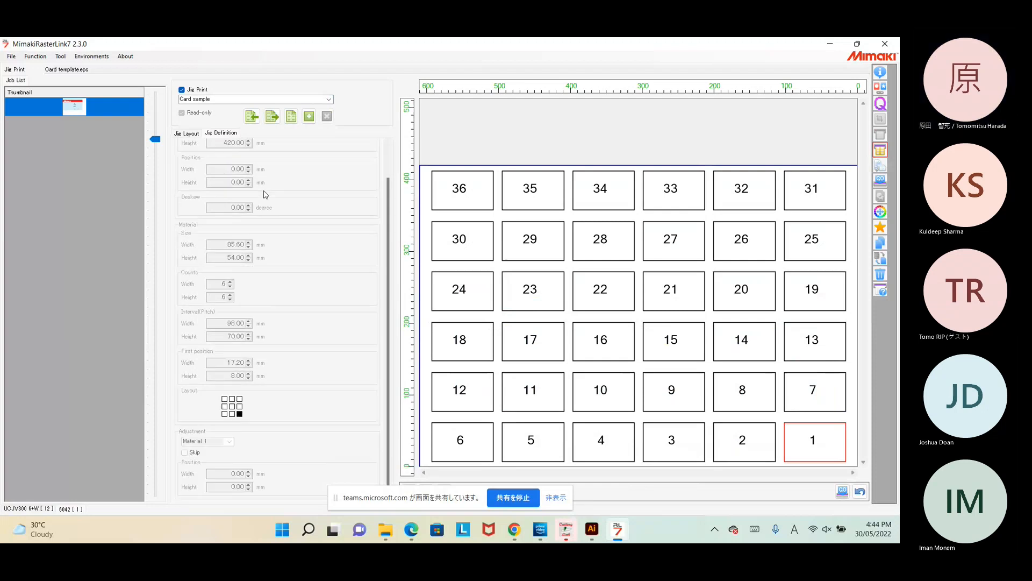
pyautogui.scroll(1, 265, 195)
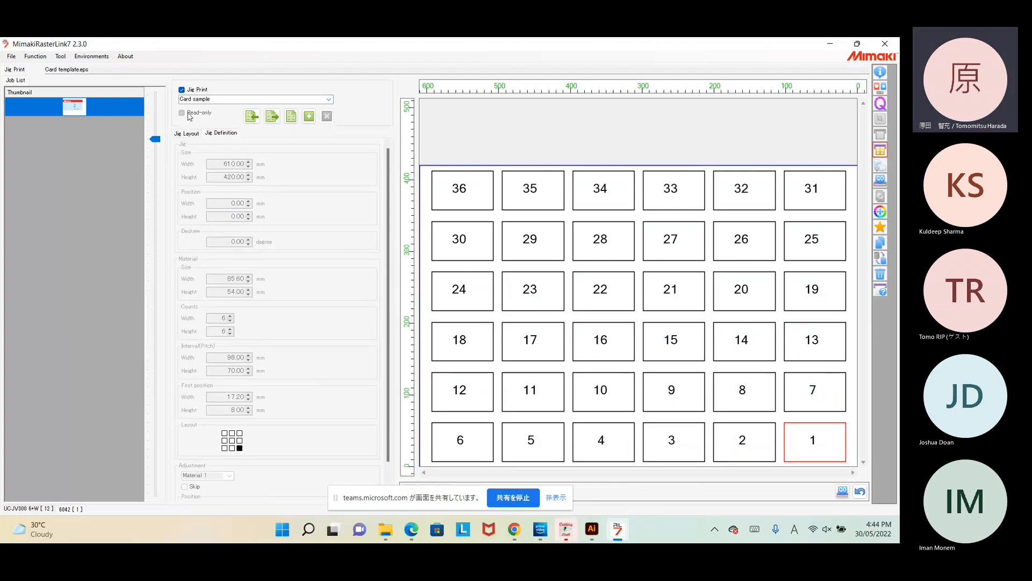
pyautogui.moveTo(214, 101); pyautogui.dragTo(152, 97)
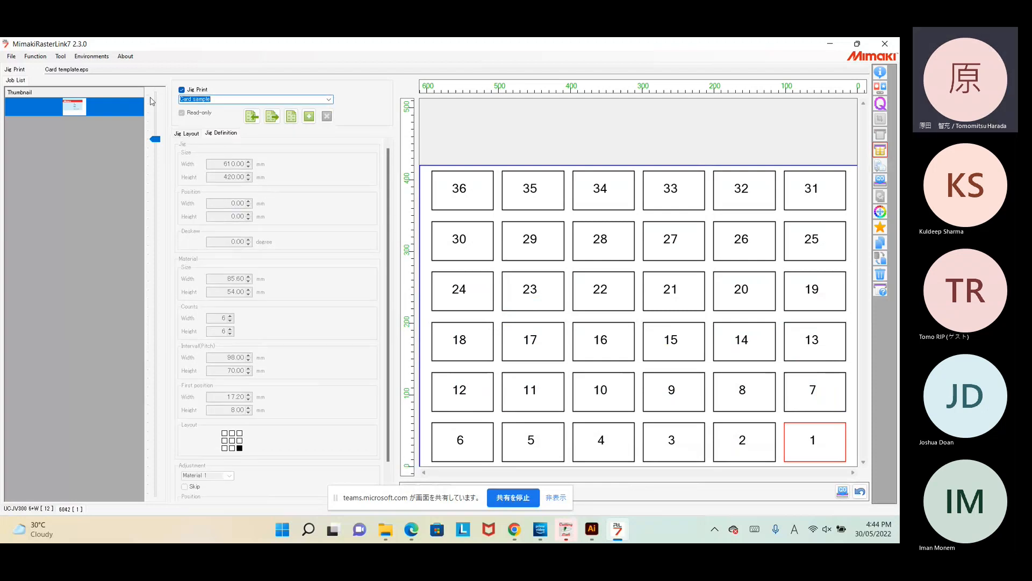
pyautogui.press('Right')
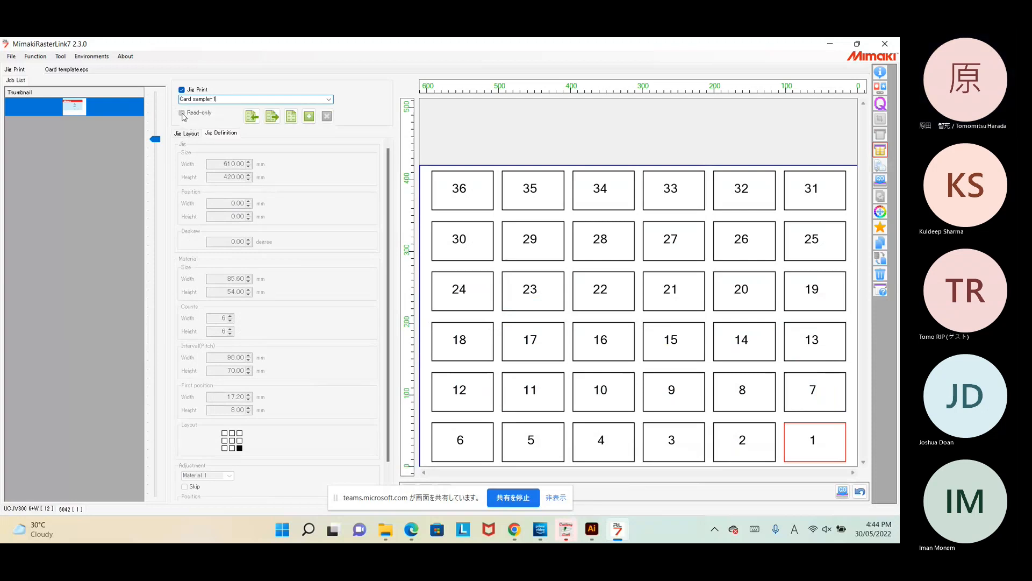
pyautogui.click(309, 118)
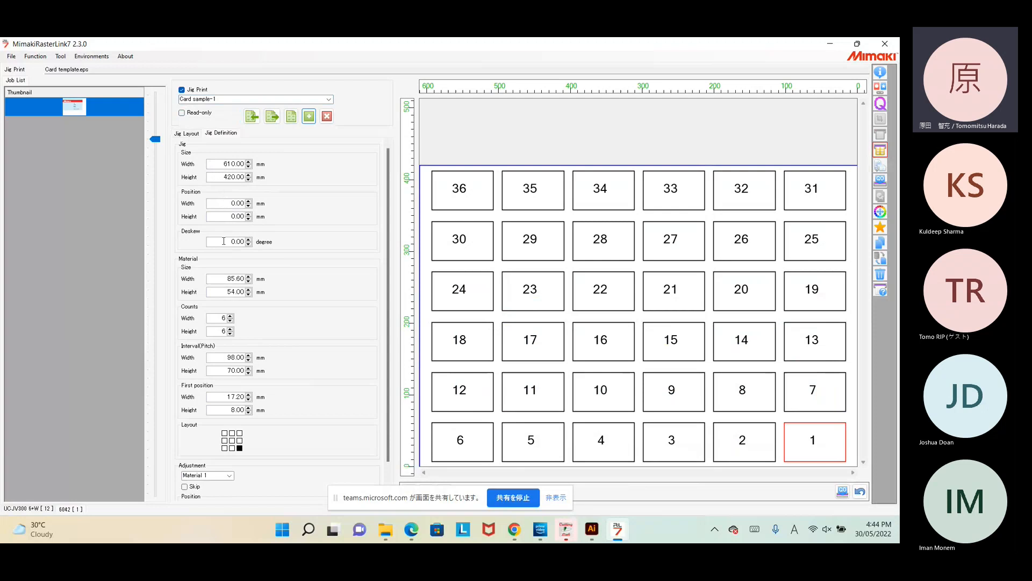
# Step: Set the jig's material size to 200 × 200 mm
pyautogui.doubleClick(224, 280)
pyautogui.write('200')
pyautogui.press('Tab')
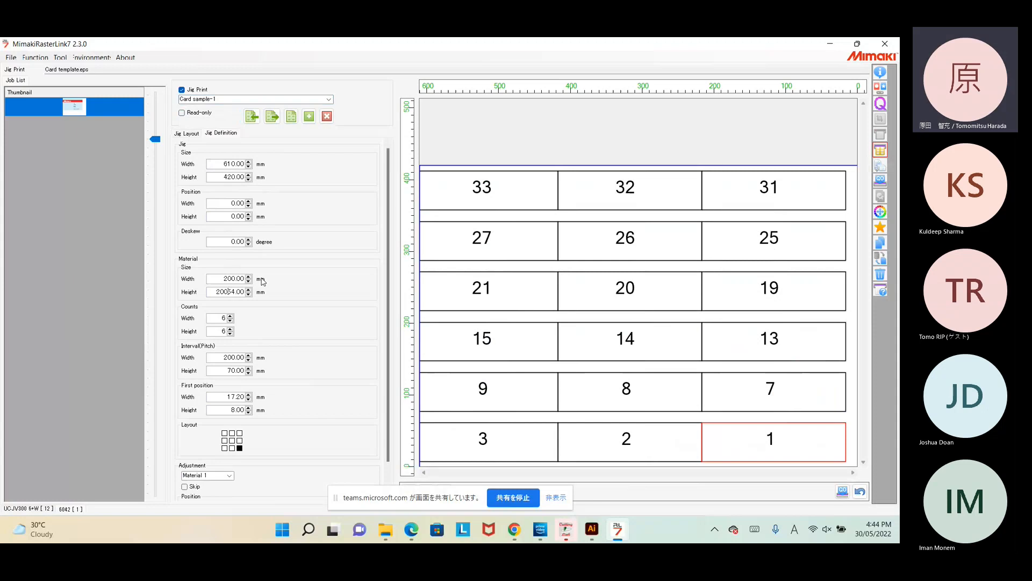
pyautogui.write('200')
pyautogui.press('Delete')
pyautogui.press('Delete')
pyautogui.press('Tab')
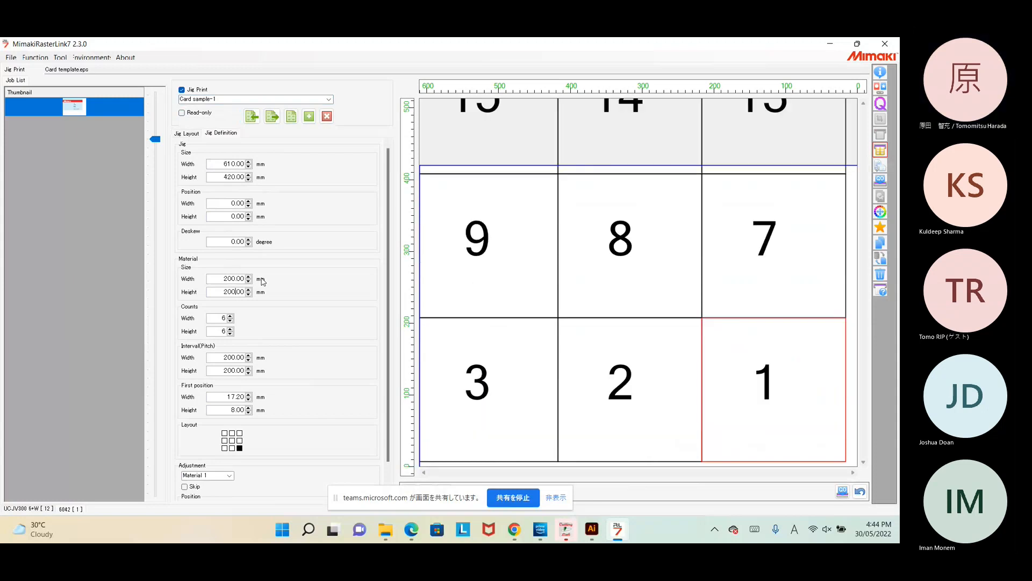
# Step: Reduce the jig to 2 × 2 cells and widen the horizontal interval between them
pyautogui.click(230, 321)
pyautogui.click(231, 321)
pyautogui.click(230, 321)
pyautogui.click(230, 321)
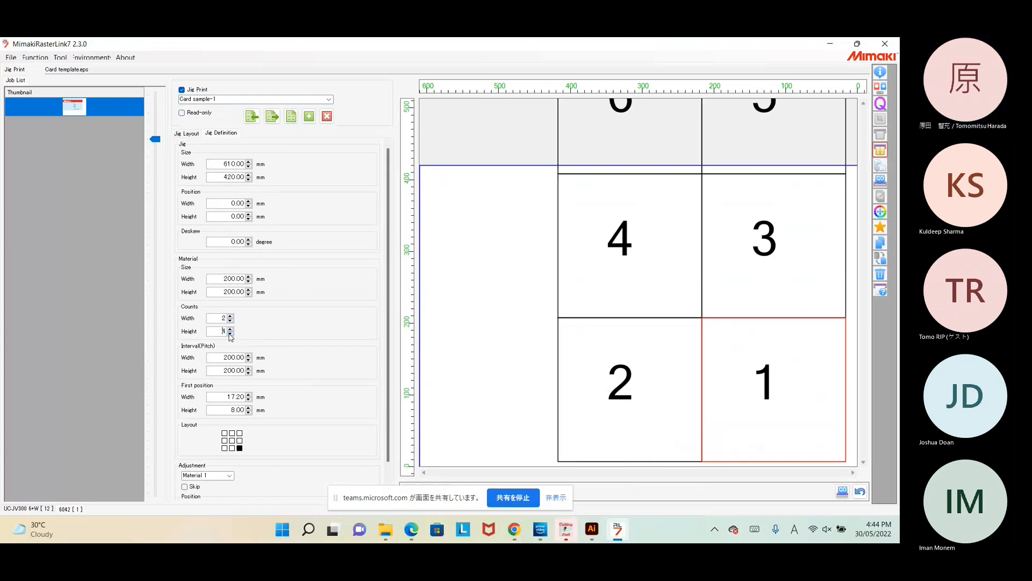
pyautogui.click(231, 333)
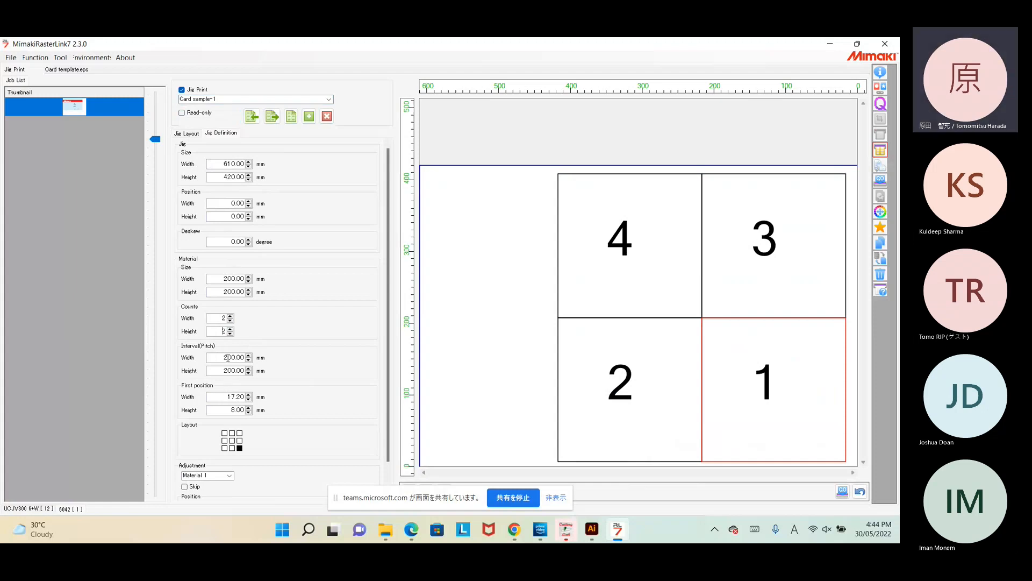
pyautogui.moveTo(248, 354); pyautogui.dragTo(248, 368)
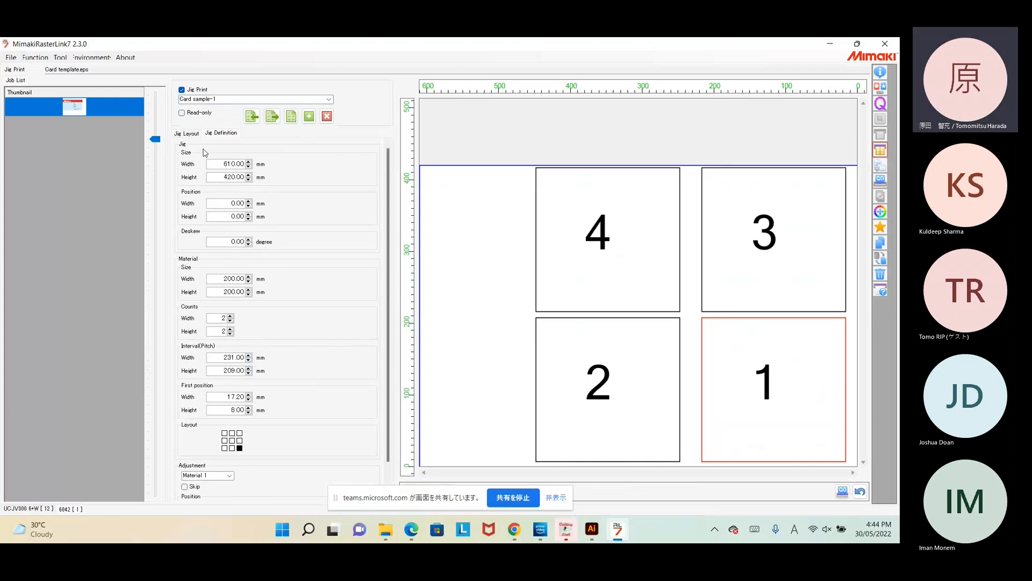
pyautogui.click(195, 135)
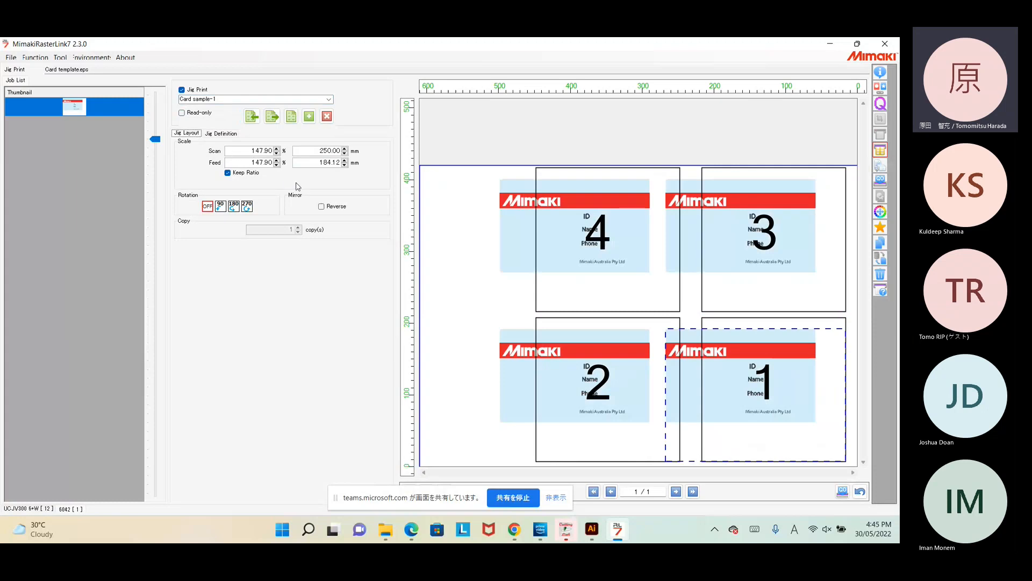
# Step: Scale the cards to 100% on the scan axis with Keep Ratio, giving 169.04 × 124.49 mm
pyautogui.moveTo(247, 150); pyautogui.dragTo(301, 149)
pyautogui.write('100')
pyautogui.press('Return')
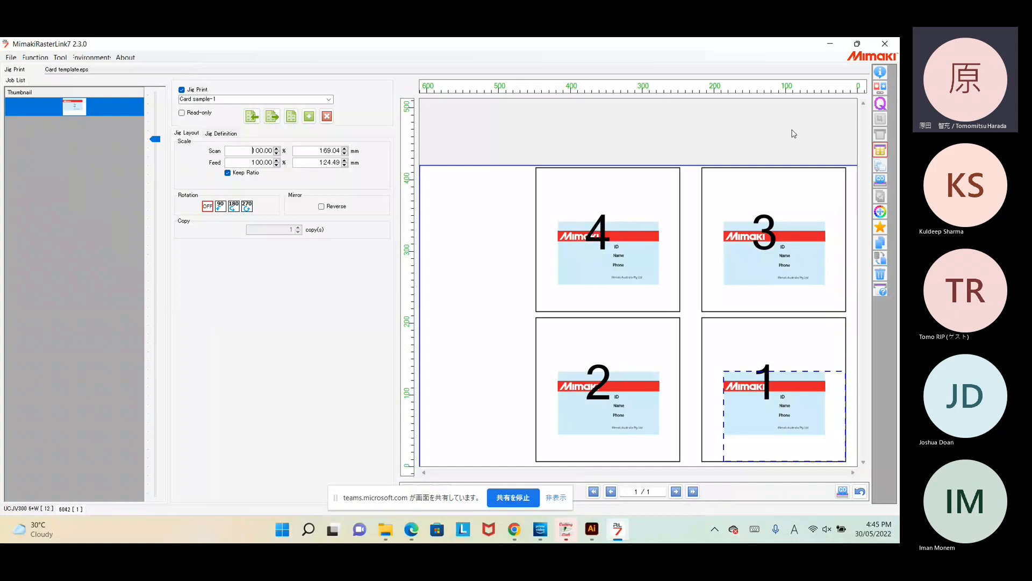
# Step: Confirm the job's media profile is Generic PVC Gloss 2 v3.5, then bring the Chrome meeting window forward
pyautogui.click(881, 102)
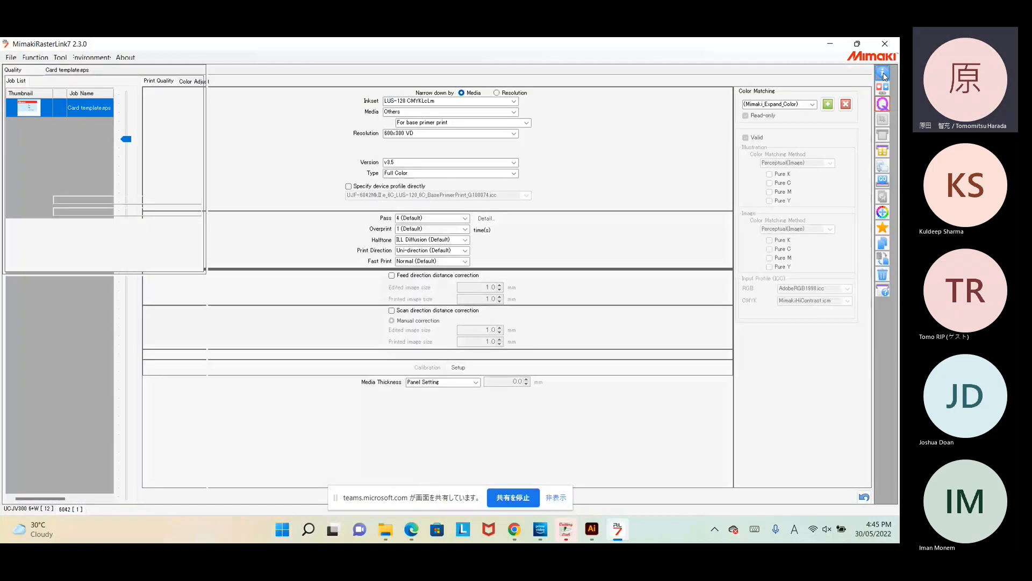
pyautogui.click(883, 74)
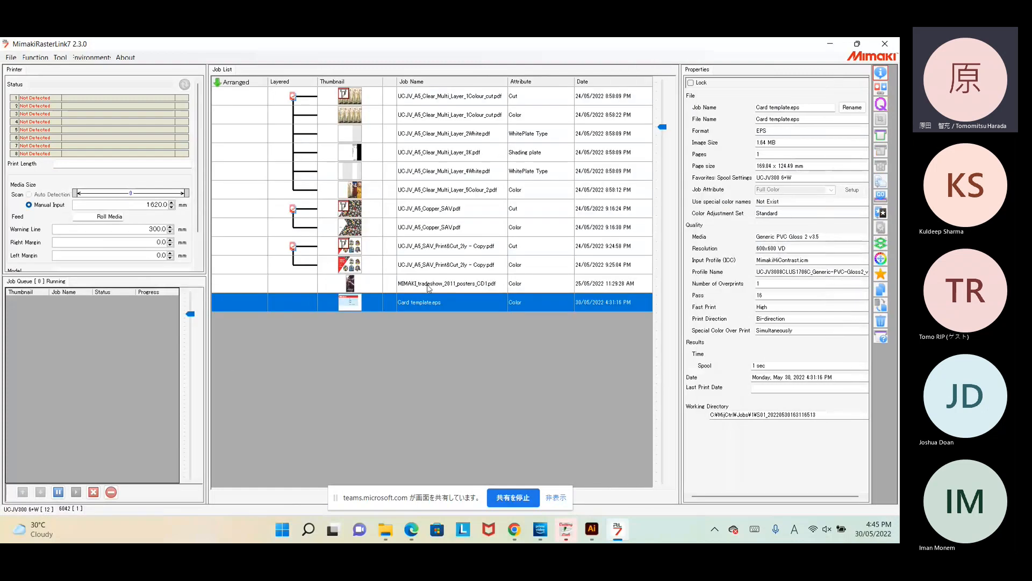
pyautogui.click(880, 106)
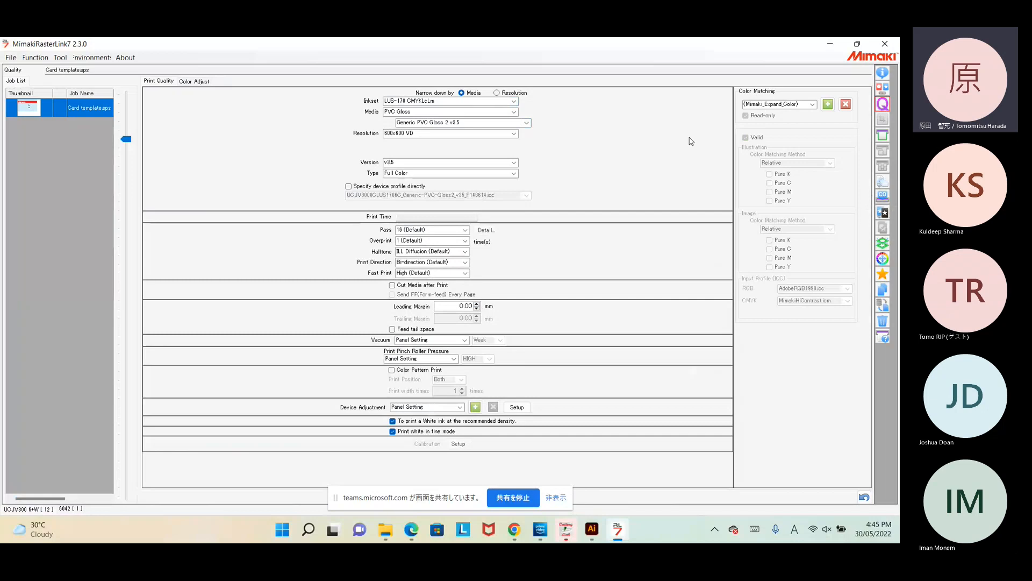
pyautogui.click(528, 123)
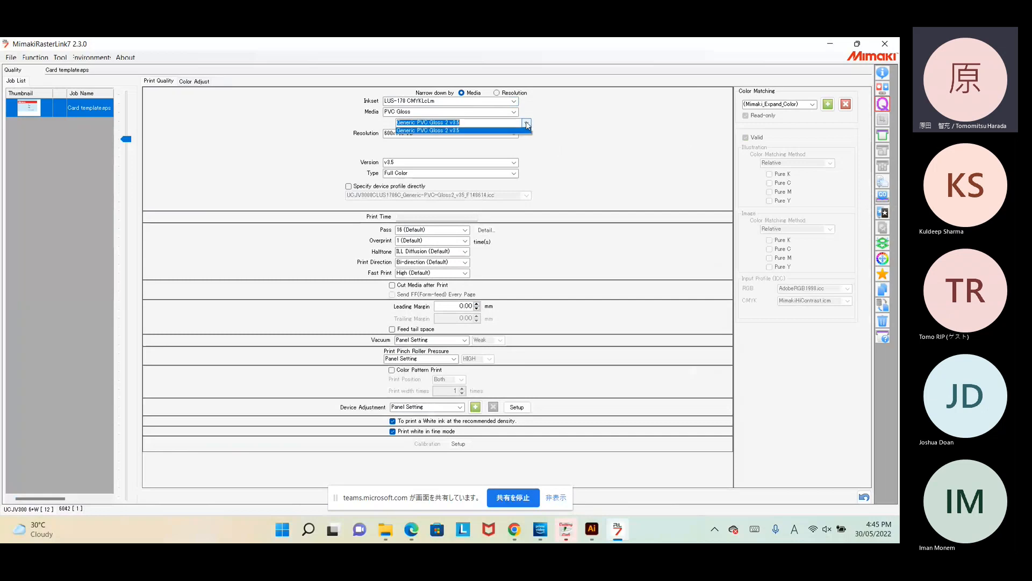
pyautogui.click(595, 135)
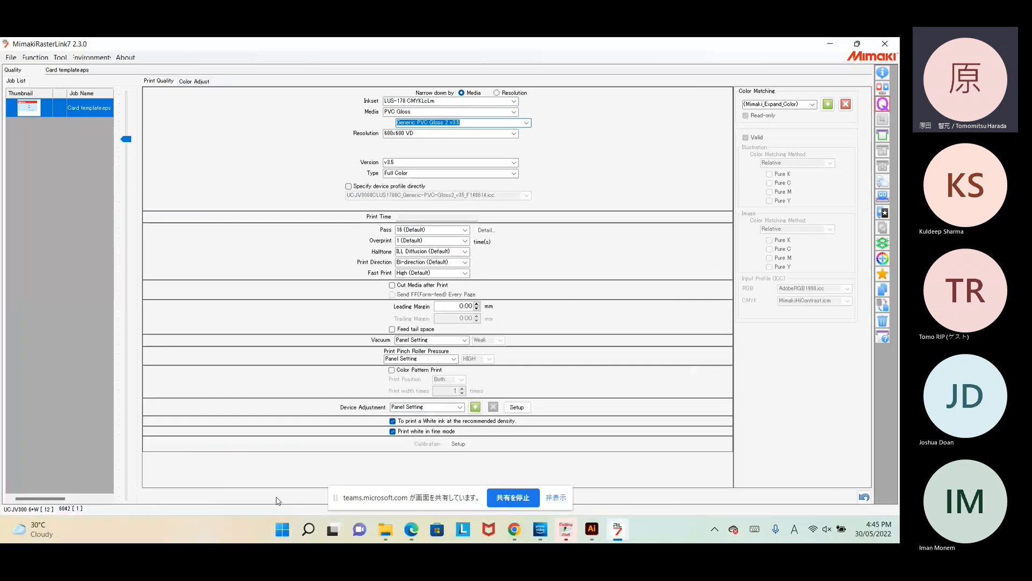
pyautogui.click(516, 531)
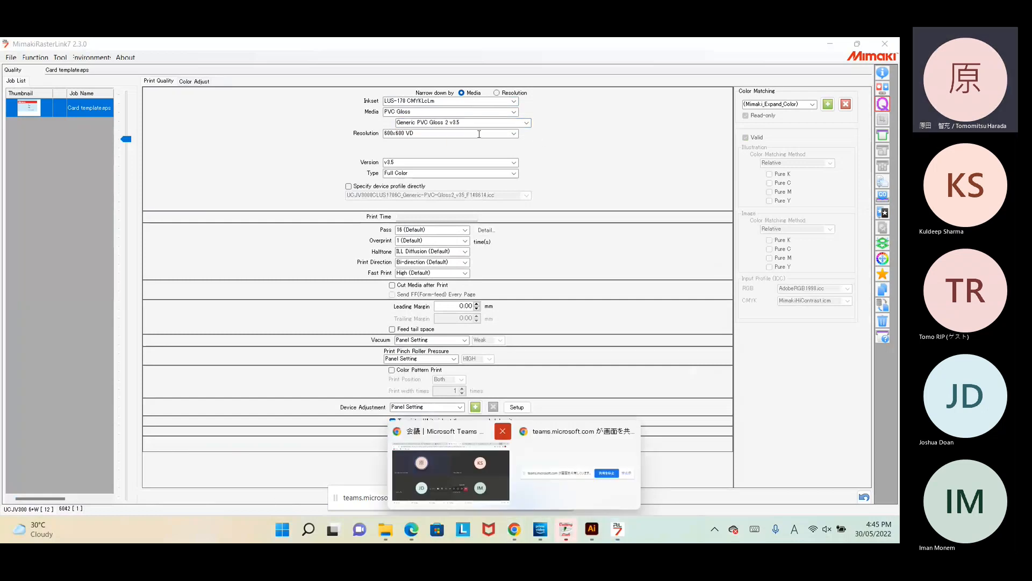
pyautogui.click(485, 469)
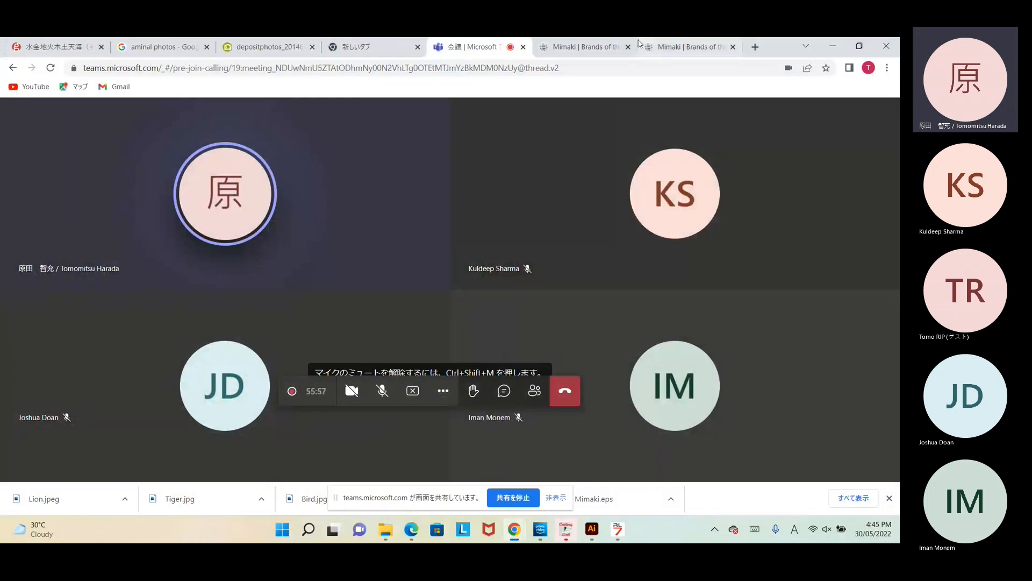
# Step: In a new tab, search Google for 'UCJV300 profile' and skim the results
pyautogui.click(756, 47)
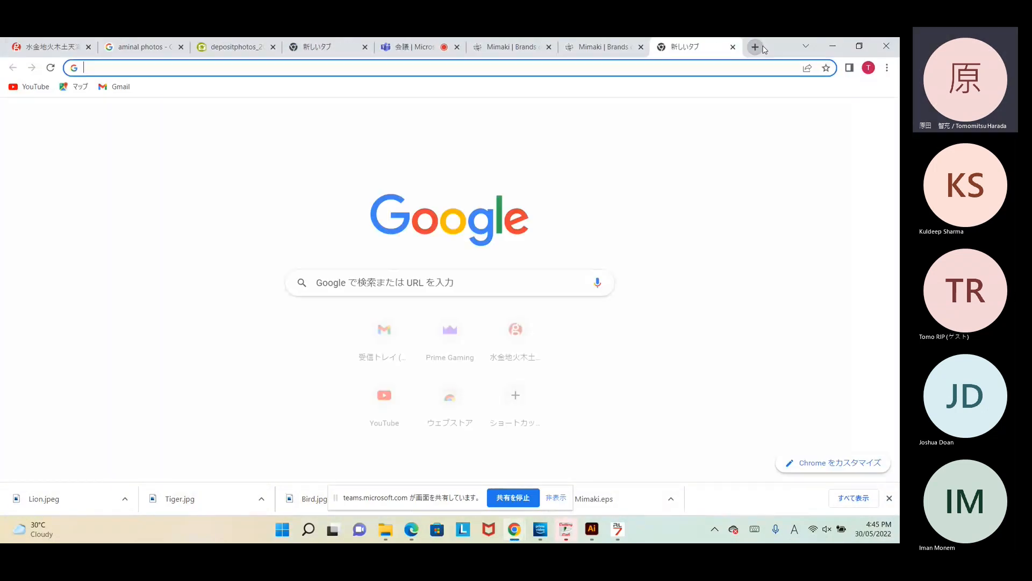
pyautogui.click(512, 278)
pyautogui.write('UCJV')
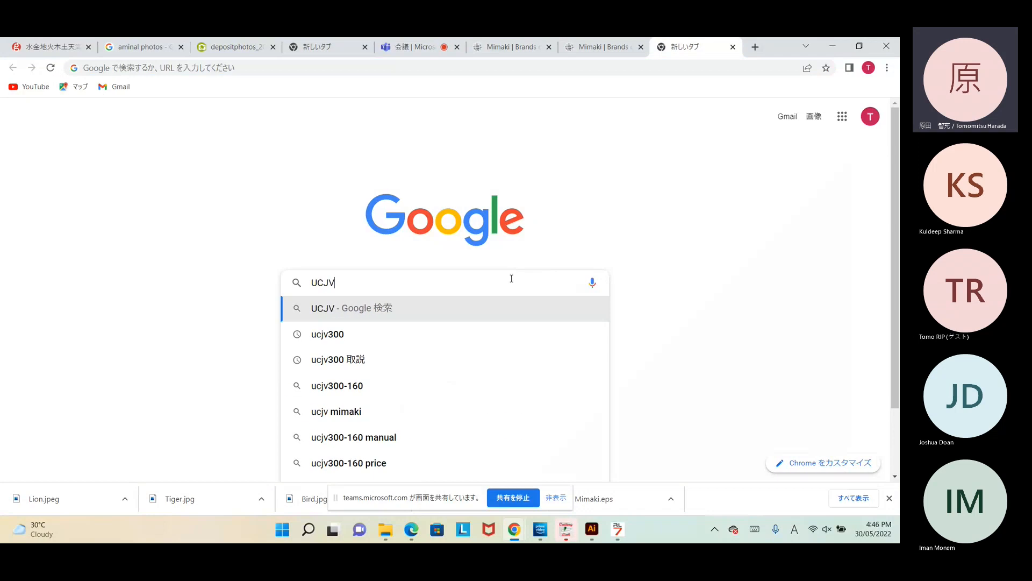
pyautogui.write('300 profile')
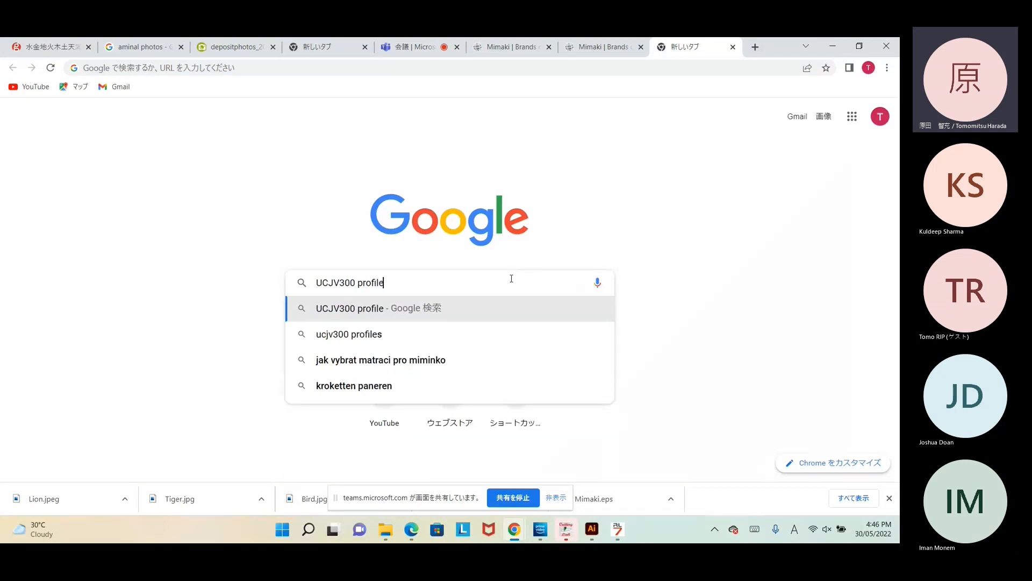
pyautogui.press('Return')
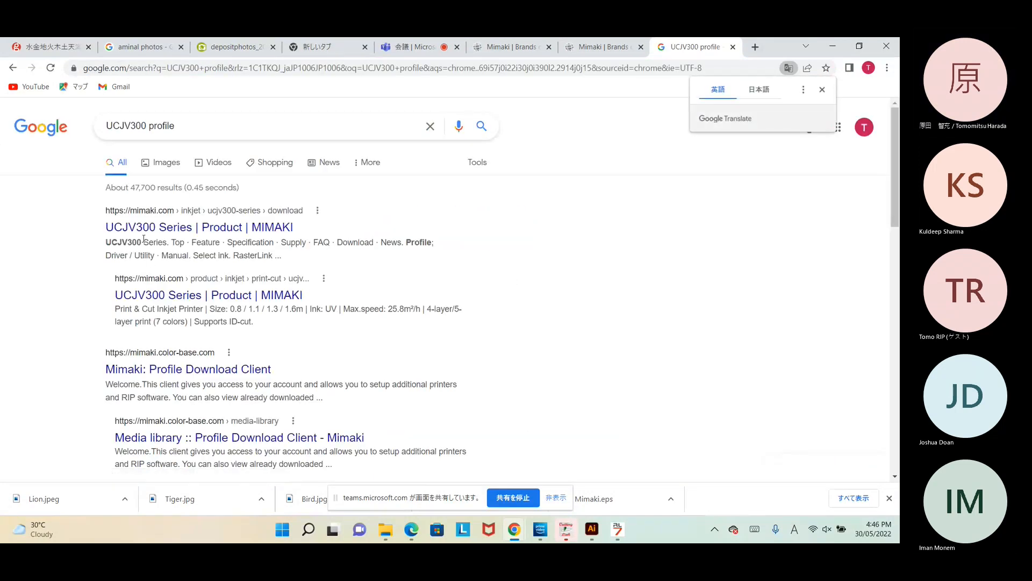
pyautogui.scroll(-1, 168, 373)
pyautogui.scroll(1, 168, 372)
pyautogui.scroll(-3, 168, 372)
pyautogui.scroll(3, 168, 371)
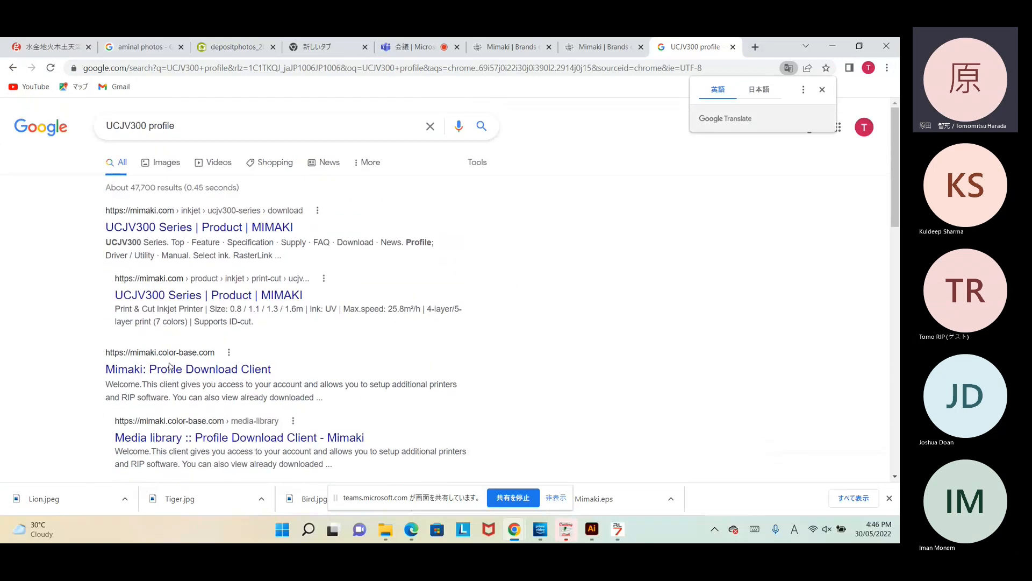
# Step: Refine the search to 'UCJV300 profile mimaki australia'
pyautogui.click(203, 125)
pyautogui.write('mima')
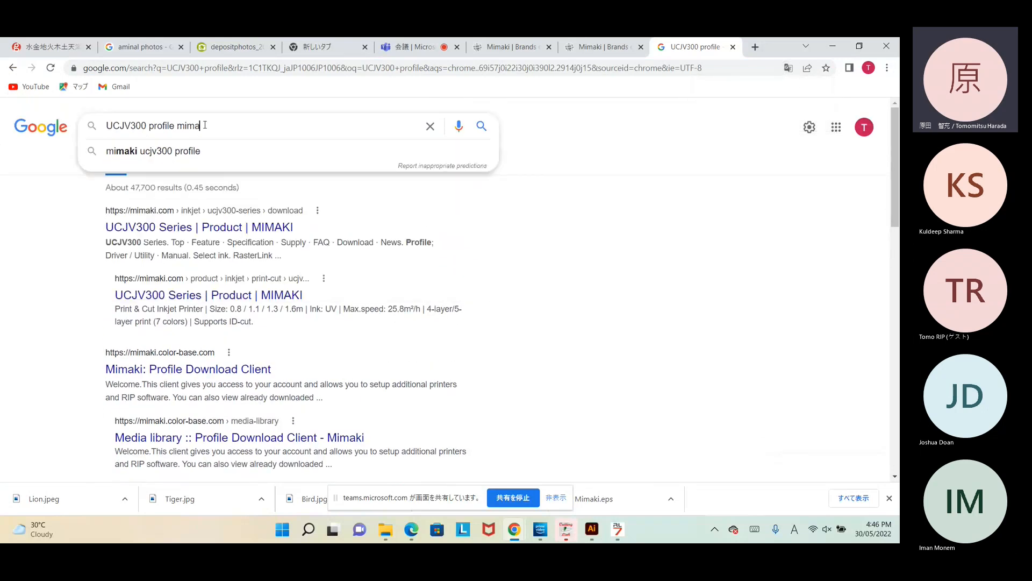
pyautogui.write('ki pro')
pyautogui.press('BackSpace')
pyautogui.press('BackSpace')
pyautogui.press('BackSpace')
pyautogui.press('BackSpace')
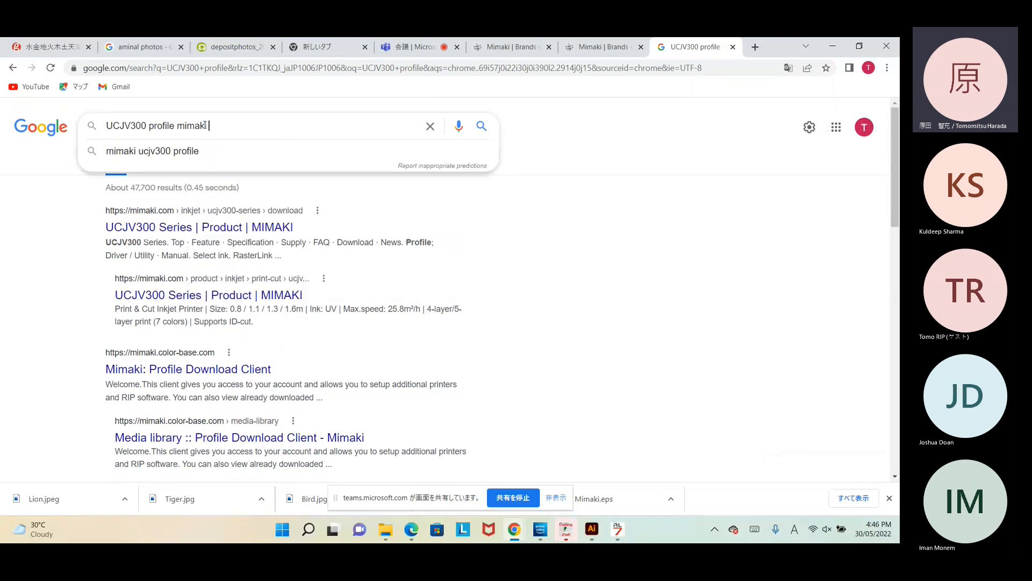
pyautogui.write('australia')
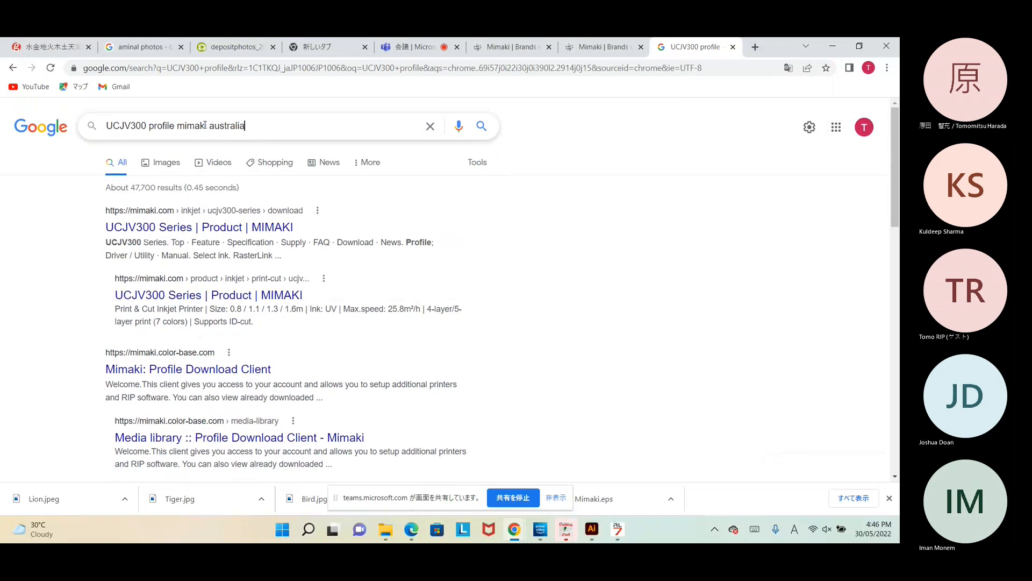
pyautogui.press('Return')
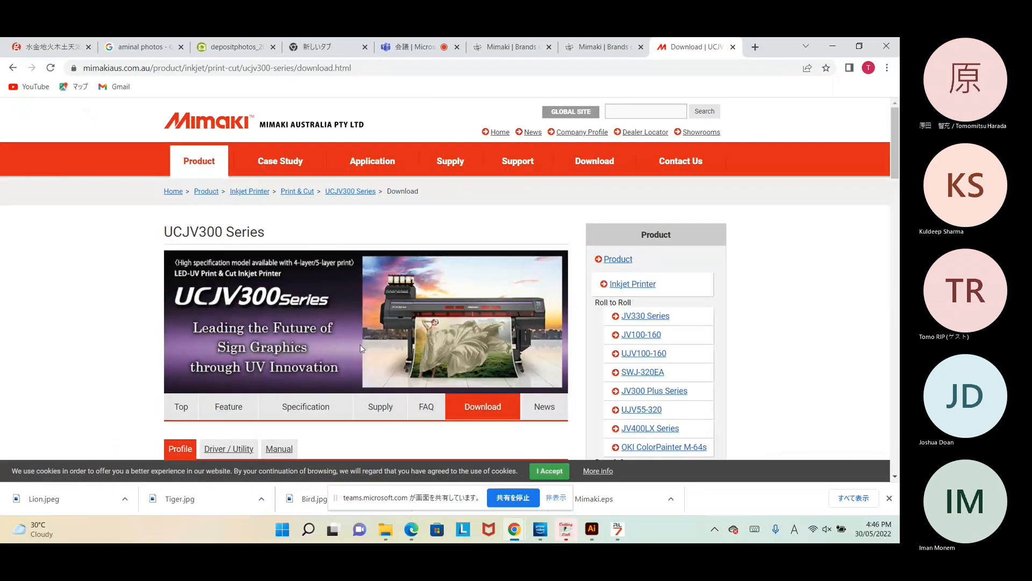
# Step: Open the UCJV300-160 8-colour CMYKLcLm LUS-170 RasterLink profile list
pyautogui.scroll(-6, 362, 348)
pyautogui.scroll(1, 362, 348)
pyautogui.scroll(-1, 304, 401)
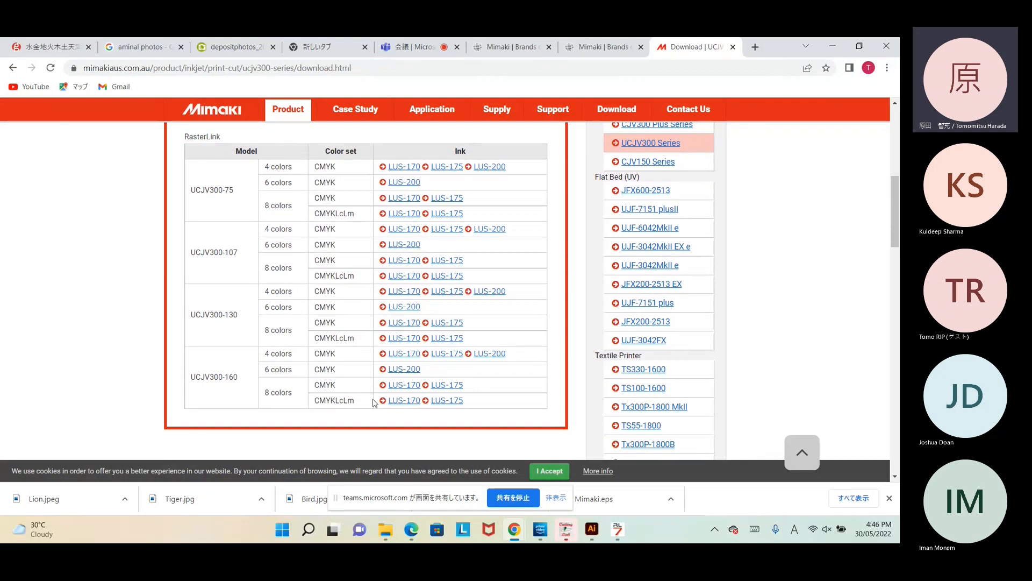
pyautogui.click(401, 402)
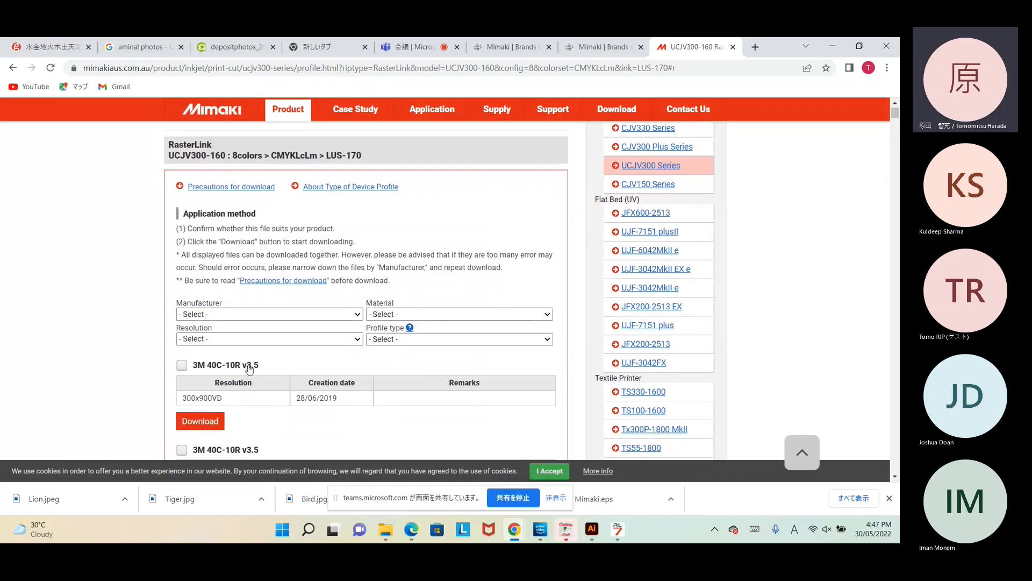
pyautogui.click(352, 316)
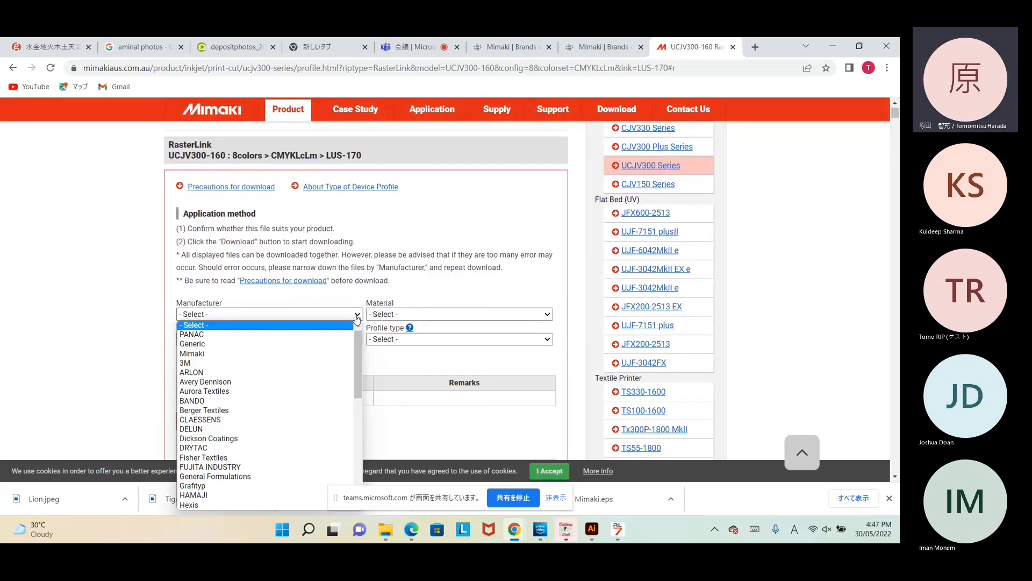
pyautogui.click(315, 344)
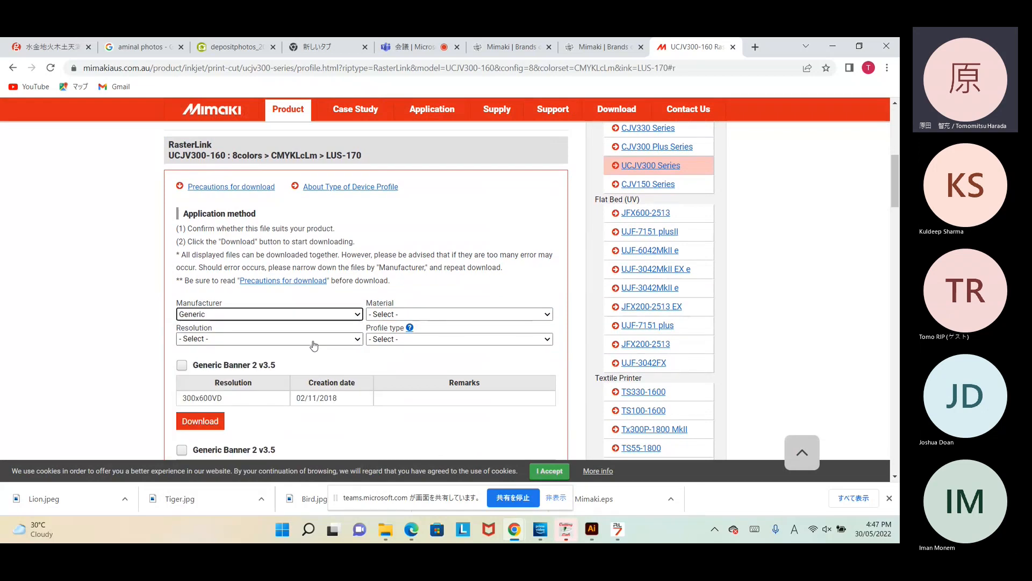
pyautogui.click(505, 315)
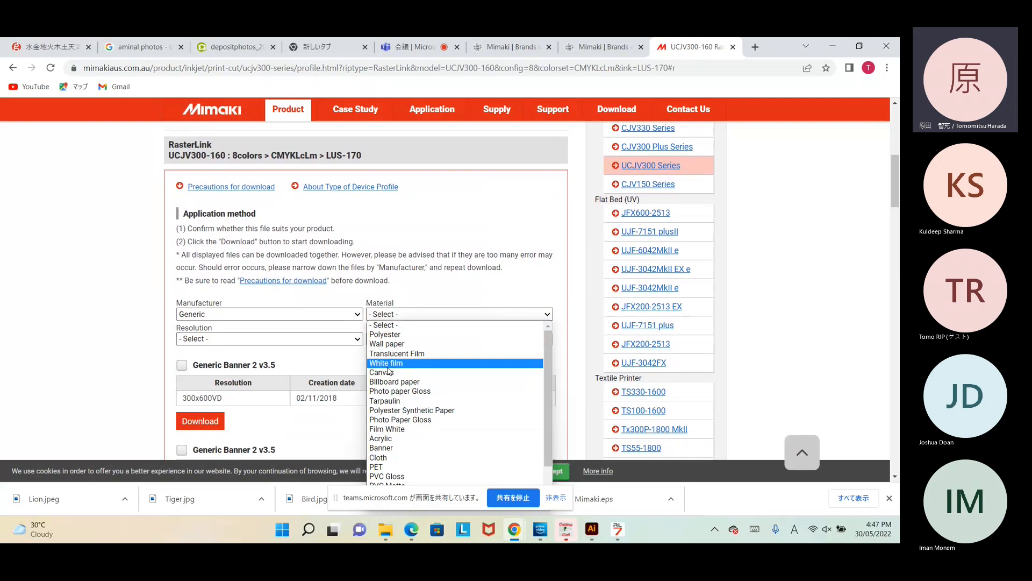
pyautogui.click(137, 361)
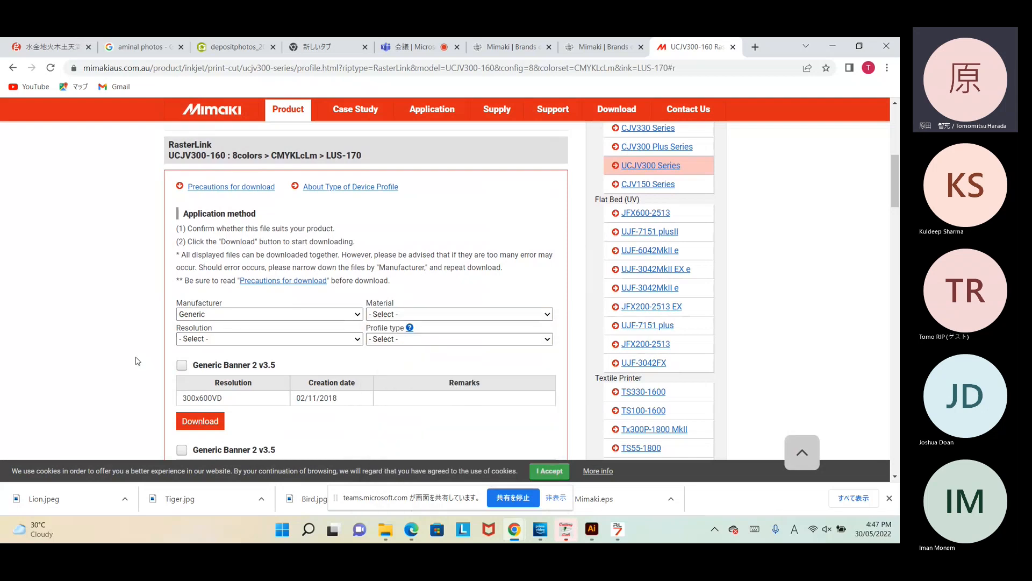
pyautogui.scroll(-4, 138, 361)
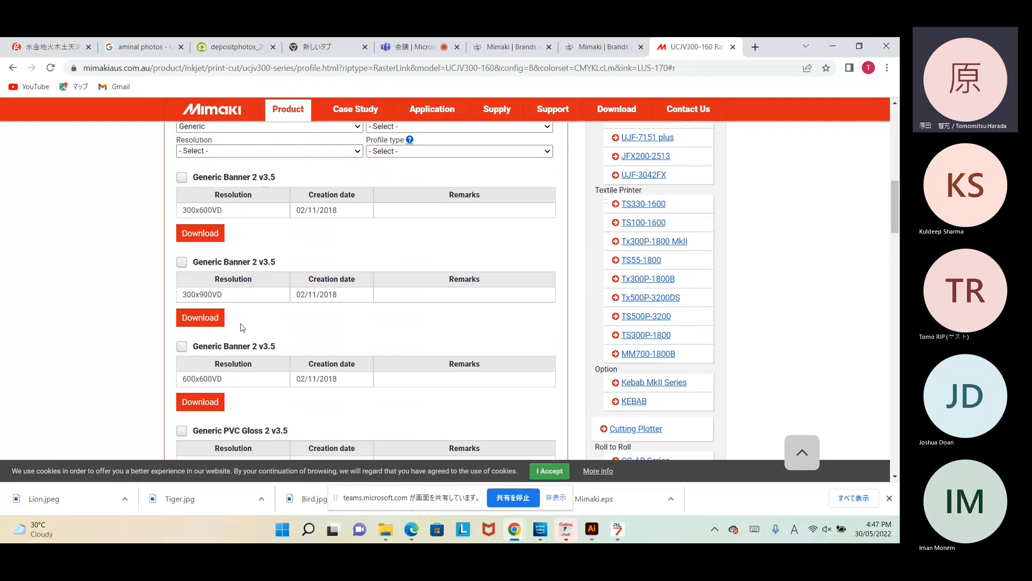
pyautogui.scroll(-2, 242, 327)
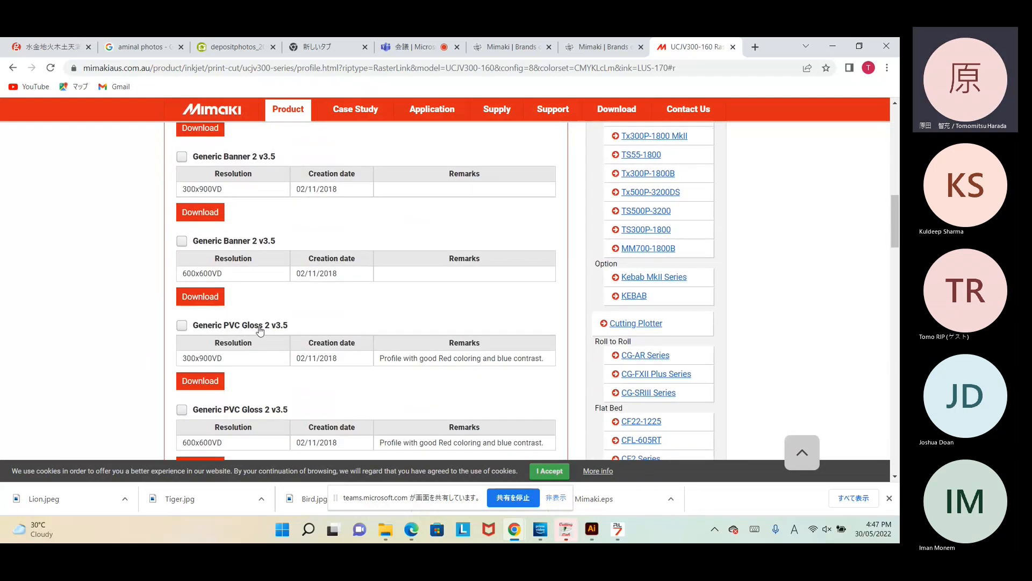
pyautogui.scroll(-5, 257, 381)
pyautogui.scroll(-9, 257, 383)
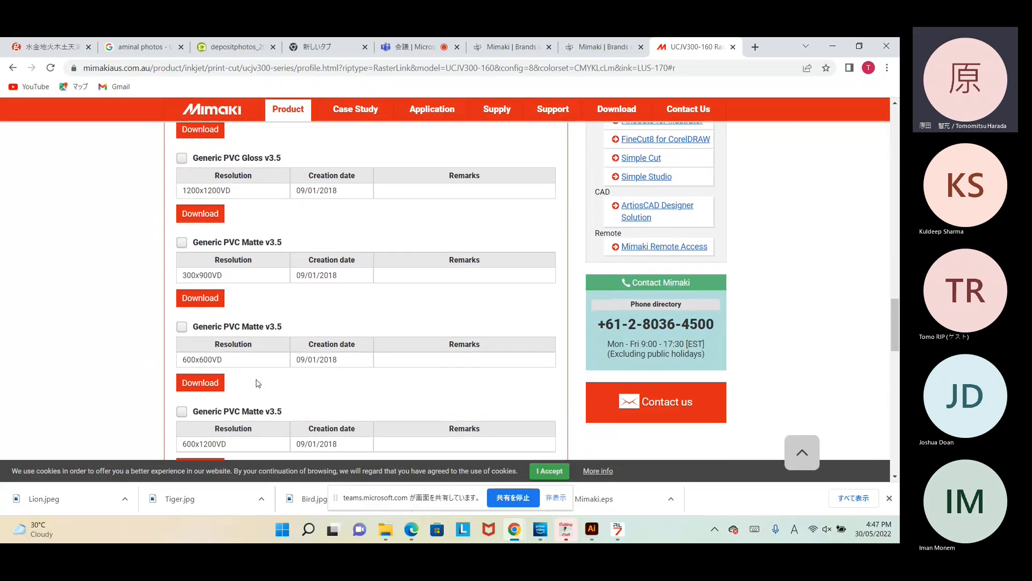
pyautogui.scroll(-5, 255, 321)
pyautogui.scroll(10, 255, 320)
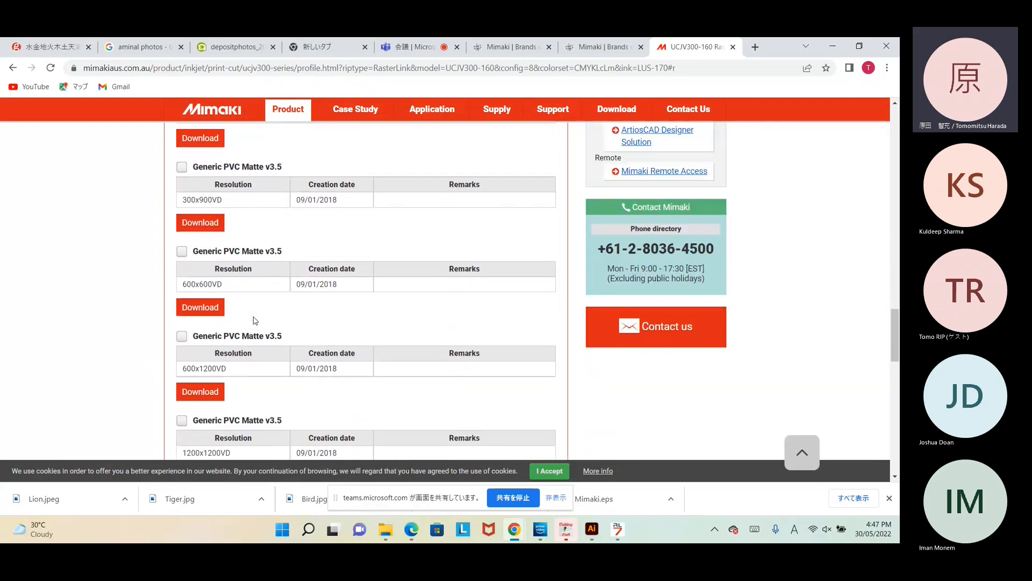
pyautogui.scroll(5, 255, 321)
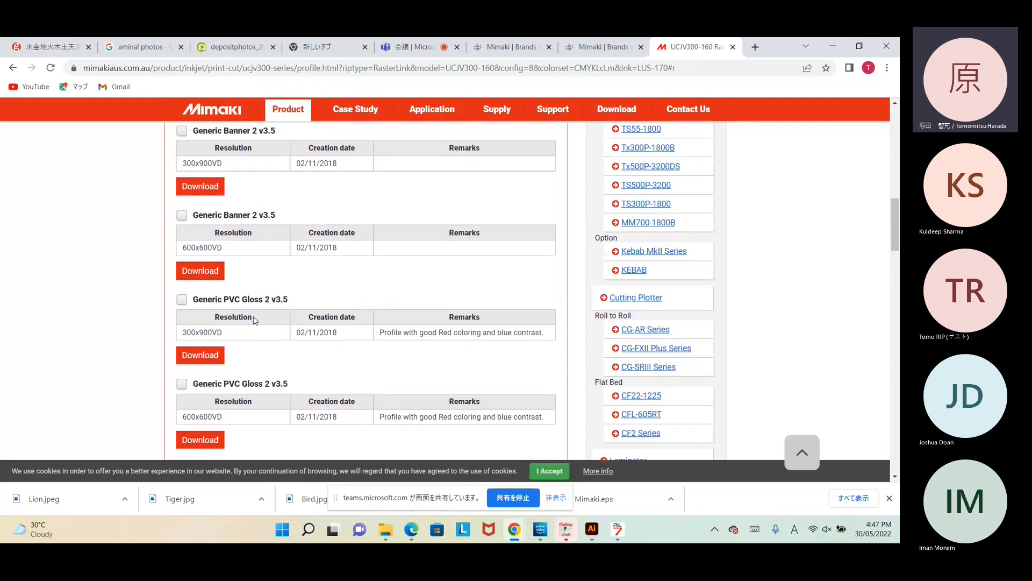
pyautogui.scroll(1, 255, 320)
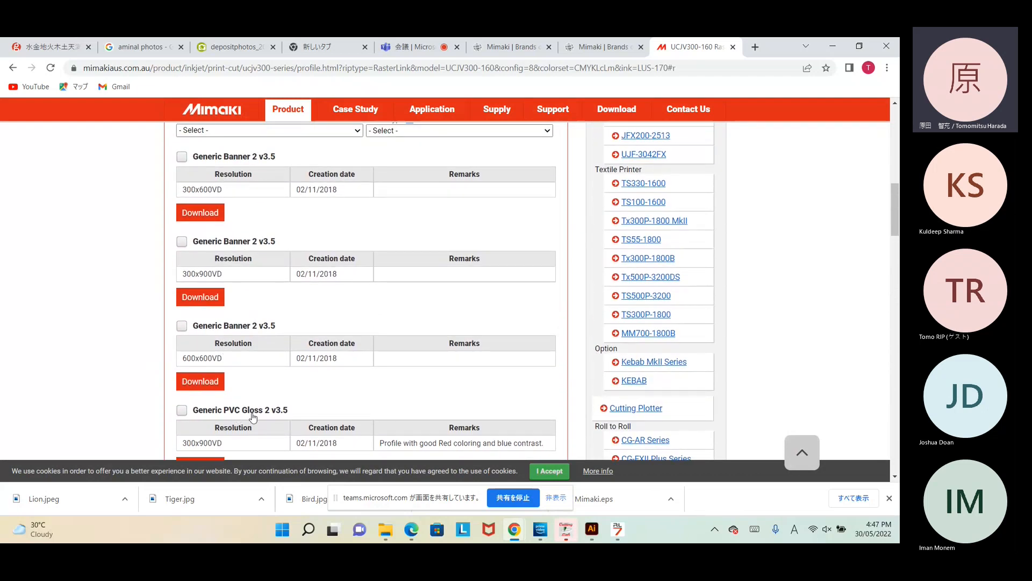
pyautogui.scroll(-1, 261, 417)
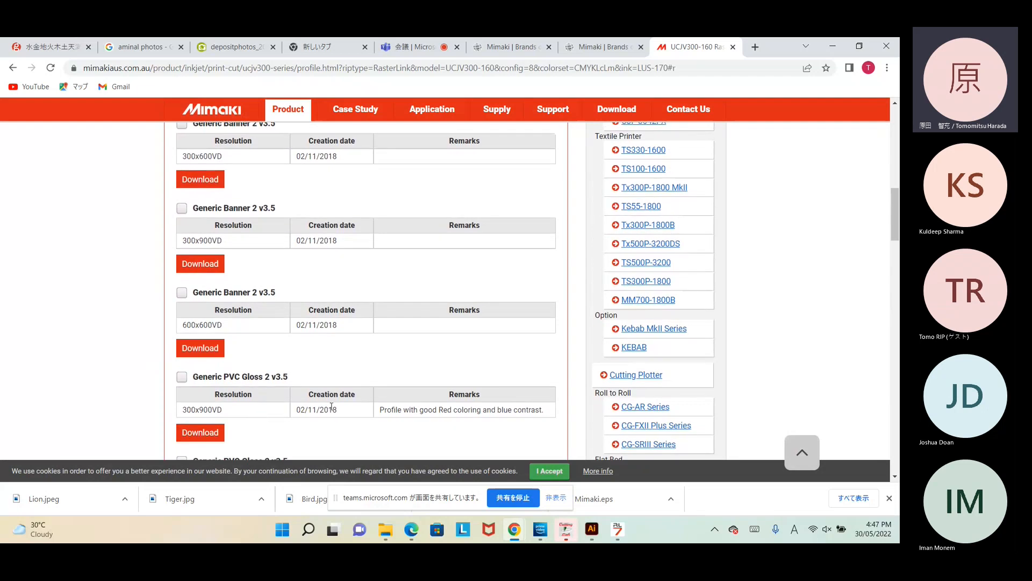
pyautogui.scroll(1, 334, 400)
pyautogui.scroll(1, 336, 391)
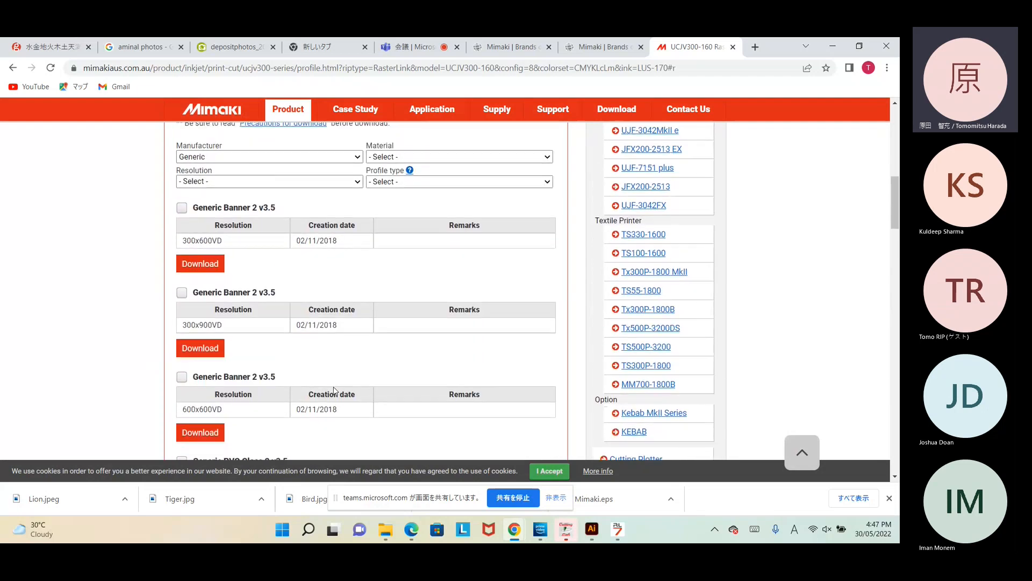
pyautogui.scroll(-3, 332, 311)
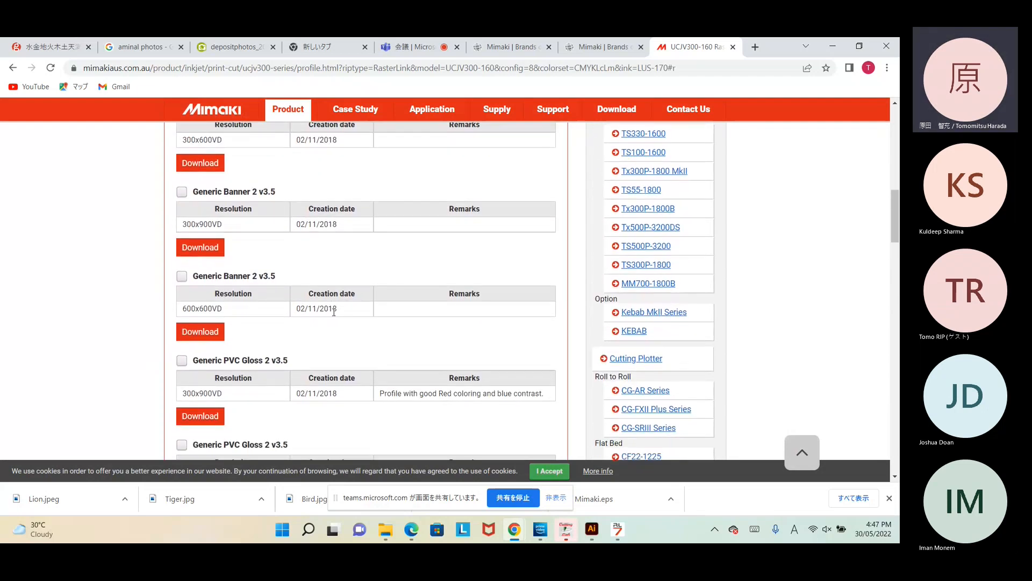
pyautogui.scroll(-15, 343, 313)
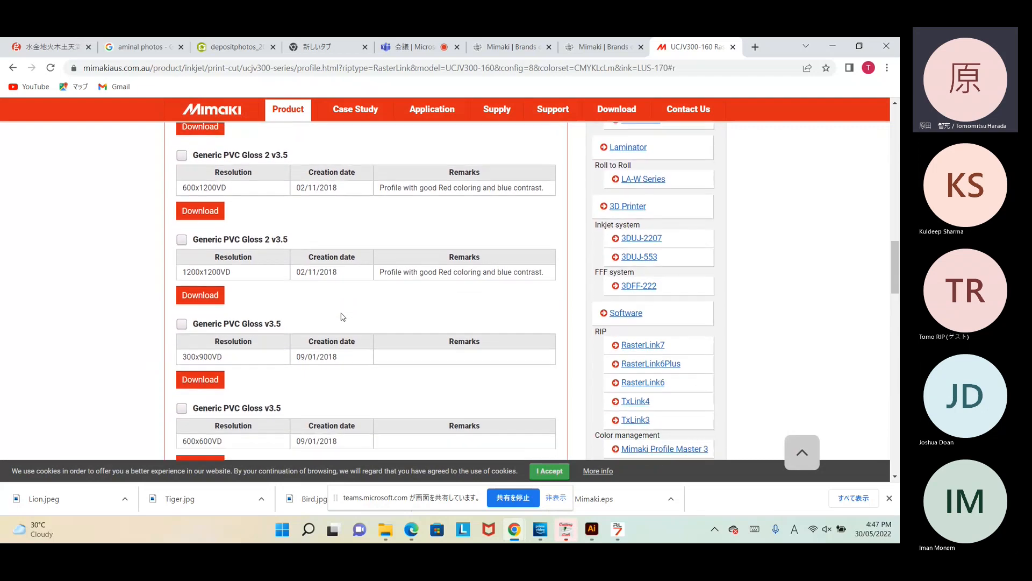
pyautogui.scroll(-5, 342, 313)
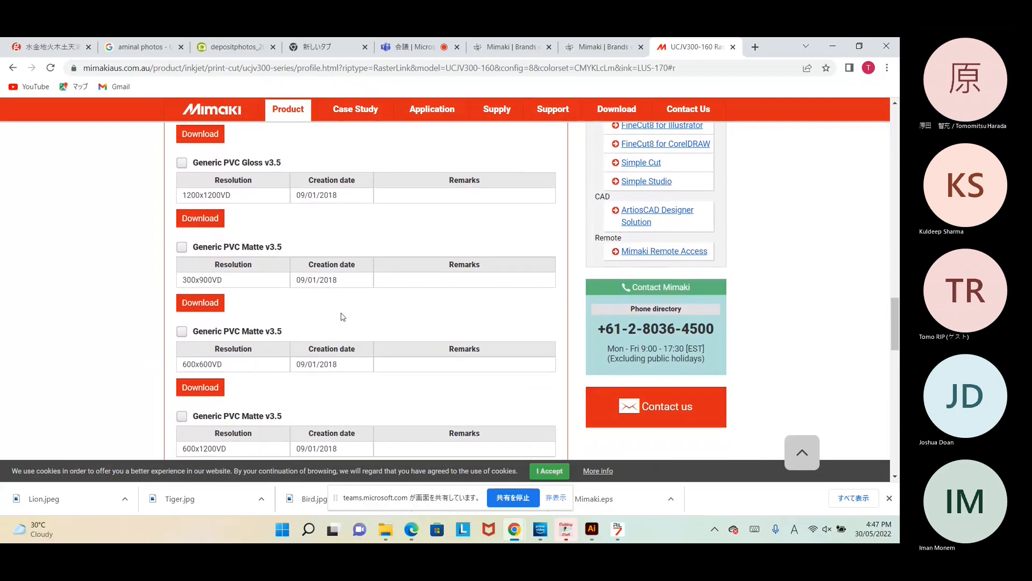
pyautogui.scroll(-2, 342, 316)
pyautogui.scroll(15, 343, 317)
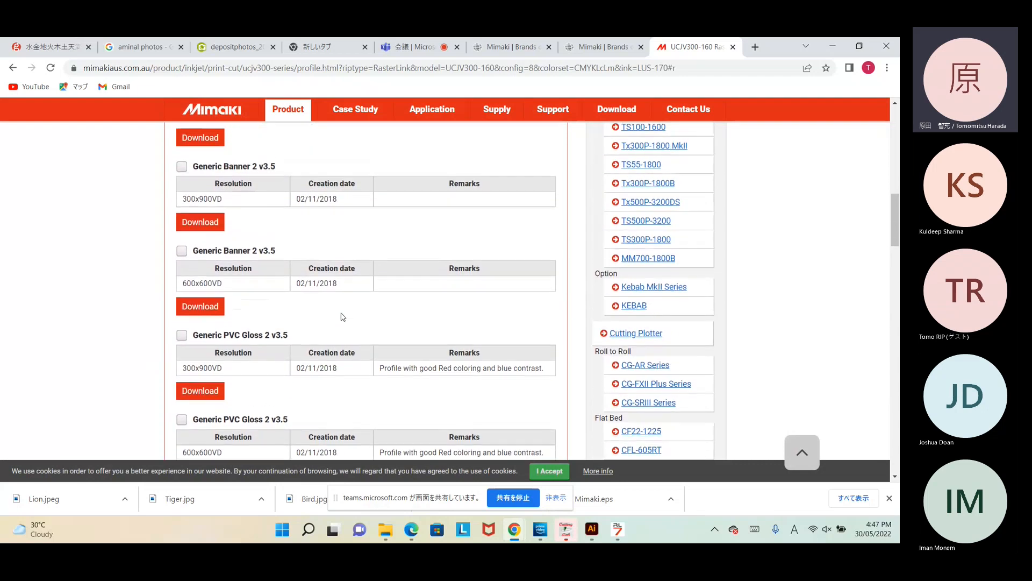
pyautogui.scroll(5, 343, 317)
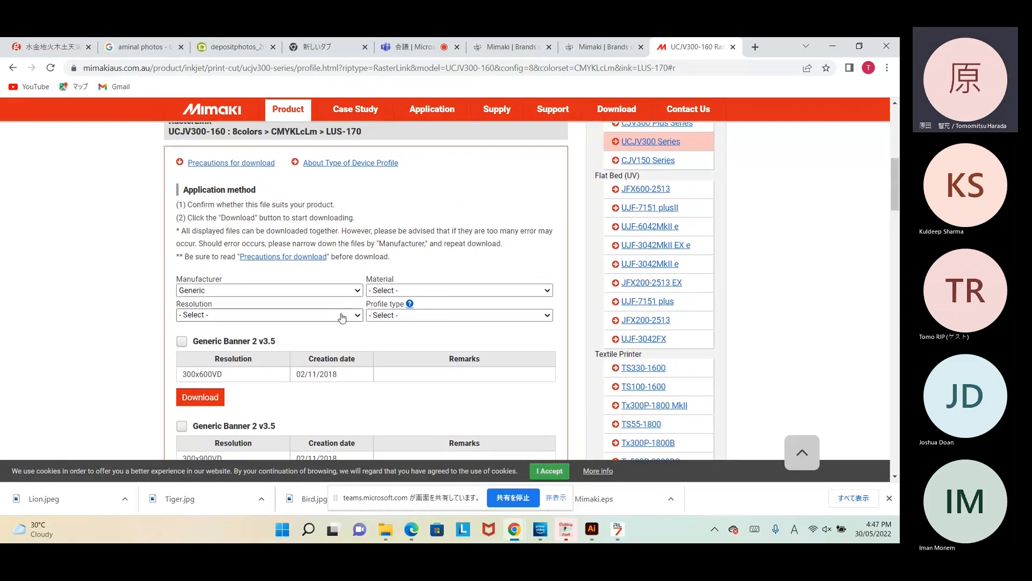
pyautogui.click(357, 317)
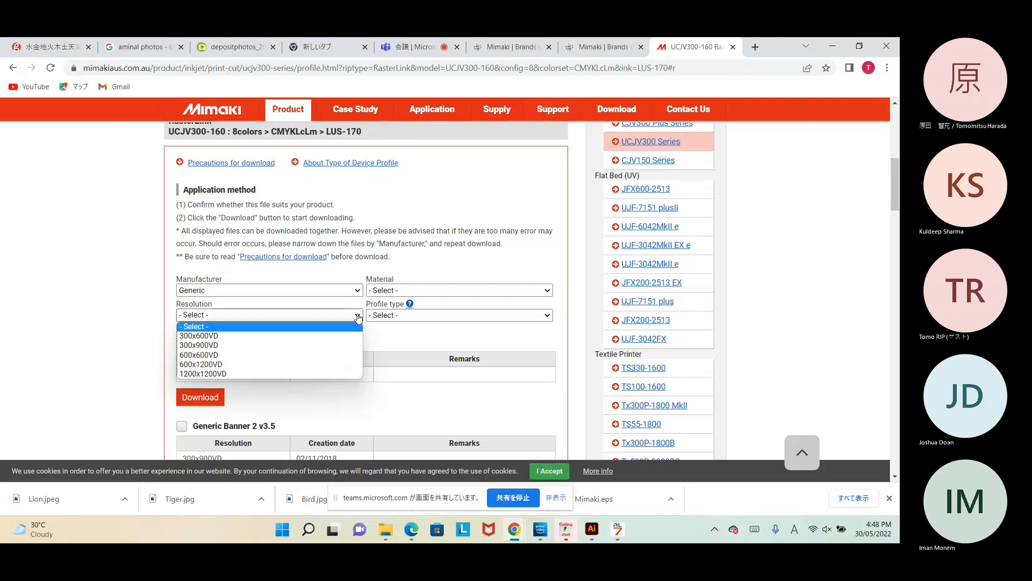
pyautogui.click(357, 317)
pyautogui.click(357, 317)
pyautogui.click(412, 343)
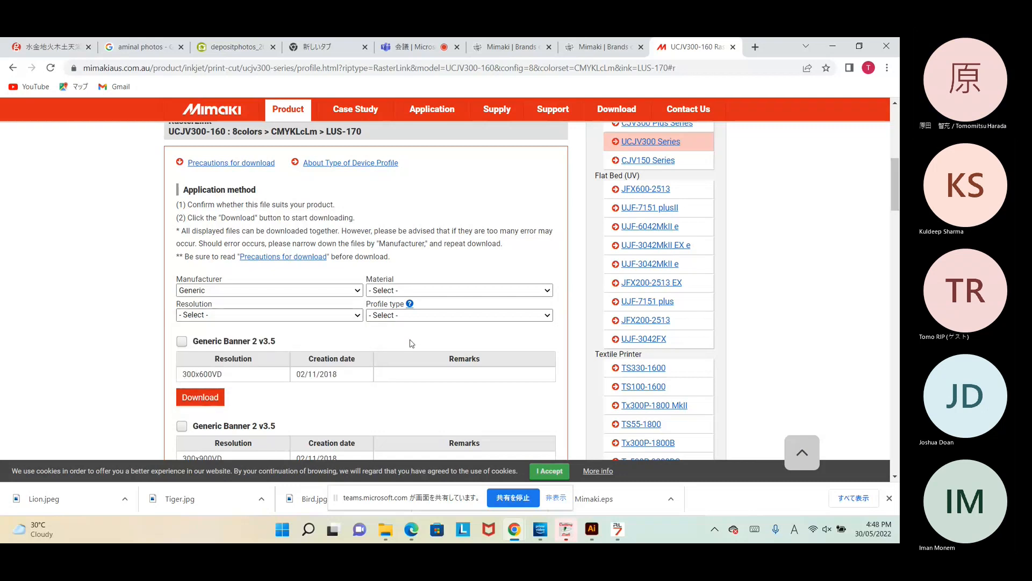
pyautogui.click(547, 290)
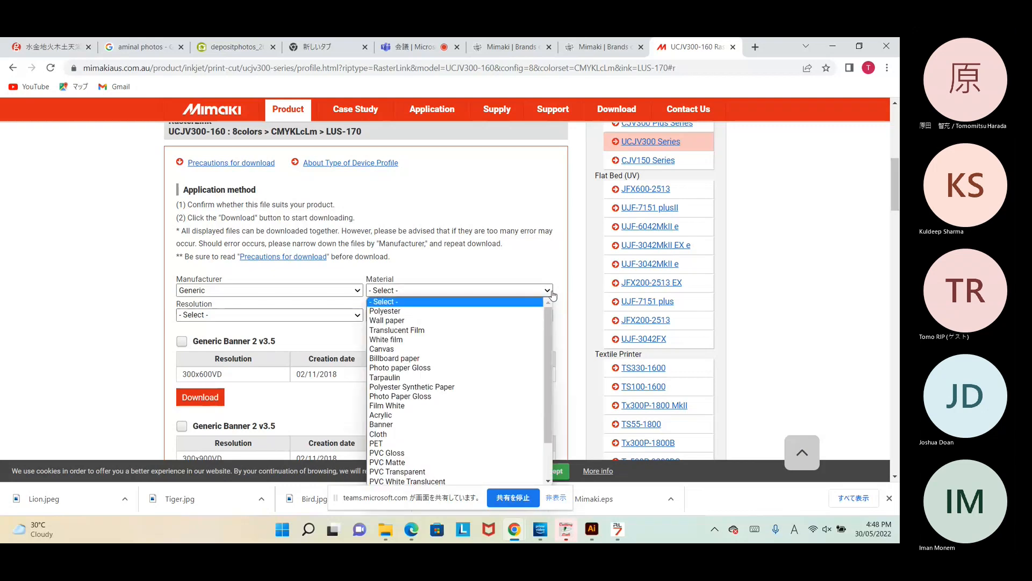
pyautogui.click(553, 294)
pyautogui.click(361, 293)
pyautogui.click(341, 296)
pyautogui.scroll(-2, 107, 327)
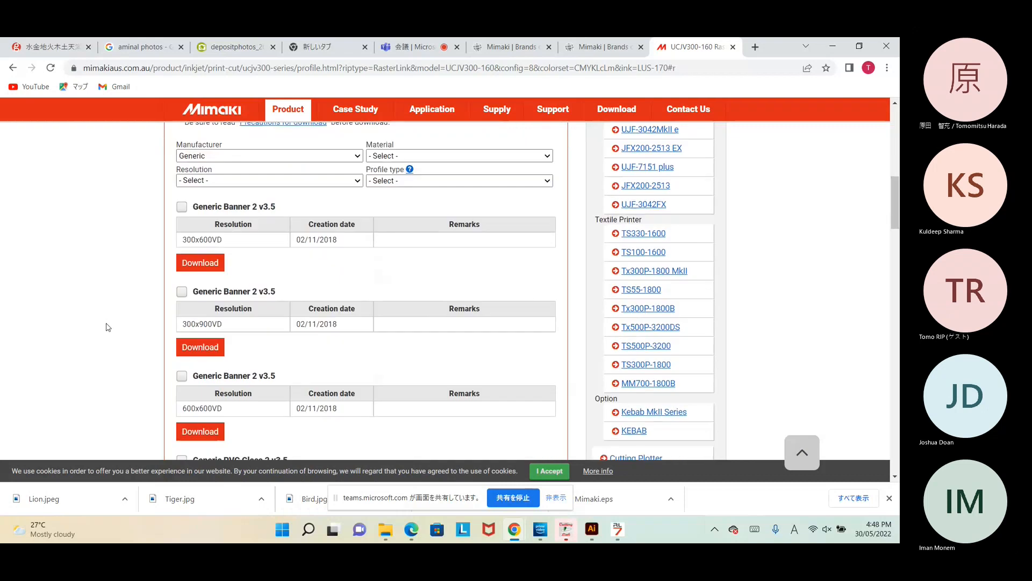
pyautogui.scroll(-3, 264, 285)
pyautogui.scroll(-10, 262, 284)
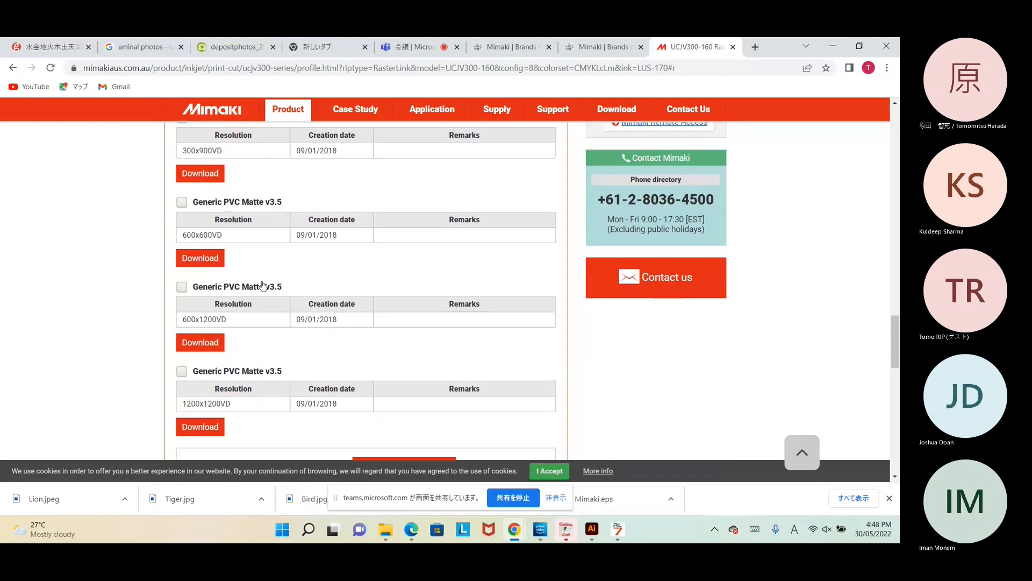
pyautogui.scroll(-5, 263, 285)
pyautogui.scroll(10, 264, 285)
pyautogui.scroll(10, 263, 285)
pyautogui.scroll(2, 263, 285)
pyautogui.scroll(-2, 264, 285)
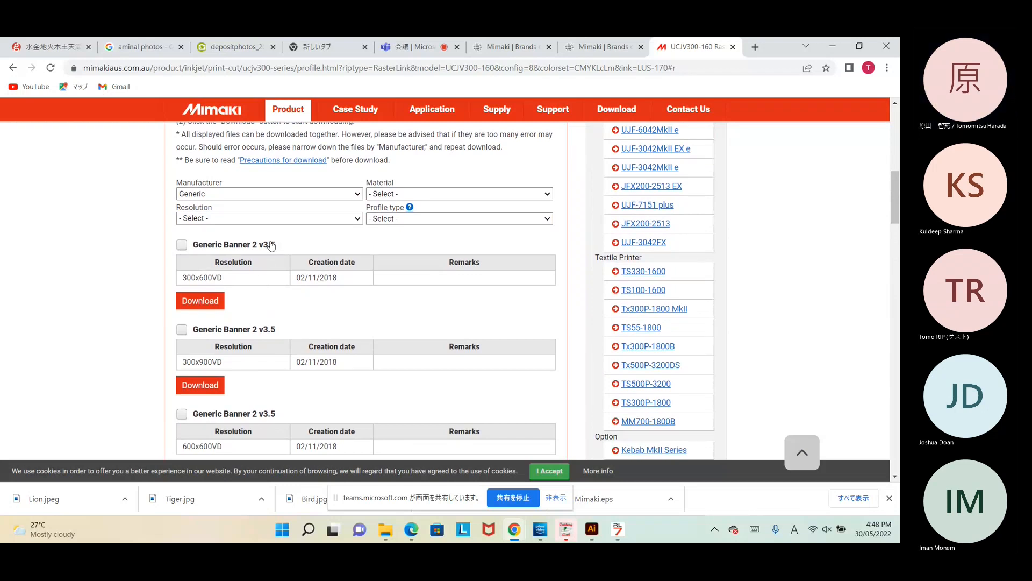
pyautogui.scroll(1, 271, 248)
pyautogui.scroll(1, 272, 246)
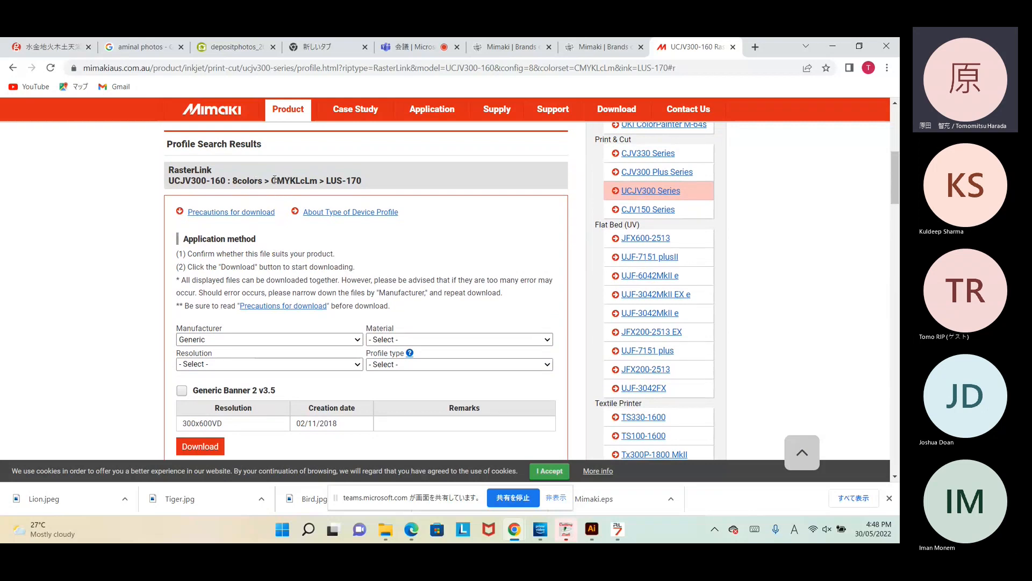
pyautogui.scroll(-1, 301, 334)
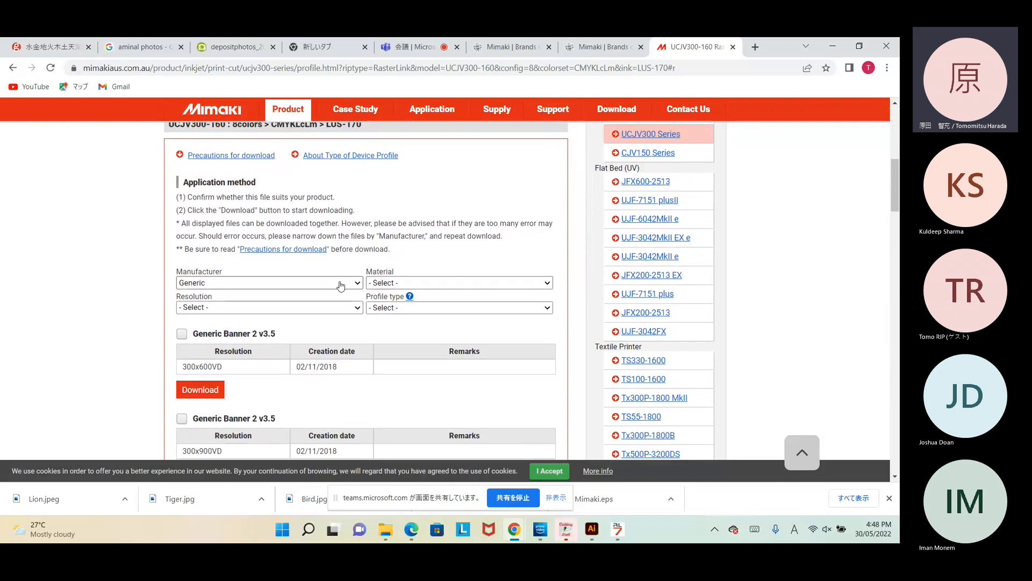
pyautogui.scroll(-2, 342, 338)
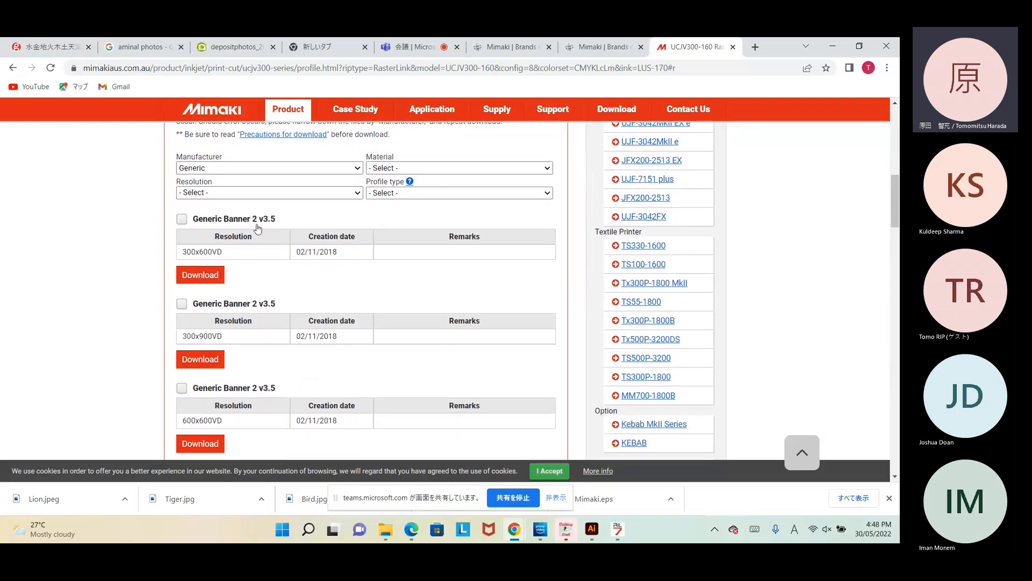
pyautogui.scroll(-3, 277, 350)
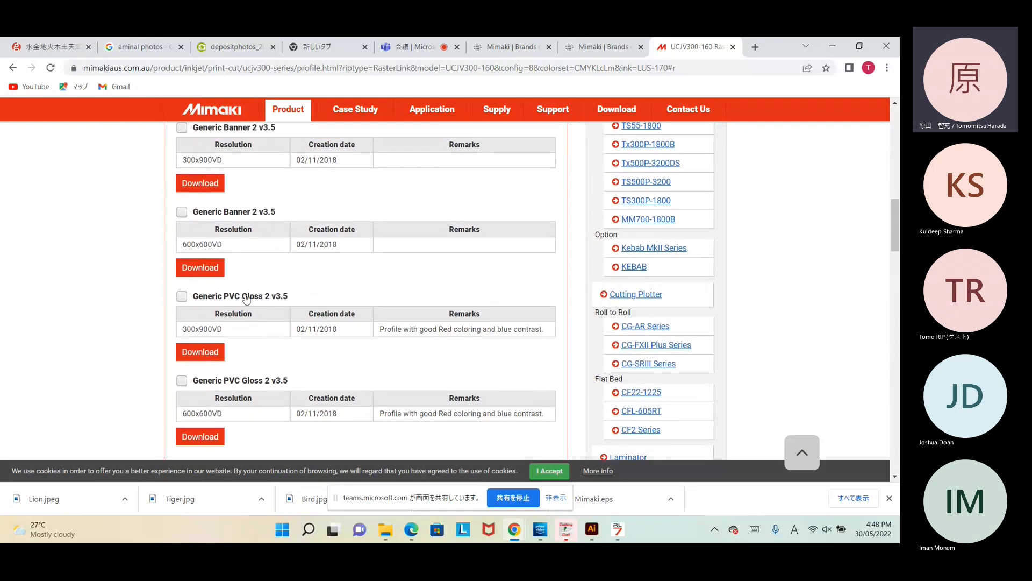
pyautogui.scroll(-1, 363, 336)
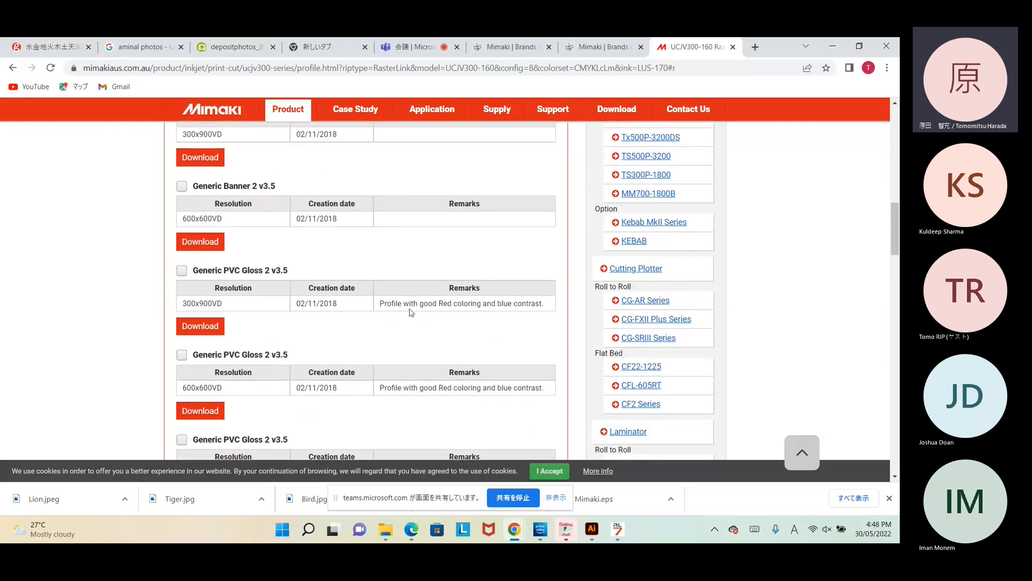
pyautogui.moveTo(382, 303); pyautogui.dragTo(553, 308)
pyautogui.click(529, 323)
pyautogui.scroll(-1, 468, 344)
pyautogui.scroll(-1, 398, 374)
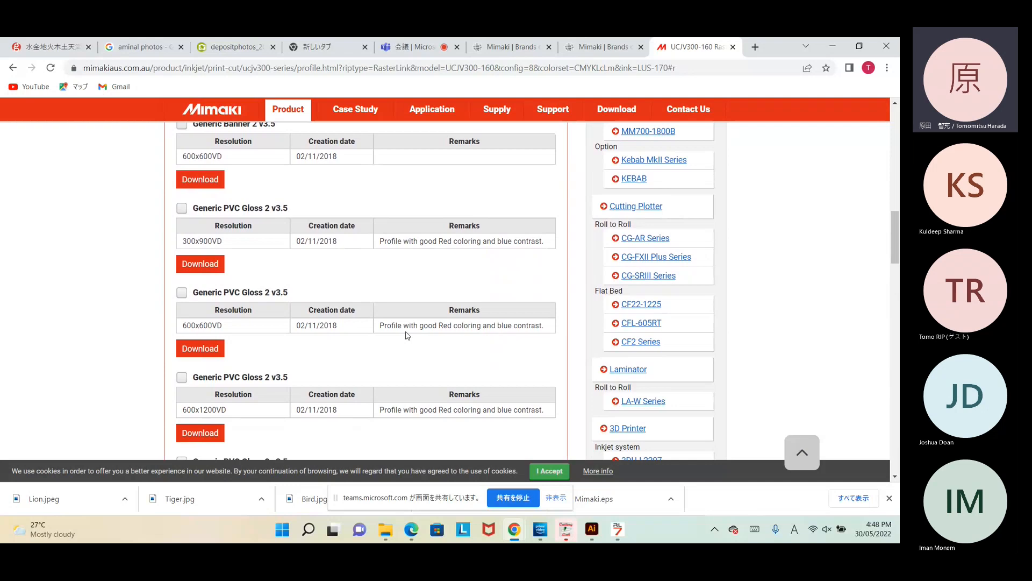
# Step: Minimise Chrome and return RasterLink7 to its job list
pyautogui.click(832, 47)
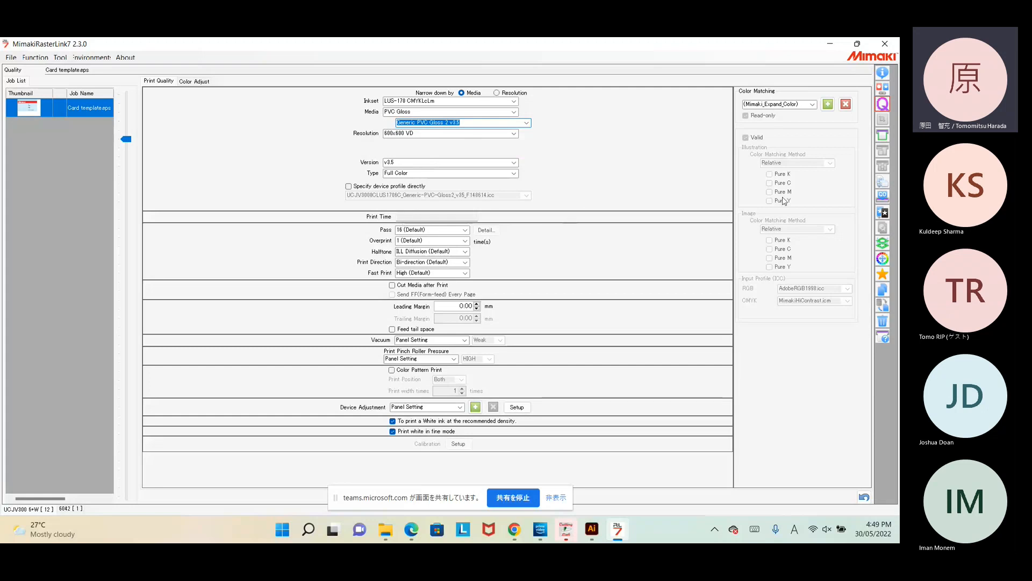
pyautogui.click(881, 198)
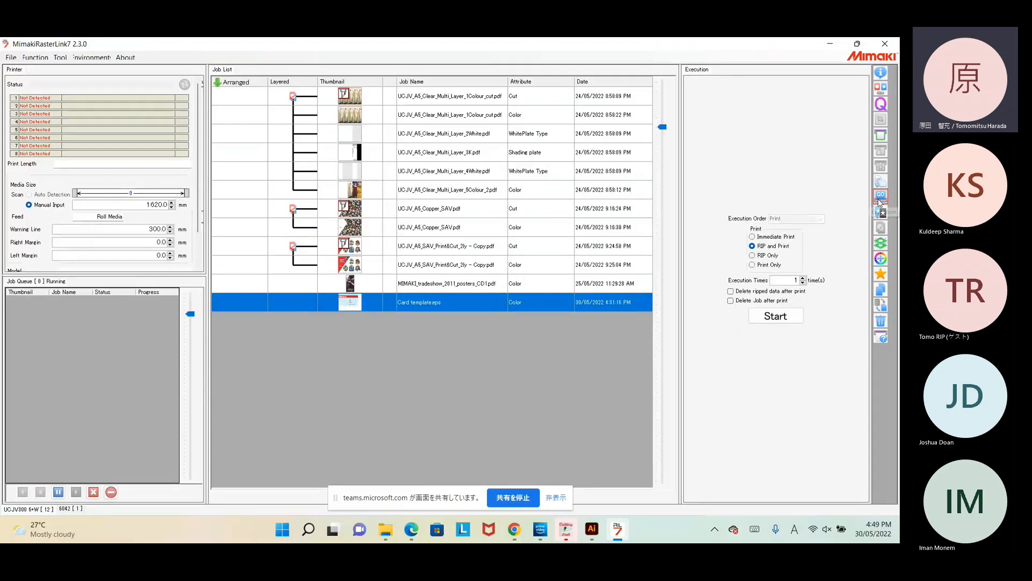